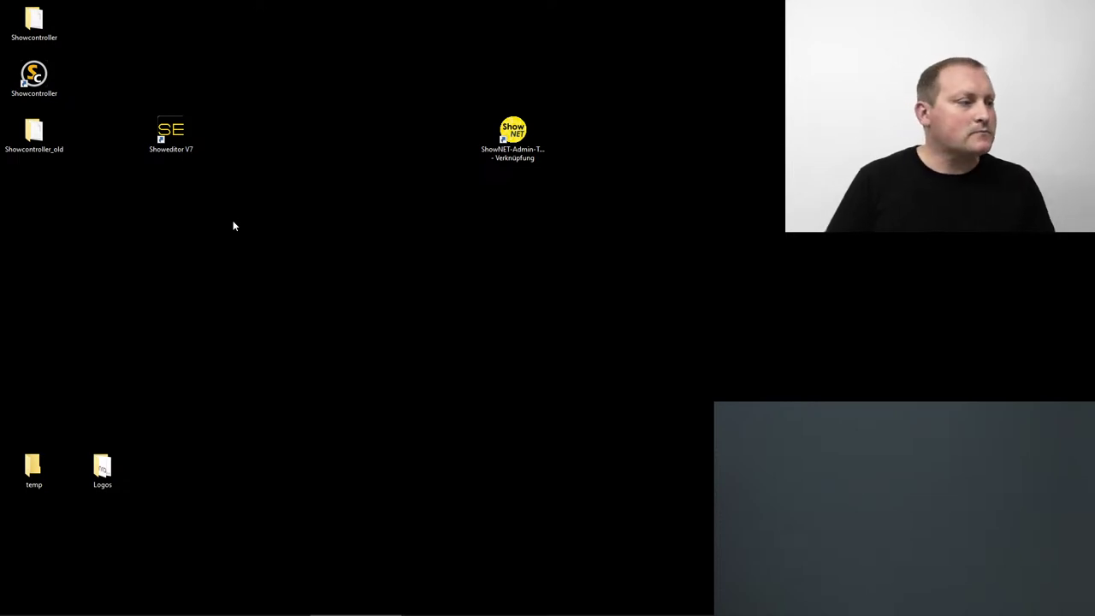
- Launch Showeditor V7 from its desktop icon to reach the V7.1 K changelog welcome screen
double_click(170, 145)
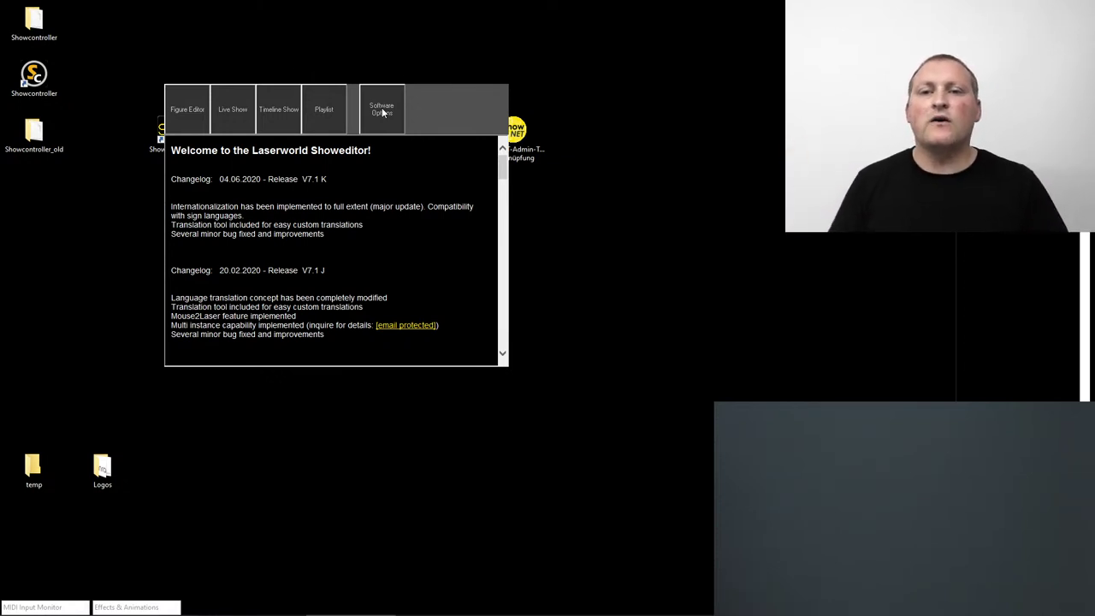
- Open Software Options and switch the Options dialog to its Hardware tab
left_click(382, 112)
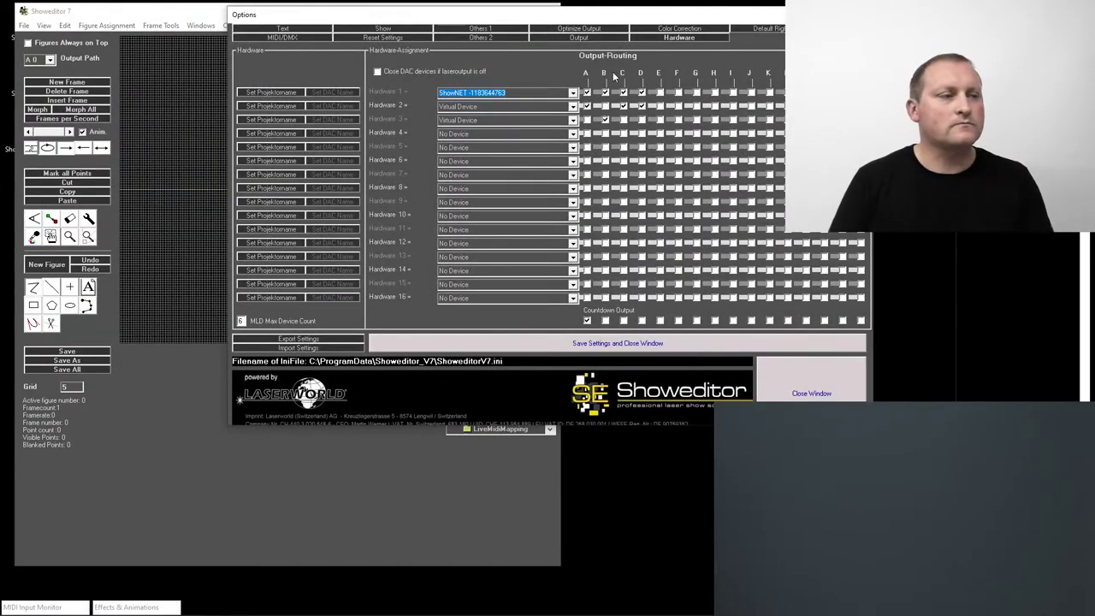
mouse_move(437, 6)
left_mouse_down()
mouse_move(589, 32)
mouse_move(656, 31)
mouse_move(567, 37)
mouse_move(440, 24)
left_mouse_up()
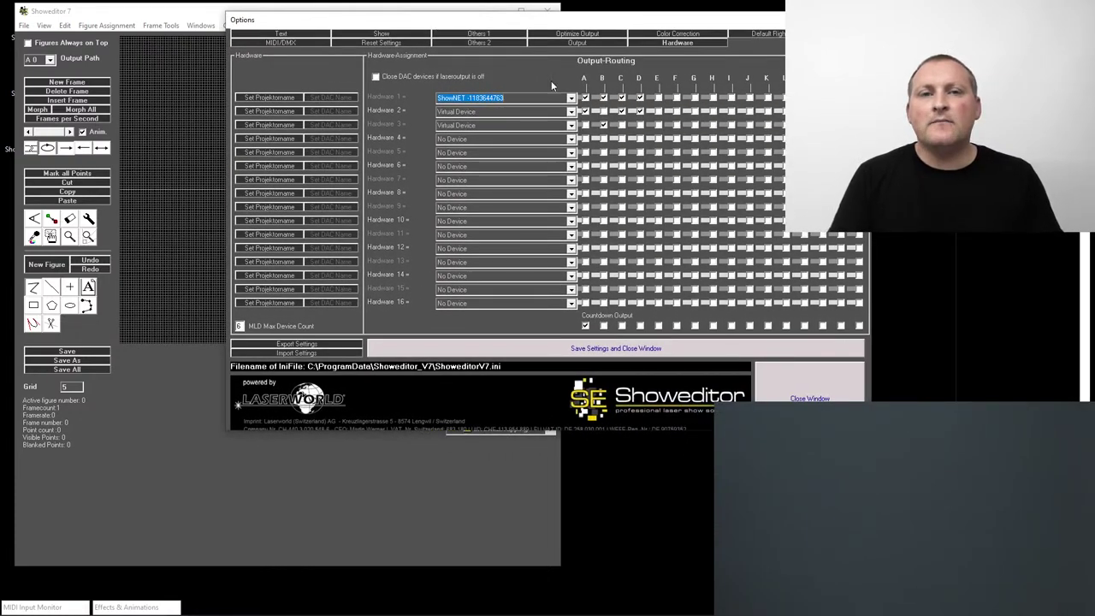
left_click(669, 45)
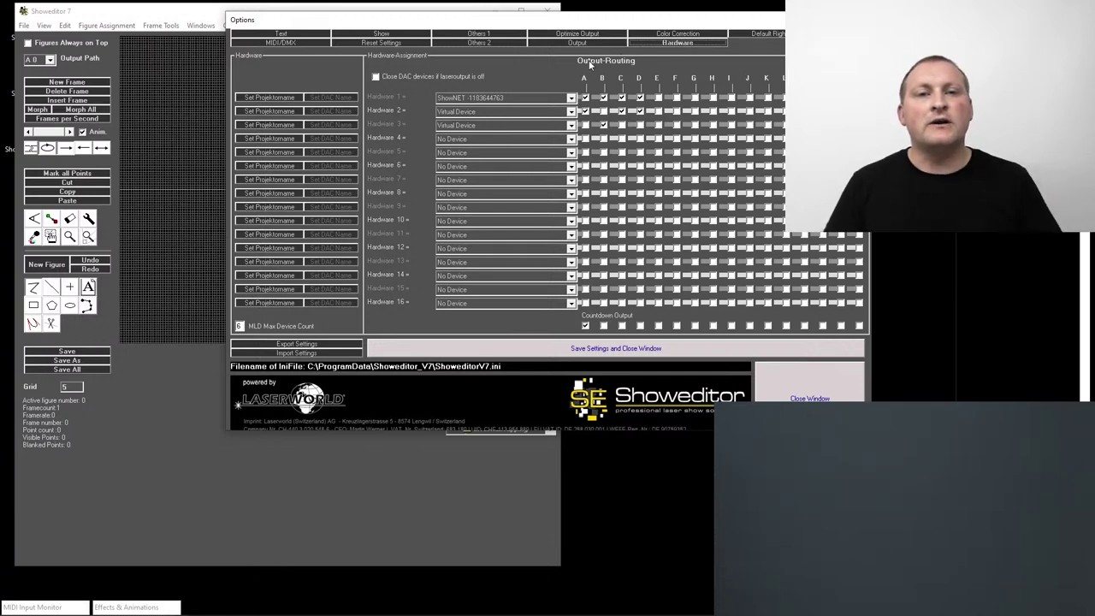
left_click_drag(597, 23, 415, 19)
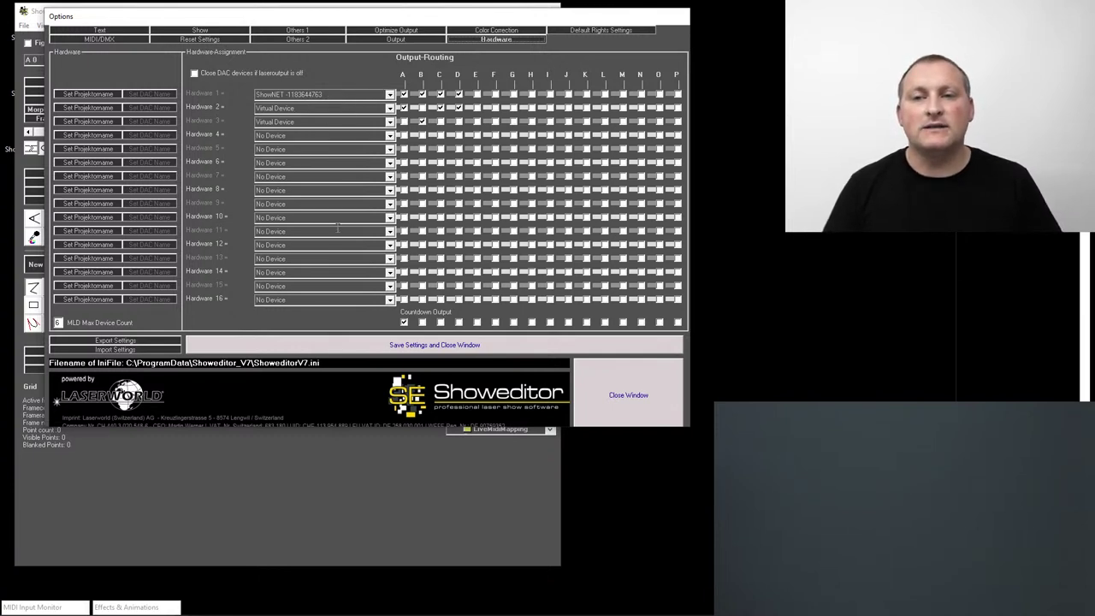
- Choose the ShowNET device for Hardware 1 in the output routing
left_click(389, 96)
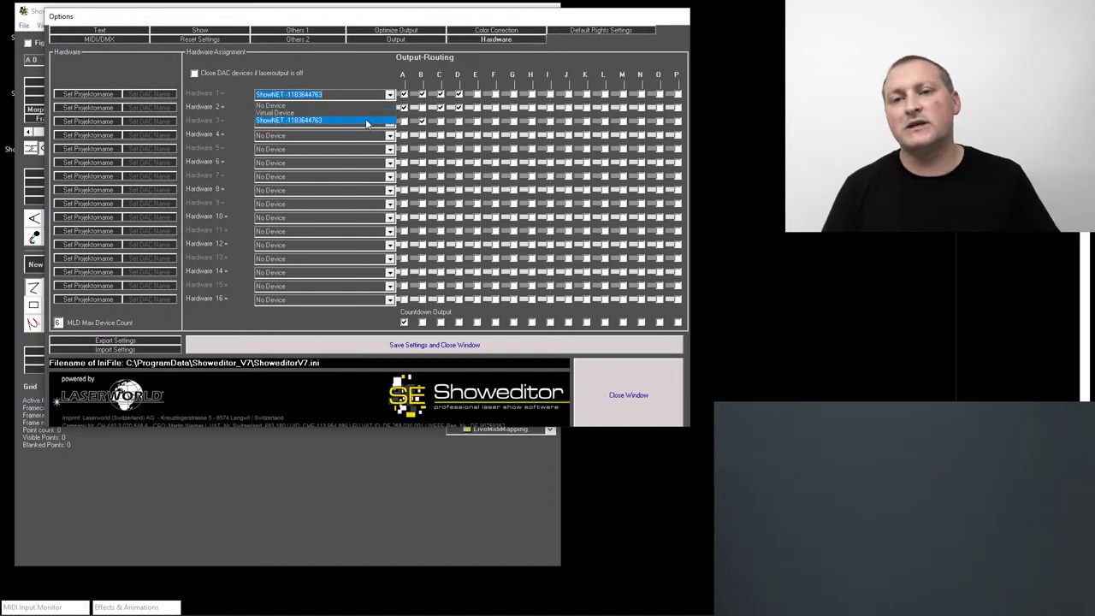
left_click(312, 122)
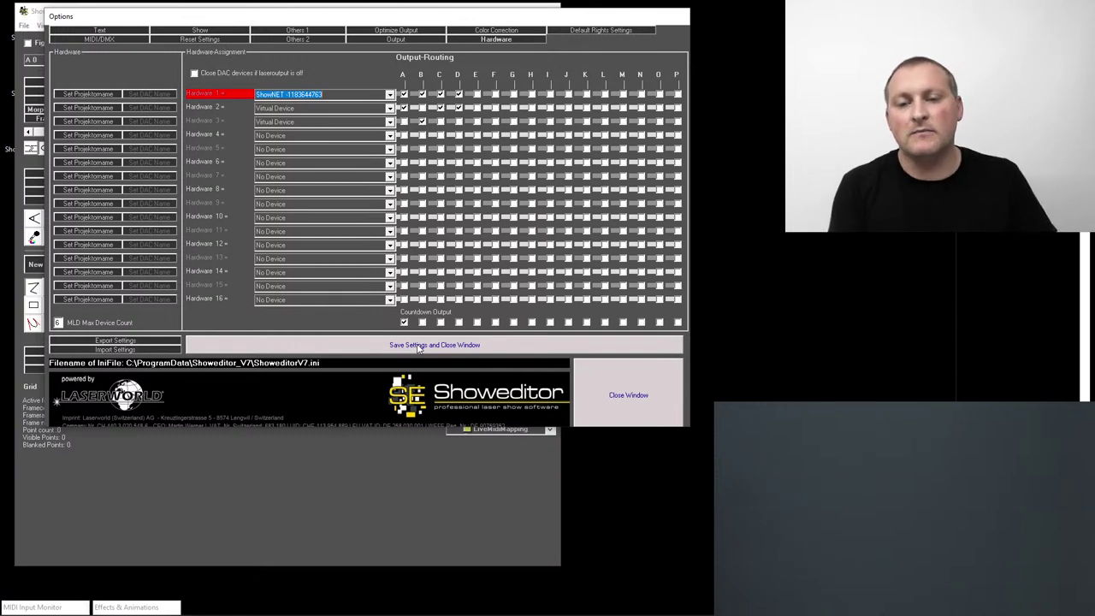
- Save the hardware settings, then show the test pictures and move aside the galvo-tuning warning
left_click(418, 345)
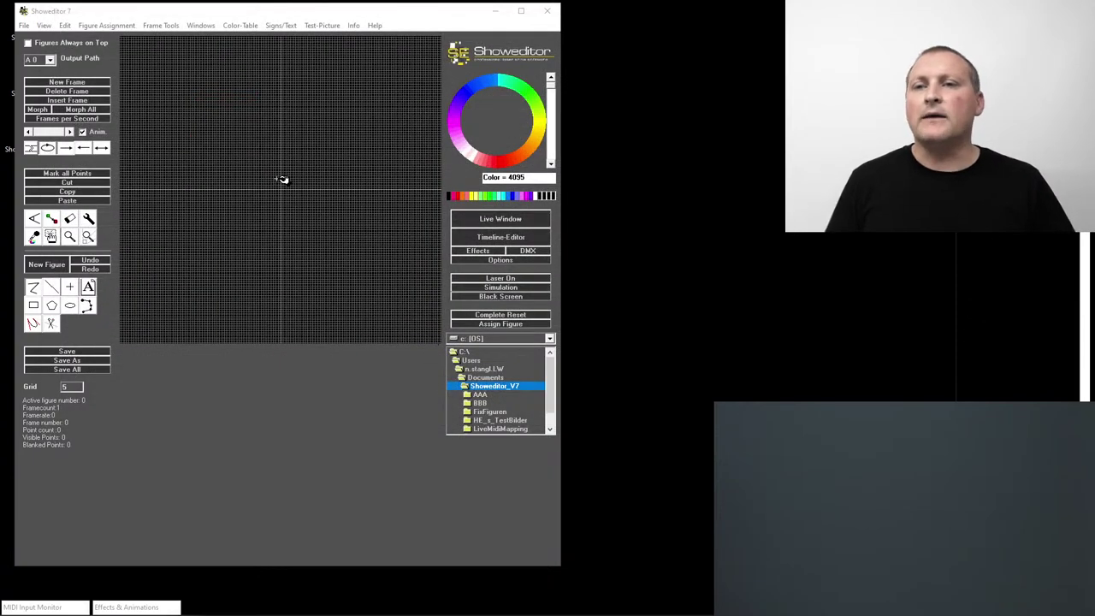
left_click(322, 26)
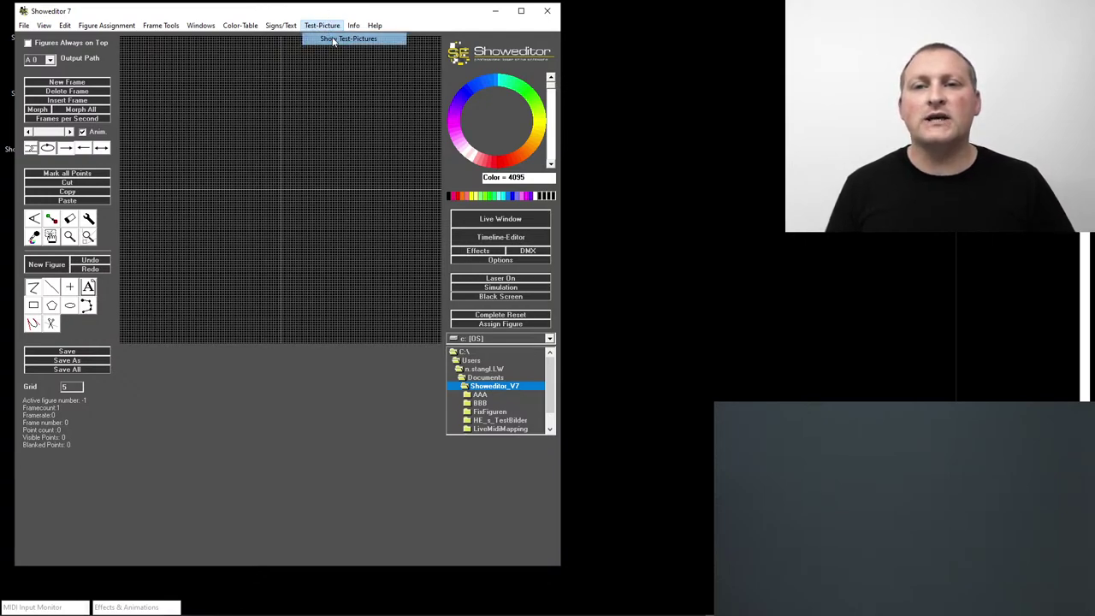
left_click(333, 39)
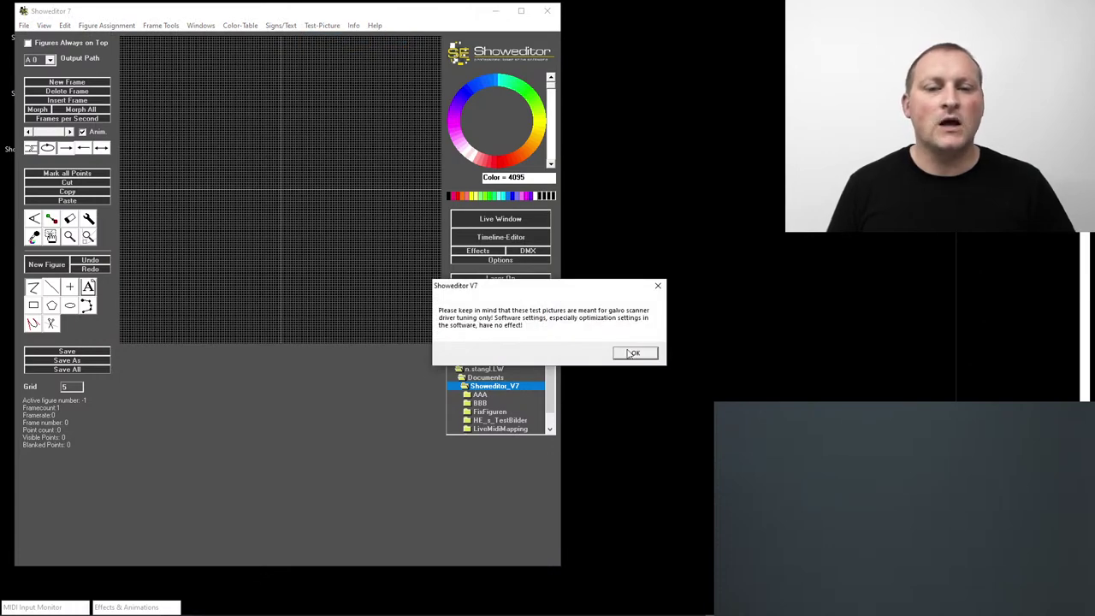
left_click_drag(511, 289, 354, 256)
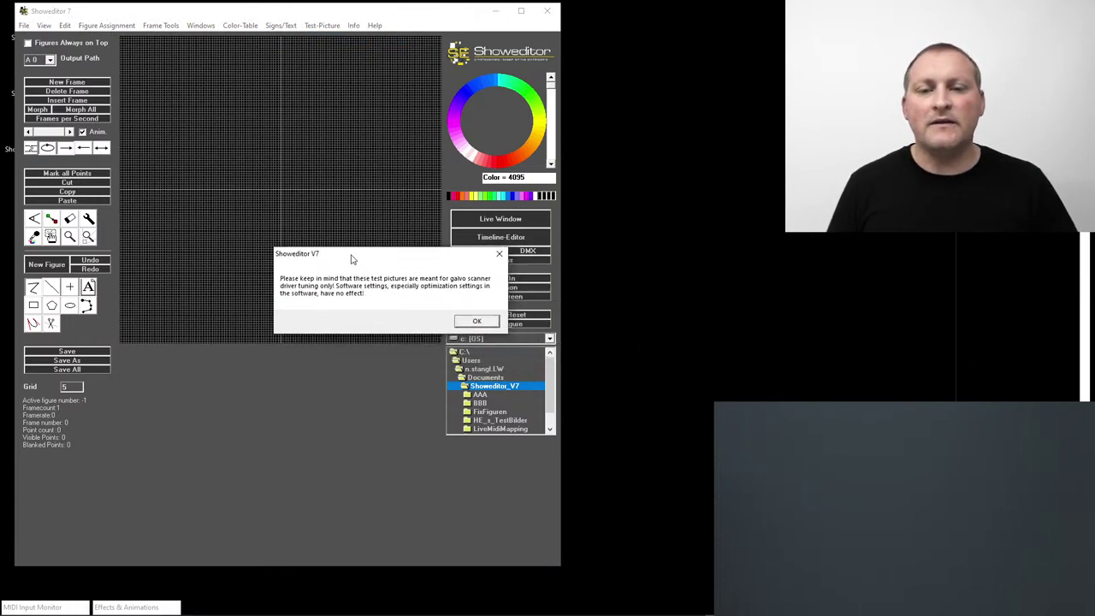
left_click(476, 322)
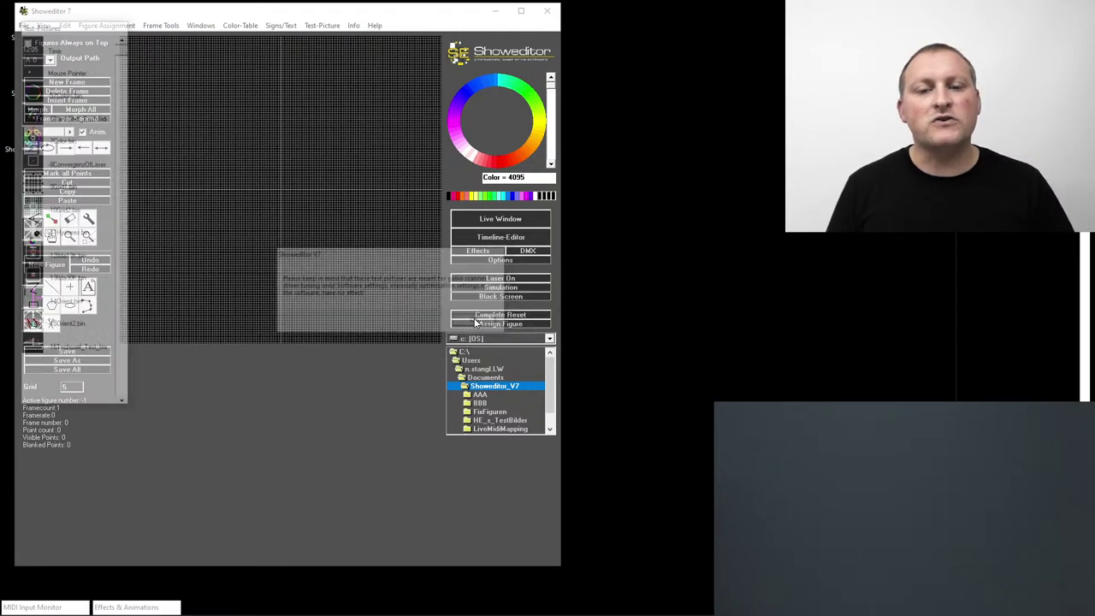
left_click_drag(58, 27, 86, 42)
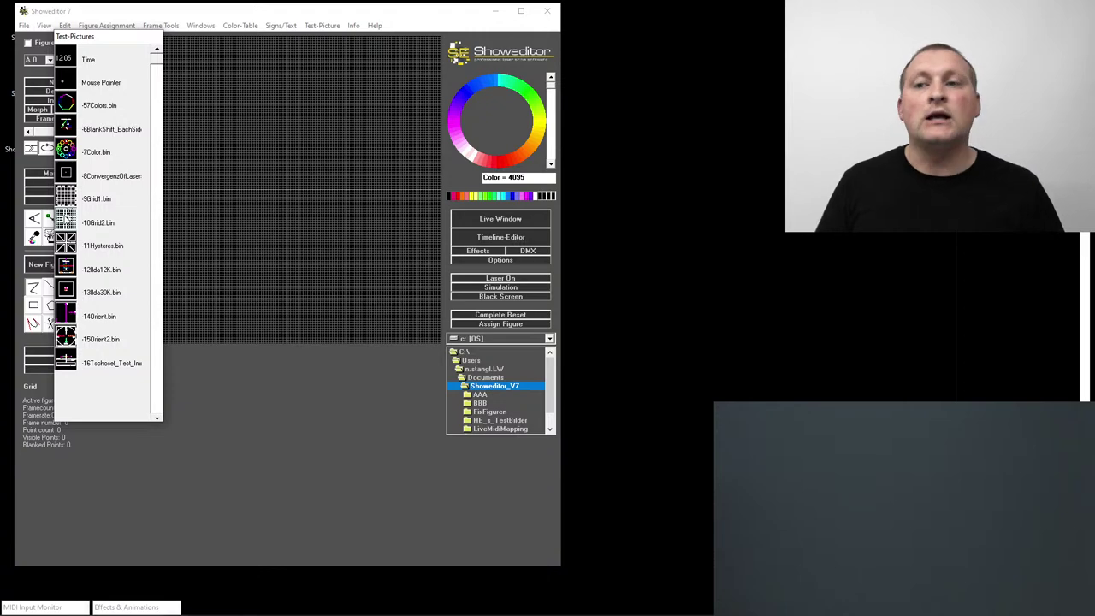
left_click(67, 221)
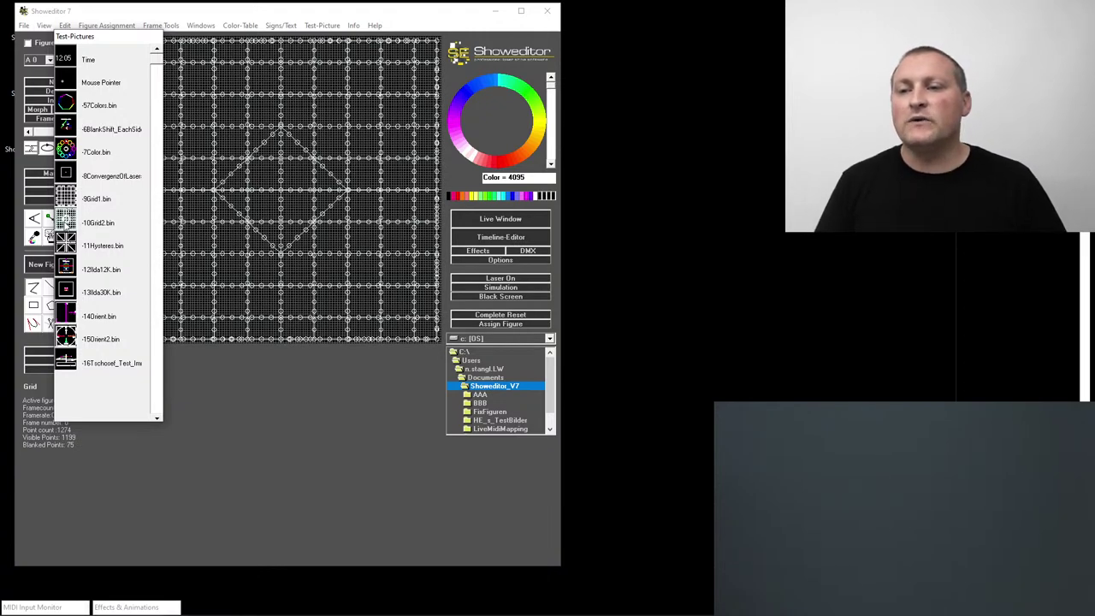
left_click(510, 281)
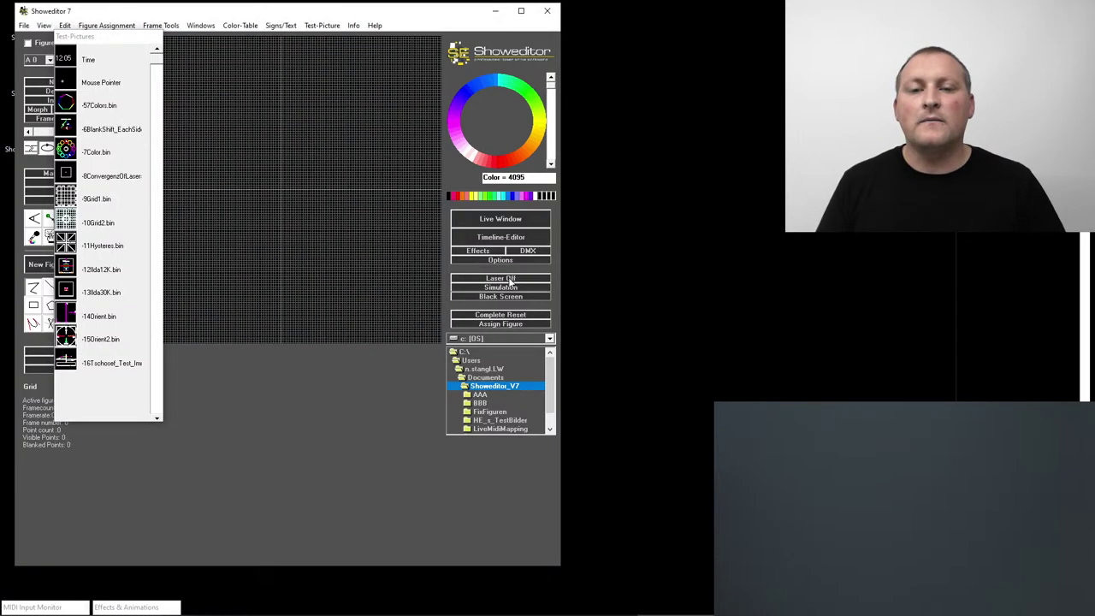
left_click(61, 226)
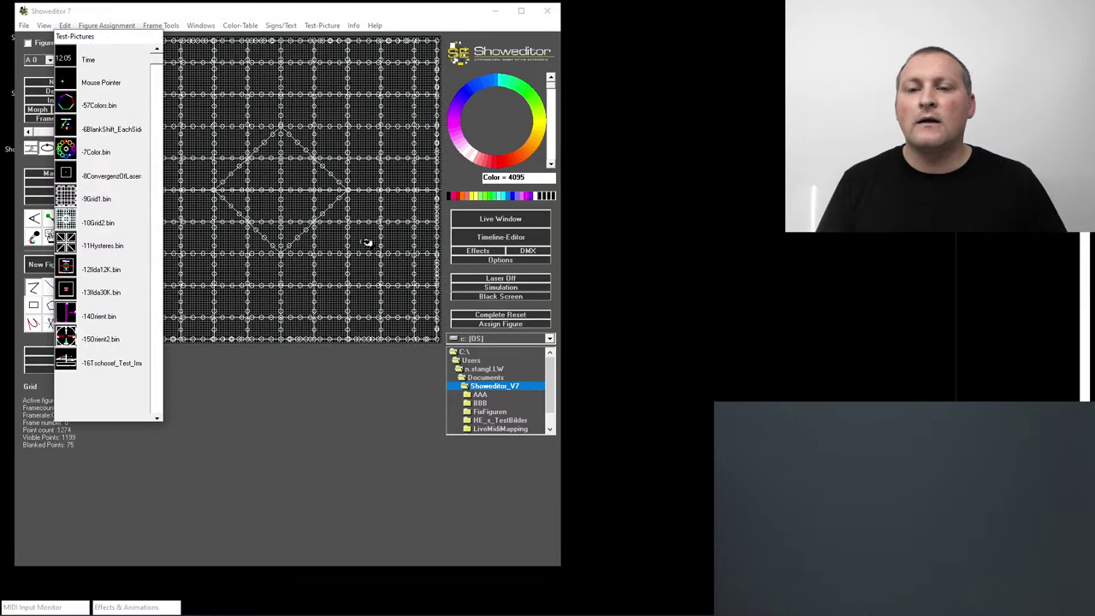
mouse_move(97, 43)
left_mouse_down()
mouse_move(384, 122)
mouse_move(449, 52)
mouse_move(151, 77)
mouse_move(111, 48)
left_mouse_up()
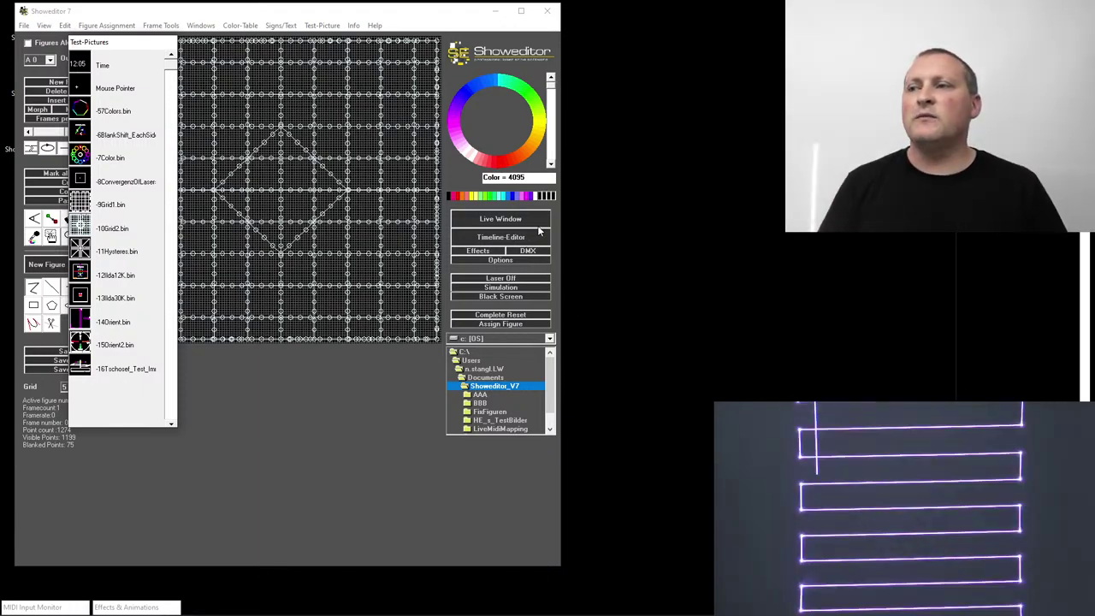
- Open Options and switch to the Optimize Output tab for the ShowNET hardware
left_click(510, 260)
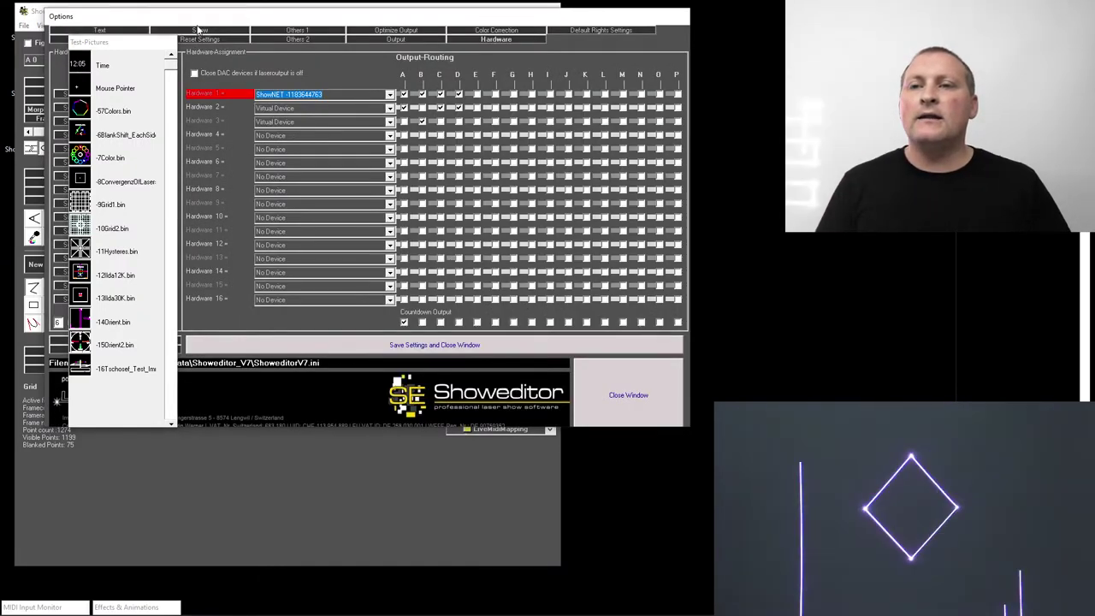
left_click_drag(144, 48, 254, 54)
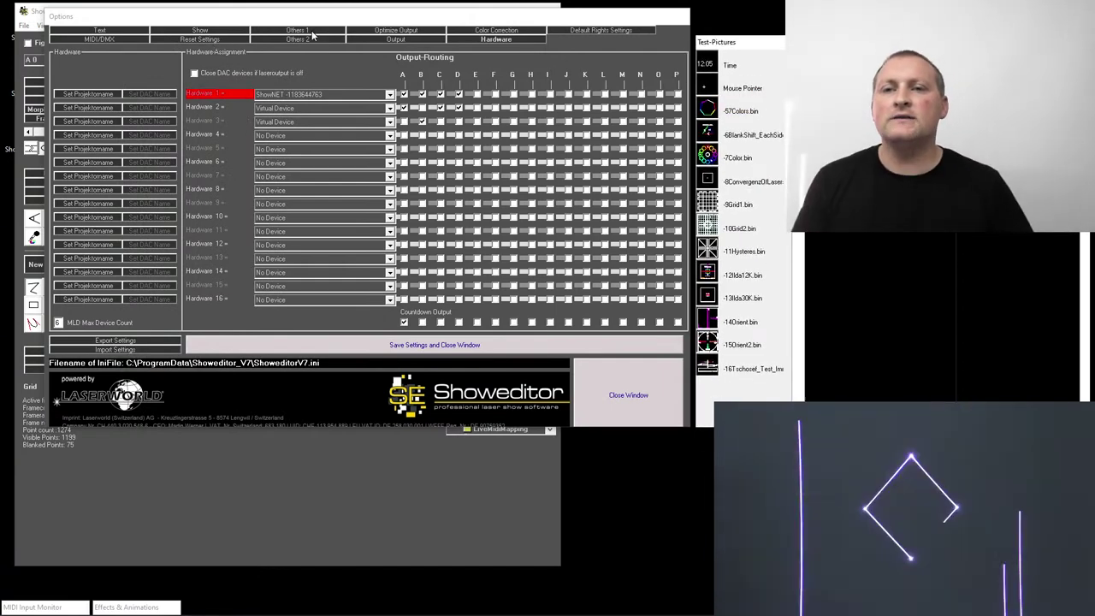
left_click(382, 31)
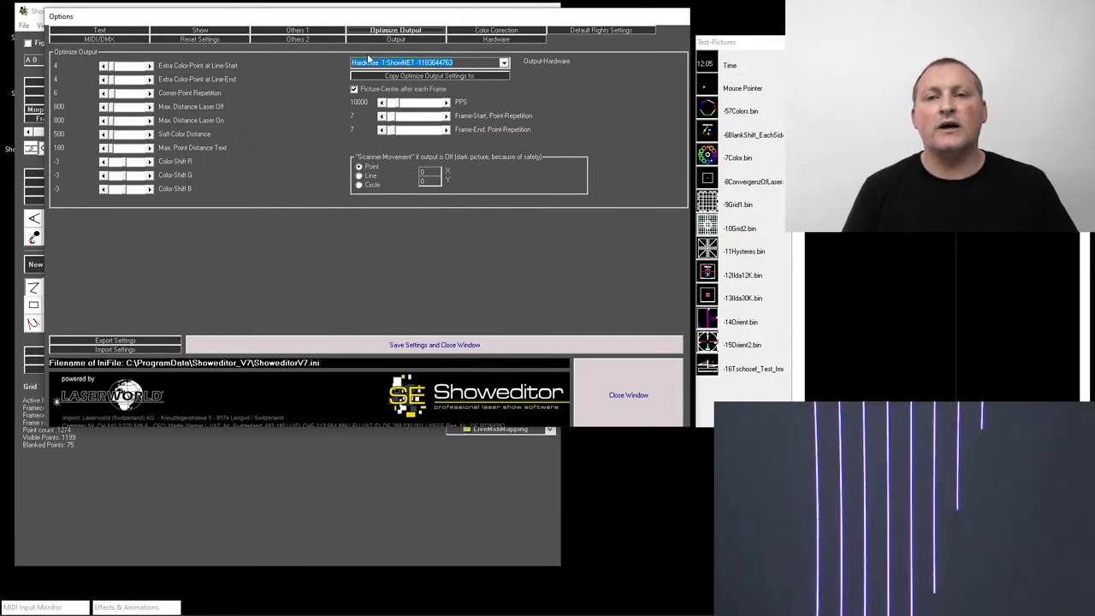
- Keep Hardware 1 as the output device and raise its PPS to 30000
left_click(504, 63)
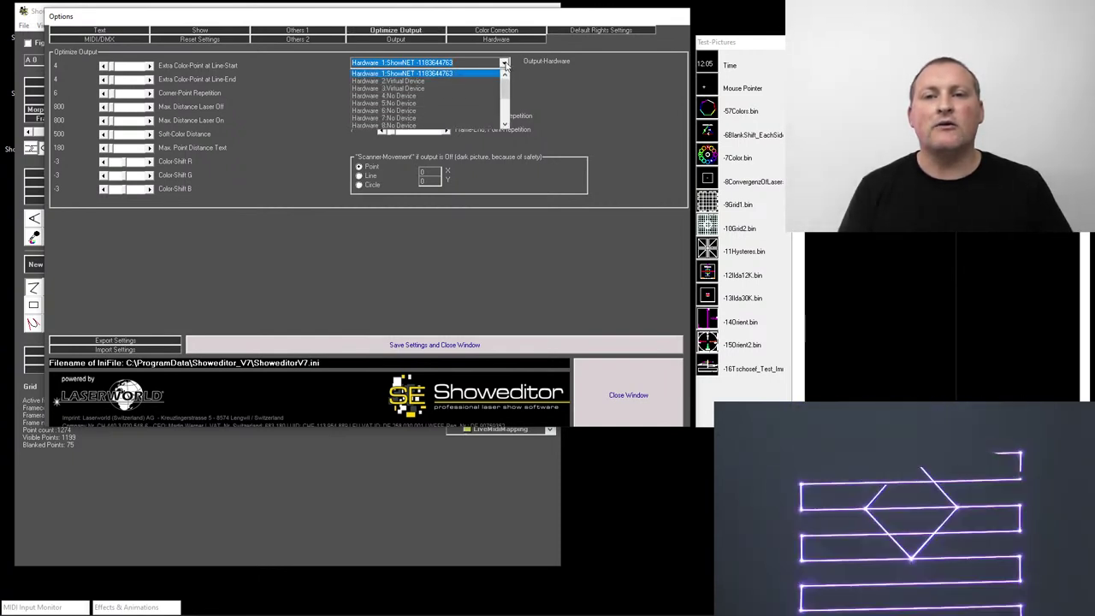
left_click(505, 64)
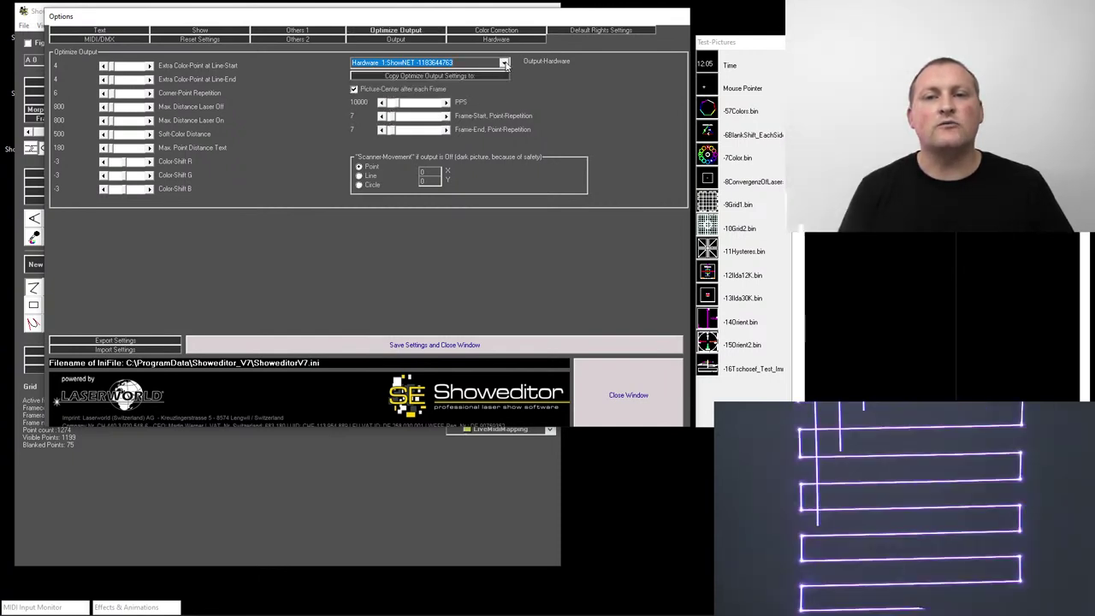
left_click(434, 103)
left_click(434, 104)
left_click(434, 104)
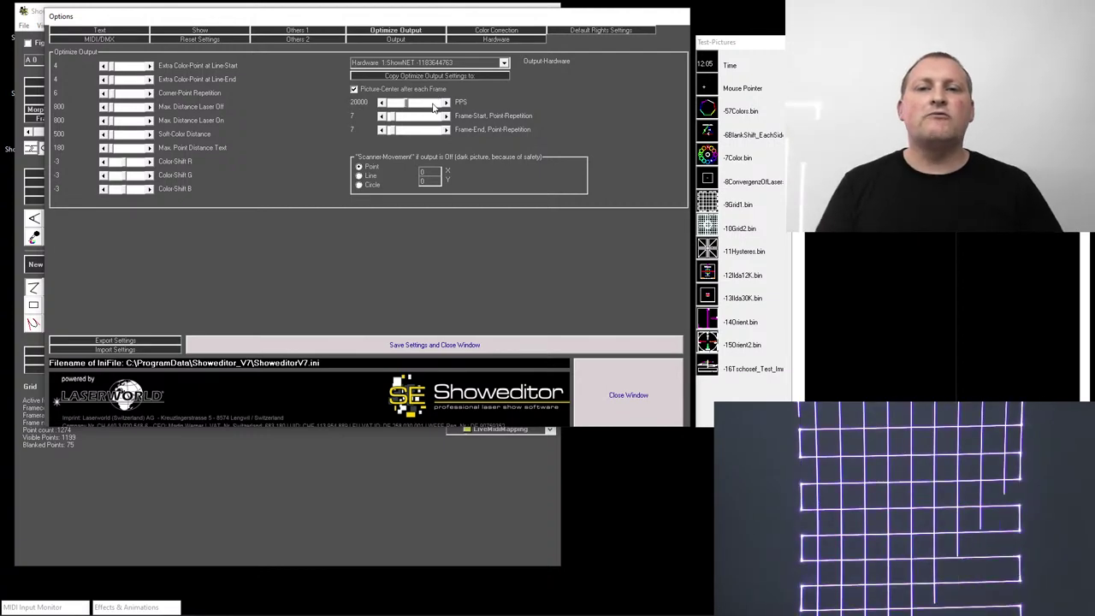
left_click(434, 103)
left_click(434, 104)
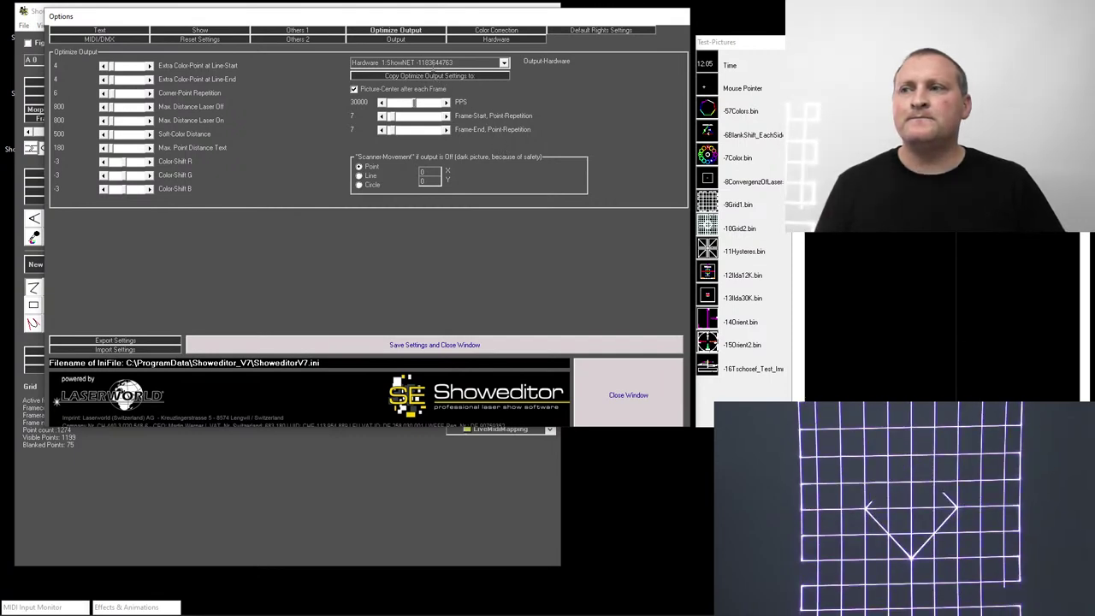
- On the Output tab, tick X/Y linked and set Size of Show to 56%
left_click(399, 38)
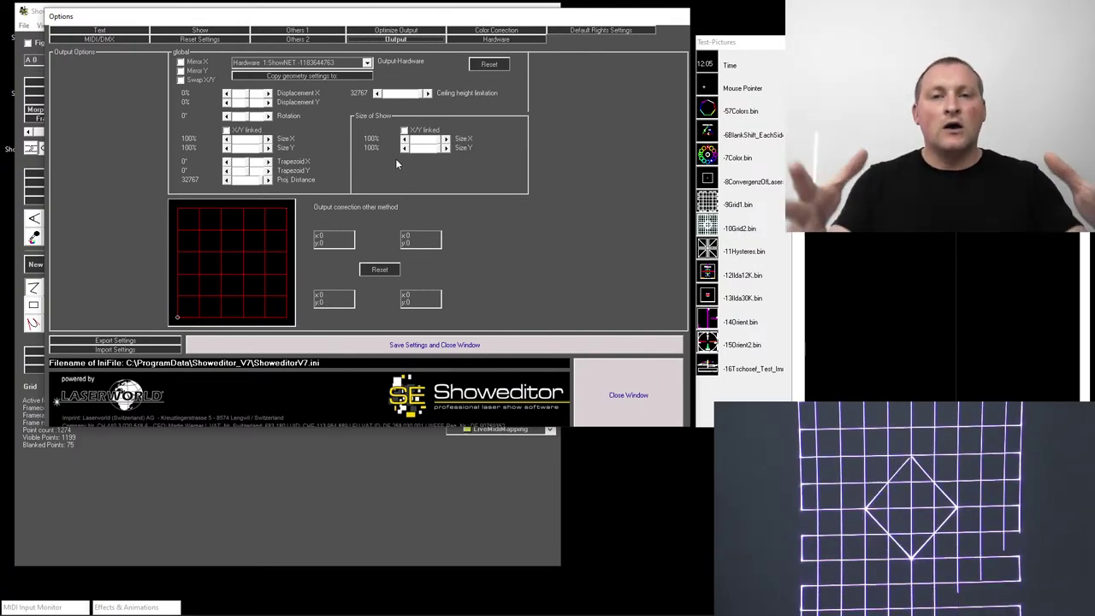
left_click(405, 130)
left_click_drag(446, 142, 426, 143)
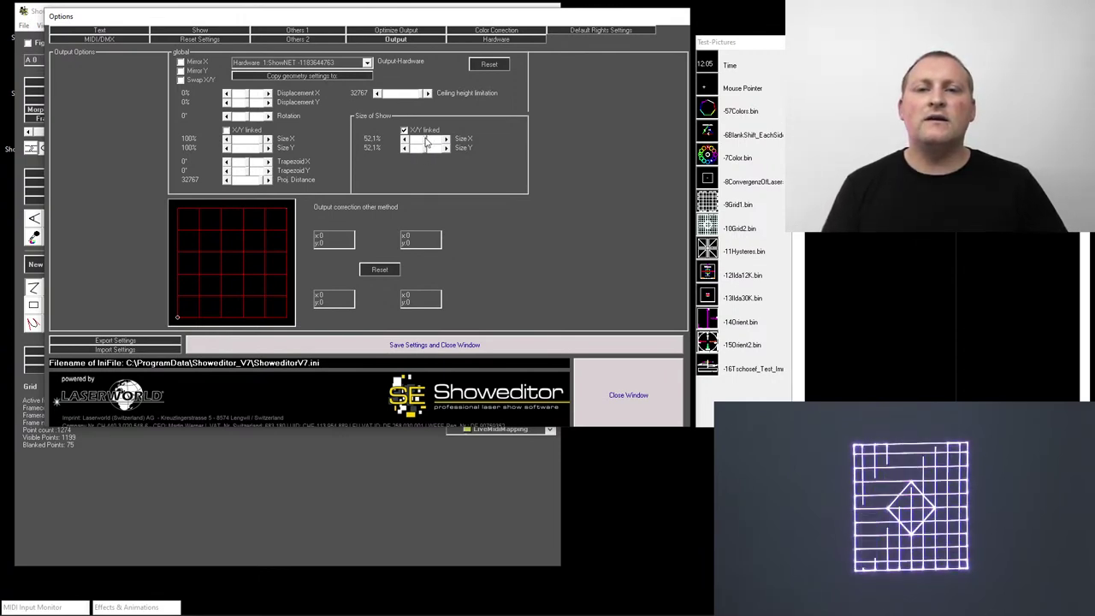
left_click(427, 143)
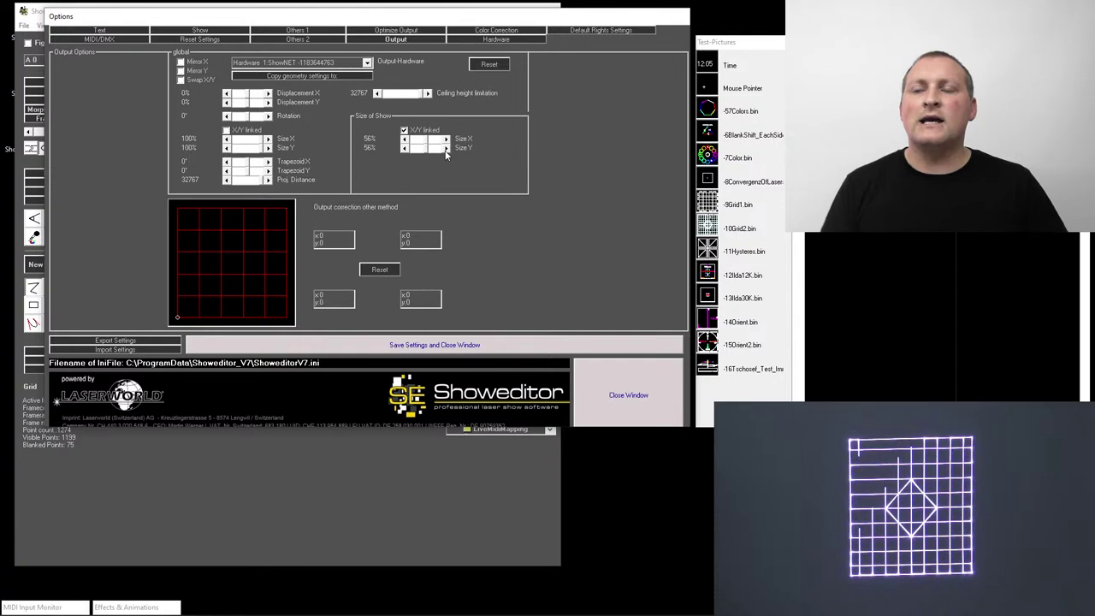
left_click(405, 32)
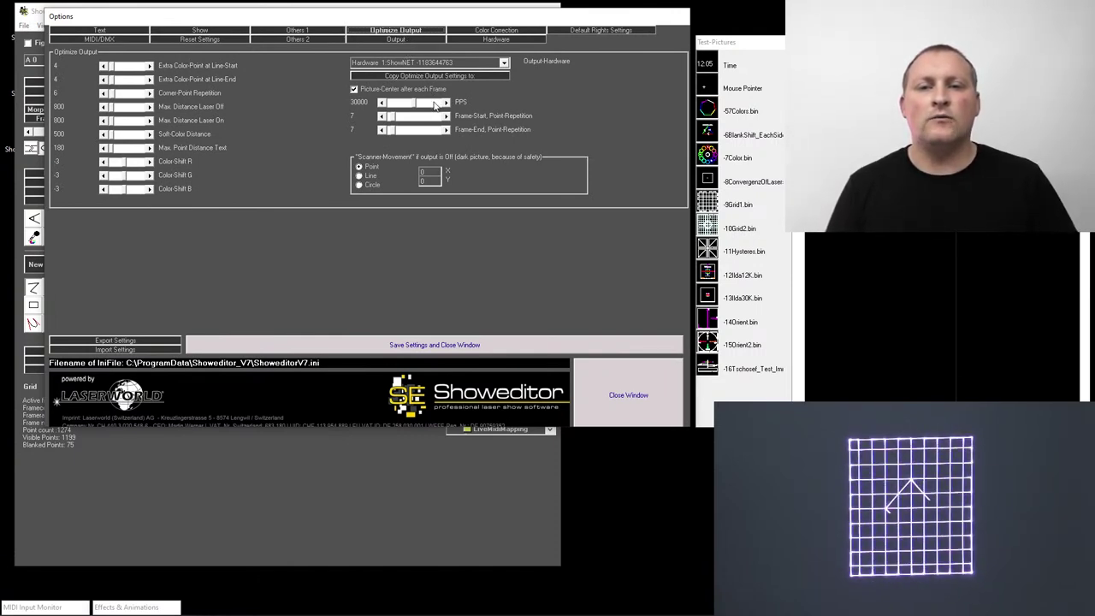
- In Color Correction, drop Blue Max then restore it, and lower Red Max and Red Min
left_click(487, 32)
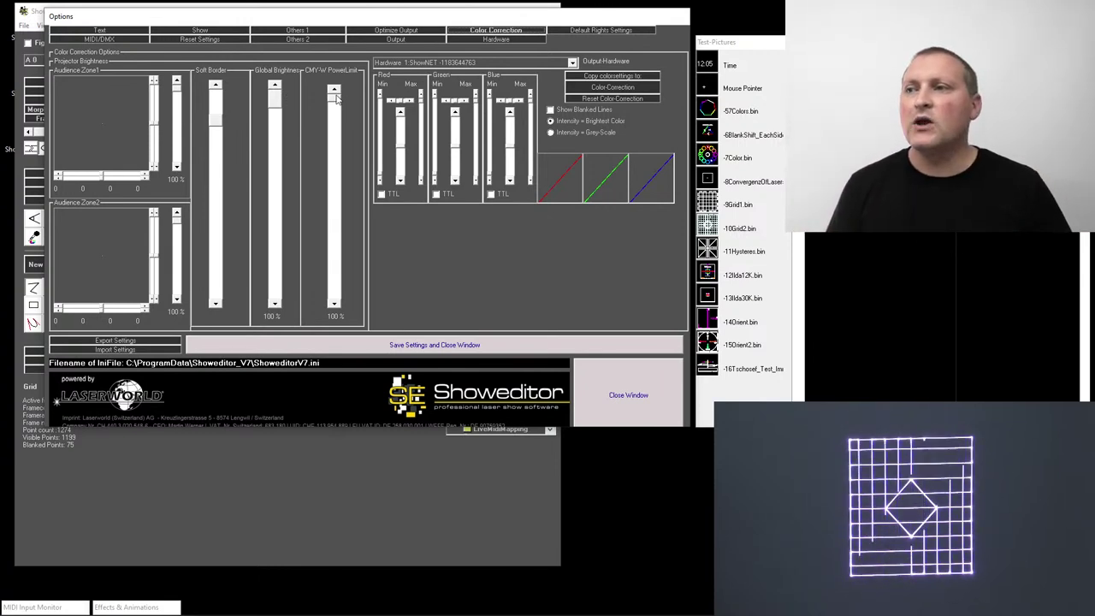
left_click_drag(530, 103, 535, 185)
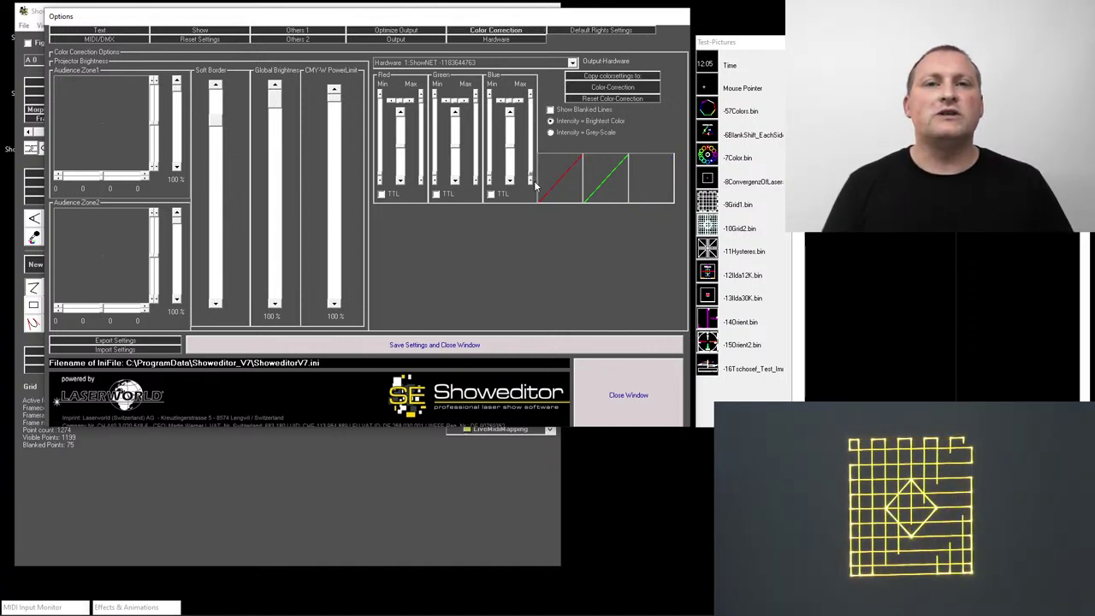
left_click_drag(530, 174, 530, 119)
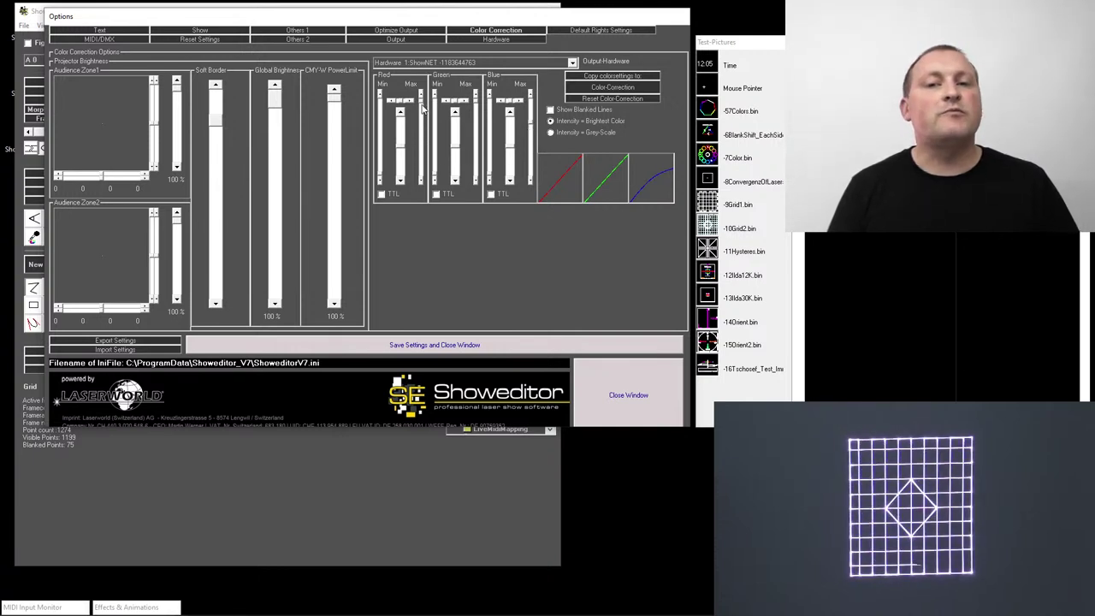
left_click_drag(421, 102, 421, 124)
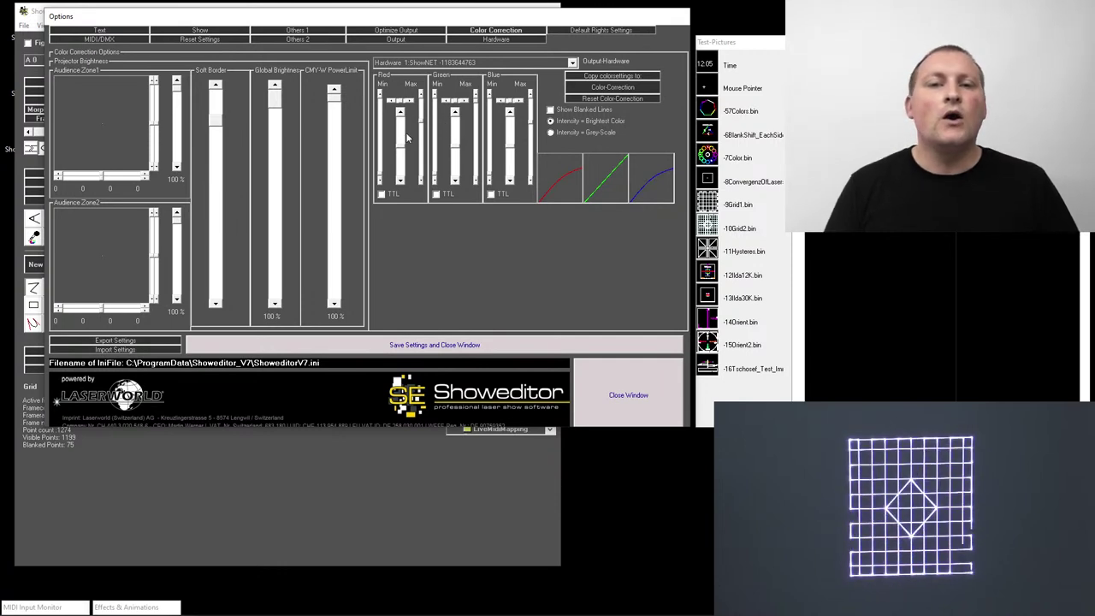
left_click_drag(400, 150, 406, 165)
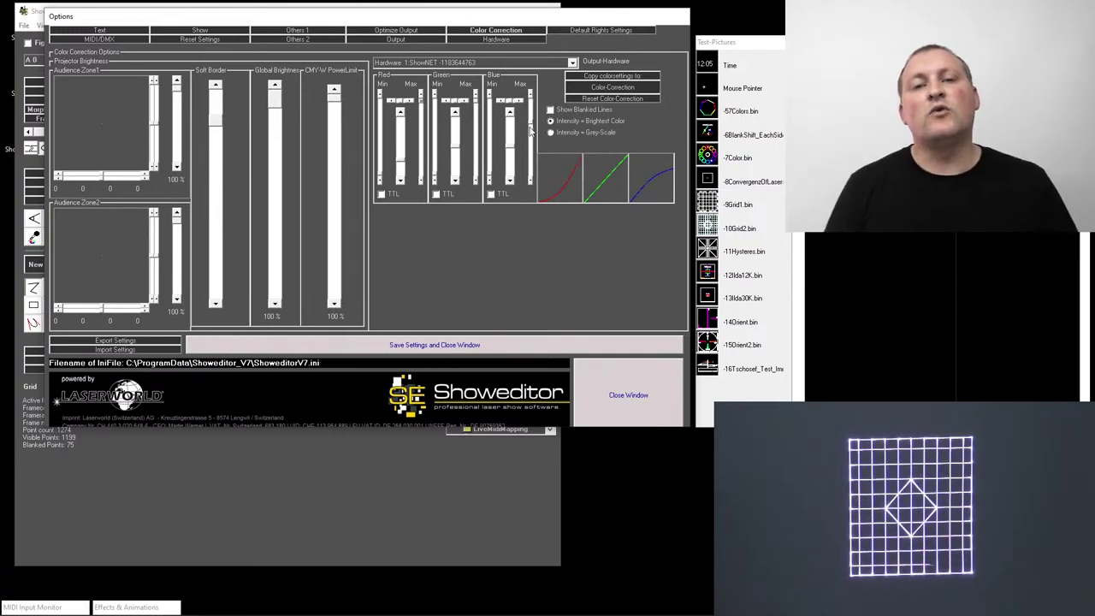
- Reset the Blue Max and red sliders so both curves are linear again
left_click(530, 97)
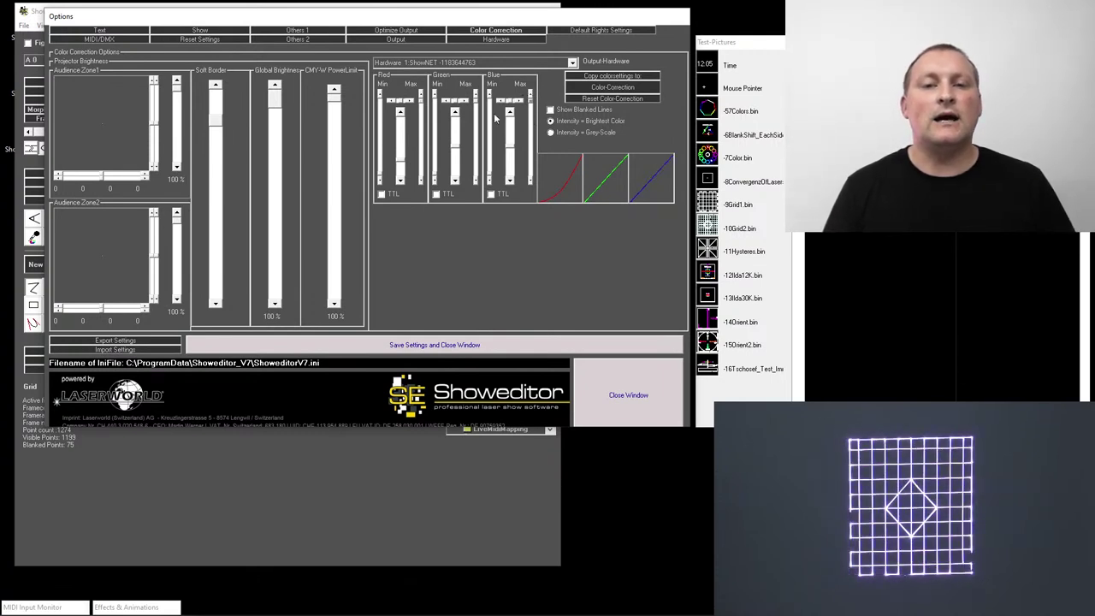
left_click(400, 152)
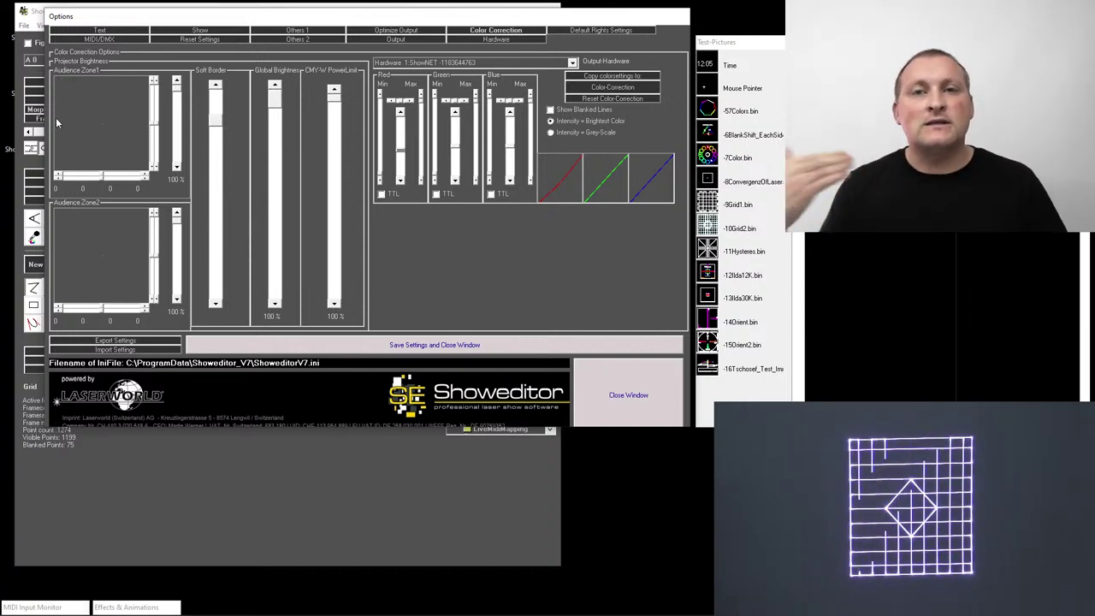
- Draw Audience Zone 1 dimmed to 30.9% and Audience Zone 2 blanked to 0%
left_click(55, 117)
left_click_drag(56, 117, 149, 171)
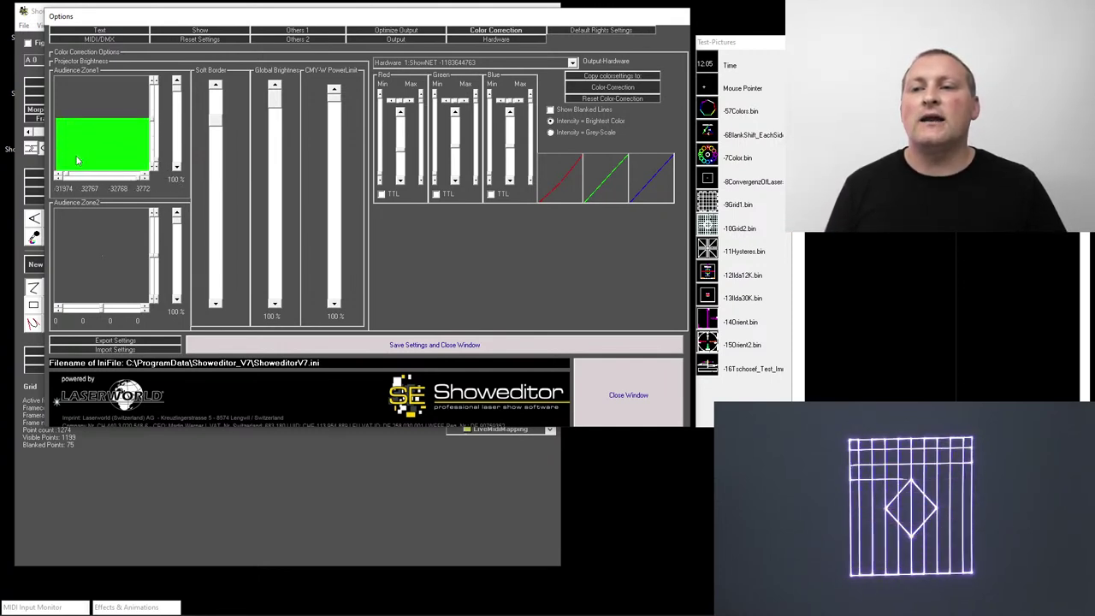
left_click_drag(70, 178, 58, 176)
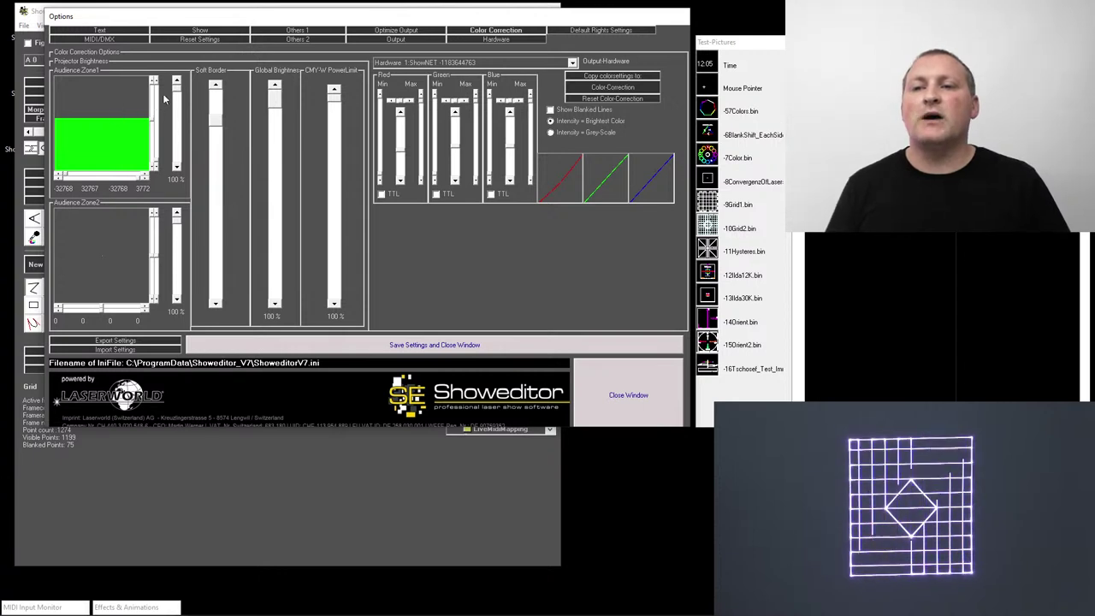
left_click_drag(177, 91, 178, 142)
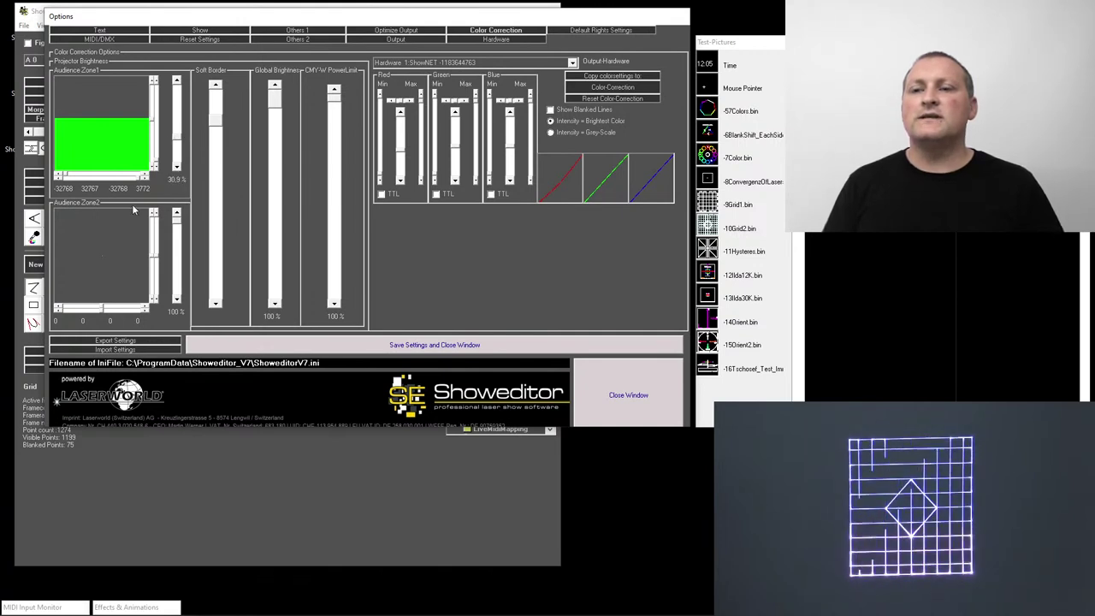
left_click_drag(104, 239, 127, 257)
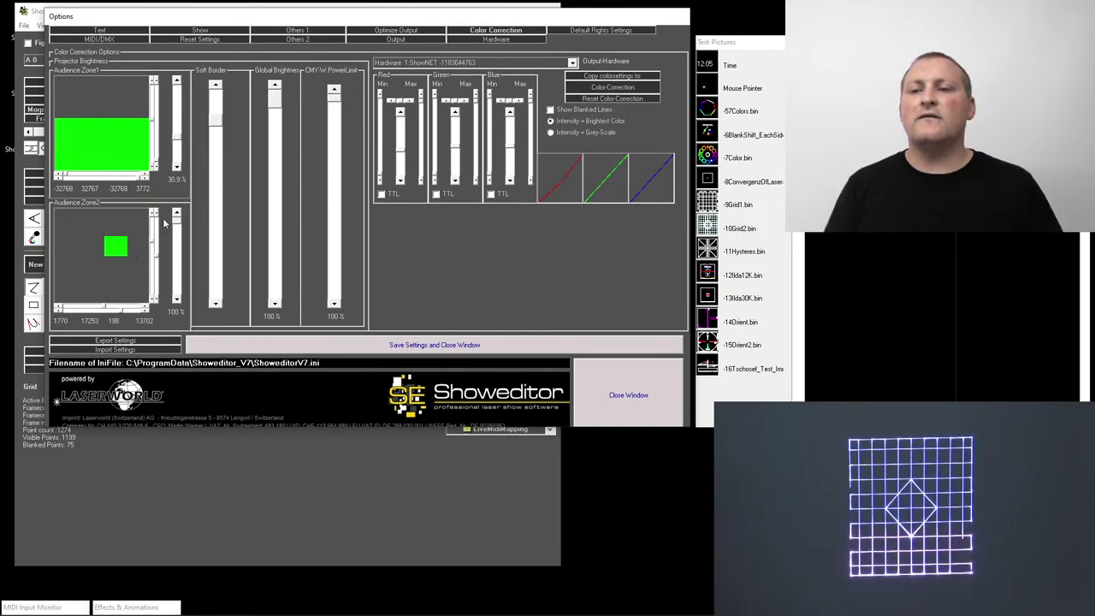
left_click_drag(179, 224, 177, 309)
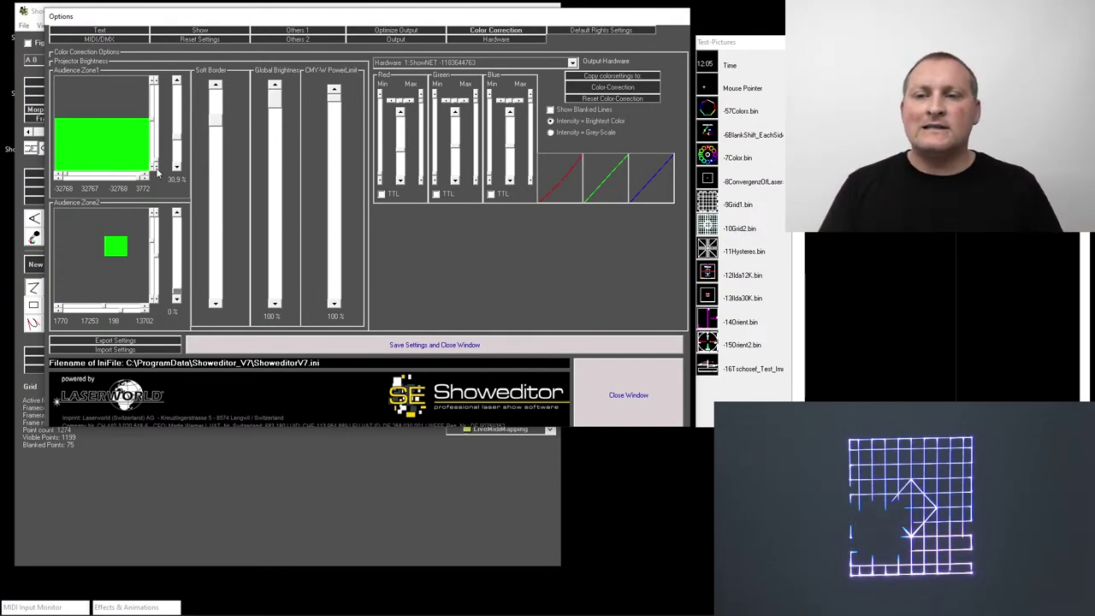
left_click(572, 64)
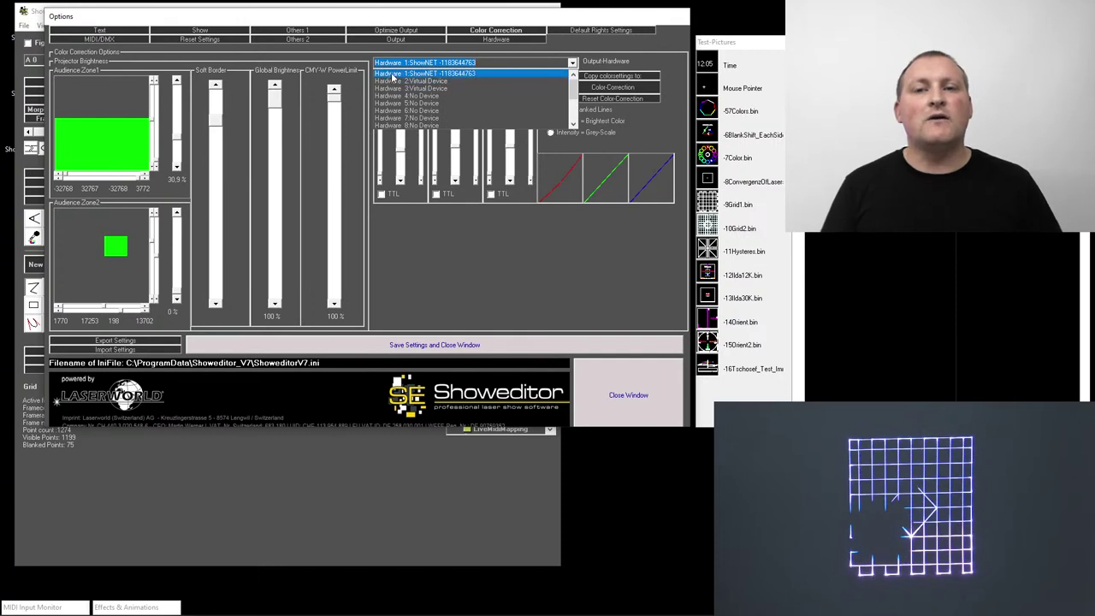
left_click(388, 82)
left_click(572, 62)
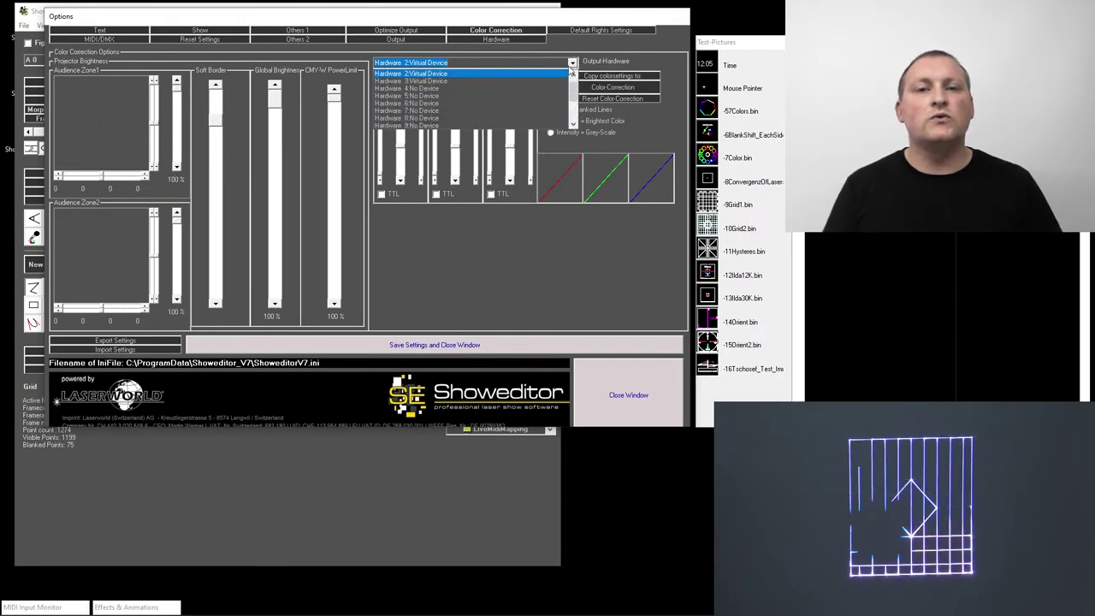
left_click(500, 82)
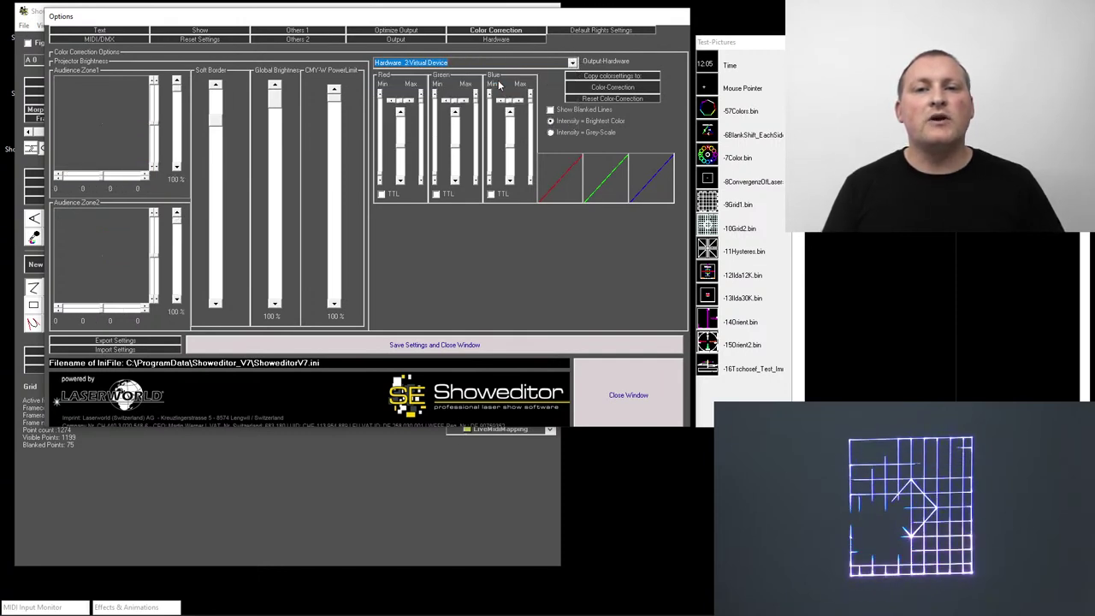
left_click(572, 63)
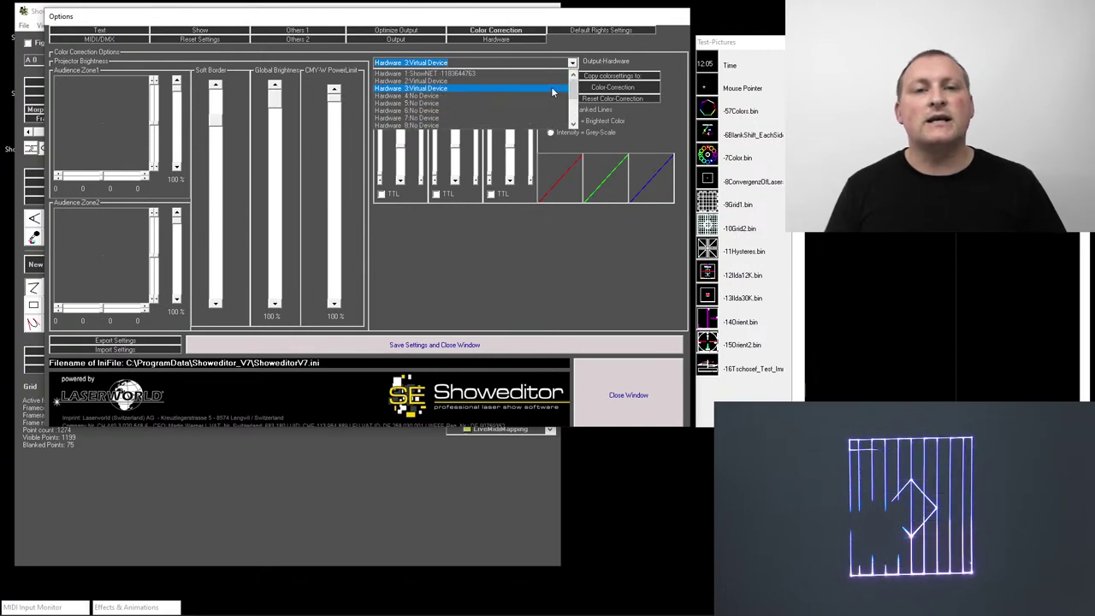
left_click(483, 74)
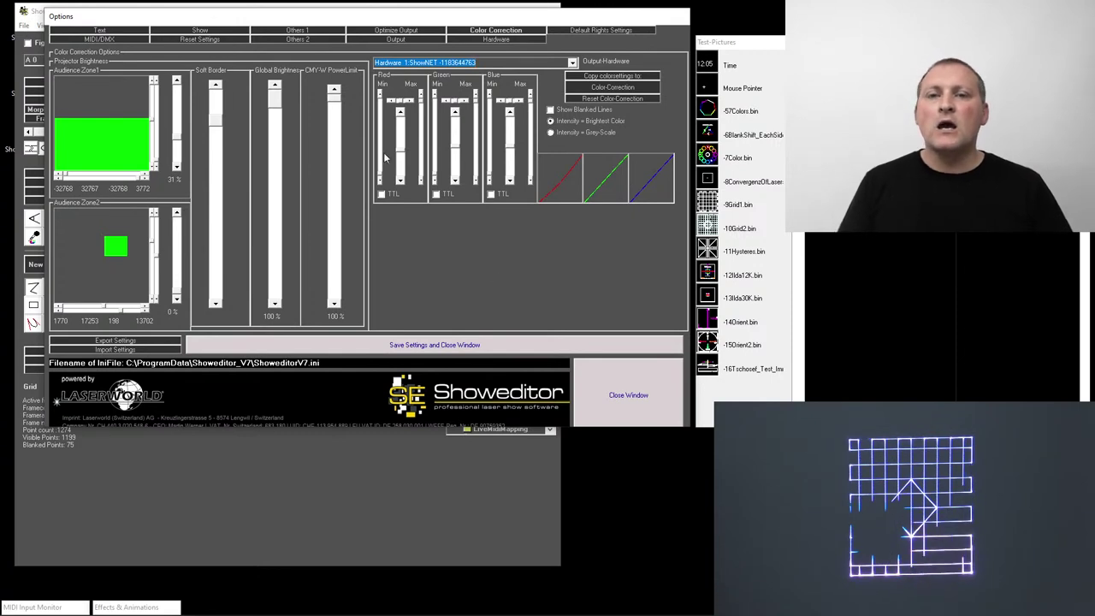
- Raise the Audience Zone1 and Audience Zone2 brightness sliders to 100 % on Color Correction
left_click_drag(177, 140, 177, 79)
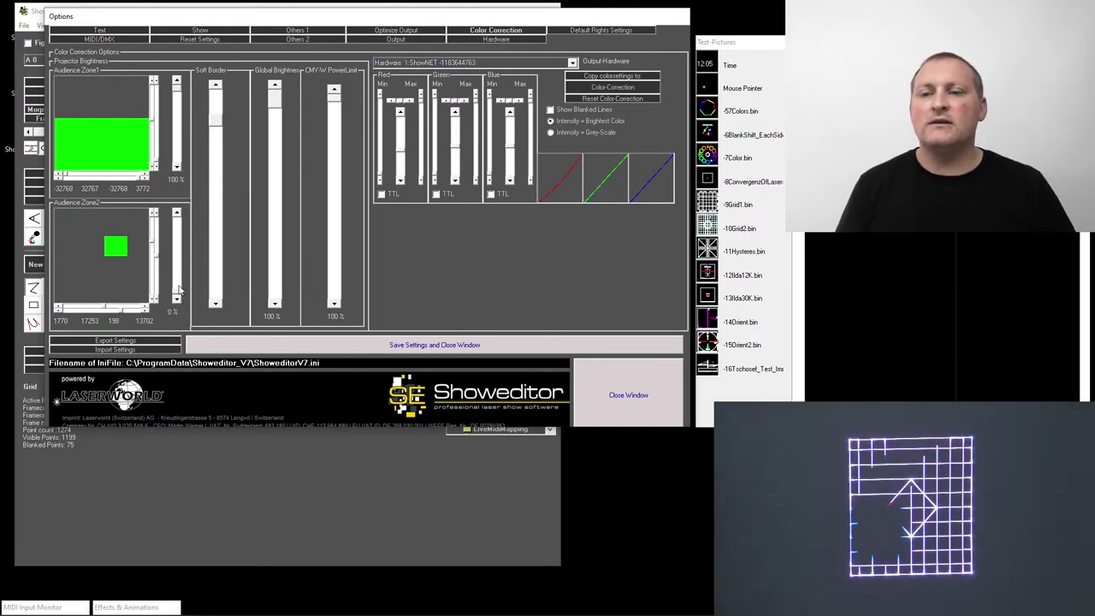
left_click_drag(177, 292, 190, 217)
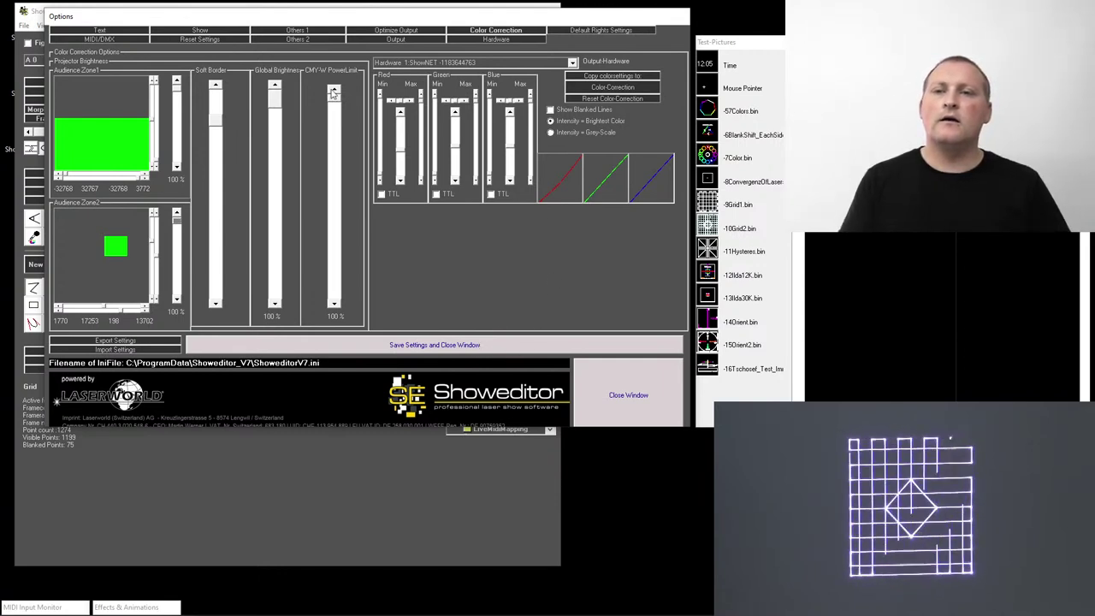
- Show the Text options, with 18 maximum signs and 40 milliseconds per frame
left_click(101, 30)
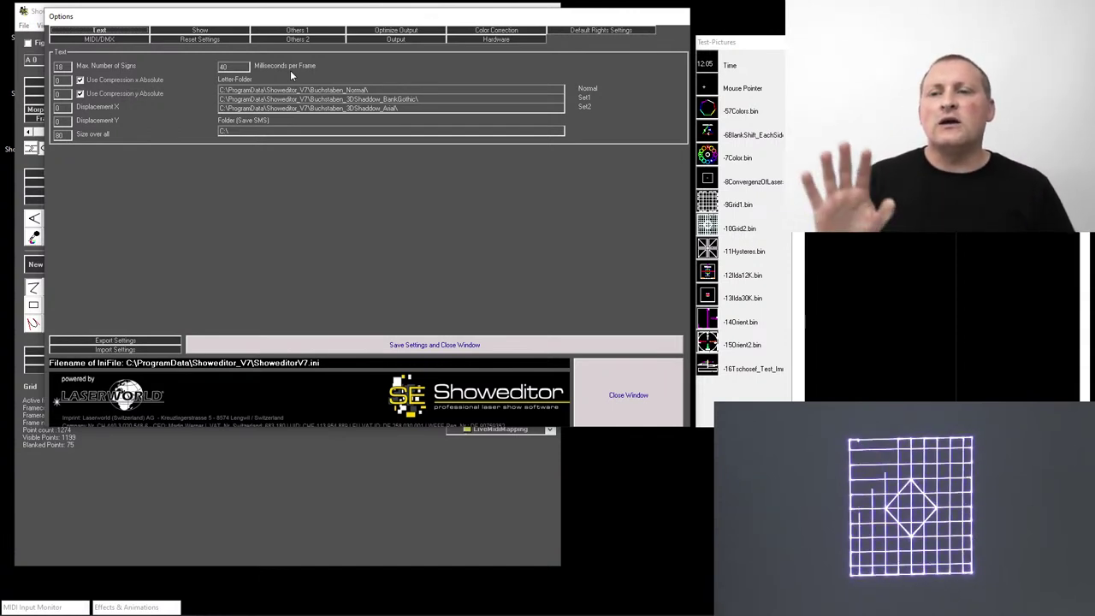
- Show the MIDI/DMX options page with its 150 DMX channels
left_click(121, 43)
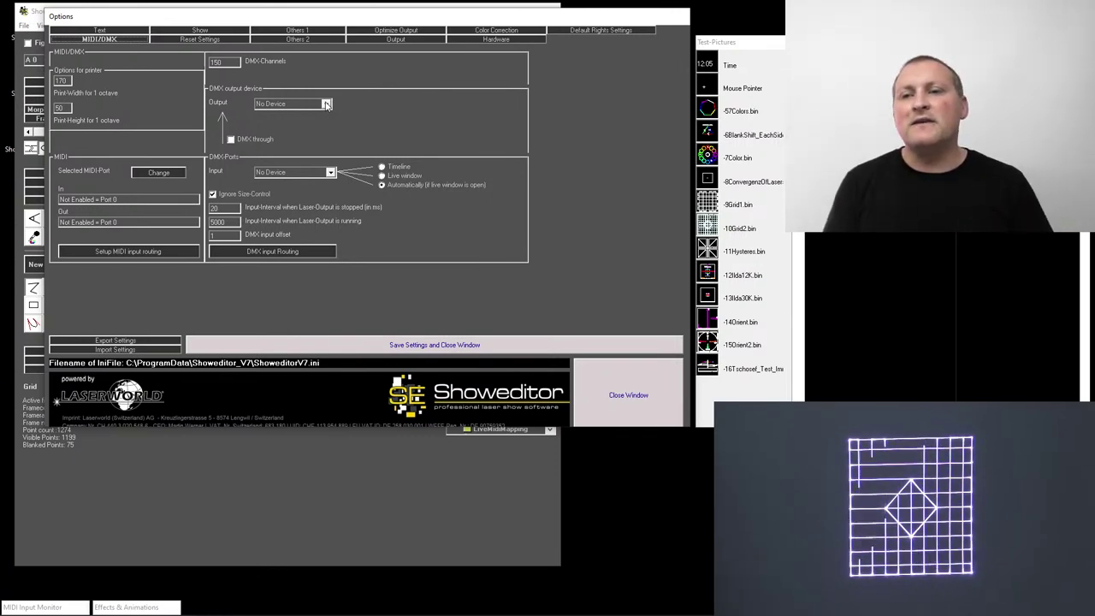
- Set the DMX output device to ShowNET, leaving DMX input on No Device
left_click(325, 104)
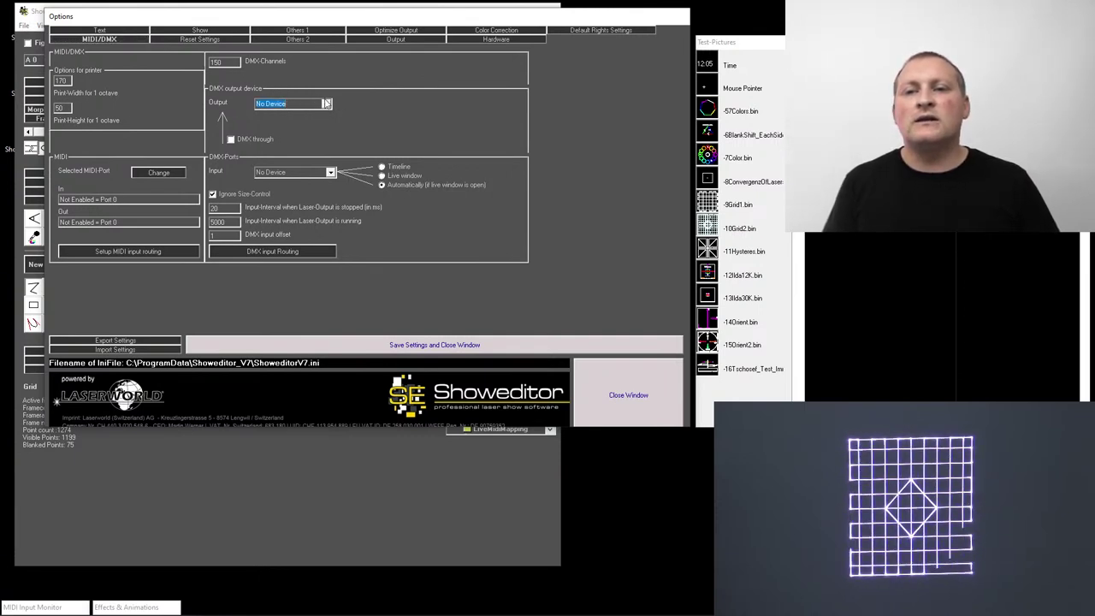
left_click(326, 104)
left_click(286, 122)
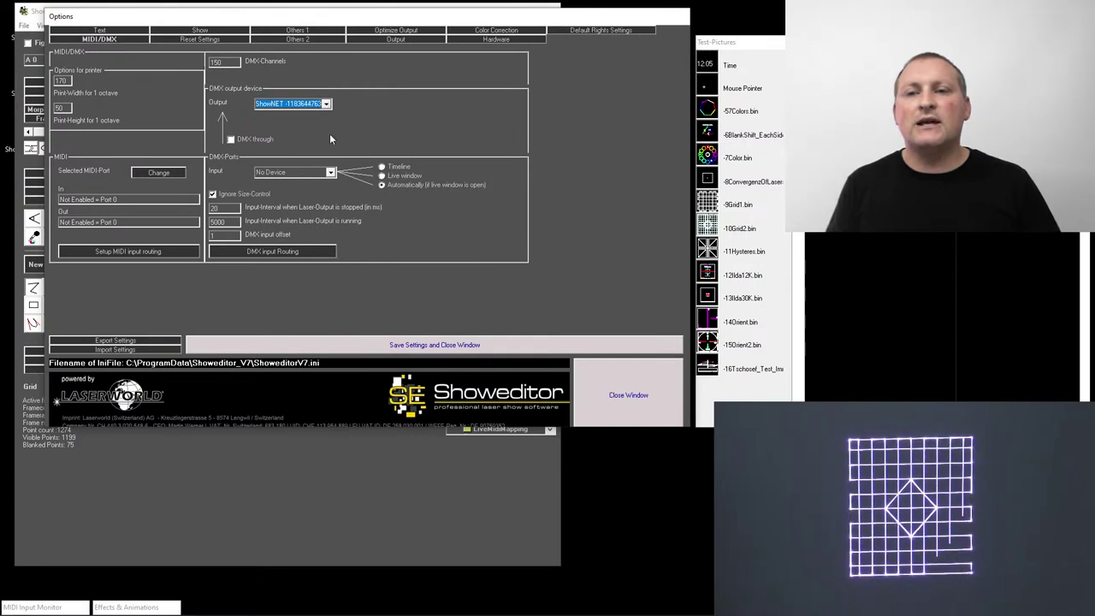
left_click(330, 173)
left_click(302, 184)
- Reselect ShowNET as DMX output after briefly choosing No Device, then return to Output
left_click(329, 106)
left_click(289, 112)
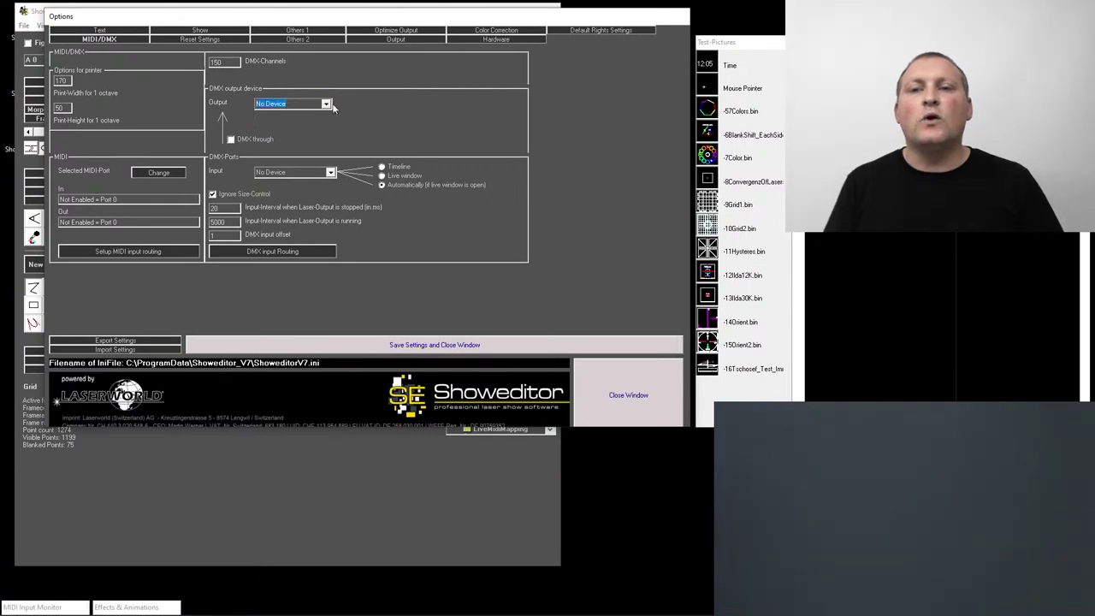
left_click(329, 106)
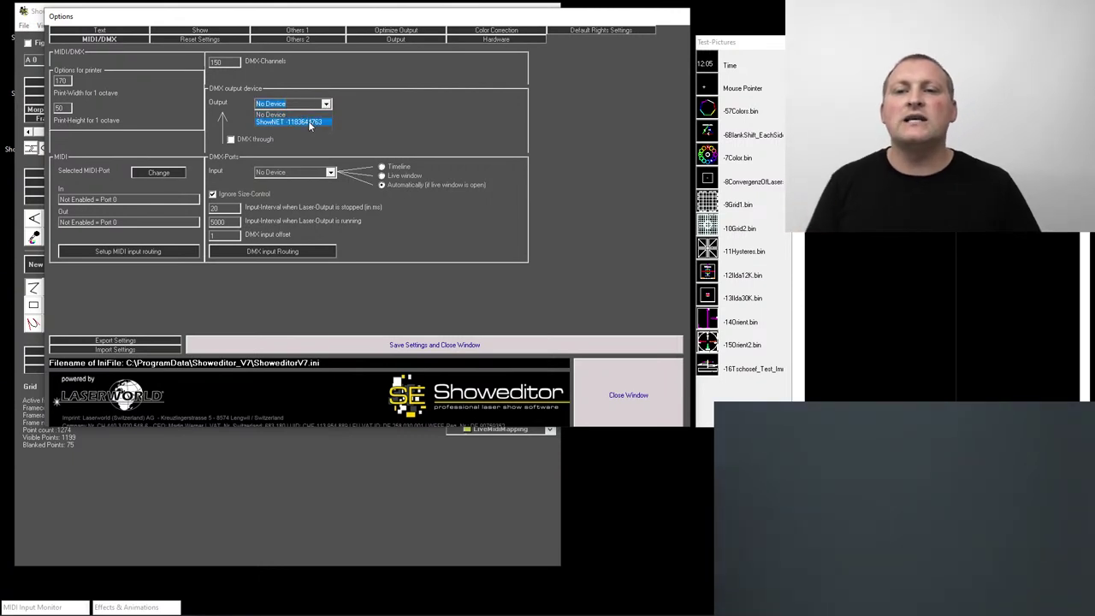
left_click(304, 124)
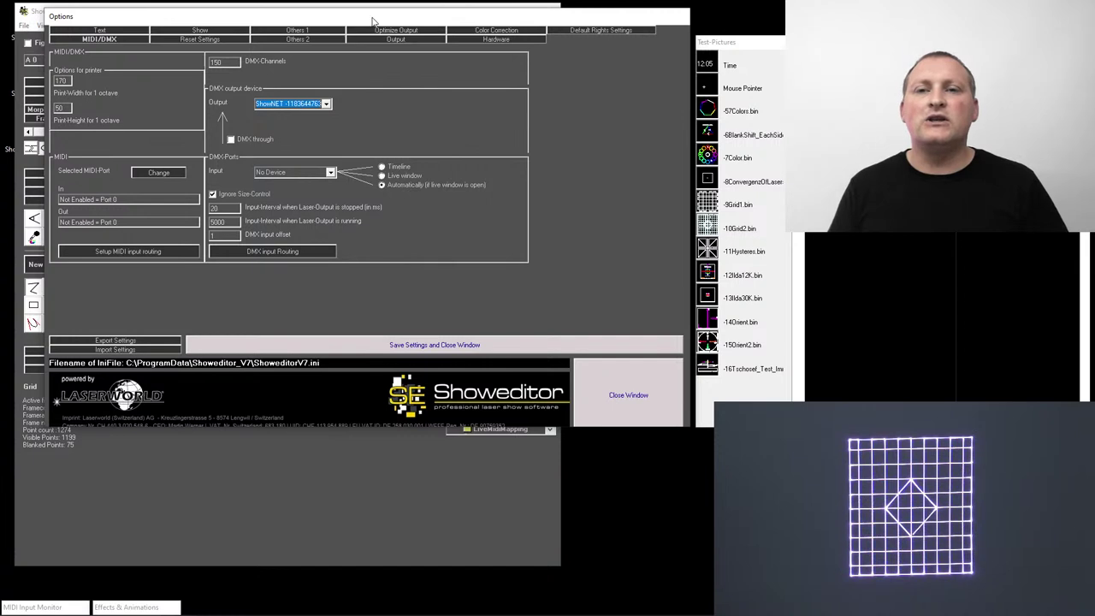
left_click(389, 39)
- Lower the ShowNET output scan rate to 5010 PPS on the Optimize Output tab
left_click(390, 31)
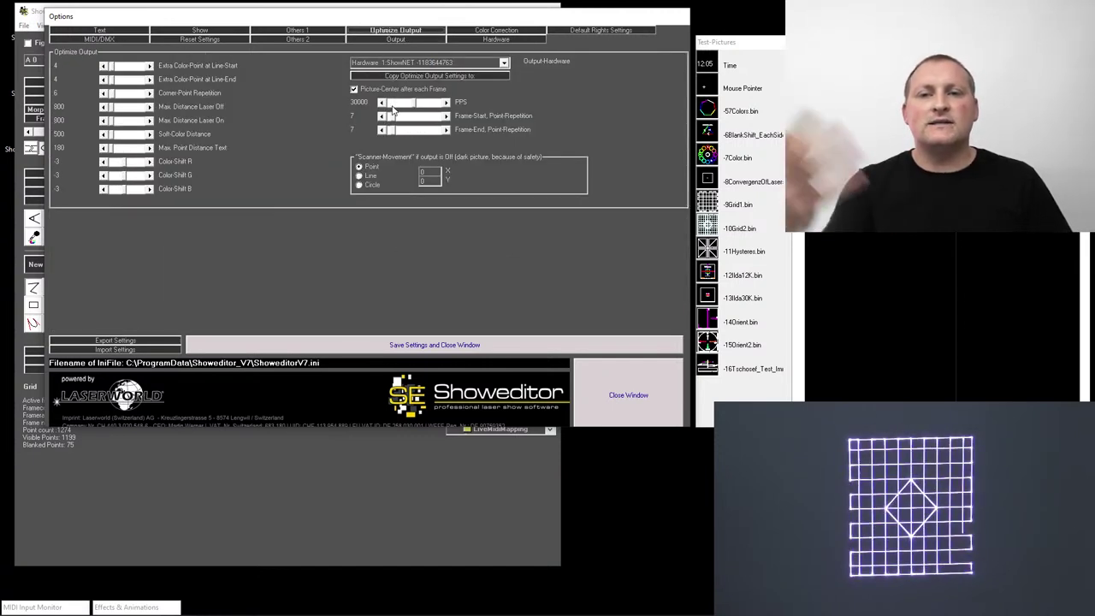
left_click(416, 103)
left_click_drag(417, 104, 396, 103)
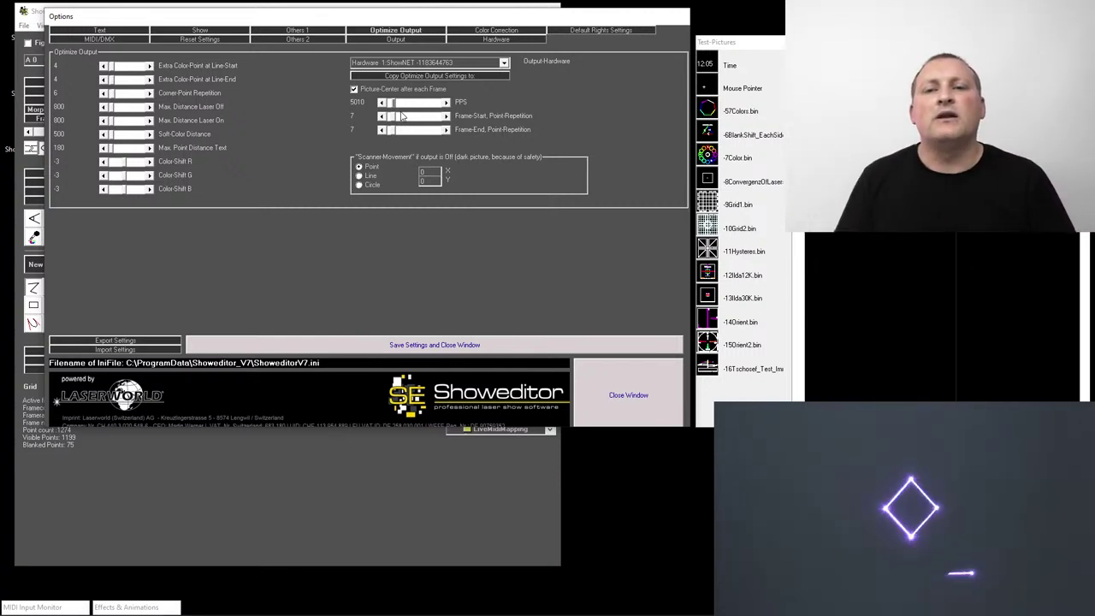
- Raise the scan rate back up to 30010 PPS, then return to the MIDI/DMX page
left_click(428, 103)
left_click(427, 103)
left_click(428, 103)
left_click(427, 102)
left_click(428, 102)
left_click(427, 103)
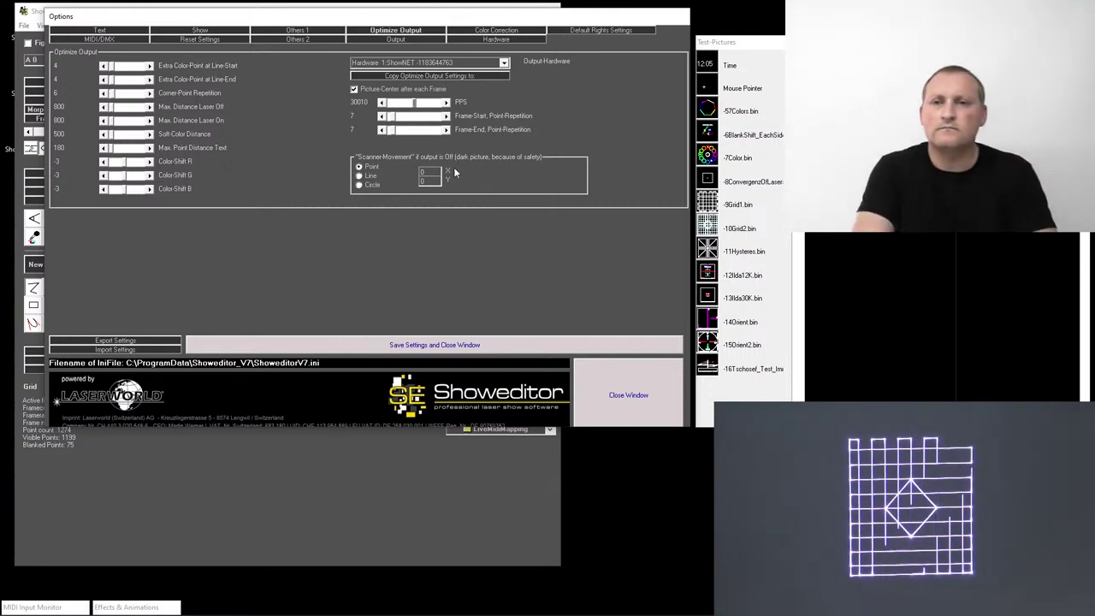
left_click(124, 36)
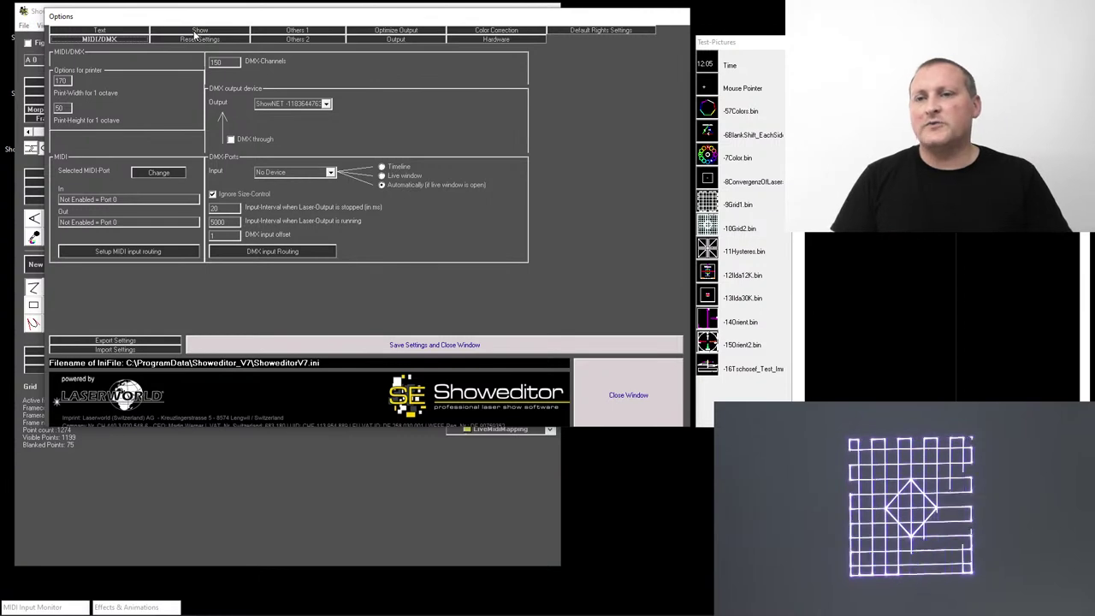
- Go through the Show options to the Reset Settings page
left_click(198, 32)
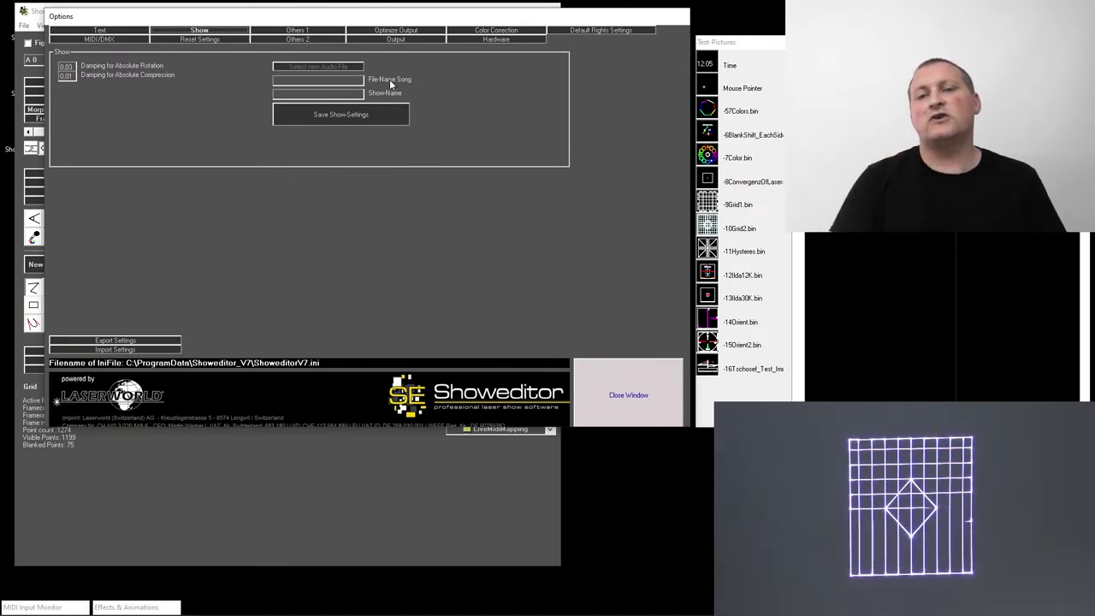
left_click(199, 40)
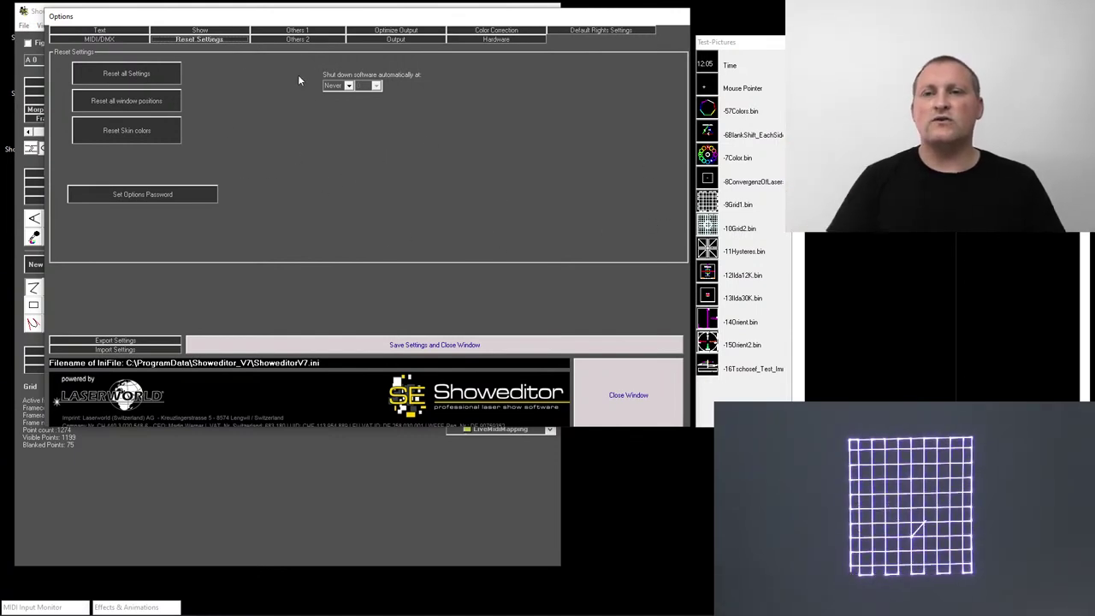
- Show the Others 1 options, with language, undo-file saving and standard folders
left_click(299, 32)
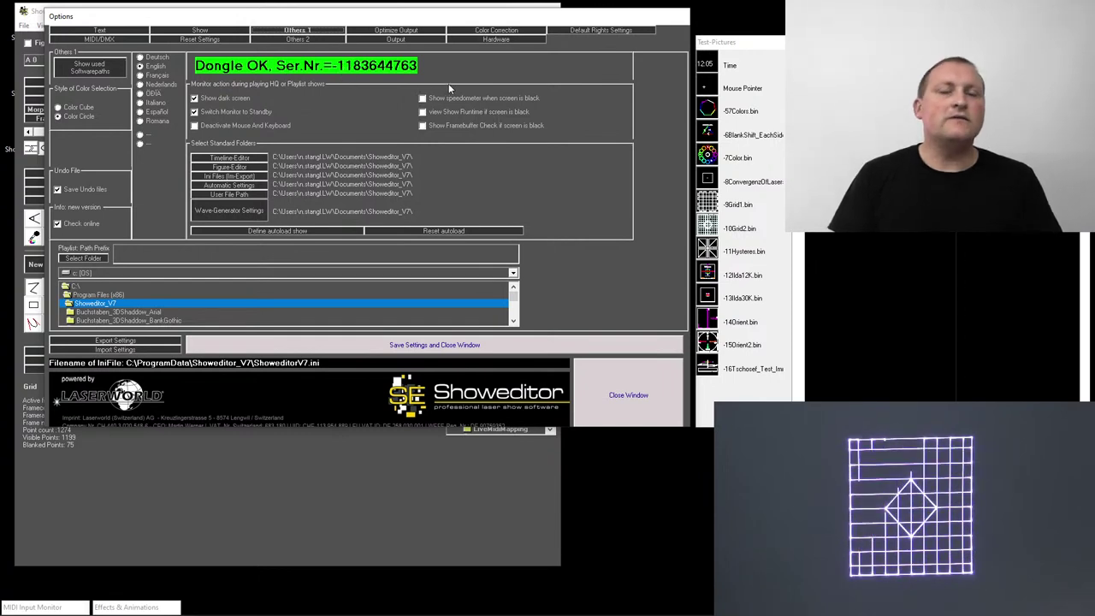
- Uncheck Show dark screen and Switch Monitor to Standby, then move to Others 2
left_click(195, 99)
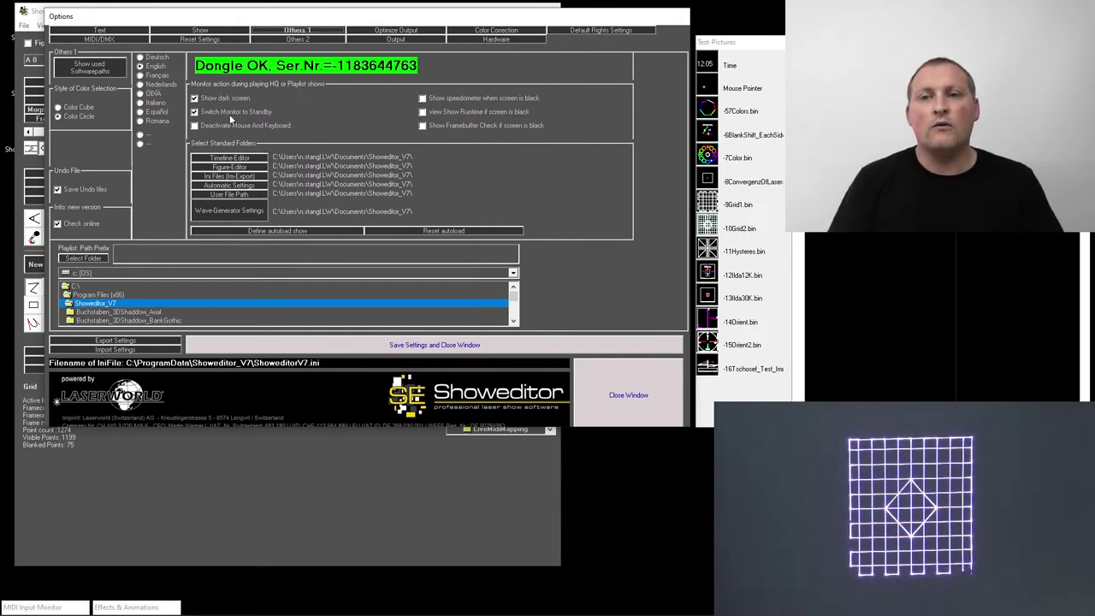
left_click(195, 113)
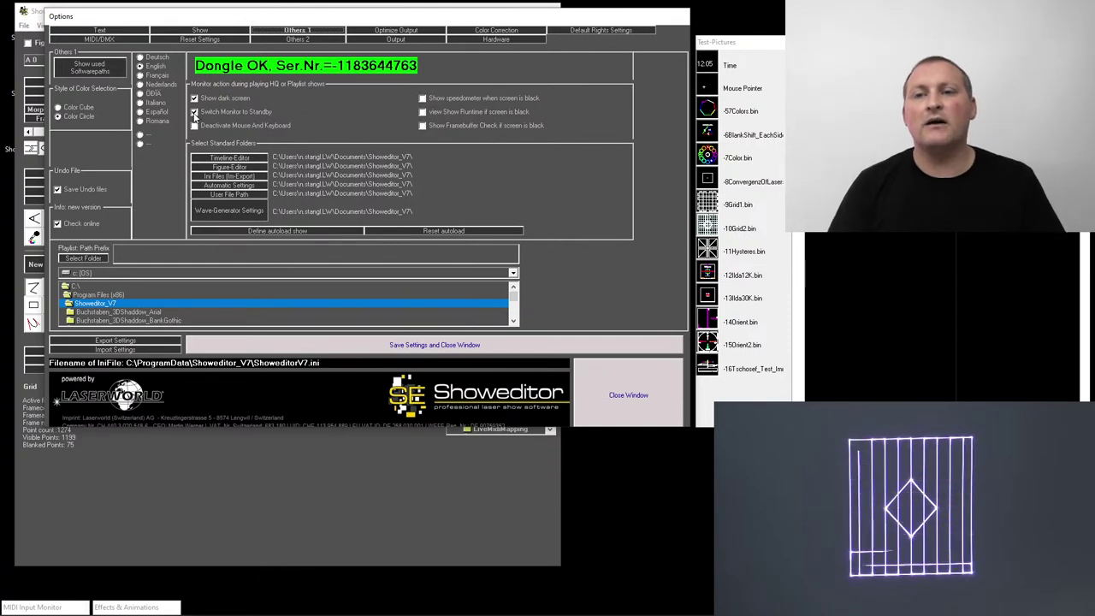
left_click(194, 98)
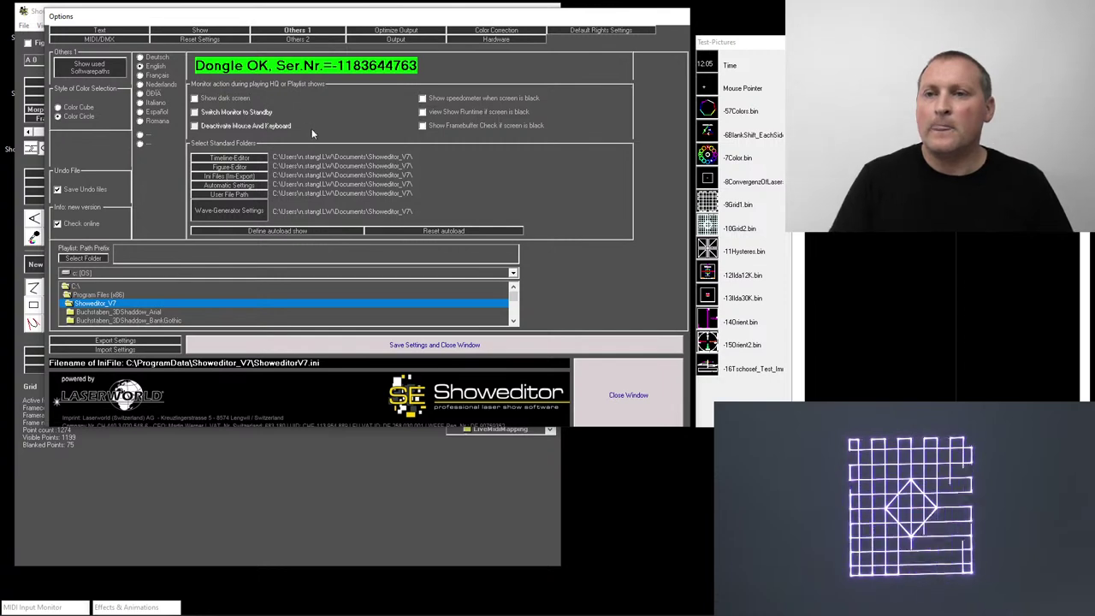
left_click(312, 39)
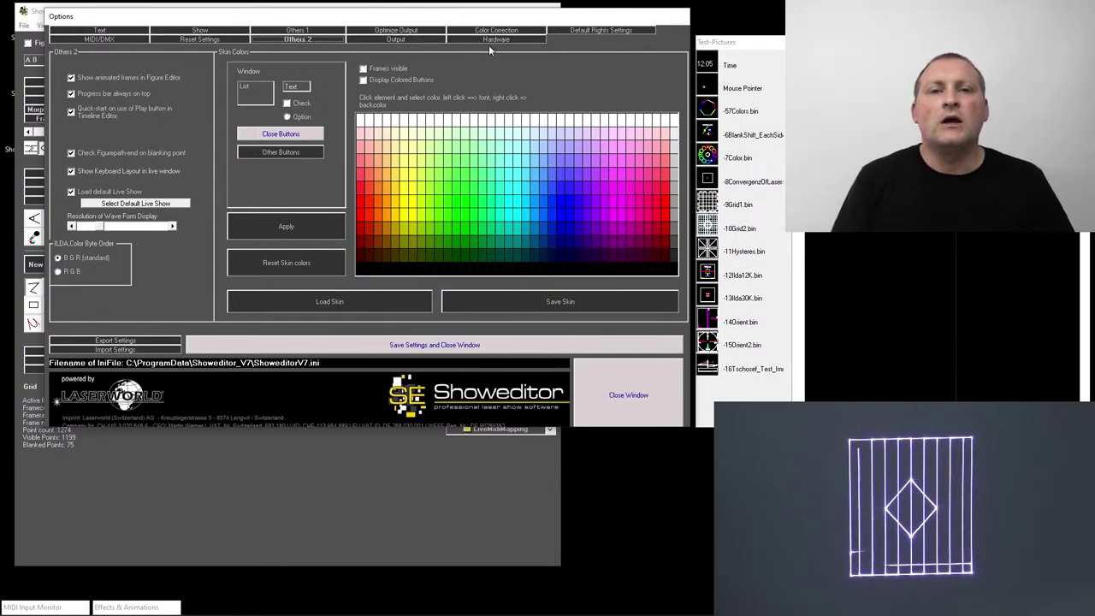
- Show the Default Rights Settings for new figures and shows
left_click(581, 33)
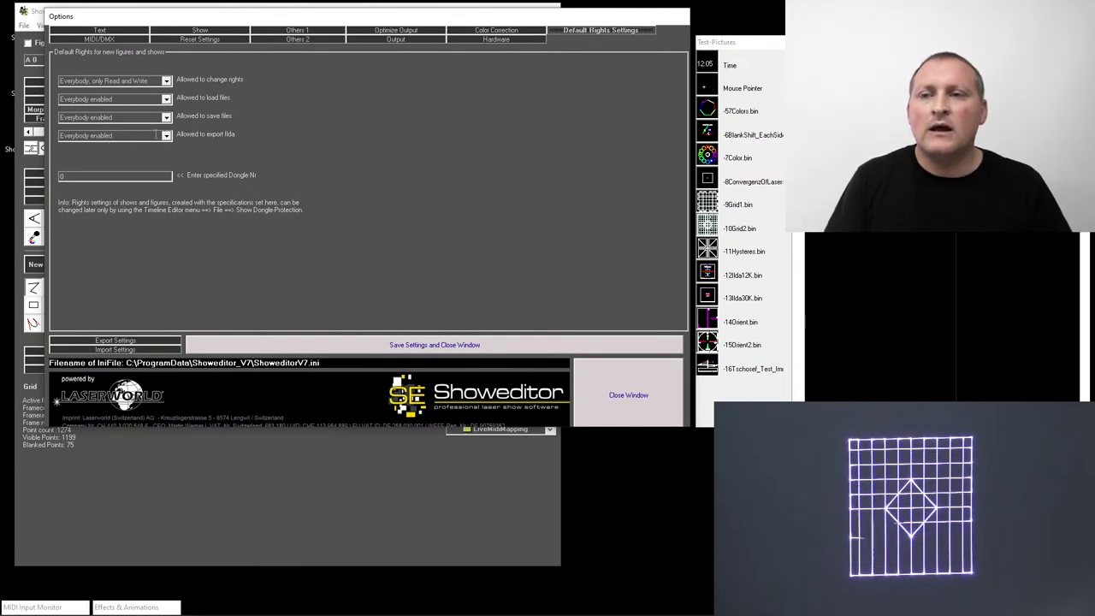
left_click(166, 136)
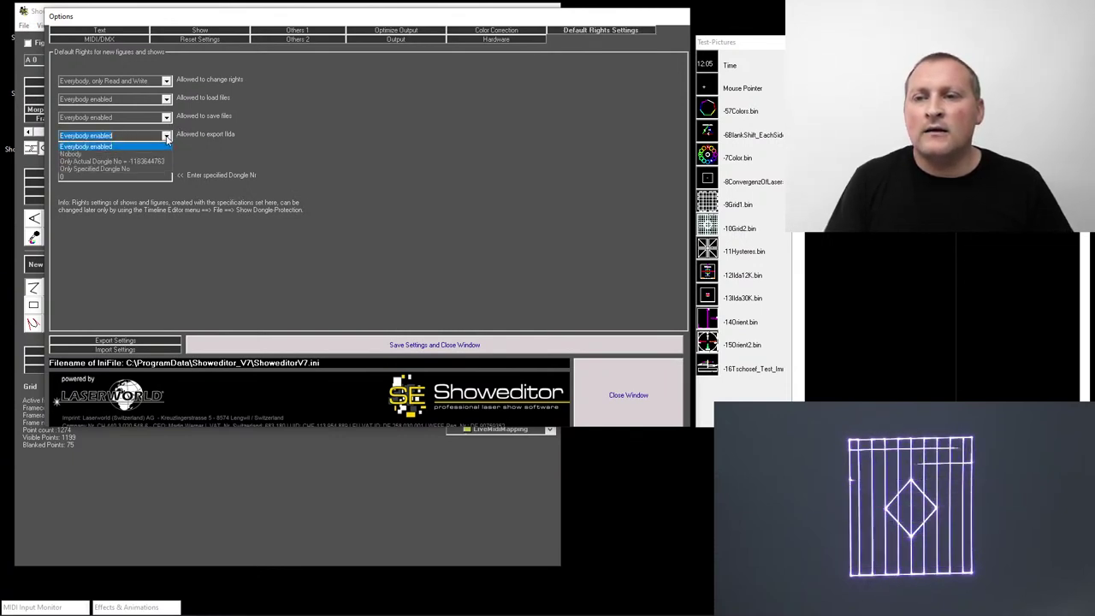
left_click(103, 145)
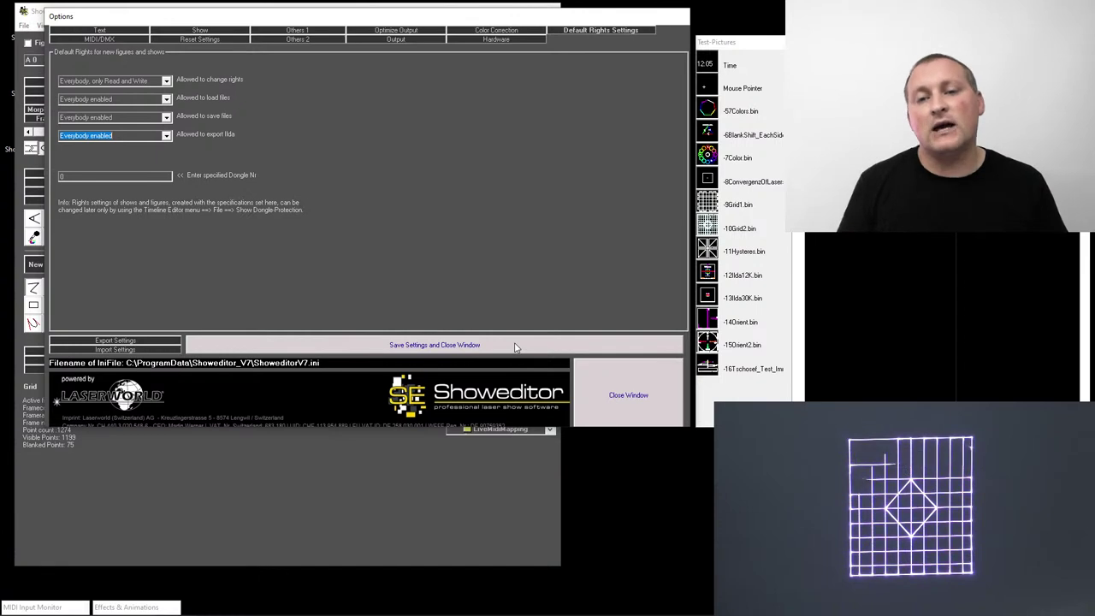
- Save and close the options, widen the editor window, and show the Figur 0 thumbnails window
left_click(436, 347)
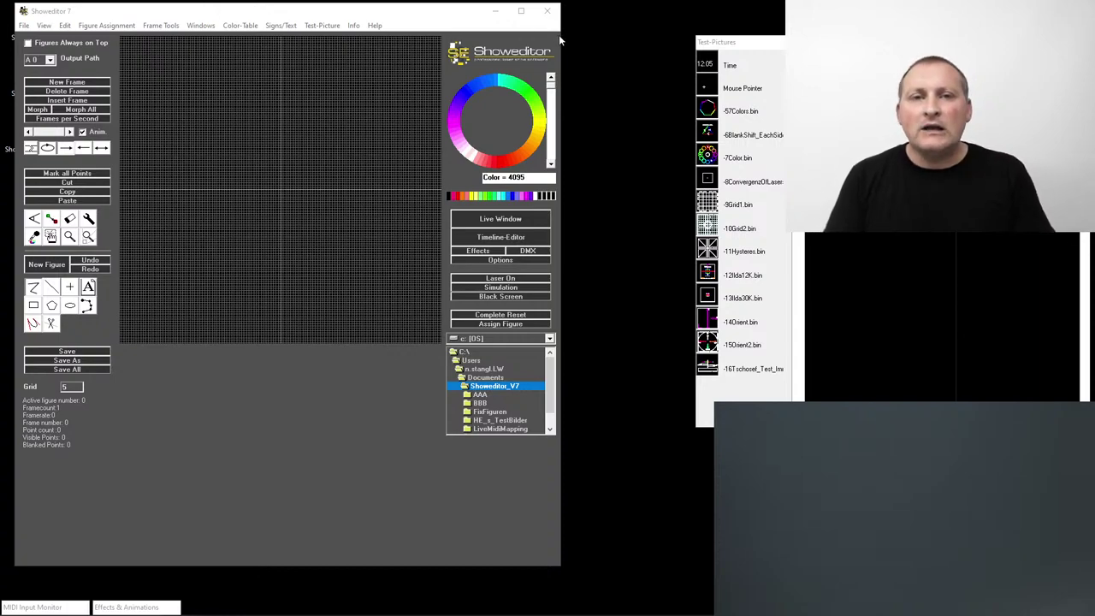
left_click_drag(563, 33, 698, 34)
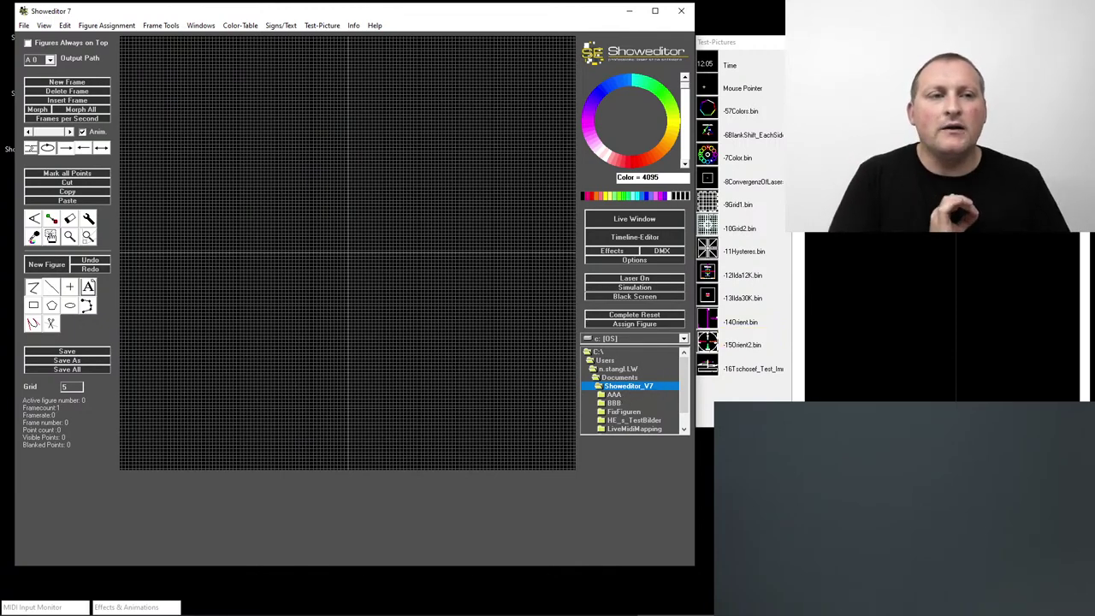
left_click(740, 359)
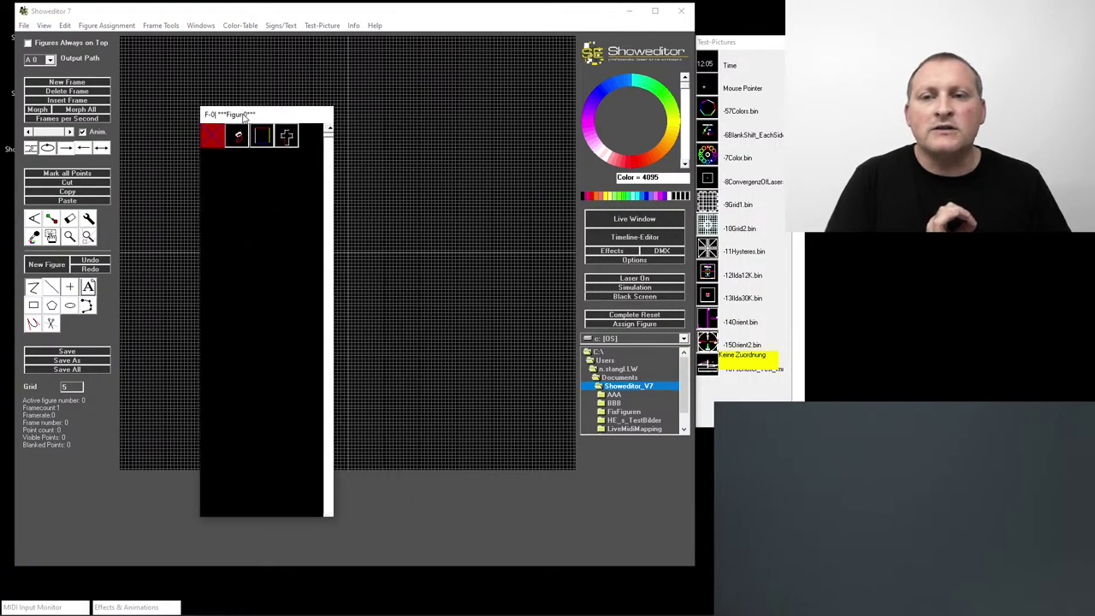
- Open the AAA figure folder, then park the thumbnails window top-left beside a narrower editor
left_click(617, 396)
double_click(617, 396)
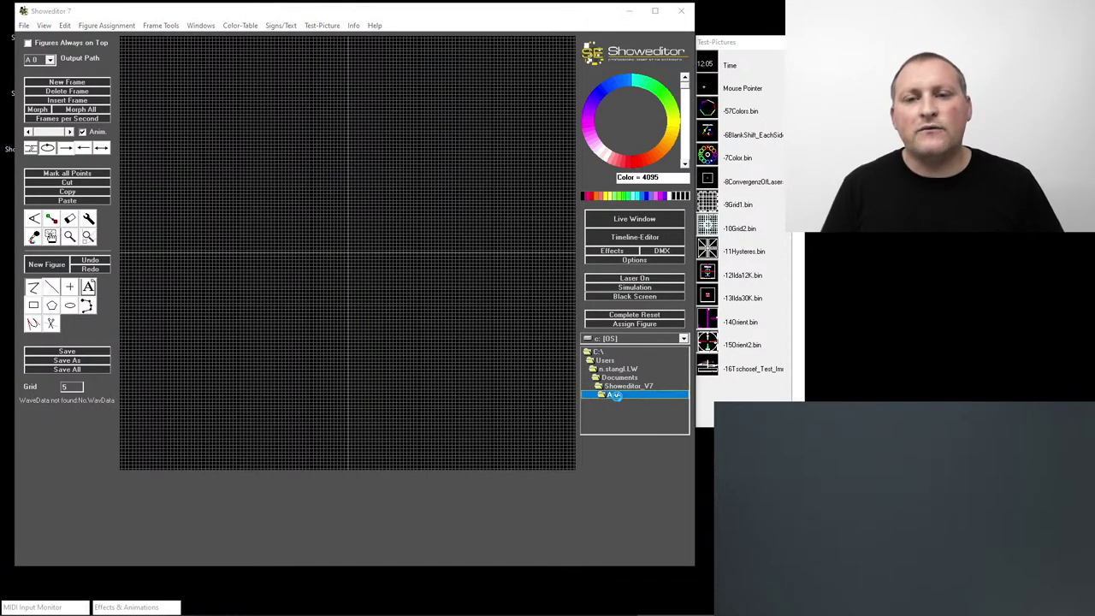
left_click_drag(486, 6, 807, 23)
left_click_drag(239, 116, 72, 48)
left_click_drag(447, 29, 265, 22)
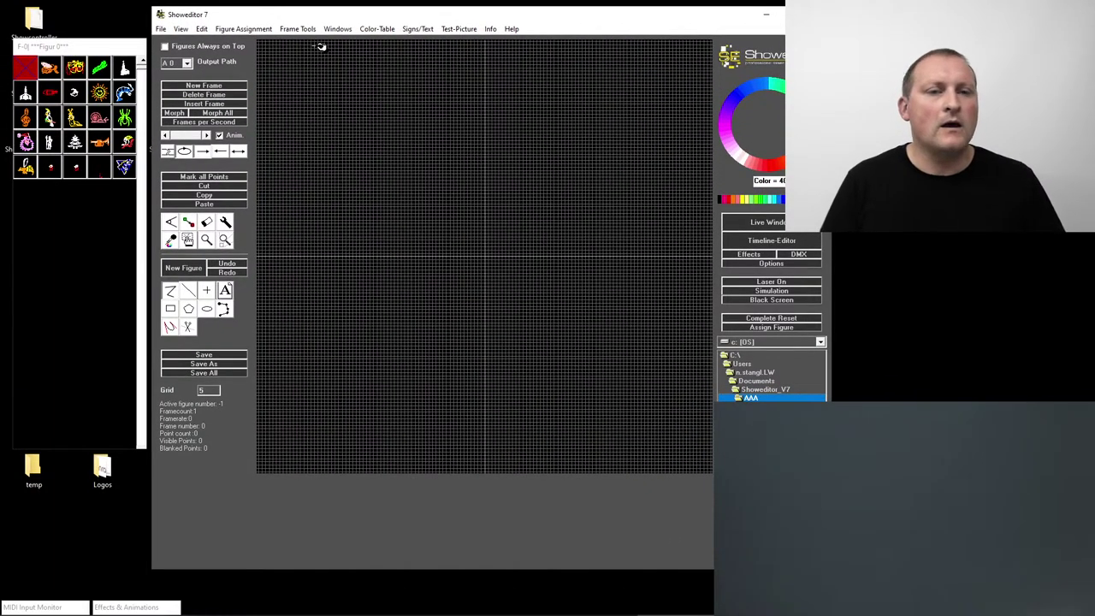
left_click_drag(742, 106, 633, 111)
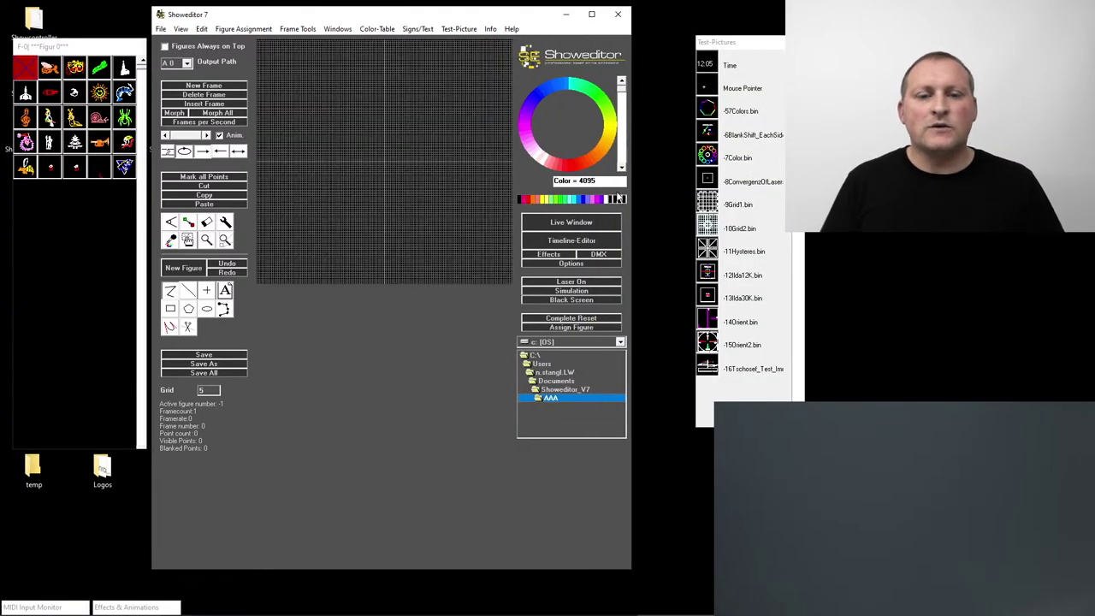
- Browse from Showeditor_V7 into the BBB figures and back to Showeditor_V7
double_click(554, 391)
double_click(553, 407)
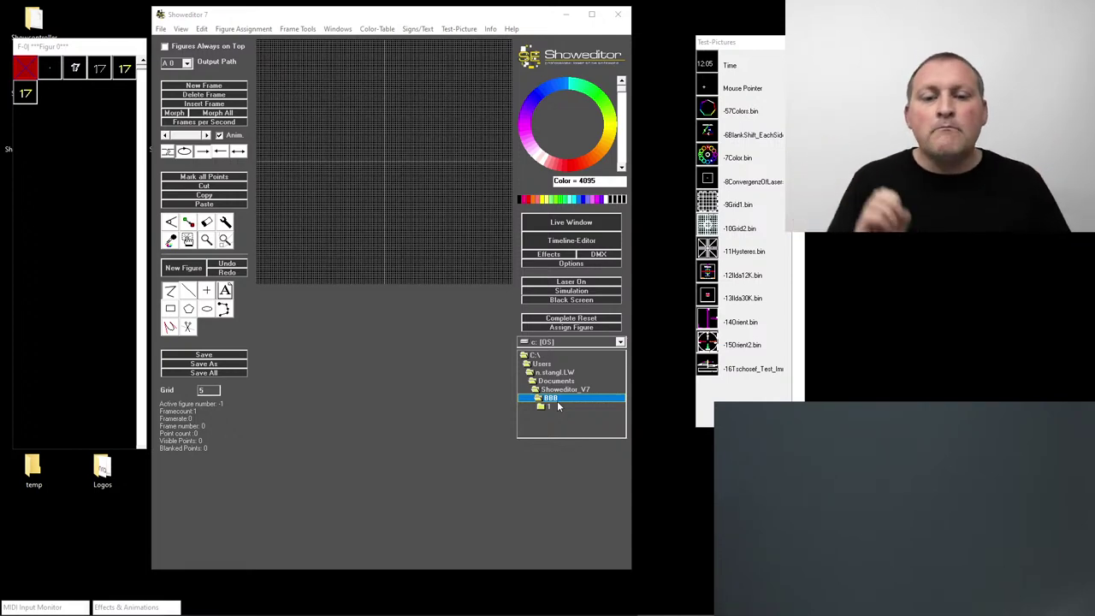
double_click(567, 390)
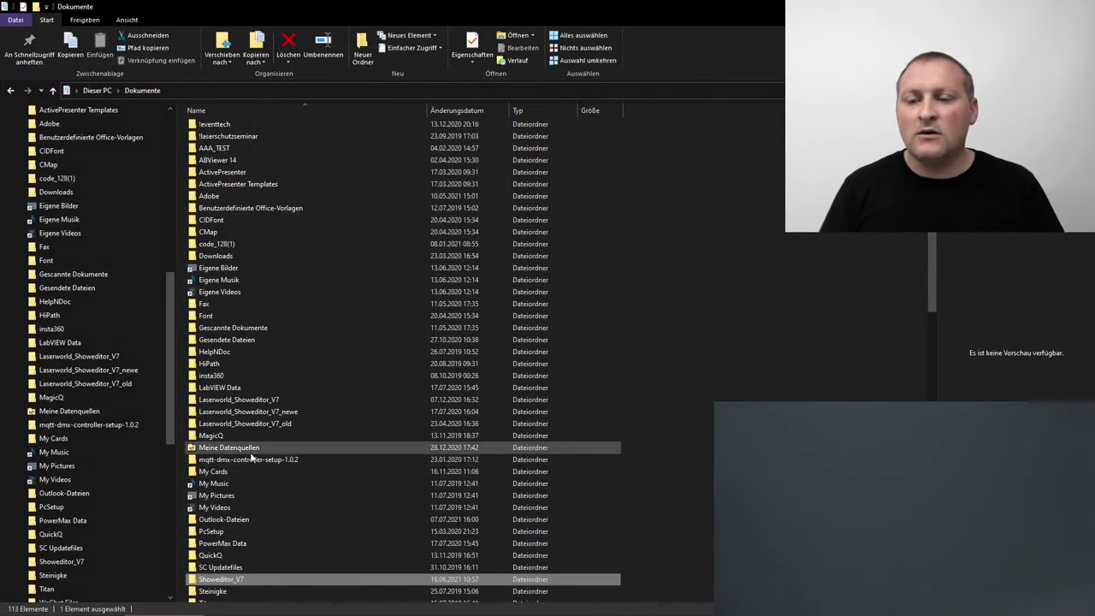
- Make a new folder named CCC inside Documents\Showeditor_V7
scroll(248, 453, "down", 3)
double_click(215, 480)
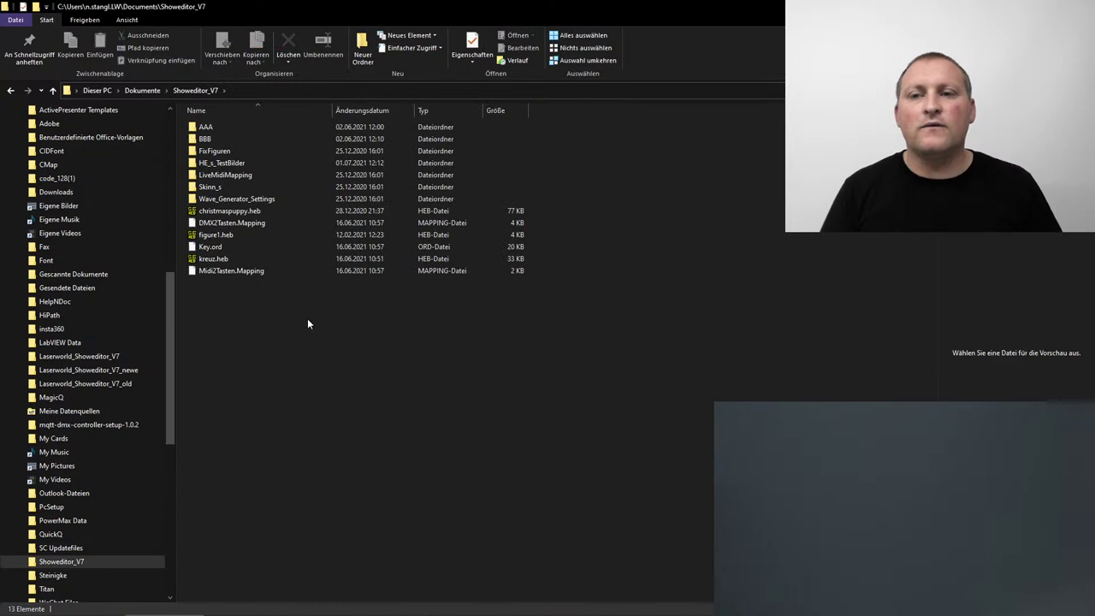
right_click(262, 341)
mouse_move(401, 524)
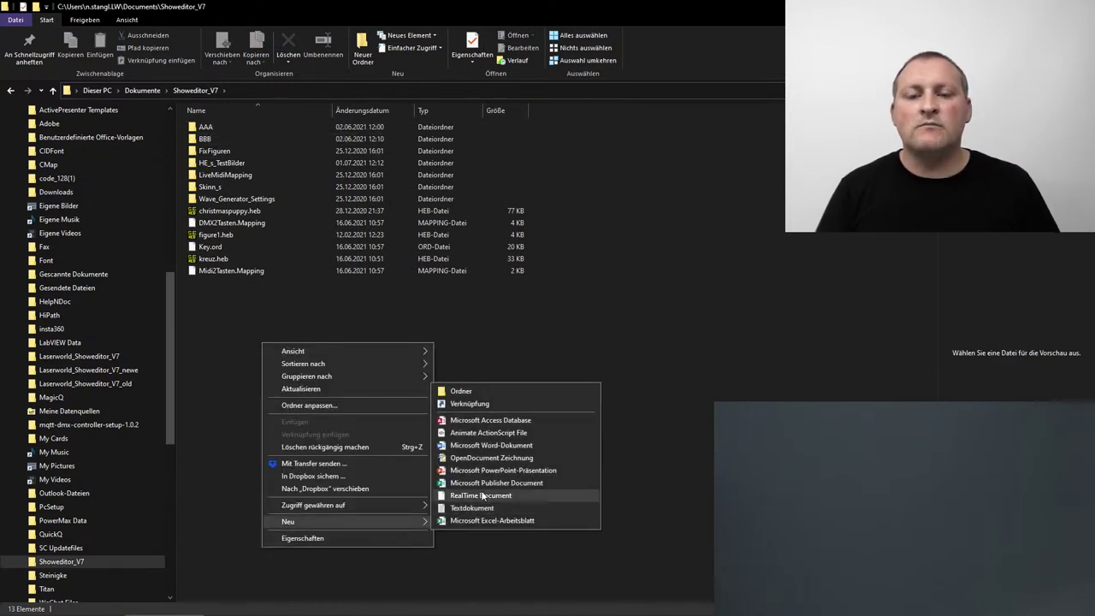
left_click(466, 381)
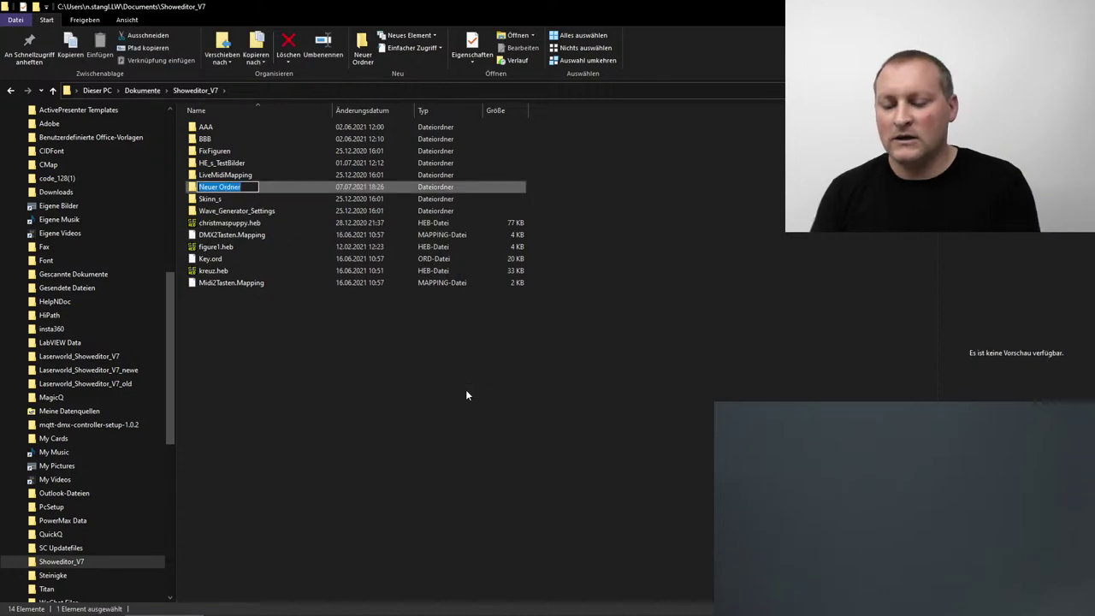
type("CCC")
key("Return")
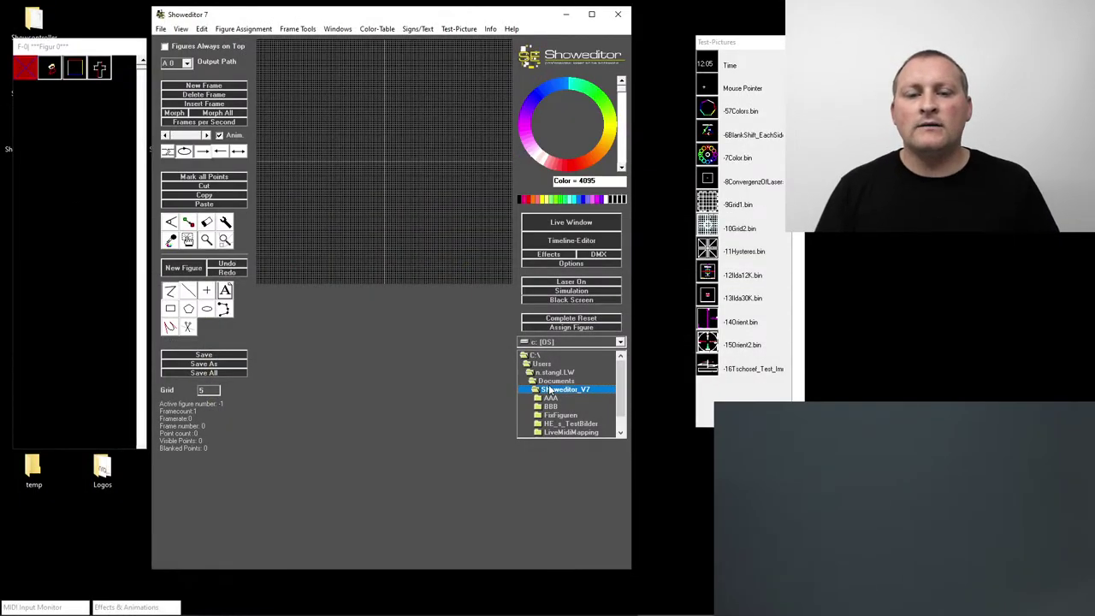
- Go from Documents through Showeditor_V7 into CCC so it becomes the figure folder
double_click(551, 383)
scroll(559, 393, "down", 5)
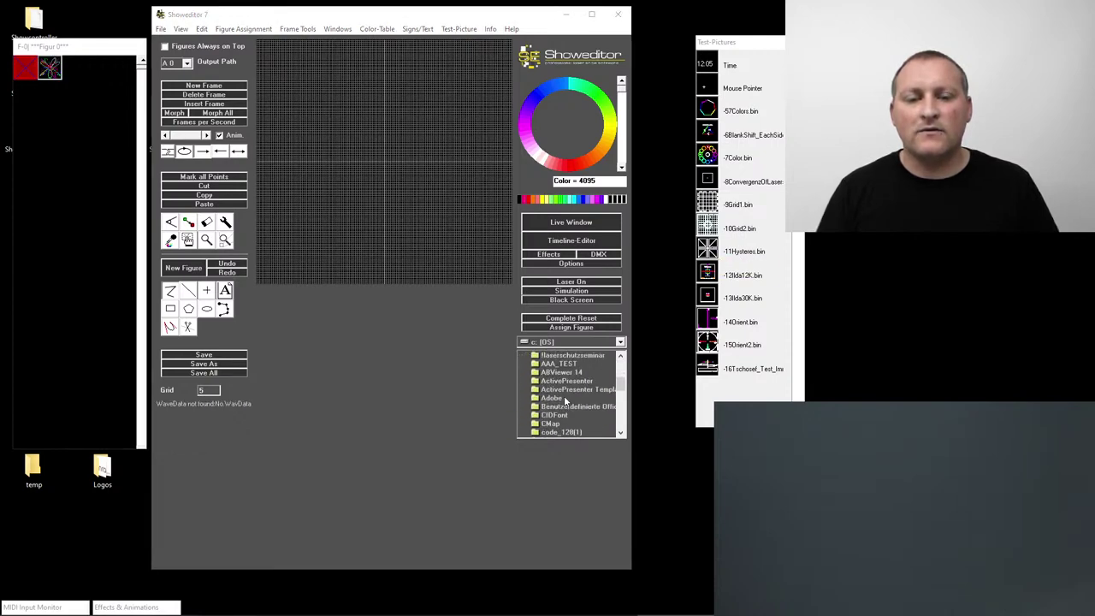
scroll(563, 395, "down", 6)
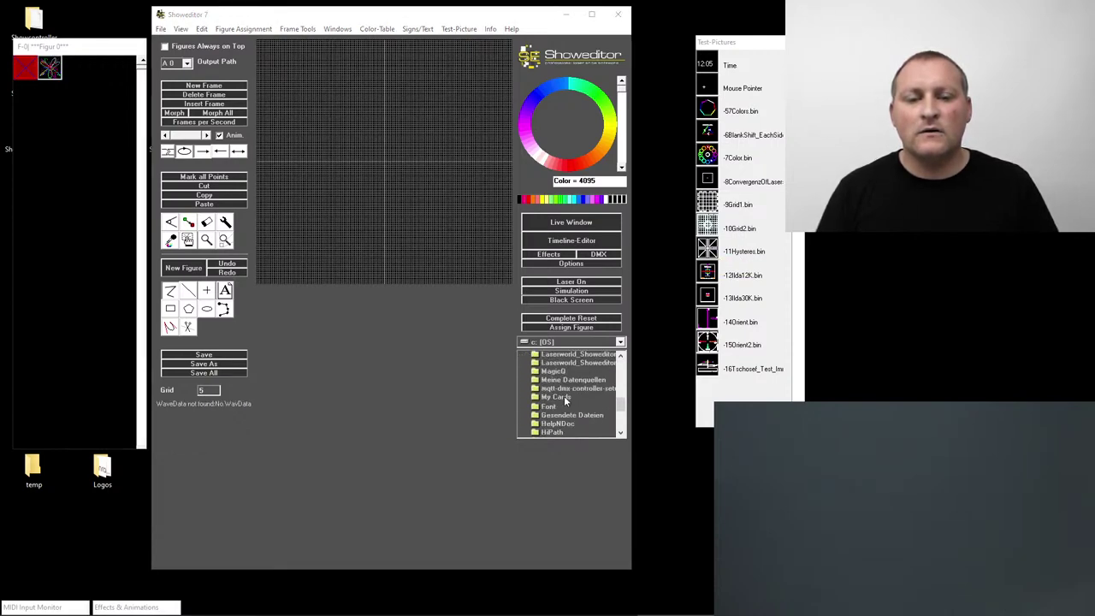
scroll(563, 403, "down", 1)
scroll(565, 401, "down", 3)
double_click(568, 414)
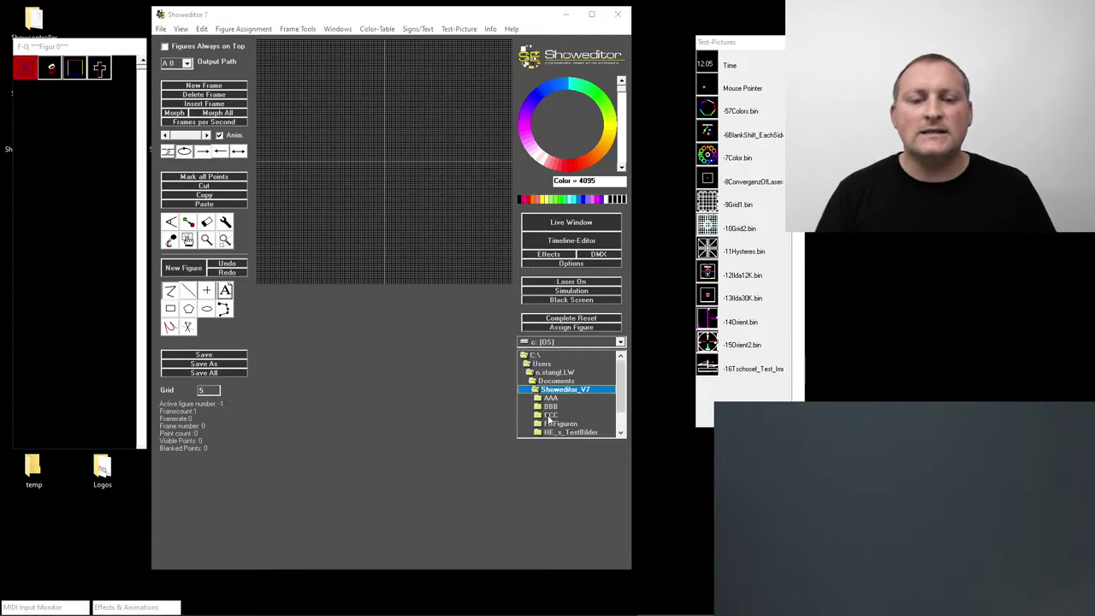
double_click(549, 414)
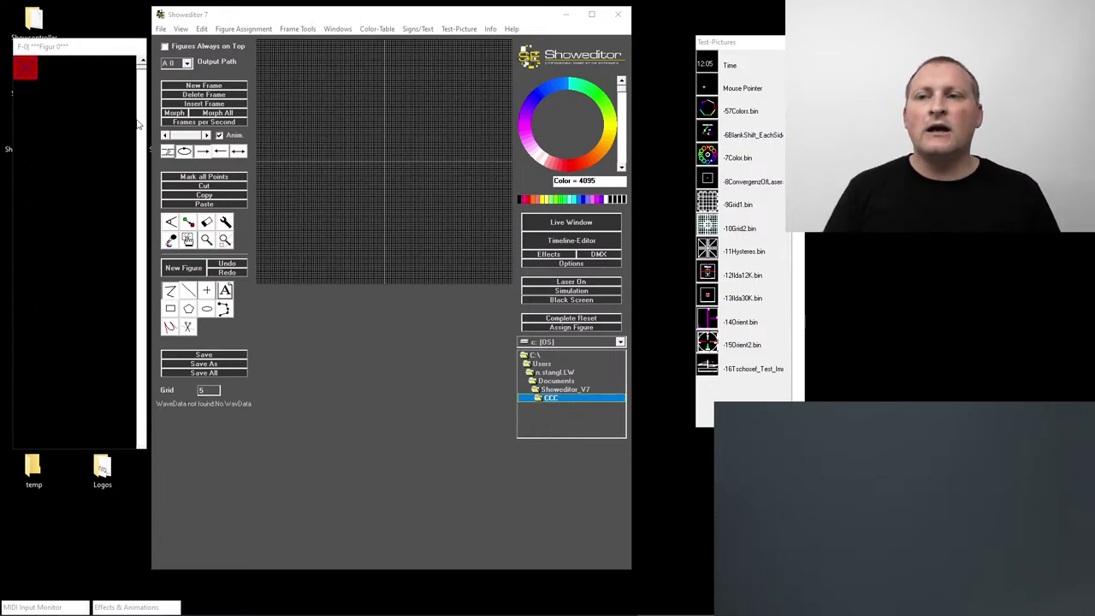
- Move the figure preview window right and dock a widened editor at the left screen edge
left_click_drag(86, 50, 641, 37)
left_click(472, 18)
left_click_drag(473, 19, 324, 10)
left_click_drag(642, 36, 735, 14)
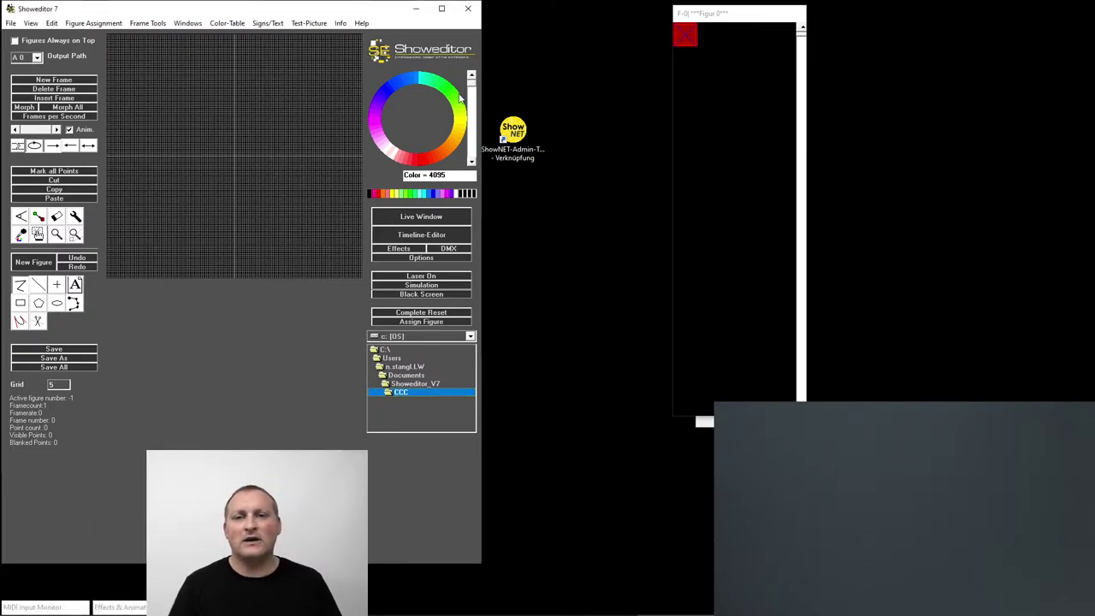
left_click_drag(481, 38, 673, 49)
left_click_drag(744, 15, 770, 10)
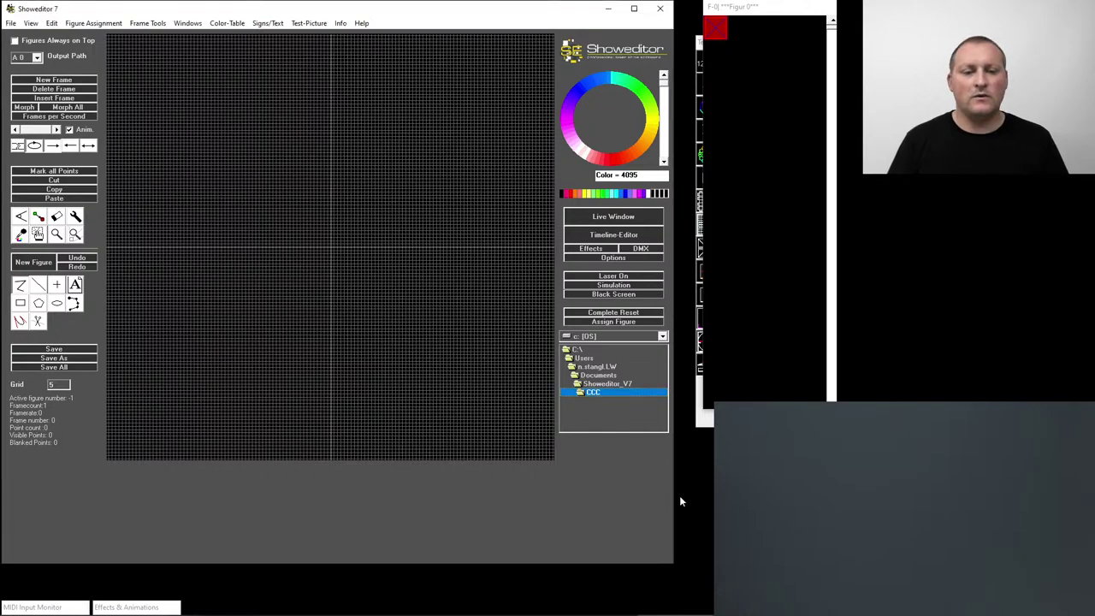
left_click_drag(678, 549, 729, 550)
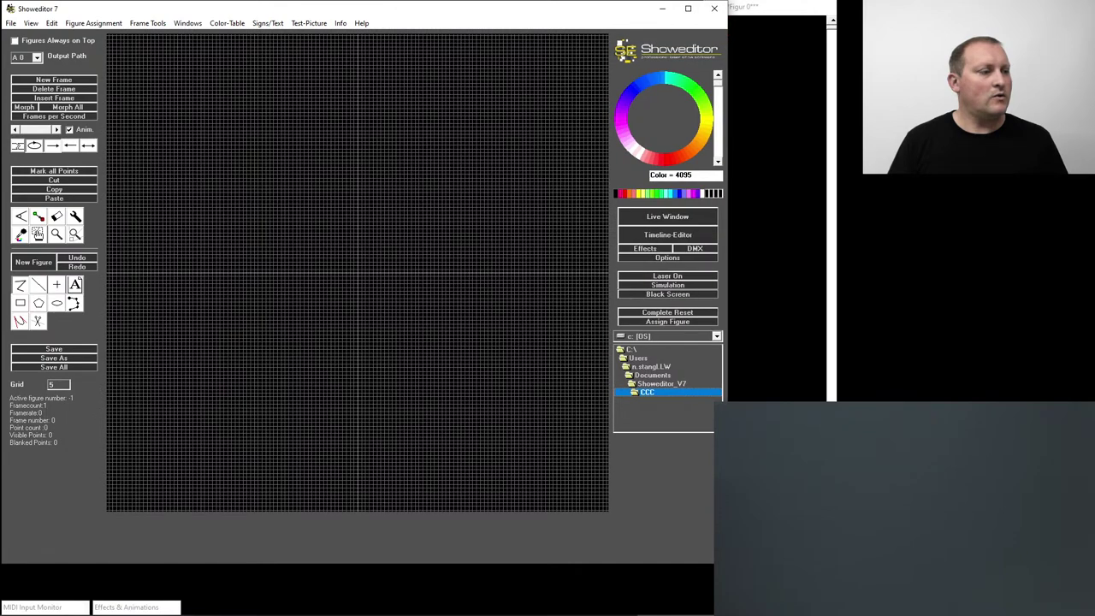
left_click(760, 19)
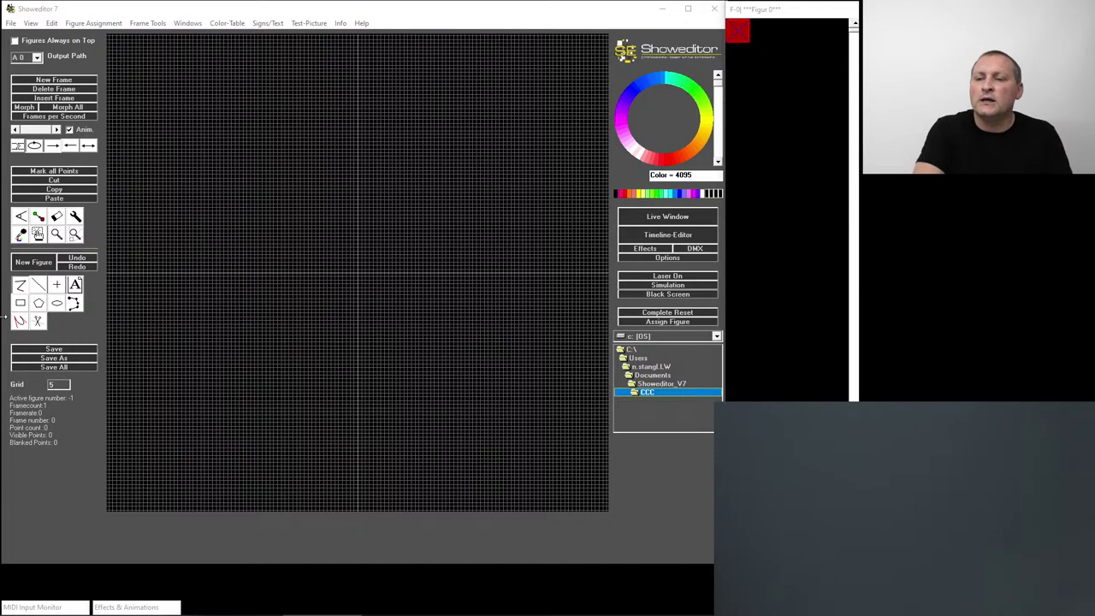
left_click(20, 305)
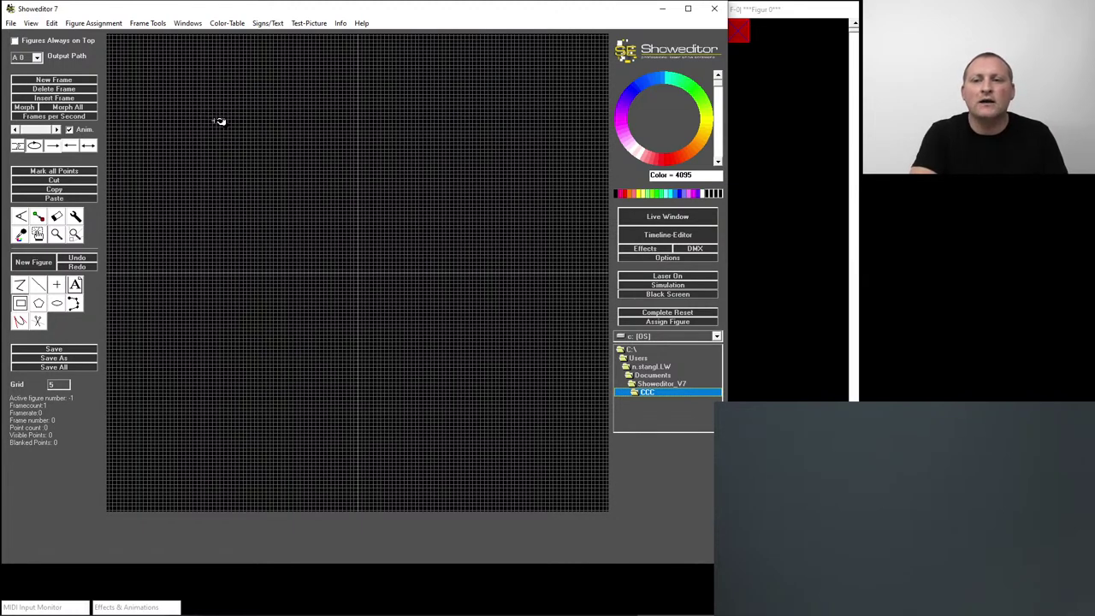
left_click(53, 384)
left_click(53, 384)
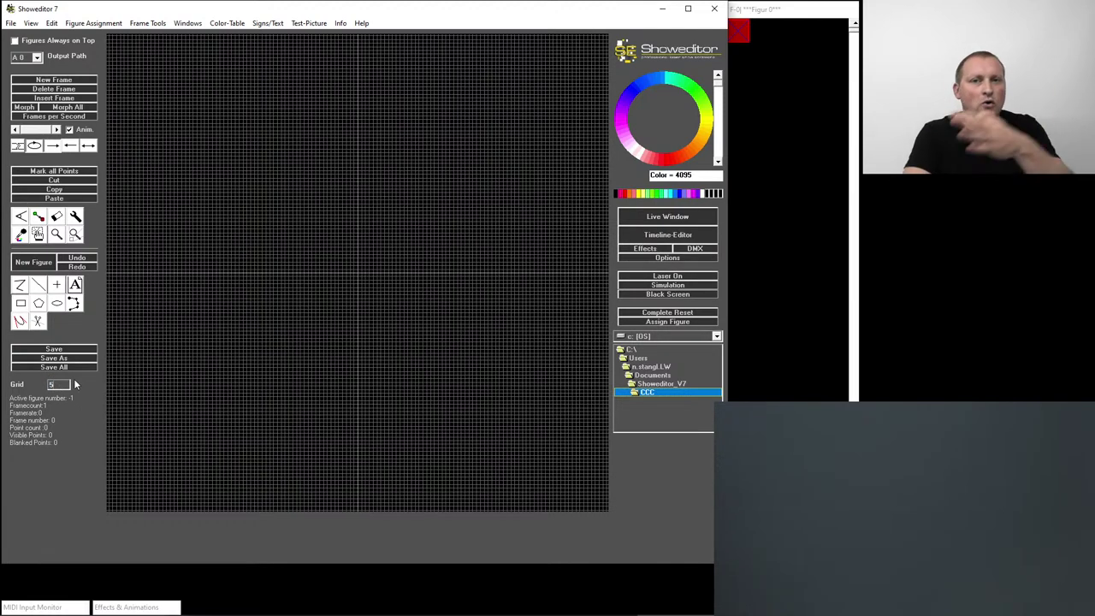
- Set the grid to 50, start a new figure and drag a large rectangle across the canvas
type("0")
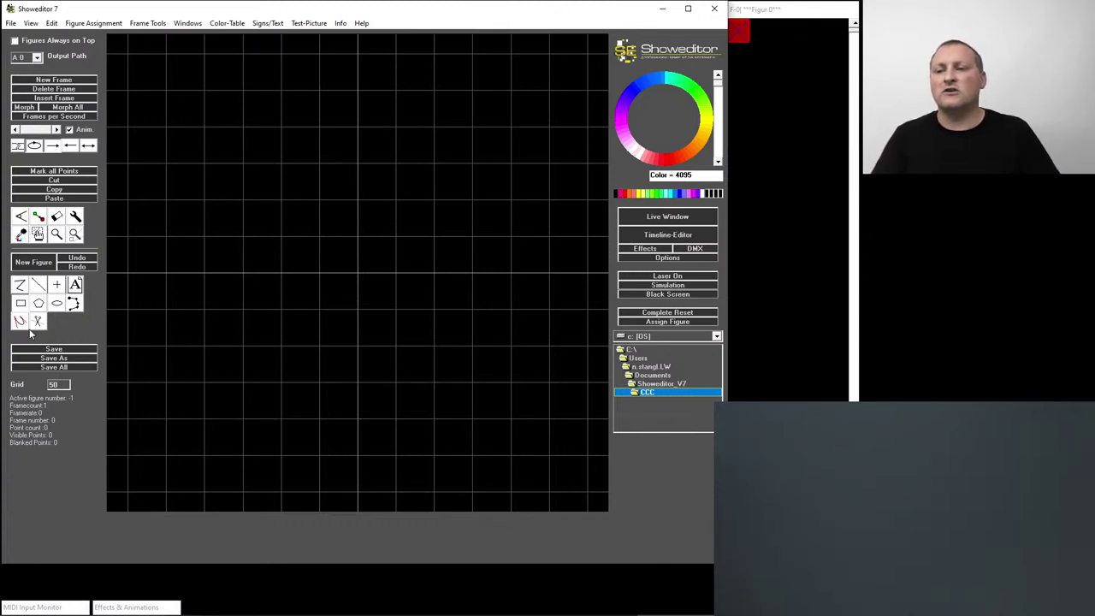
left_click(40, 265)
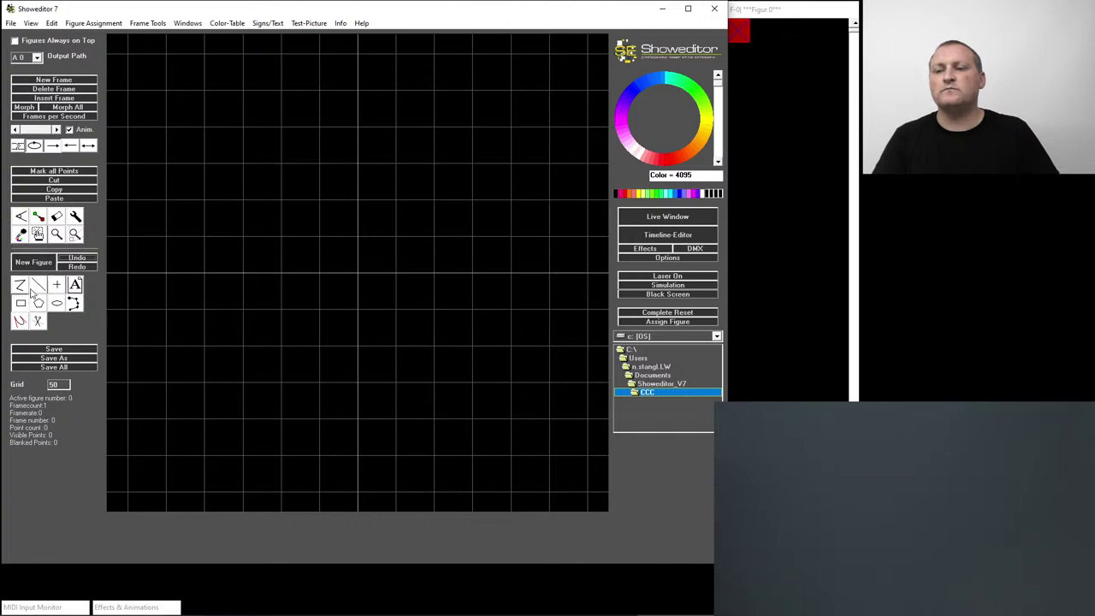
left_click(21, 304)
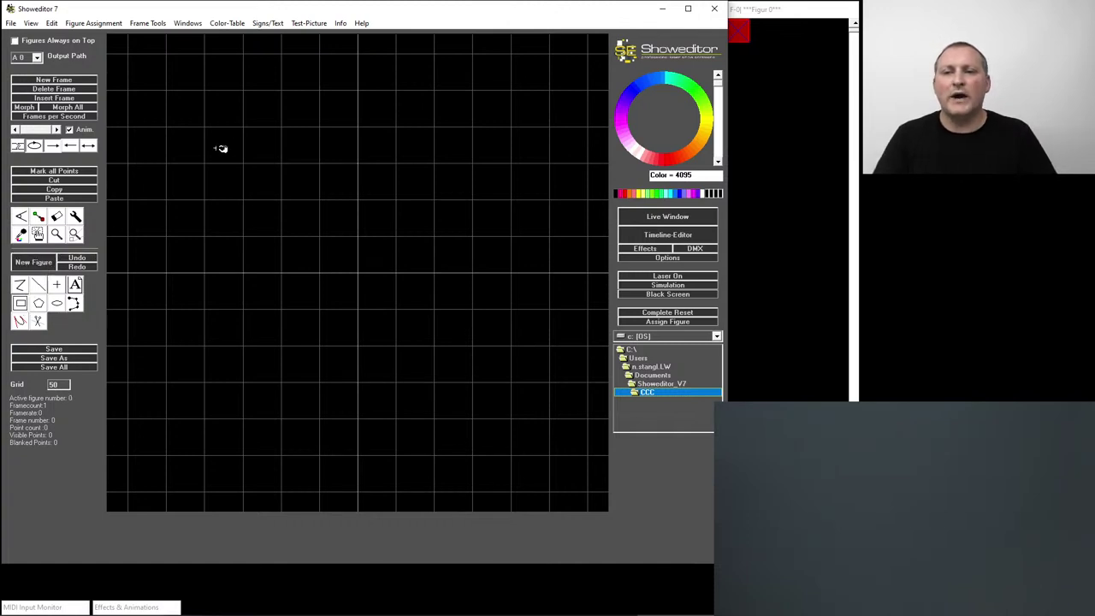
mouse_move(205, 126)
left_mouse_down()
mouse_move(537, 431)
mouse_move(511, 419)
left_mouse_up()
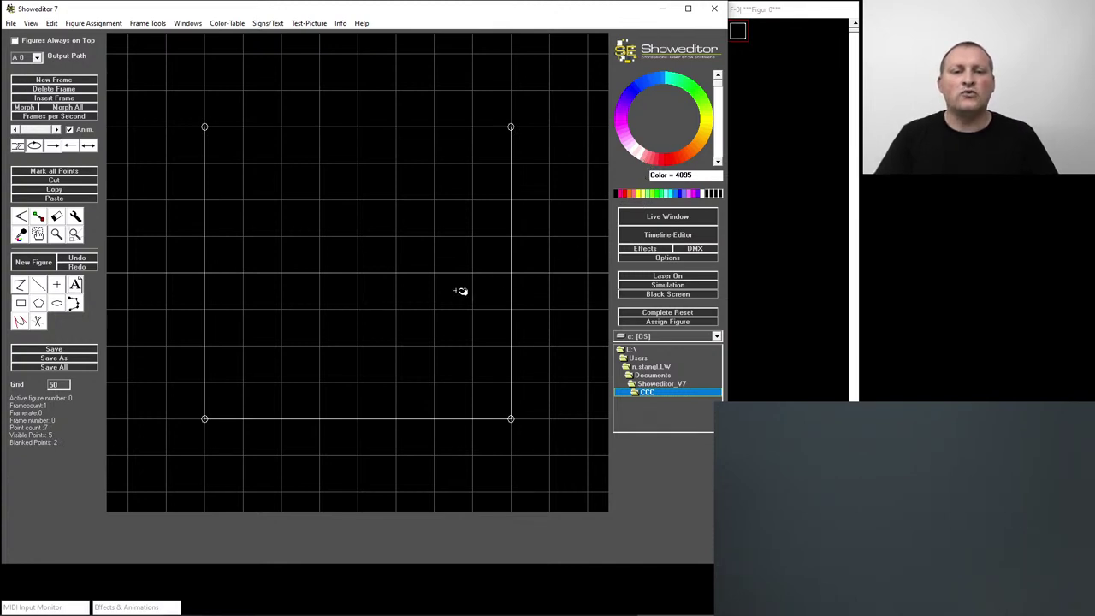
- Turn the laser on so the 7-point rectangle is projected as a square
left_click(678, 277)
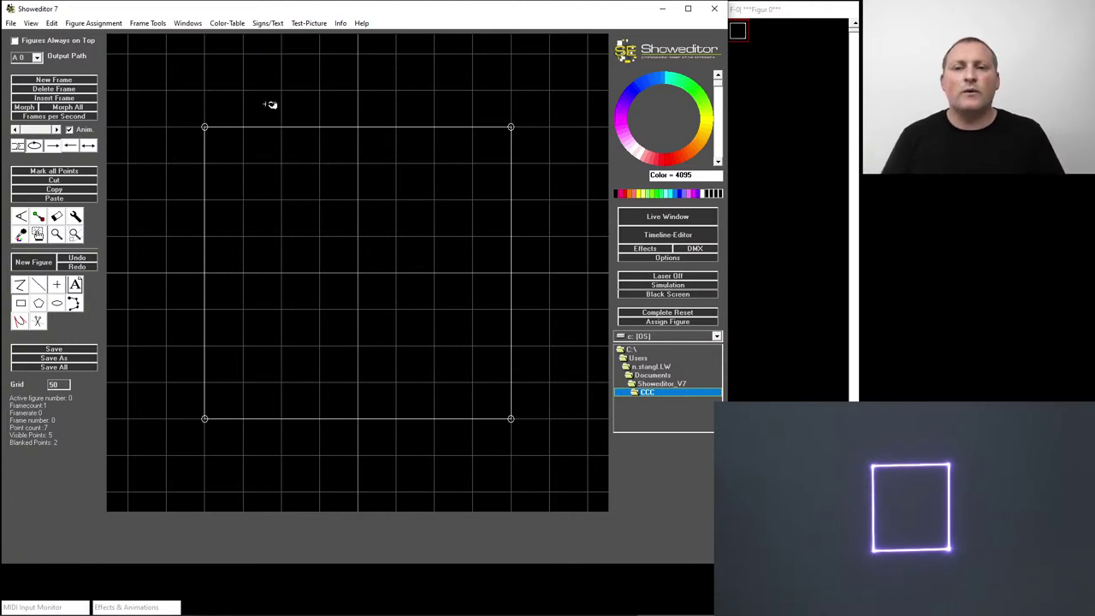
- Using the line-colour tool, paint the left edge blue, the top red and the right yellow
left_click(38, 218)
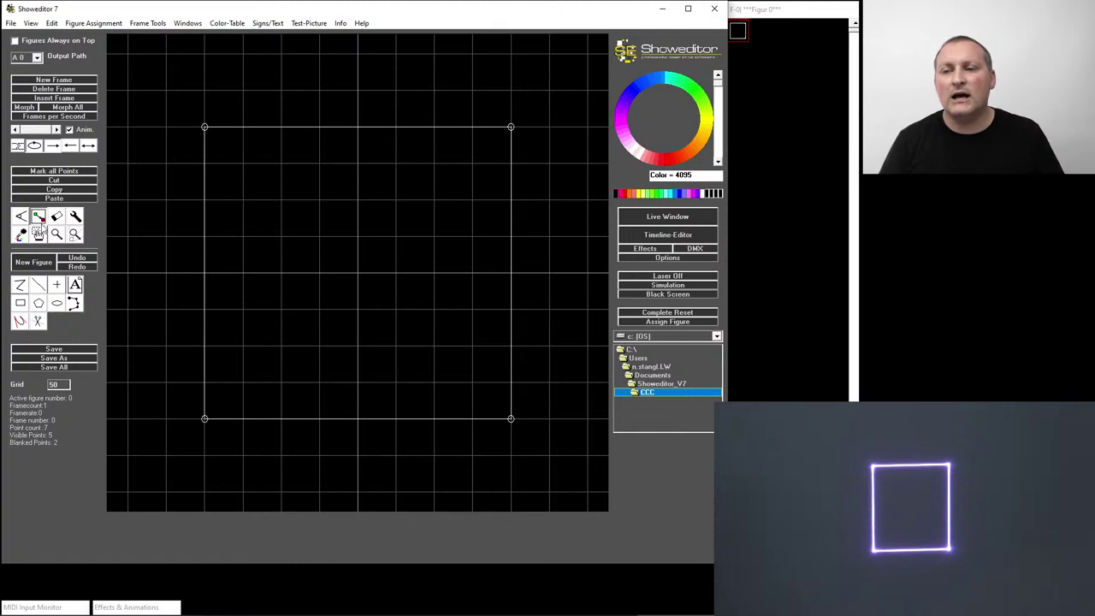
left_click(682, 195)
left_click_drag(185, 95, 236, 152)
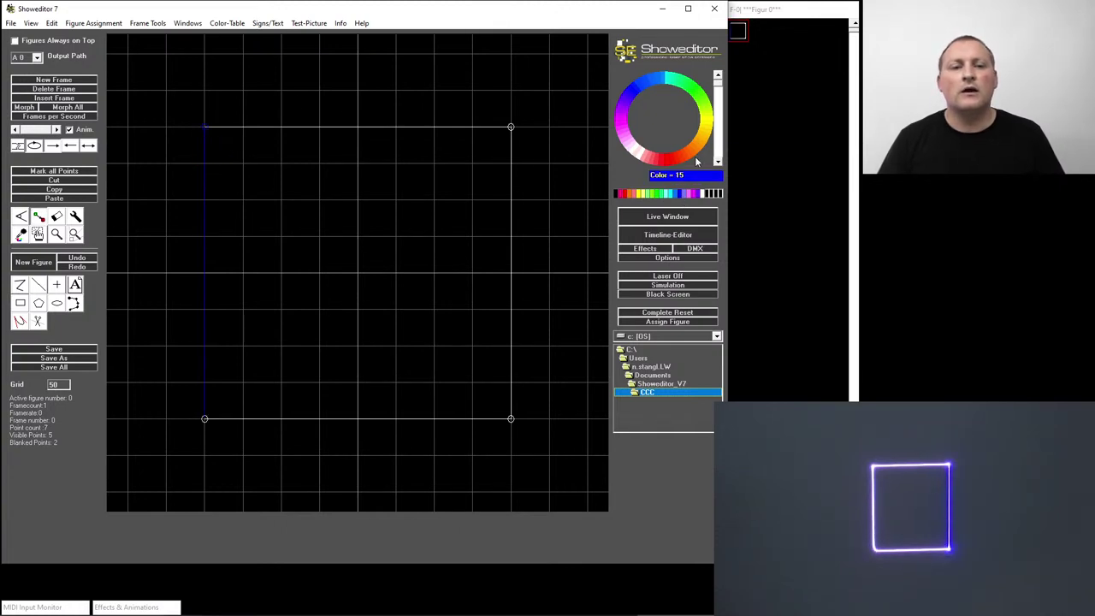
left_click(622, 194)
left_click(510, 127)
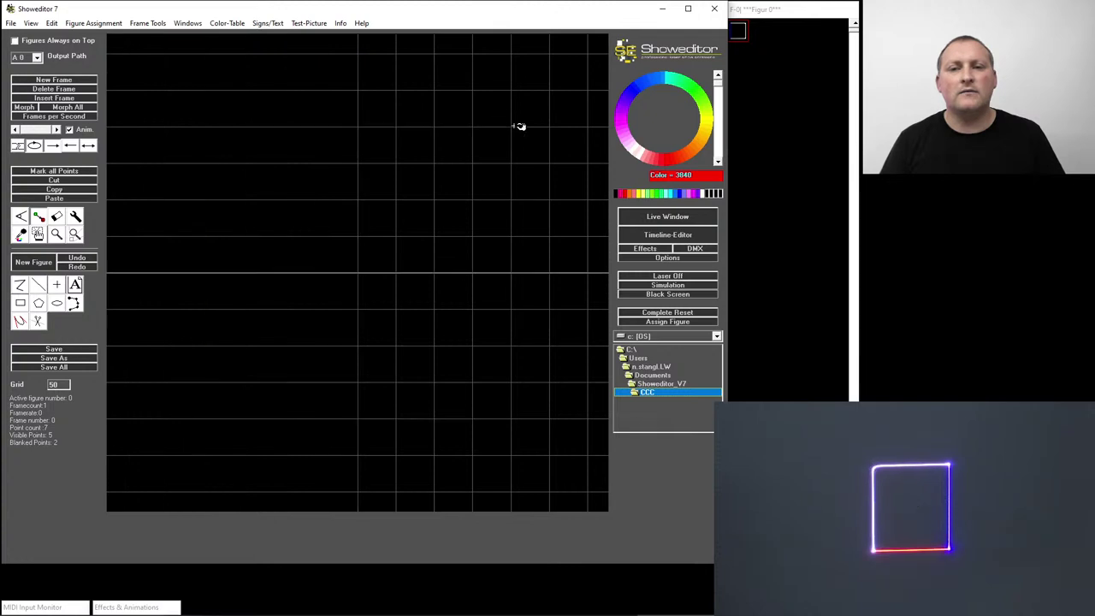
left_click(638, 195)
left_click(511, 418)
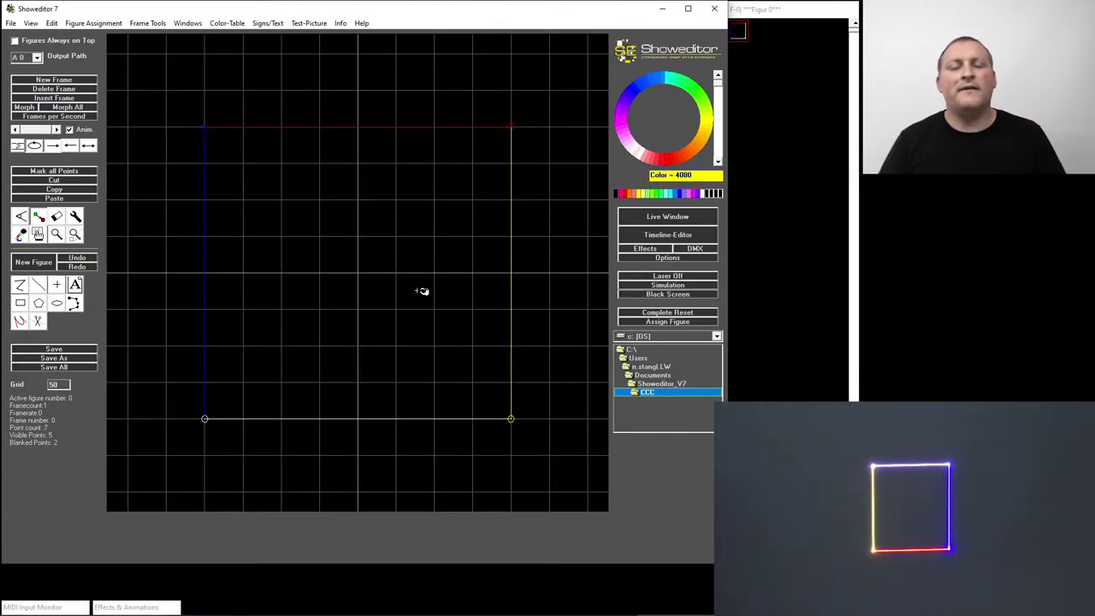
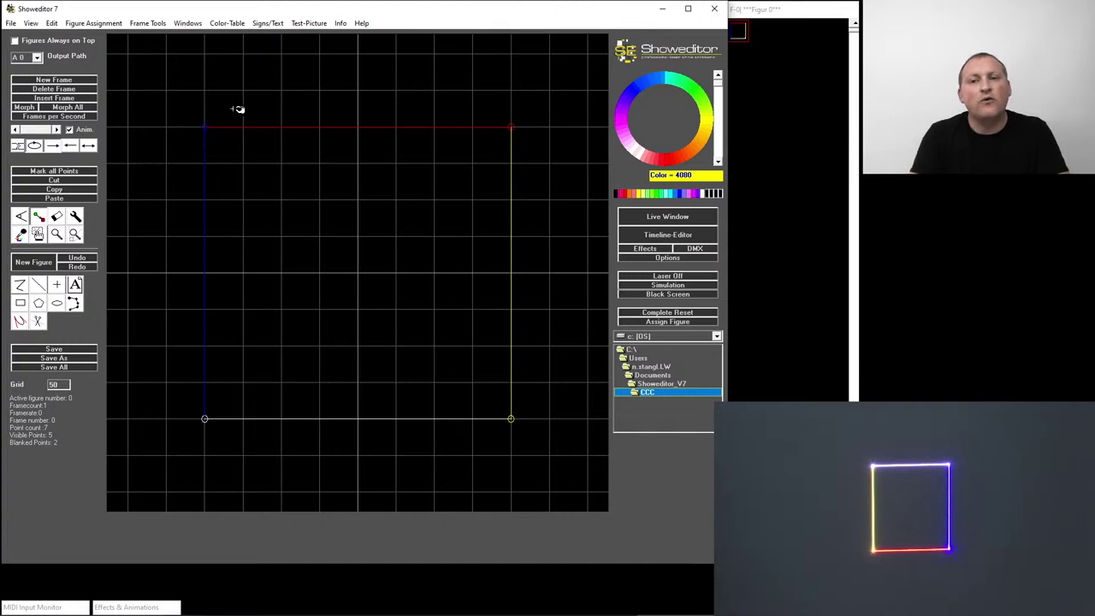
- Save the square laser figure as 001.heb in the CCC folder
left_click_drag(765, 16, 769, 12)
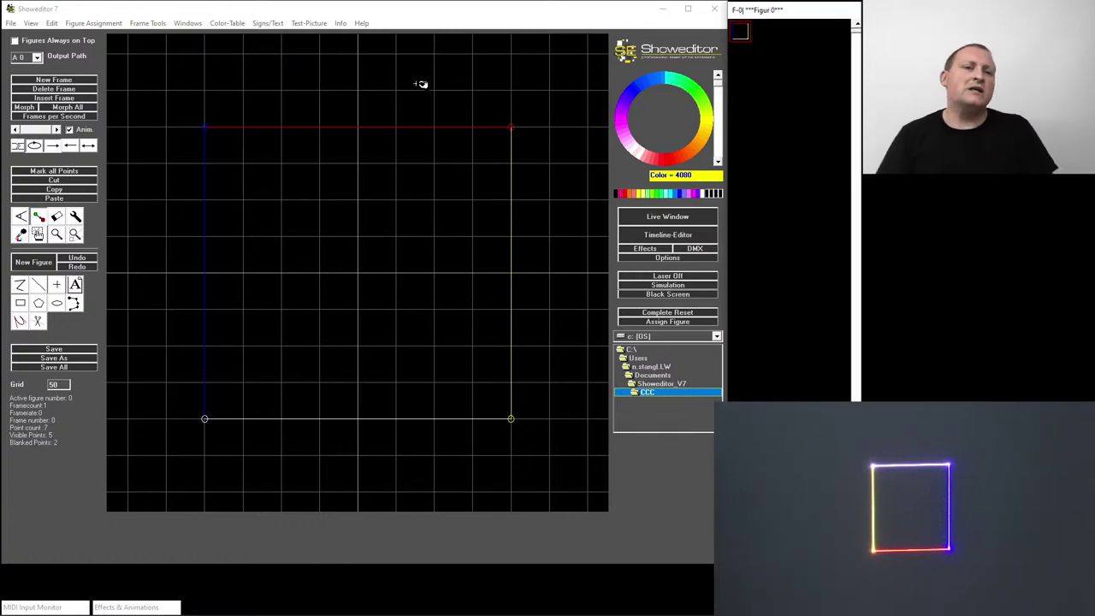
left_click(11, 23)
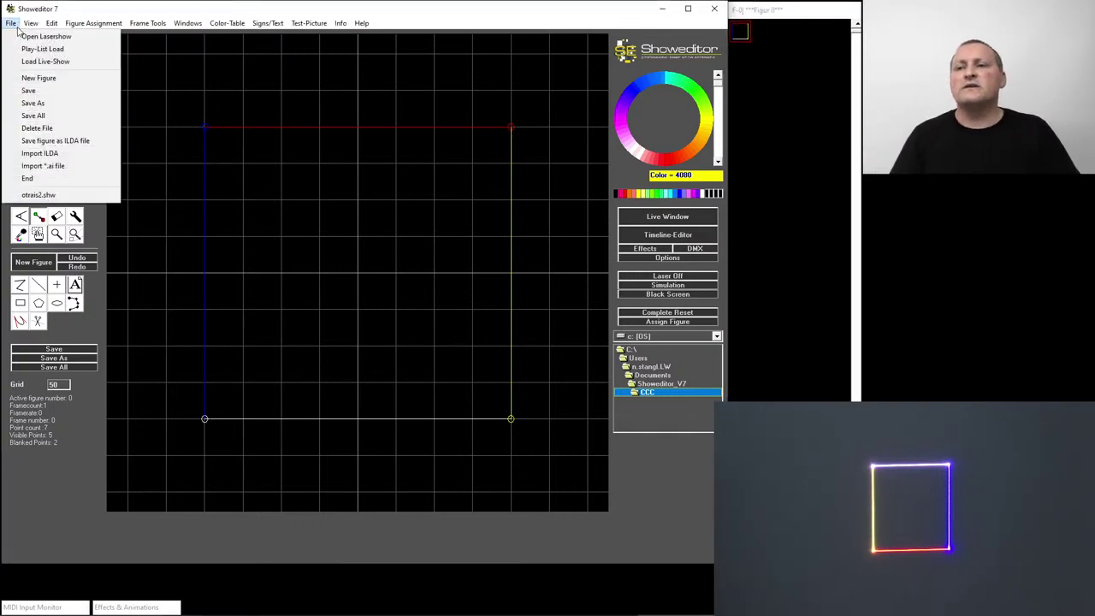
left_click(45, 105)
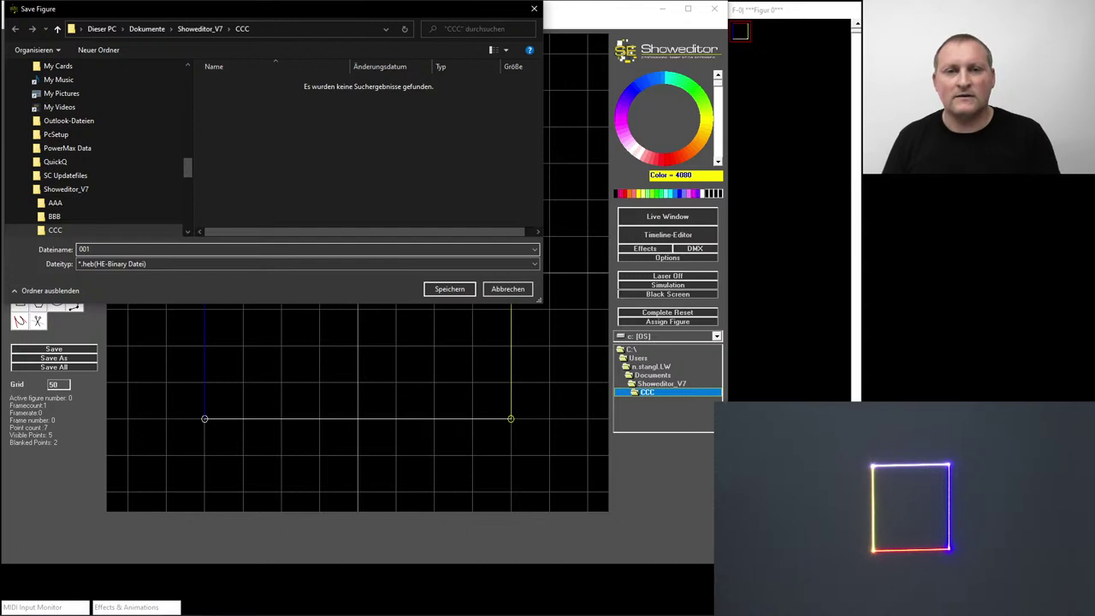
key("Return")
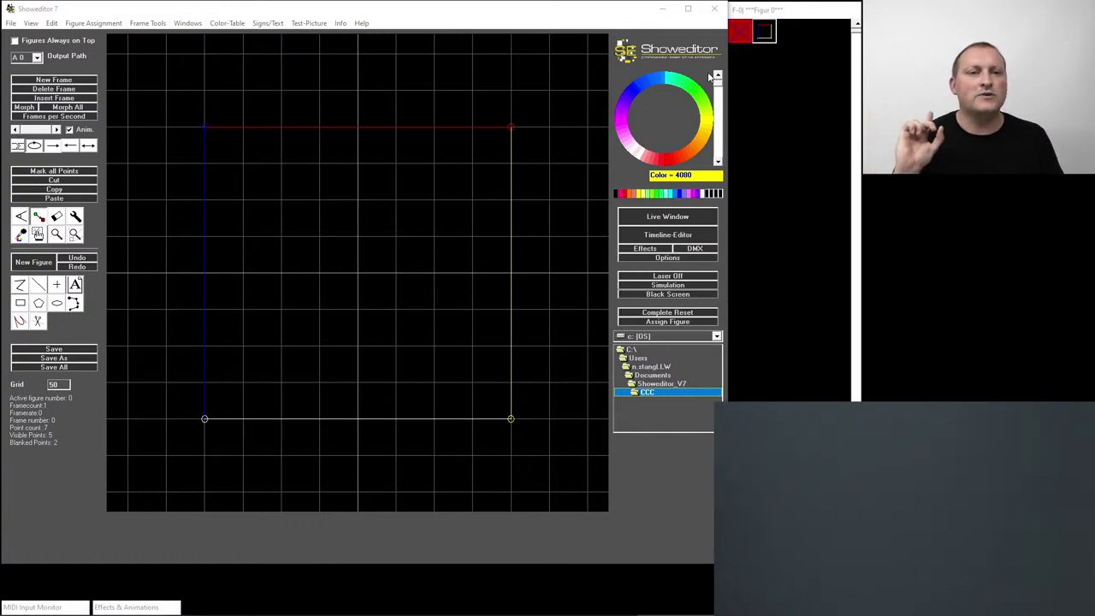
- Activate the 001.heb thumbnail so the laser projects the square
left_click(762, 31)
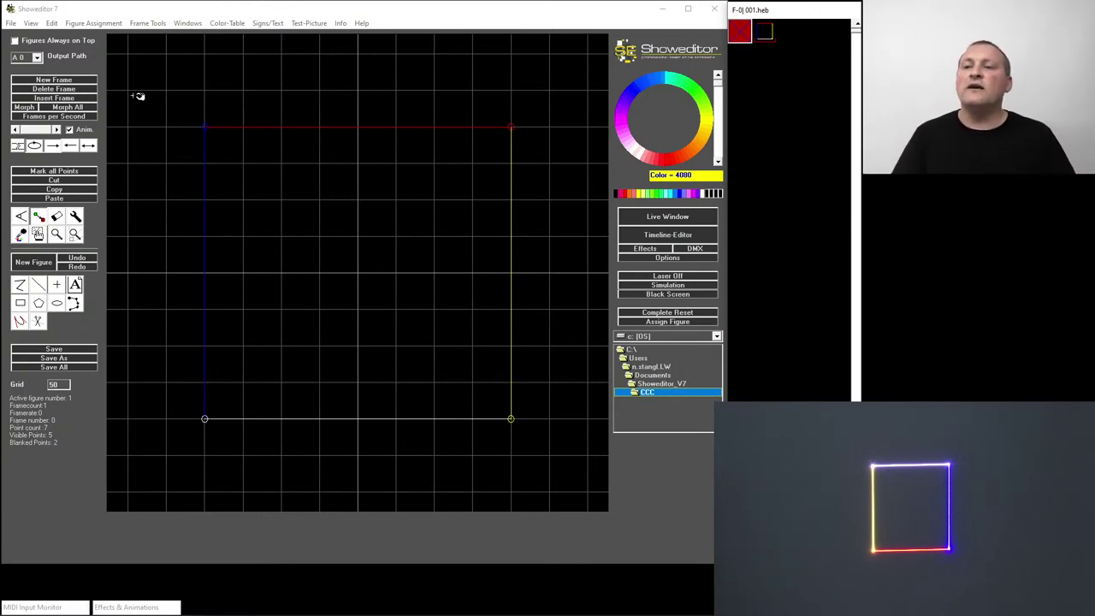
- Add frame 1 as a copy of the square, discarding the stray blank frame
left_click(55, 80)
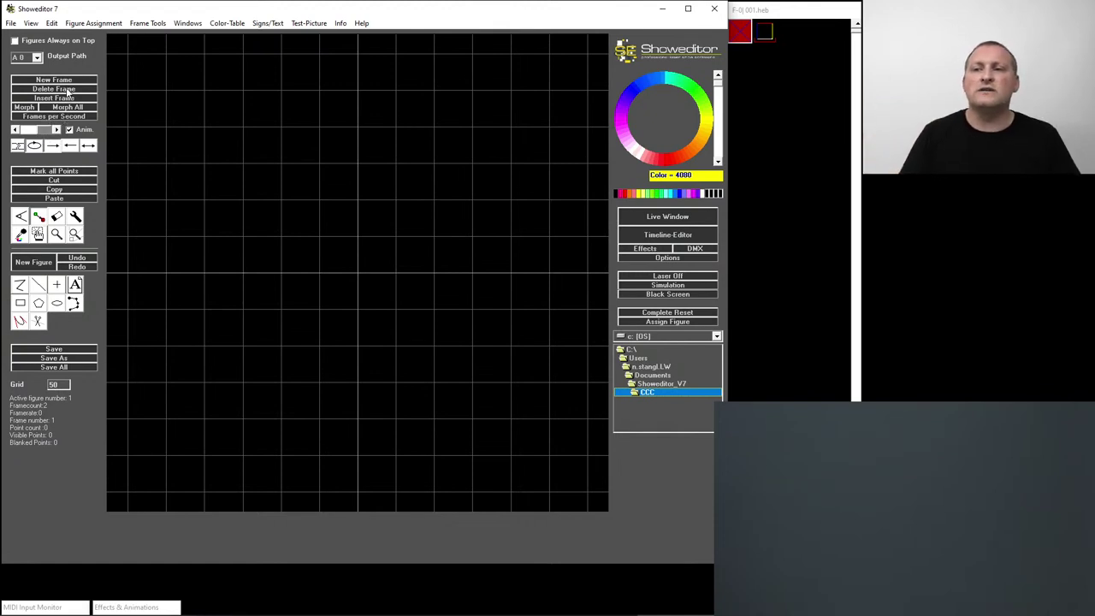
left_click(66, 90)
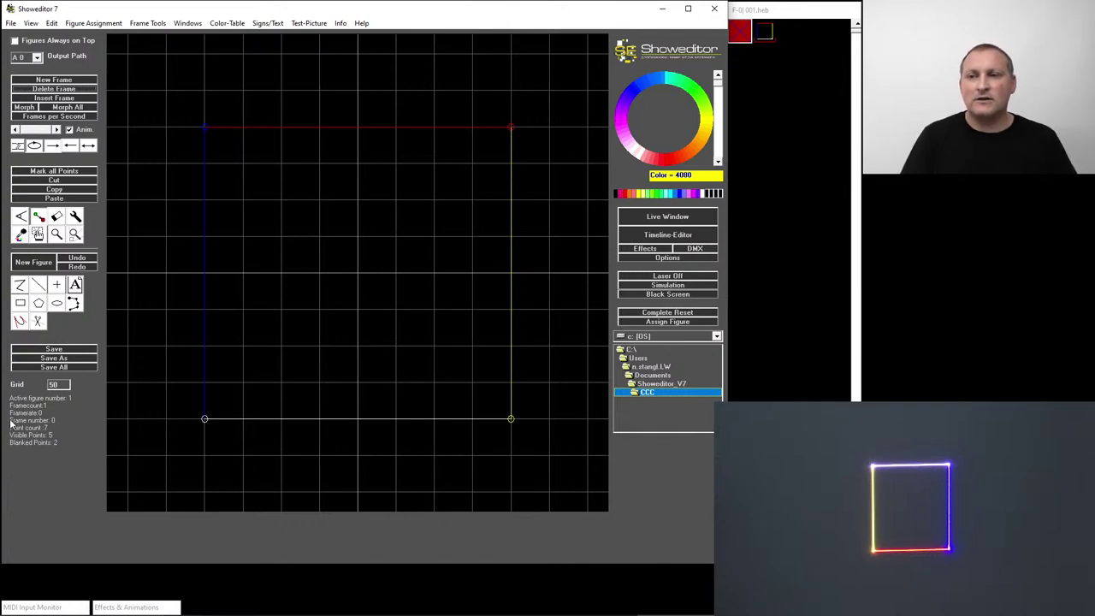
left_click(65, 81)
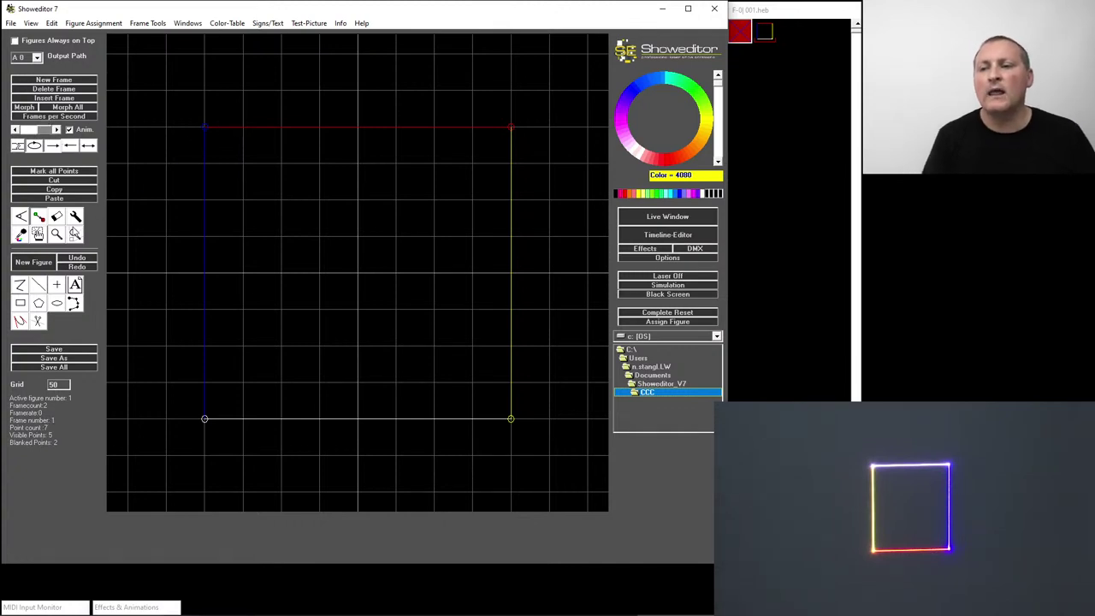
- Drag frame 1's four corner points into a narrow slanted triangle
left_click(39, 235)
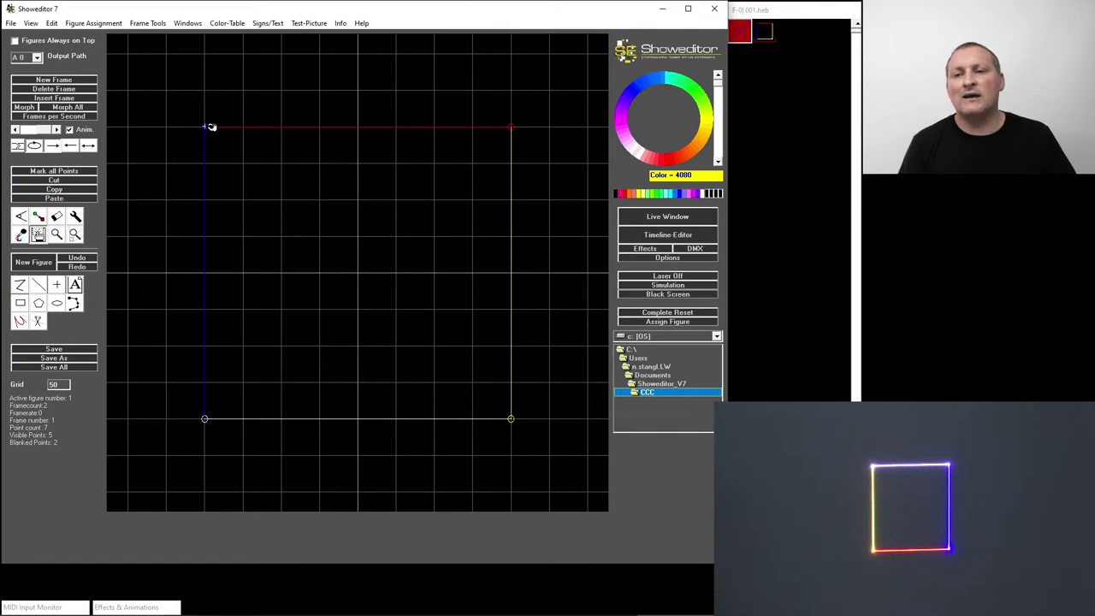
mouse_move(209, 127)
left_mouse_down()
mouse_move(251, 178)
mouse_move(288, 196)
left_mouse_up()
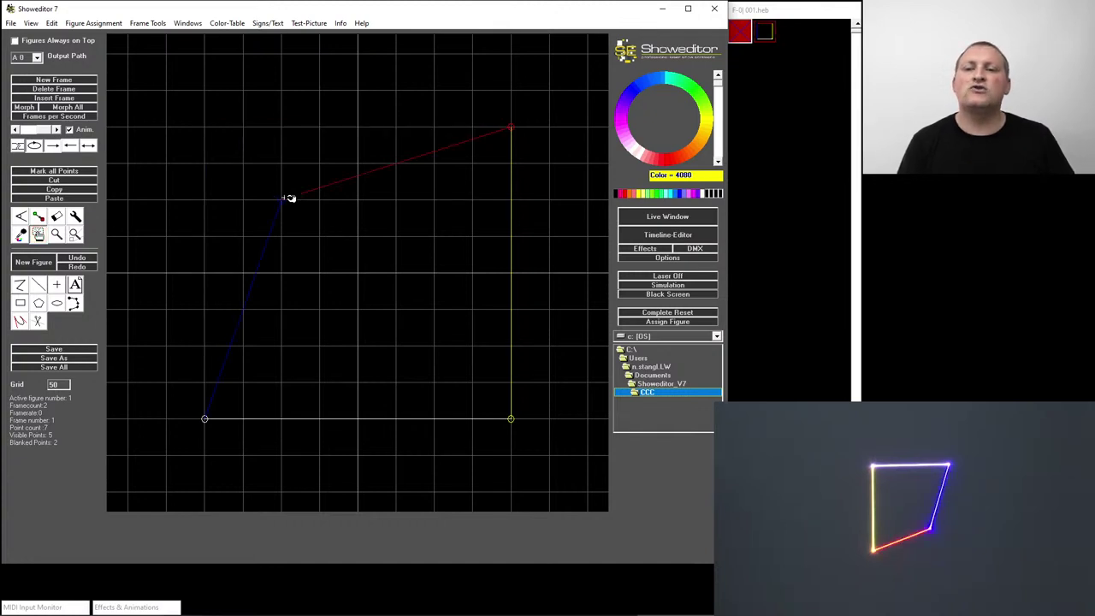
left_click_drag(513, 128, 395, 54)
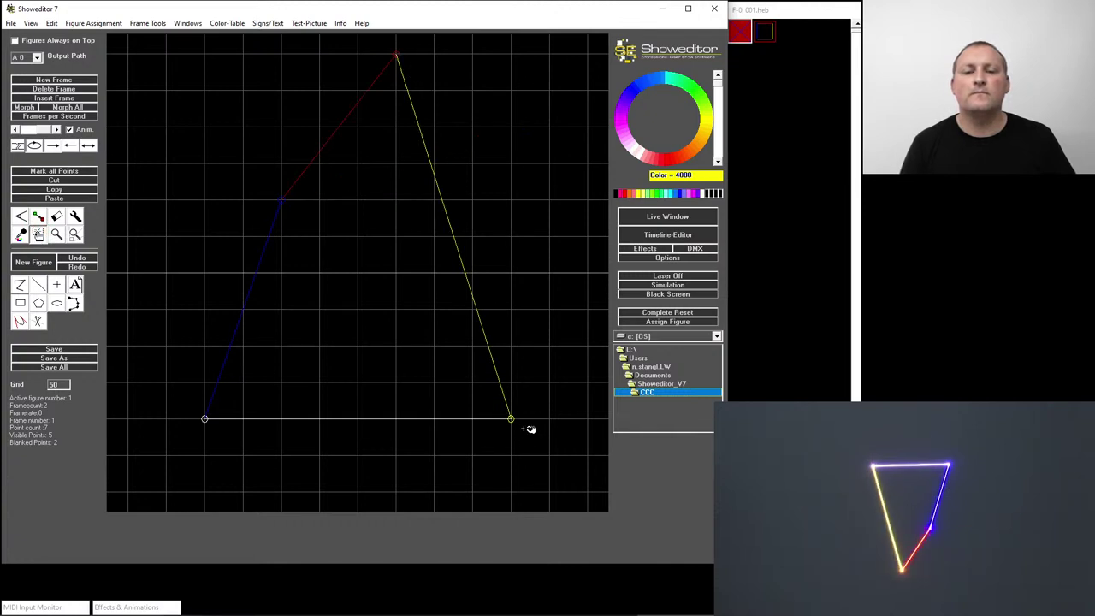
left_click_drag(514, 418, 434, 309)
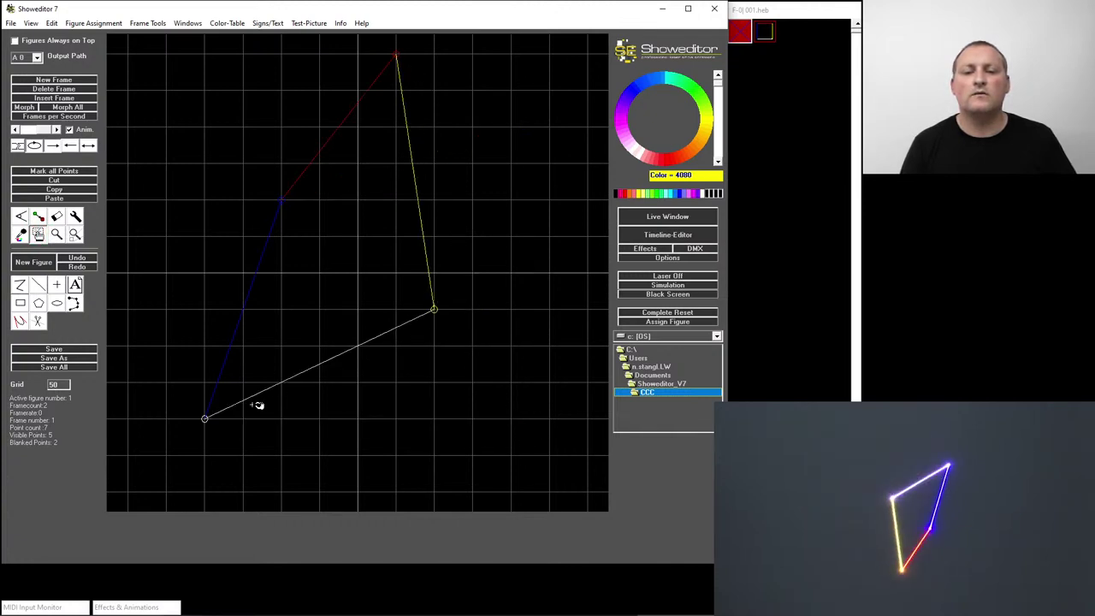
left_click_drag(208, 420, 425, 457)
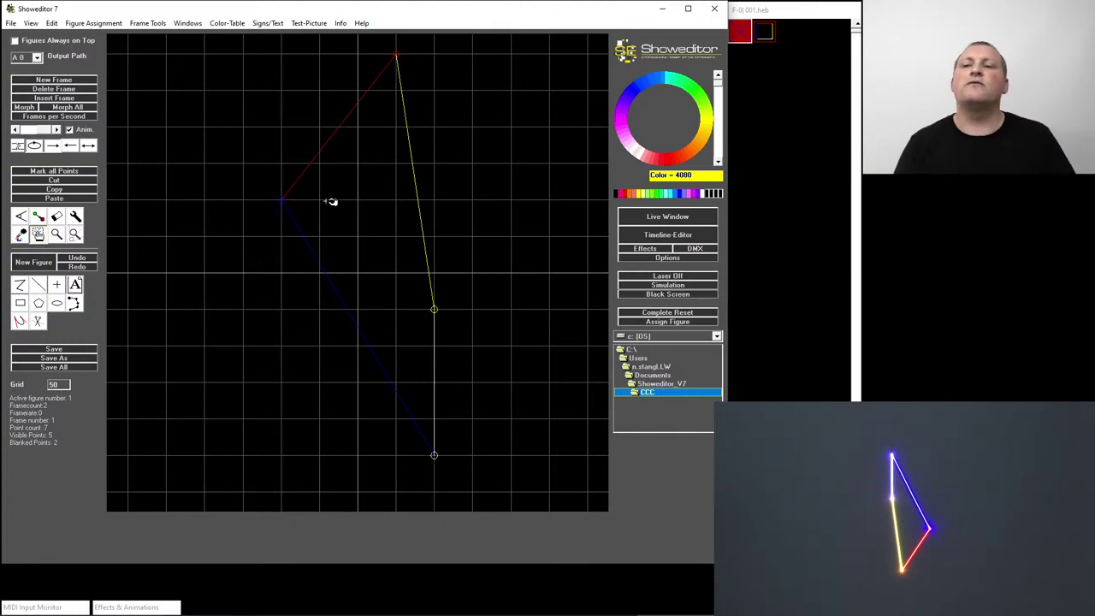
- Flip between frames 0 and 1 to compare the square and triangle
left_click(30, 129)
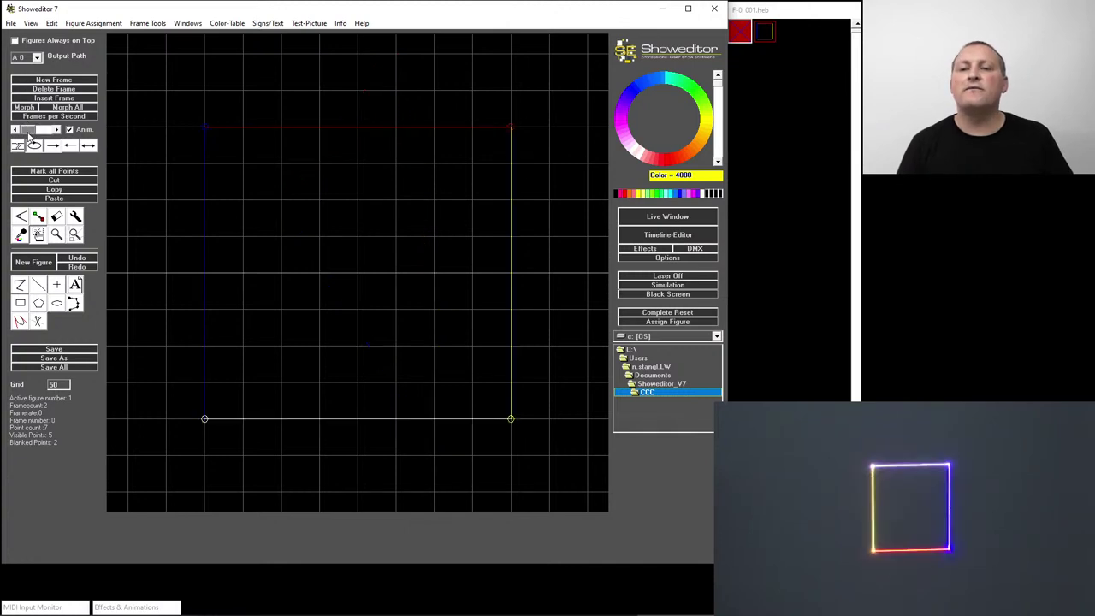
left_click(49, 130)
left_click(30, 130)
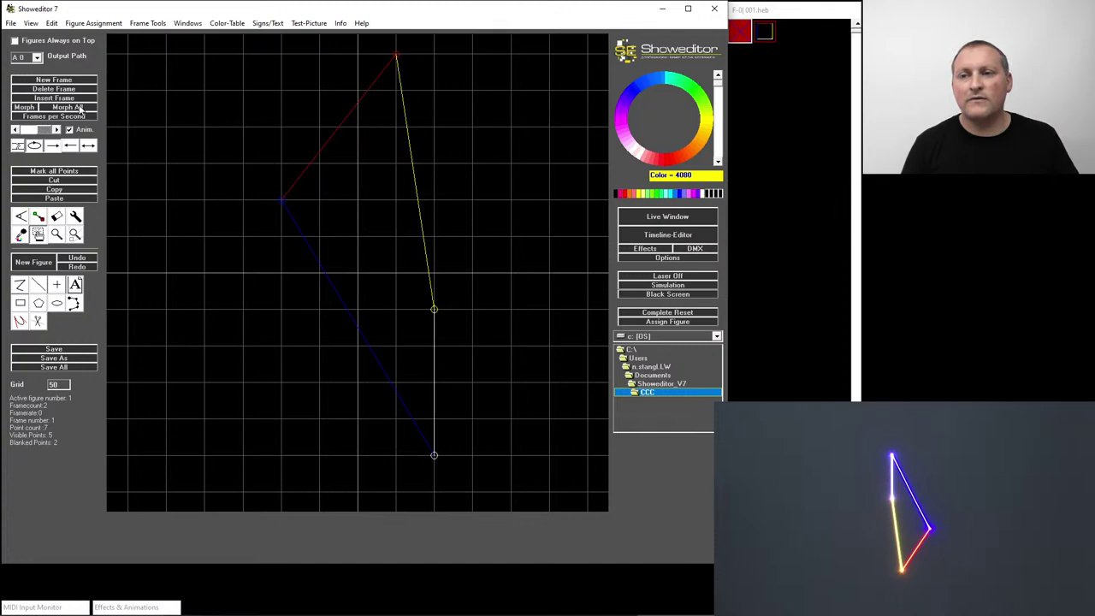
- Morph all frames with 500 in-between frames, then scrub through the result
left_click(80, 108)
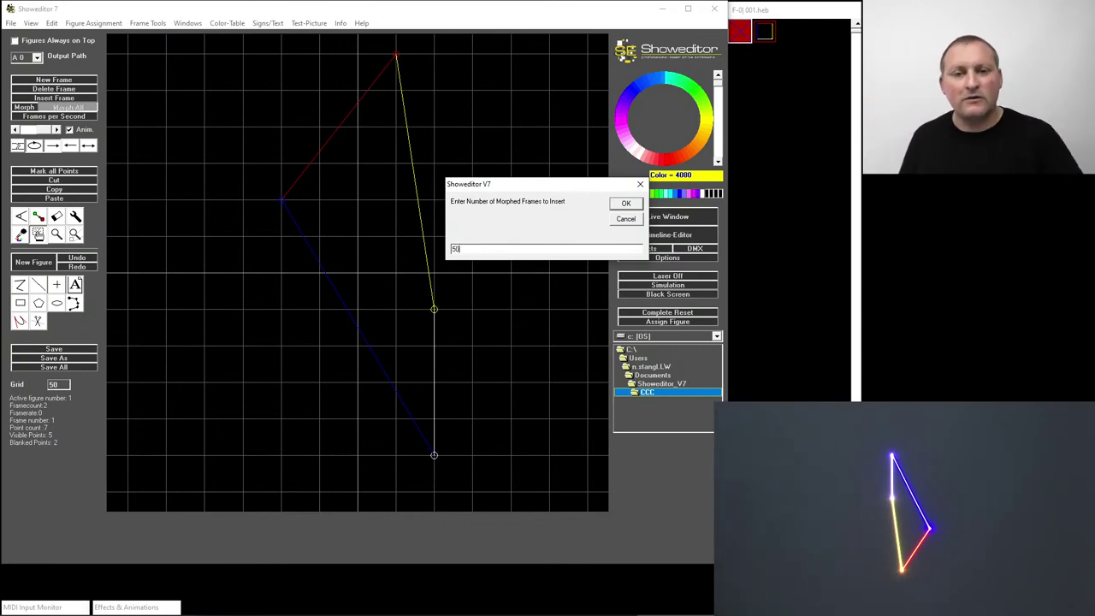
left_click(626, 205)
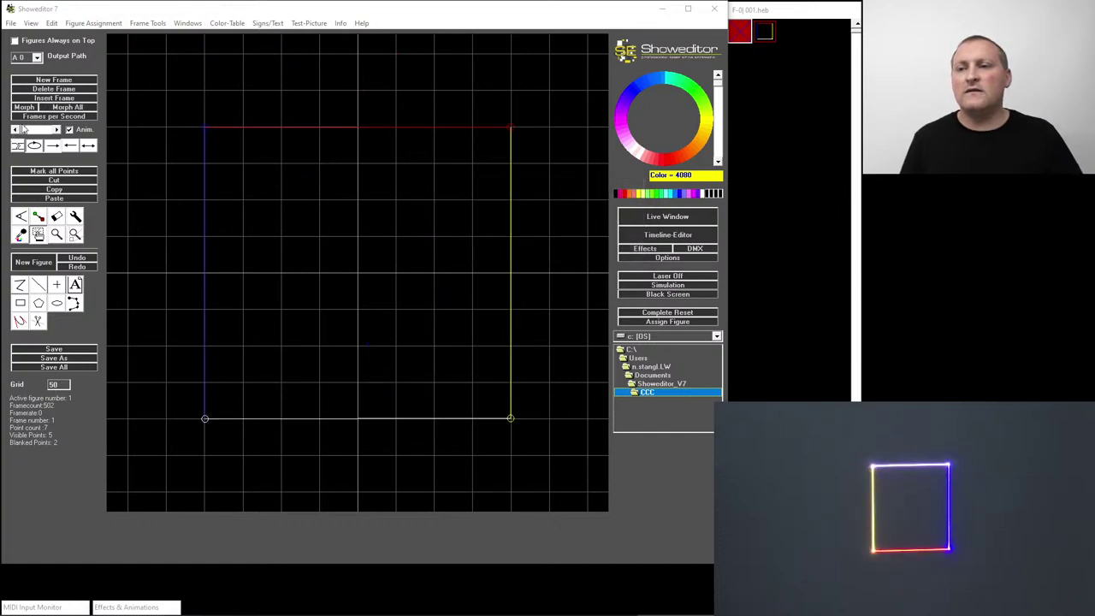
left_click_drag(41, 129, 19, 132)
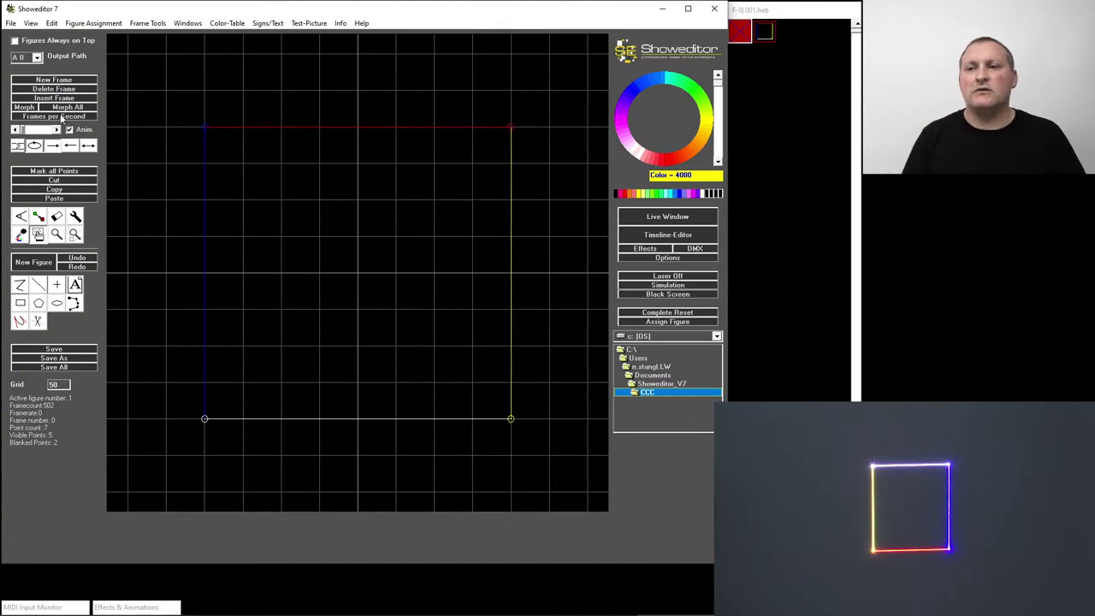
- Set playback to 50 frames per second and start the animation
left_click(51, 116)
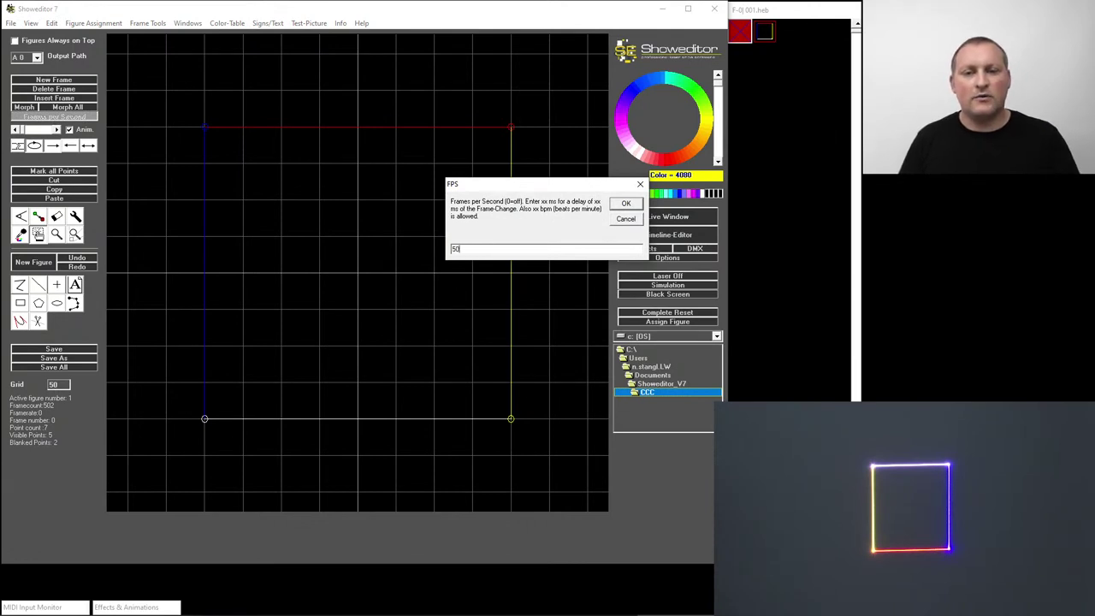
left_click(631, 205)
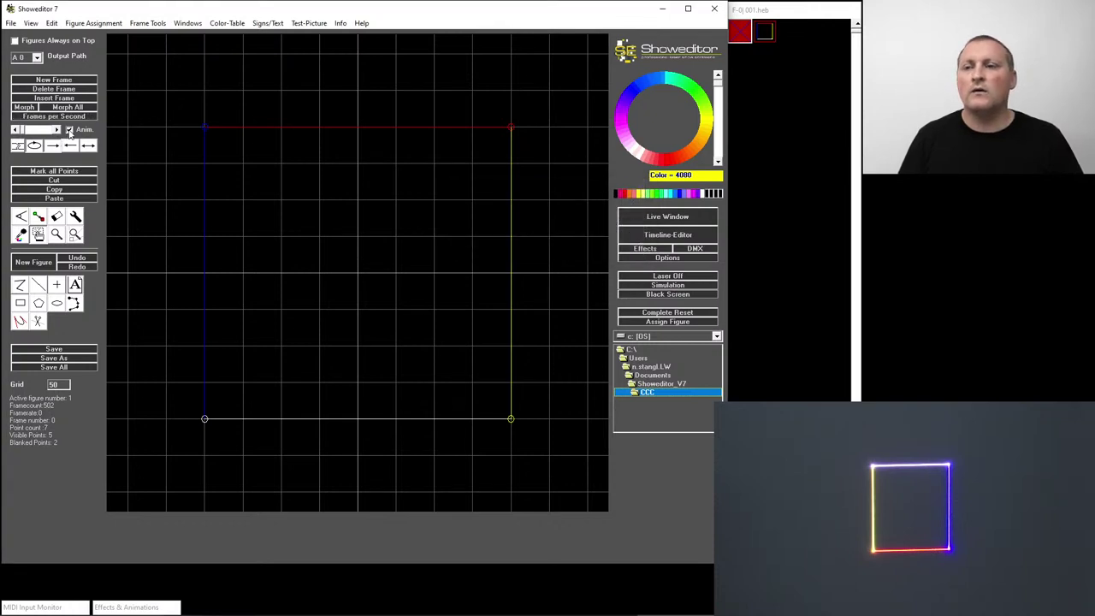
left_click(57, 130)
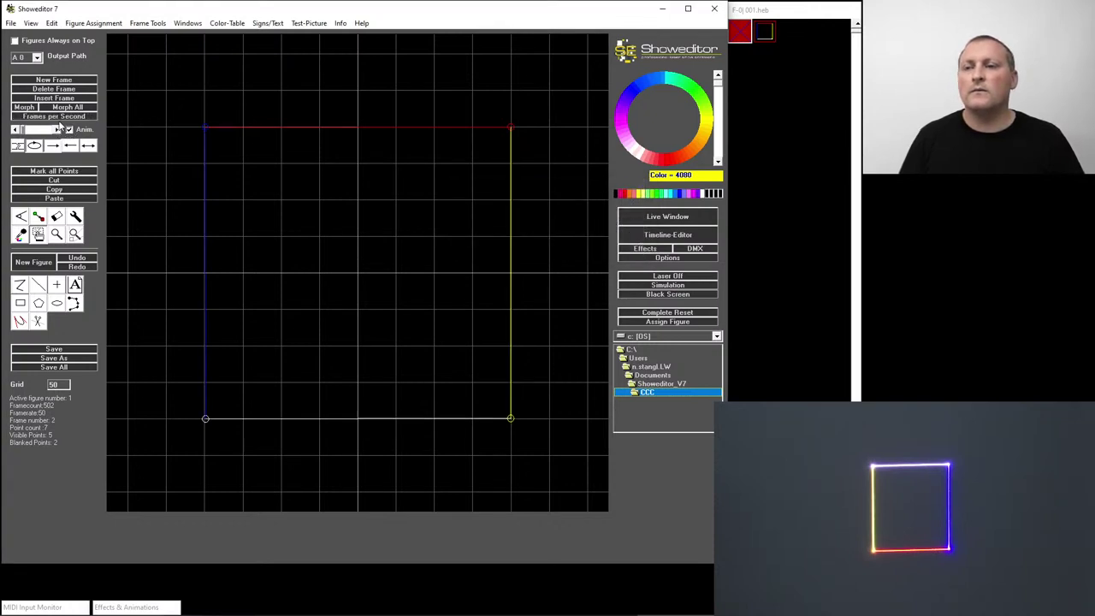
left_click(56, 116)
left_click(630, 206)
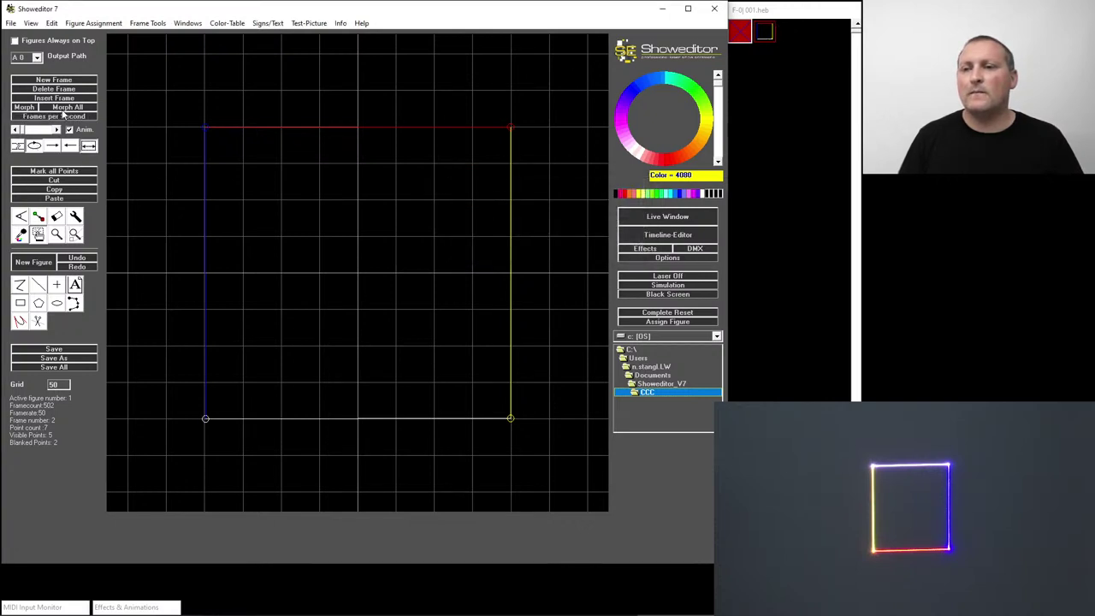
- Save the morphing animation as 001an.heb in the CCC folder
left_click(10, 23)
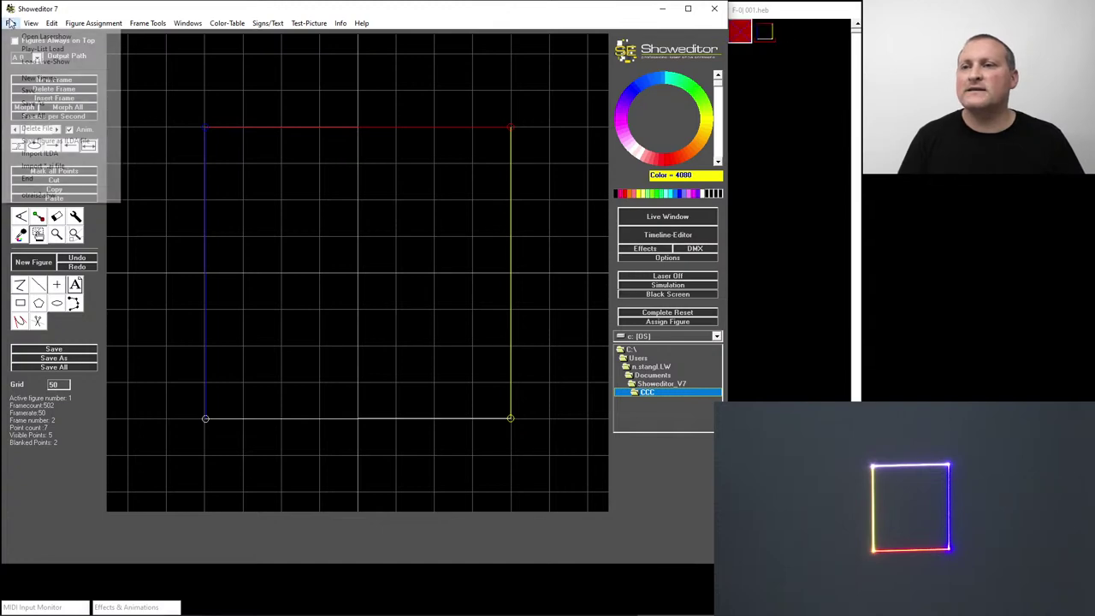
left_click(40, 105)
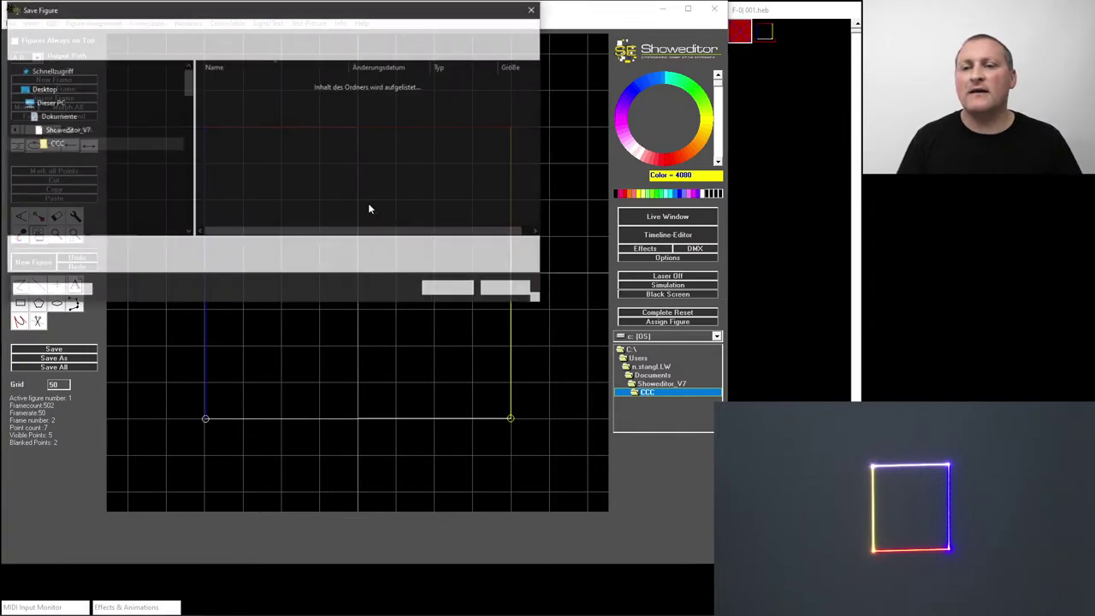
left_click(224, 83)
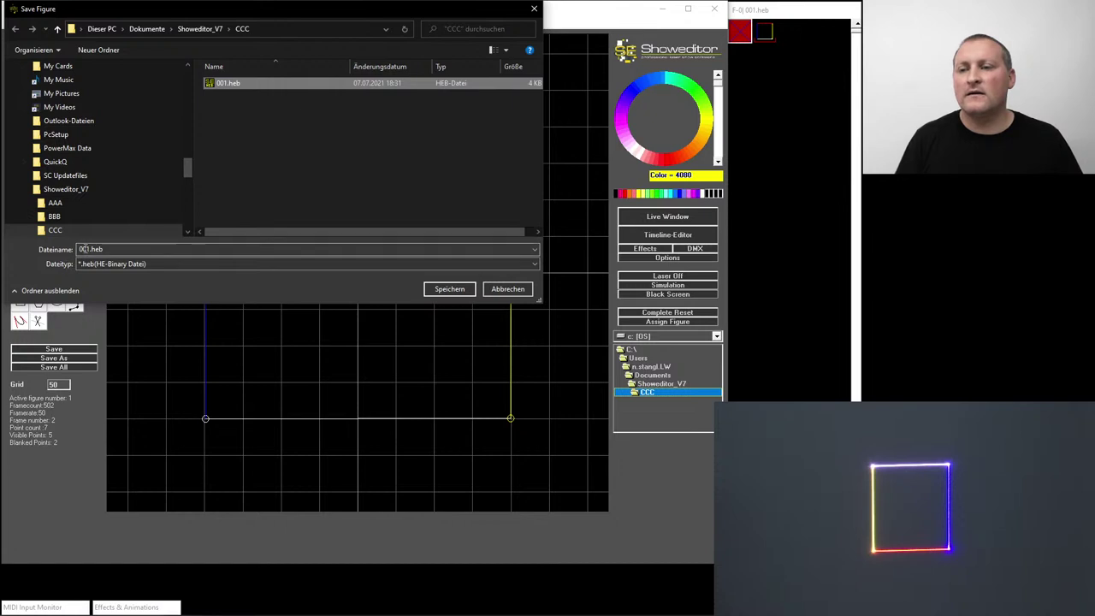
double_click(90, 249)
type("a")
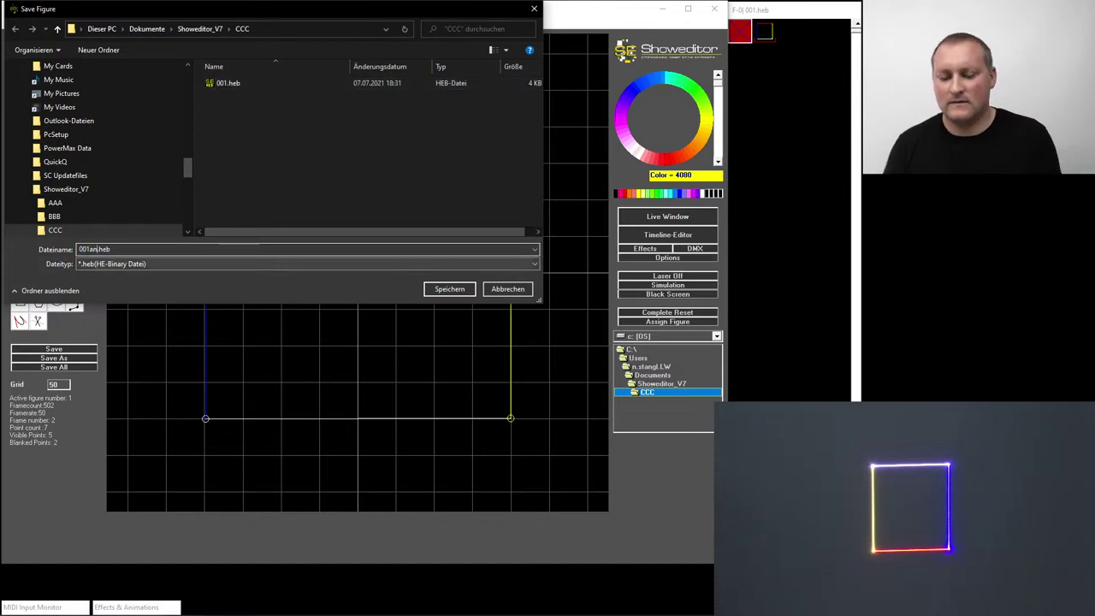
type("n")
key("Return")
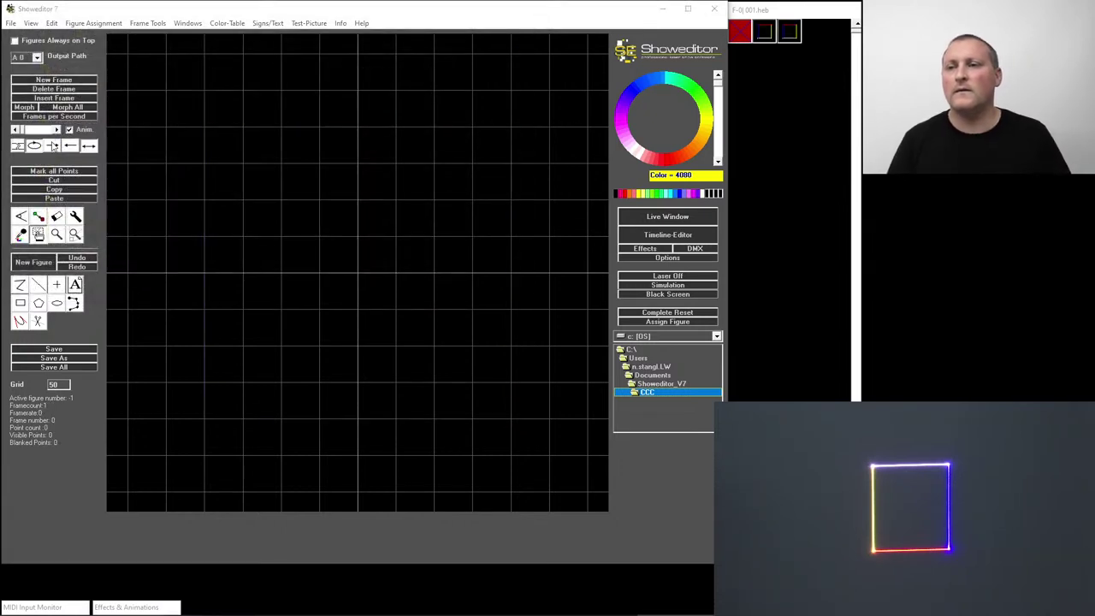
left_click(59, 117)
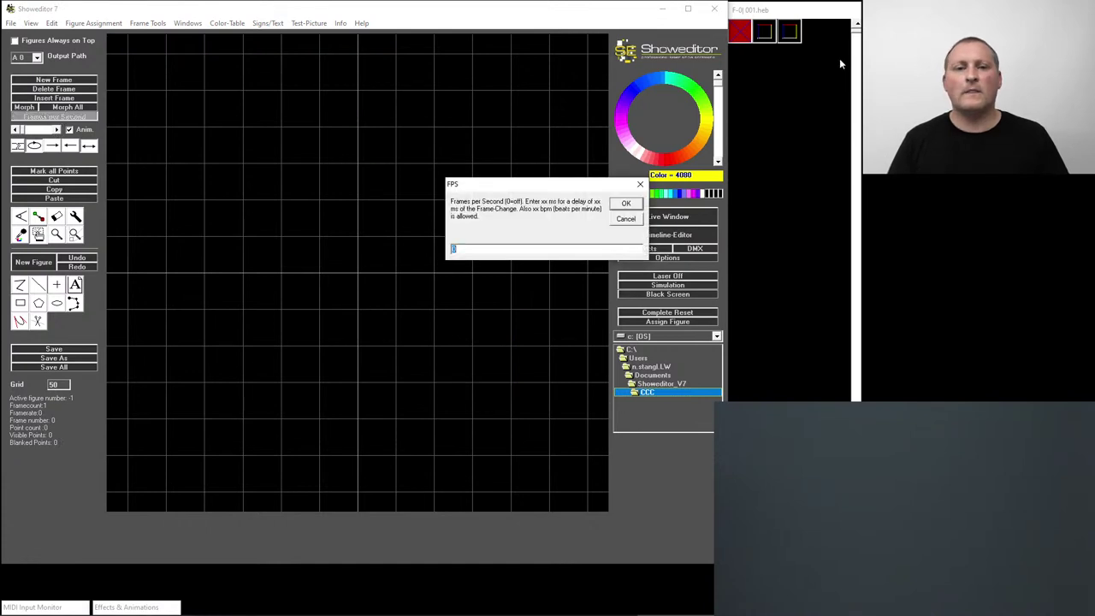
left_click(619, 219)
left_click(796, 34)
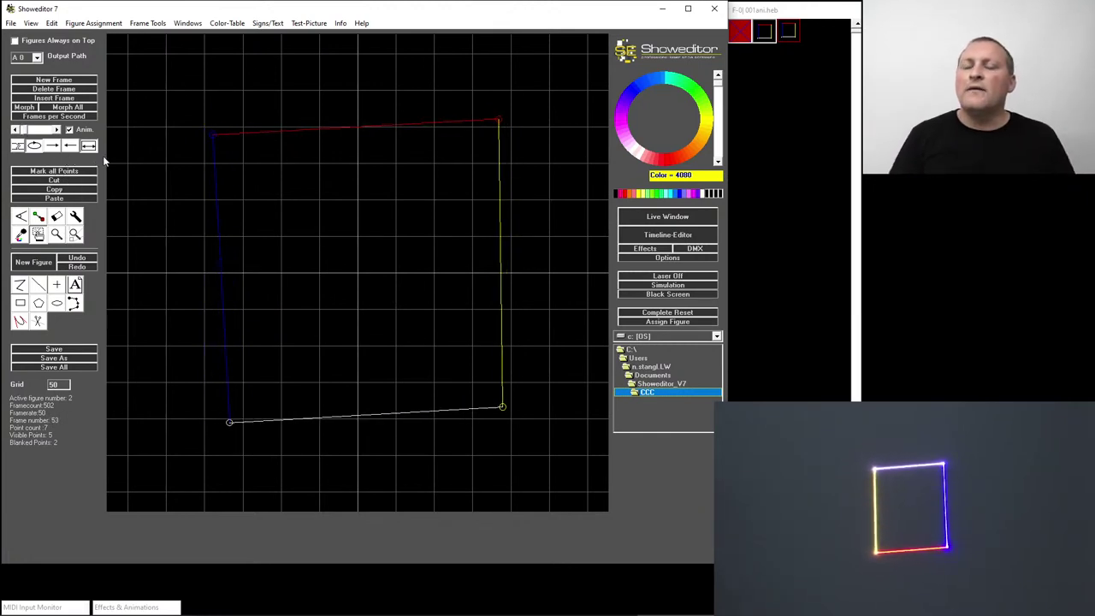
- Insert a colour gradient with the default softcolor distance into all frames
left_click(52, 23)
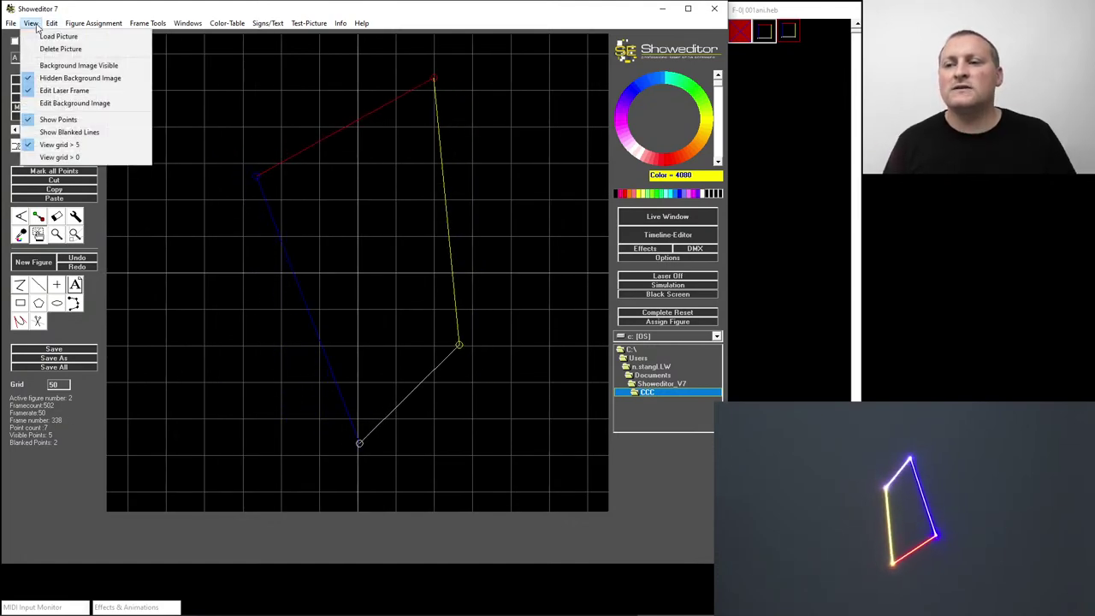
mouse_move(86, 26)
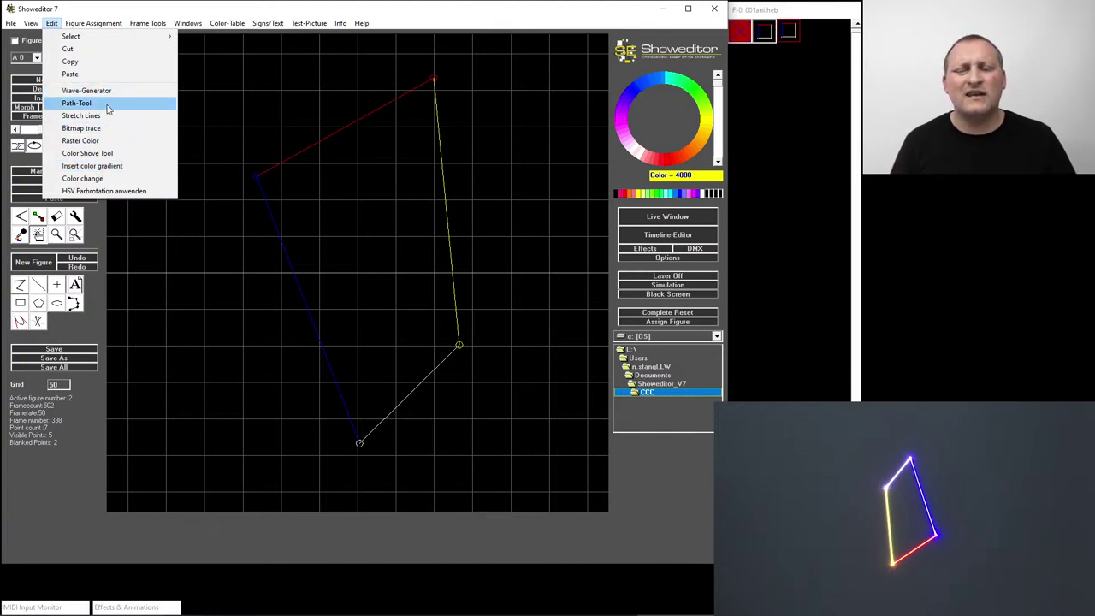
left_click(111, 167)
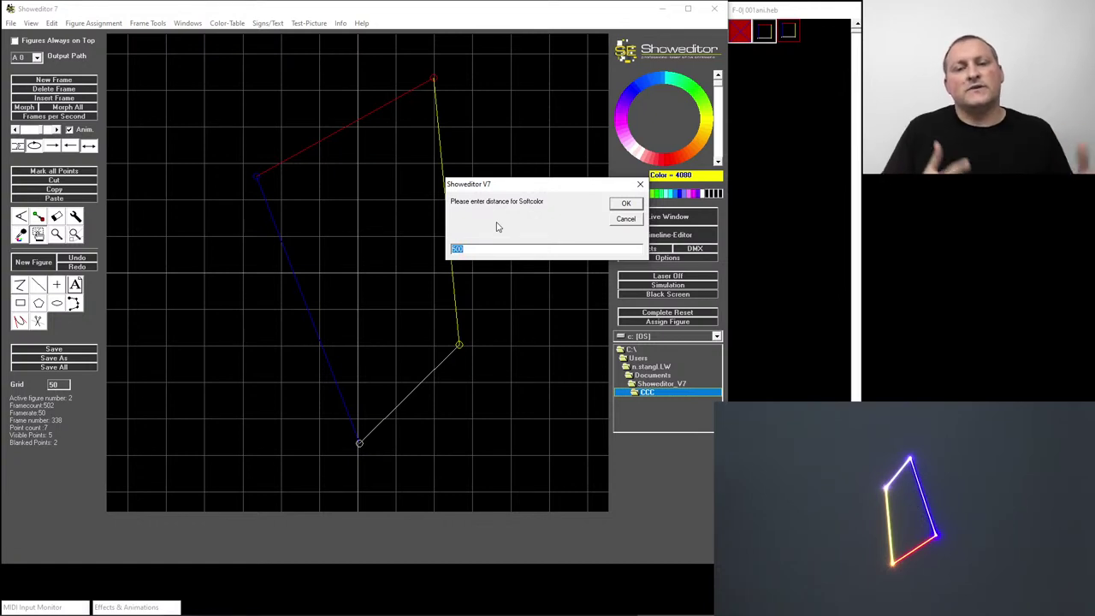
left_click(627, 204)
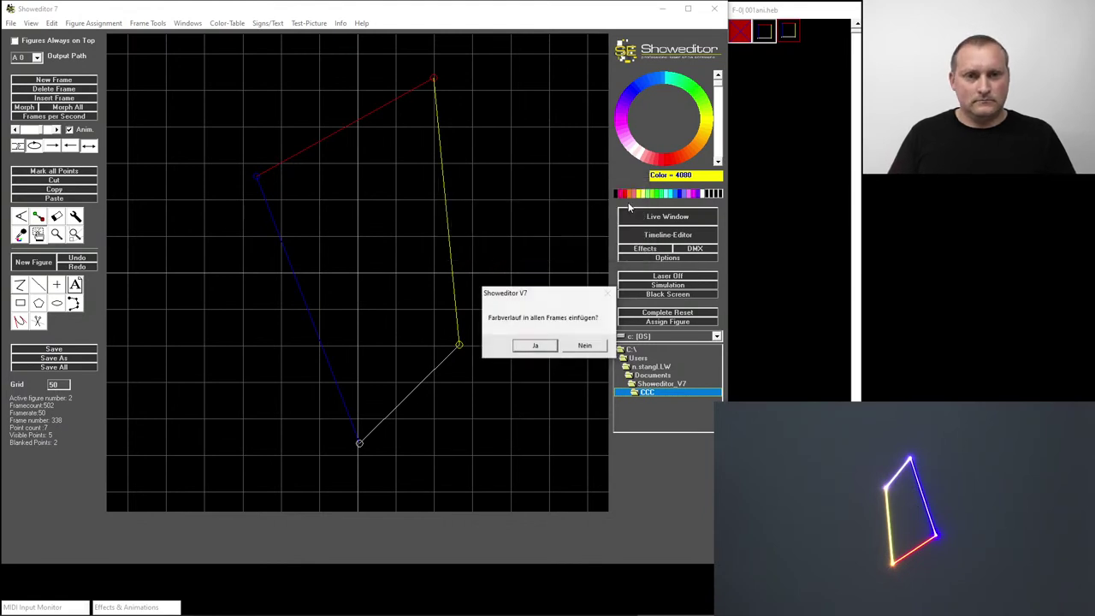
left_click(535, 346)
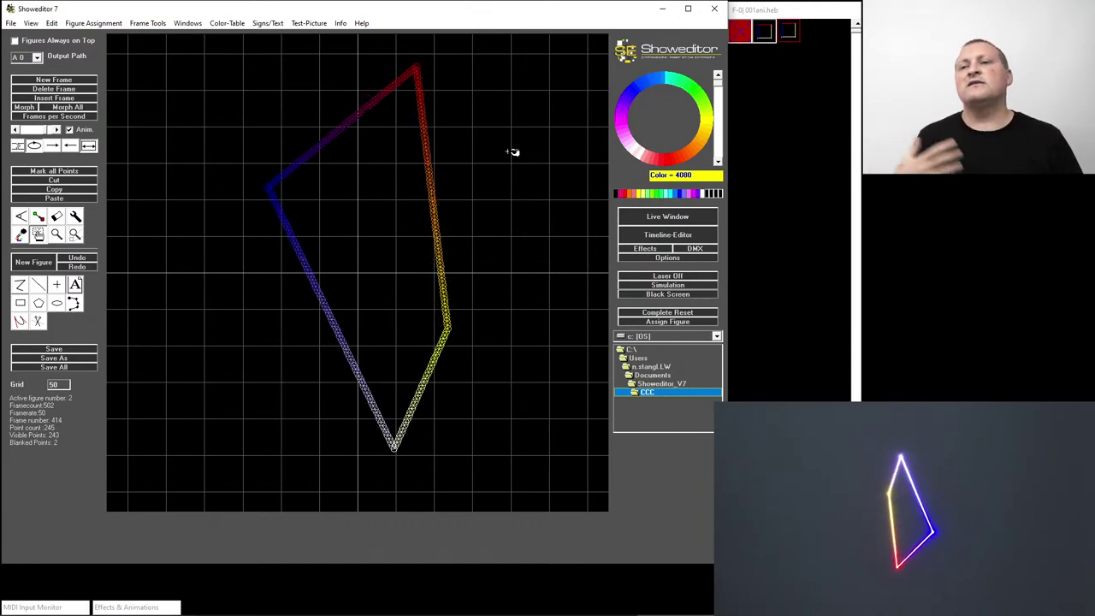
- Save the coloured animation as figure 002 in the CCC folder
left_click(11, 23)
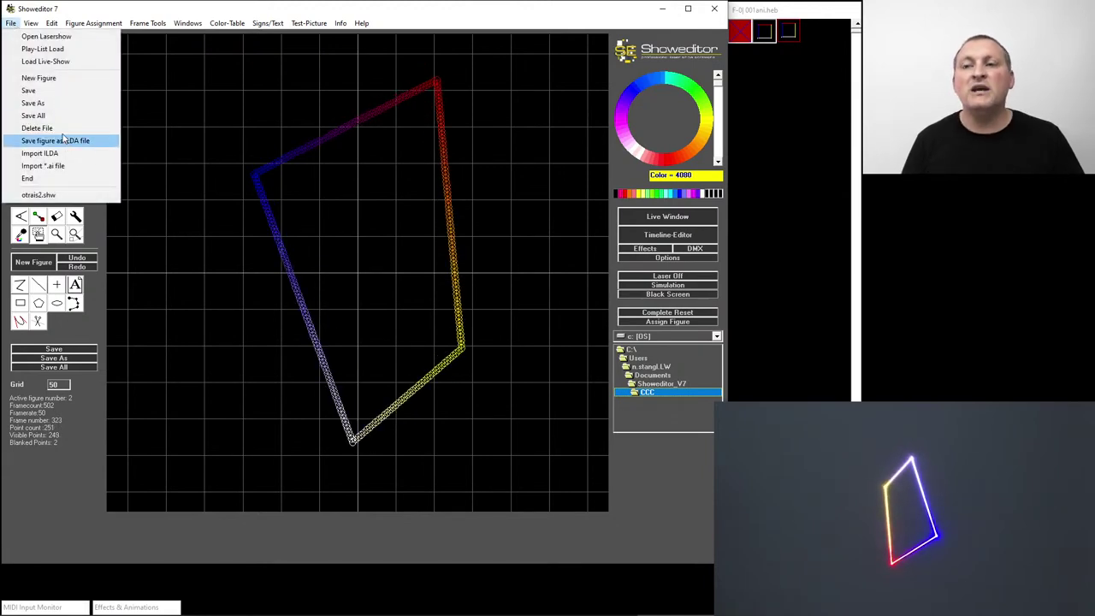
left_click(55, 105)
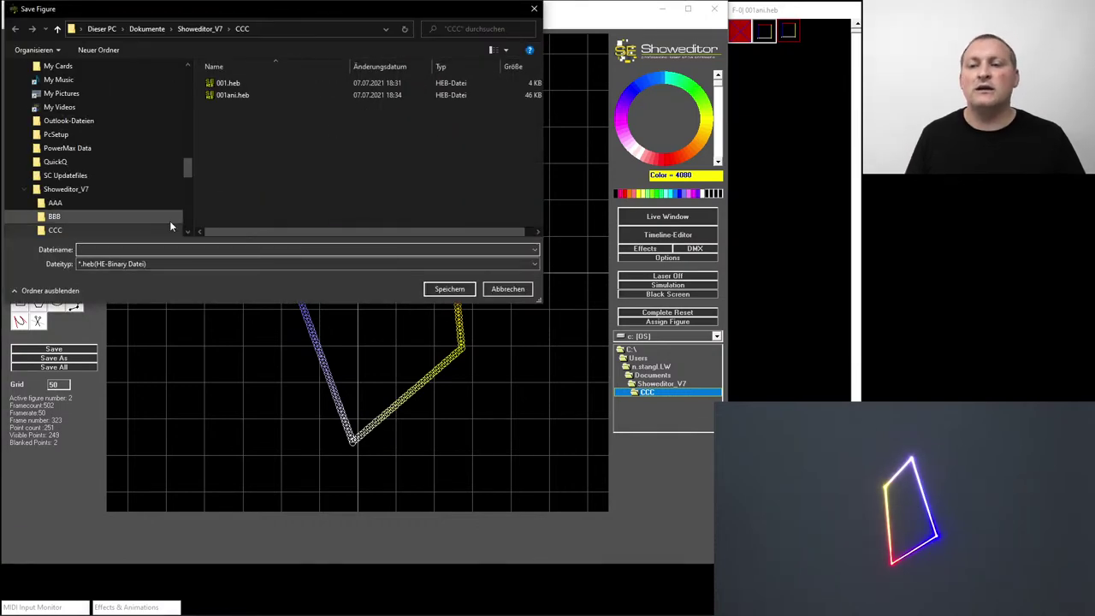
type("002")
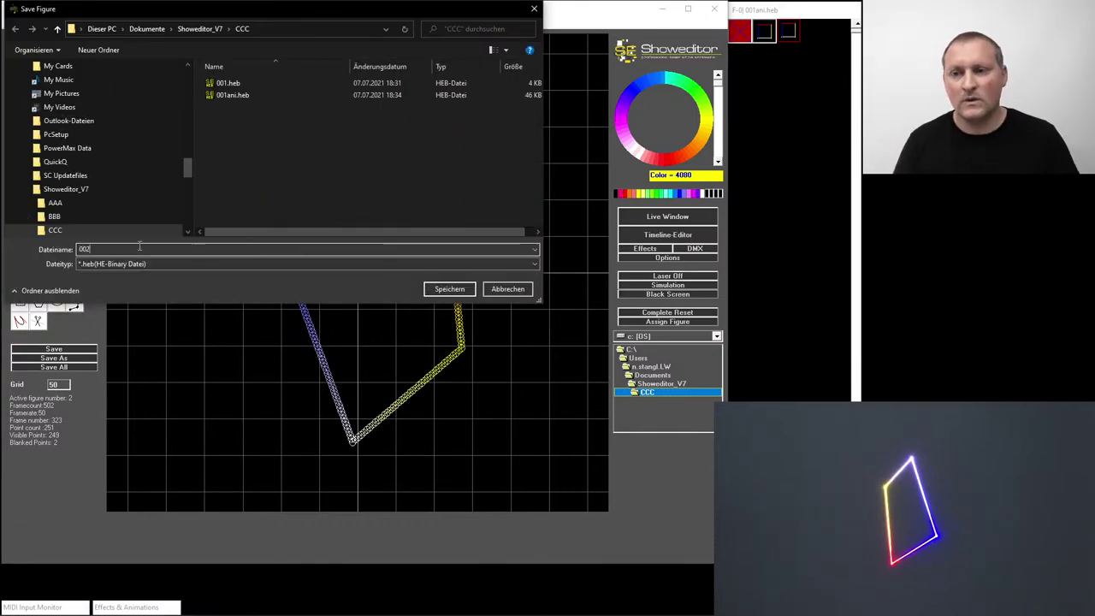
key("Return")
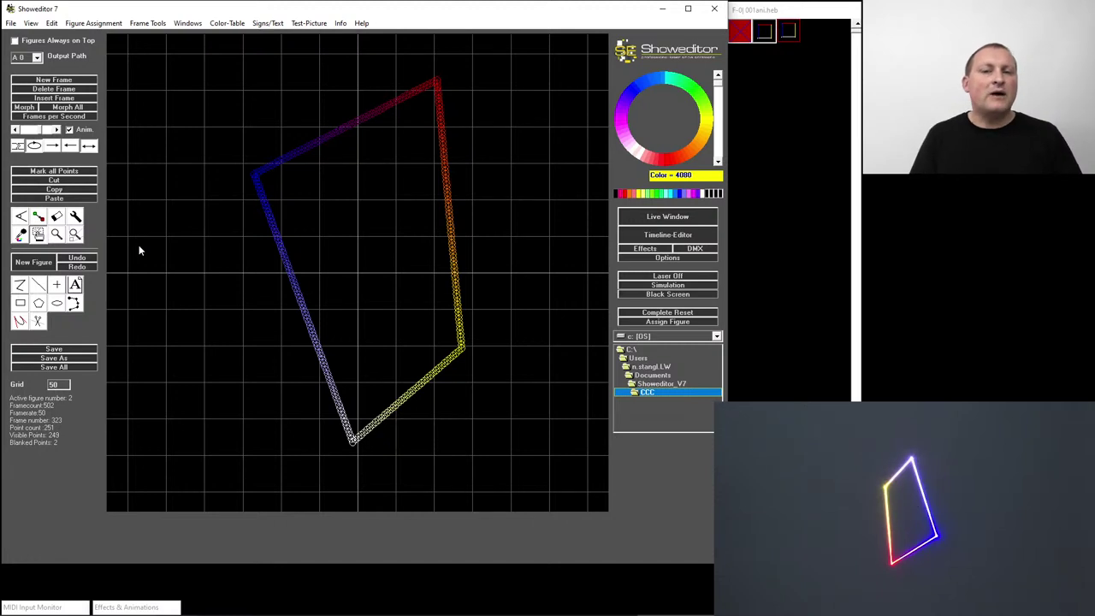
- Refresh the figure list and preview 002 and the other figures, finishing on 001.heb
key("ctrl+n")
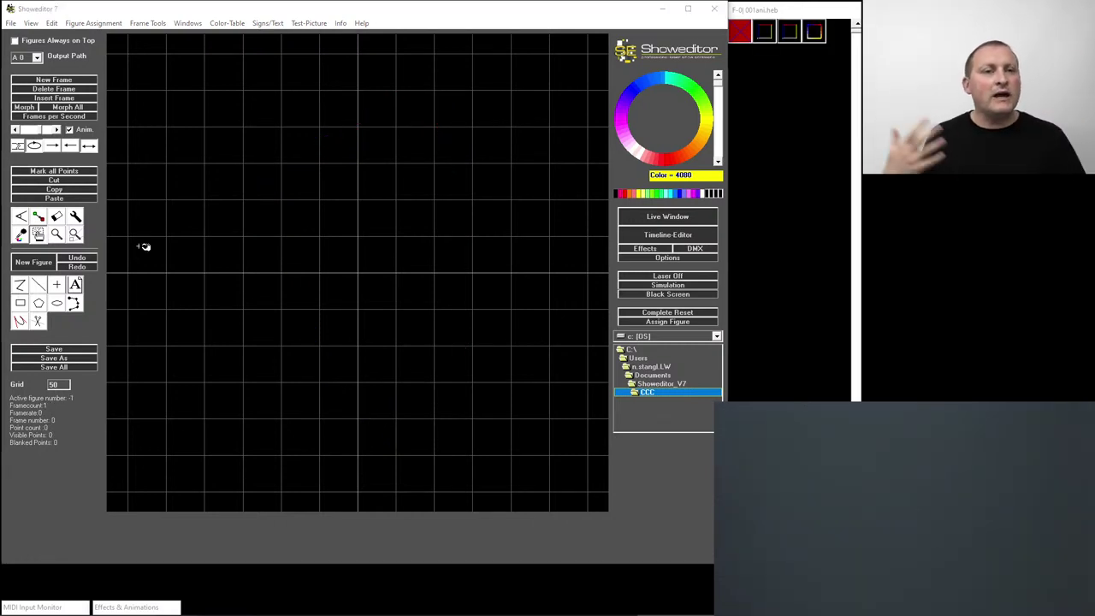
left_click(819, 39)
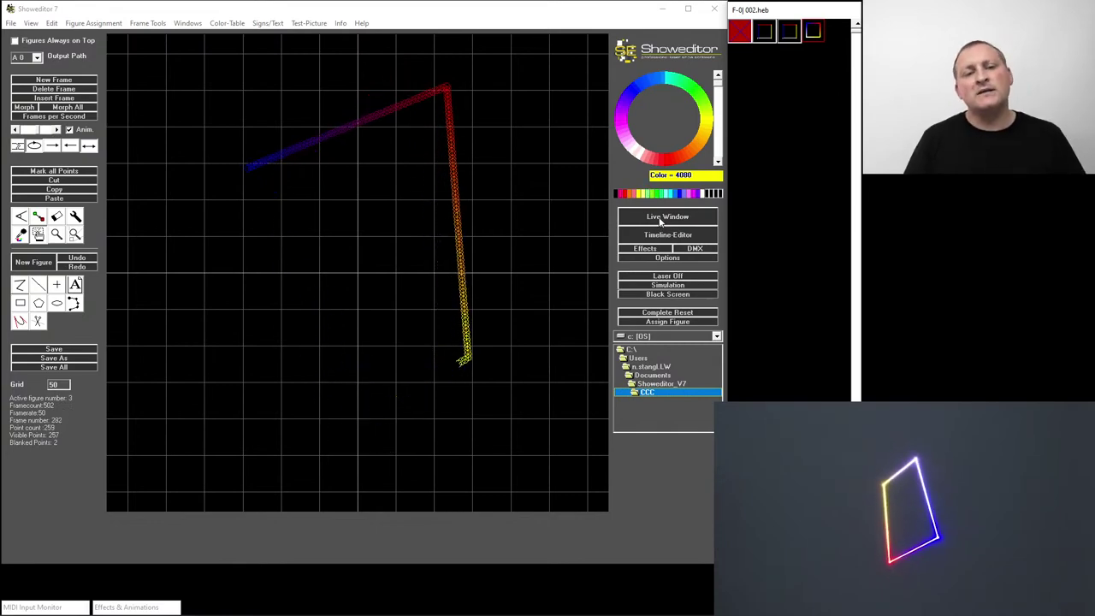
left_click(763, 41)
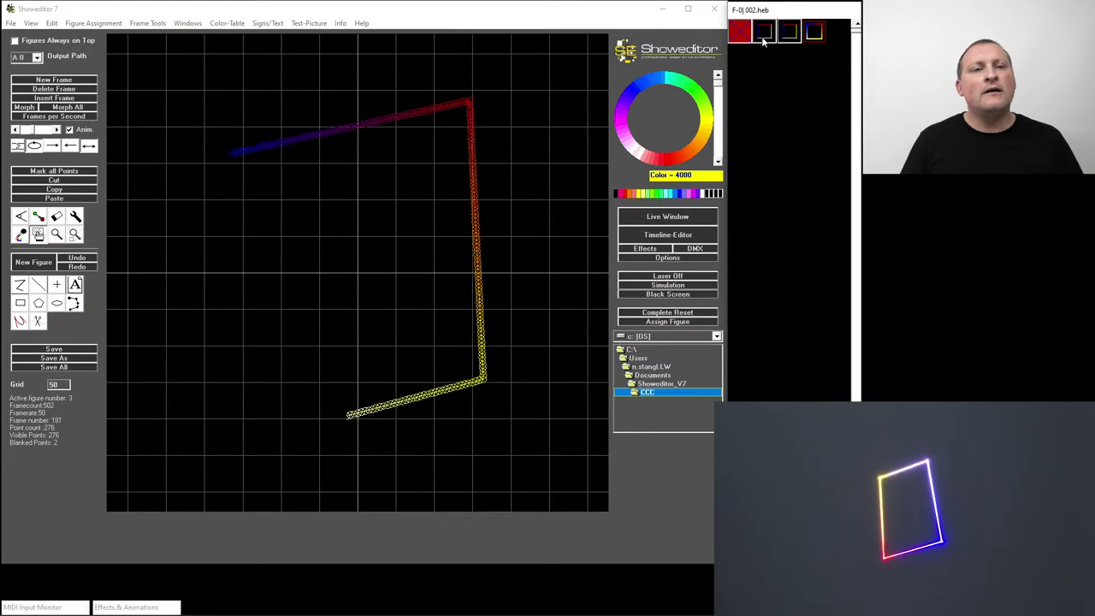
left_click(790, 38)
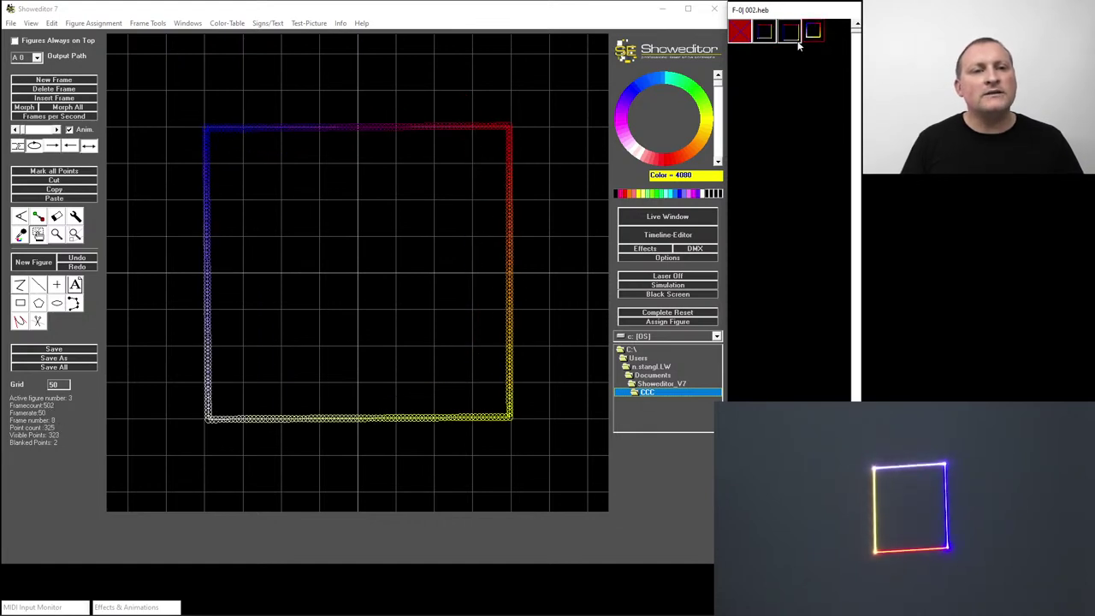
left_click(767, 40)
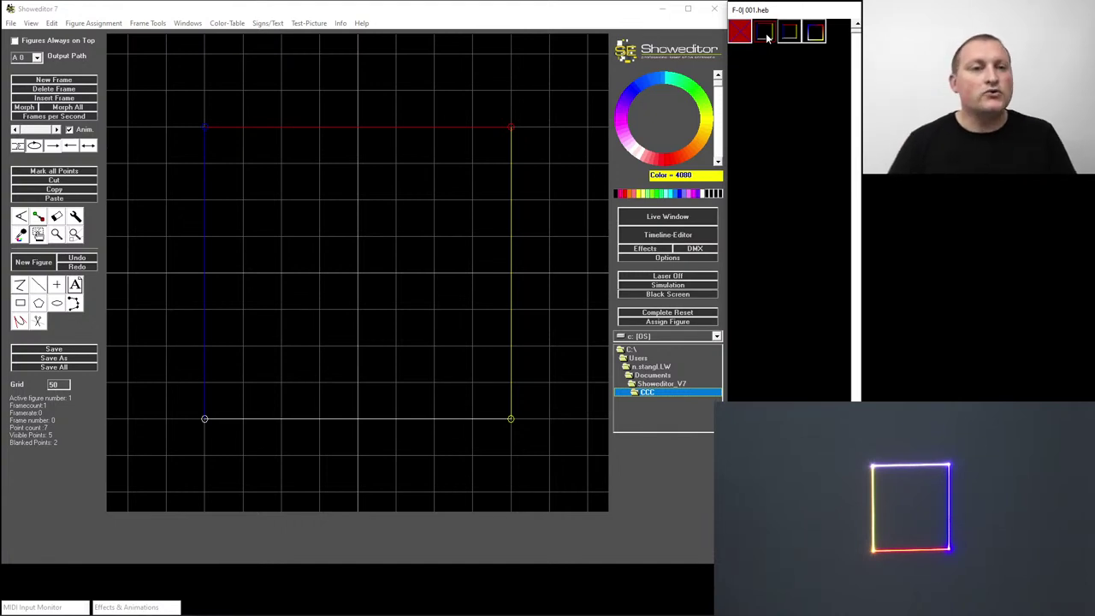
- Open the live show keyboard, move it to the upper left, and bring the figure list forward
left_click(674, 219)
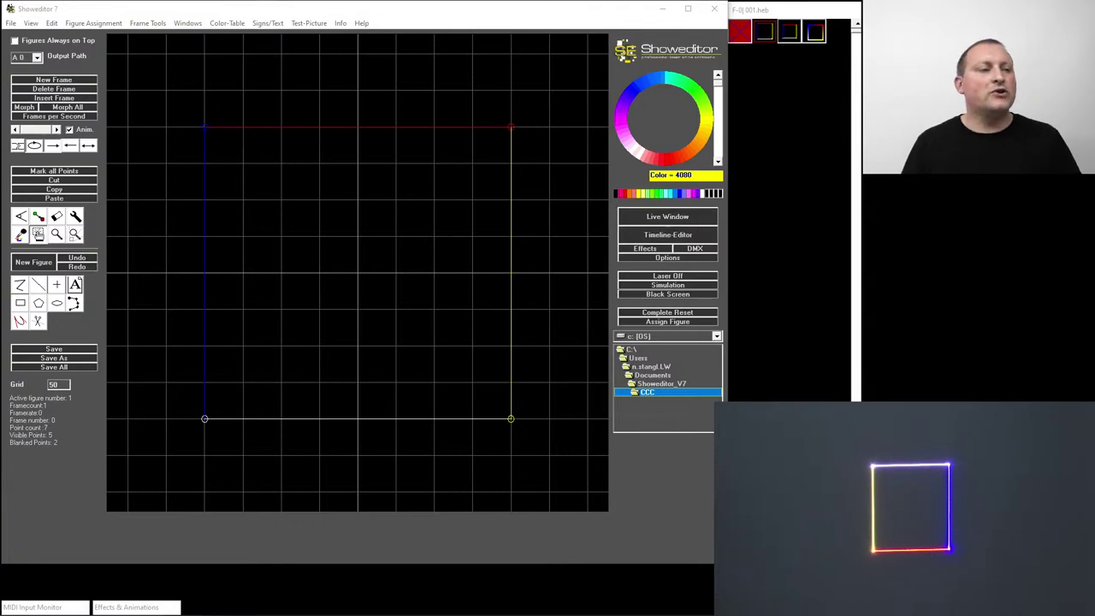
left_click_drag(897, 217, 261, 133)
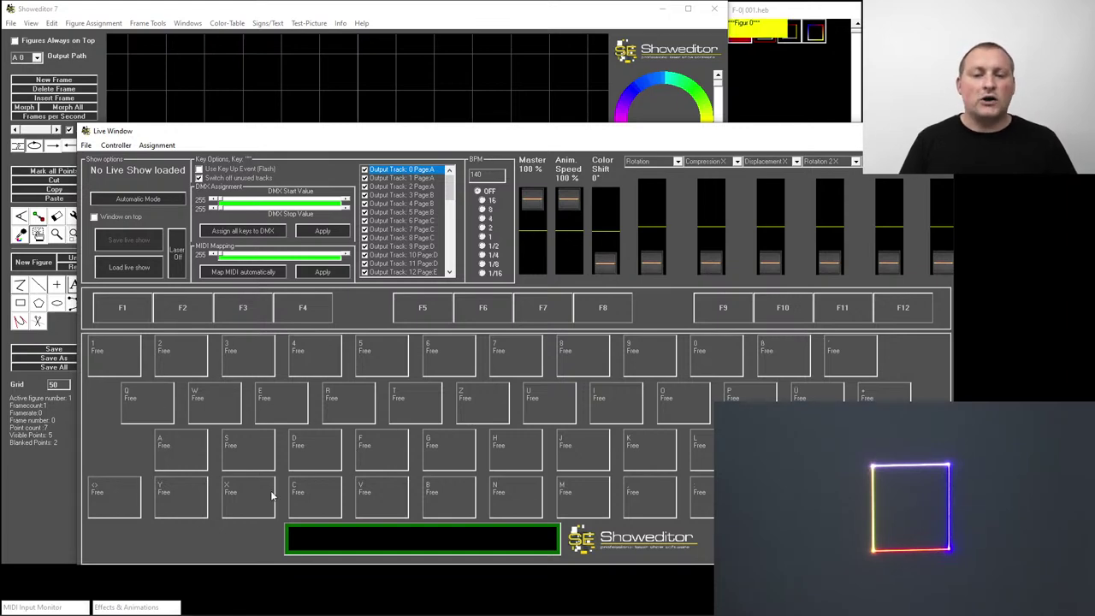
left_click(772, 79)
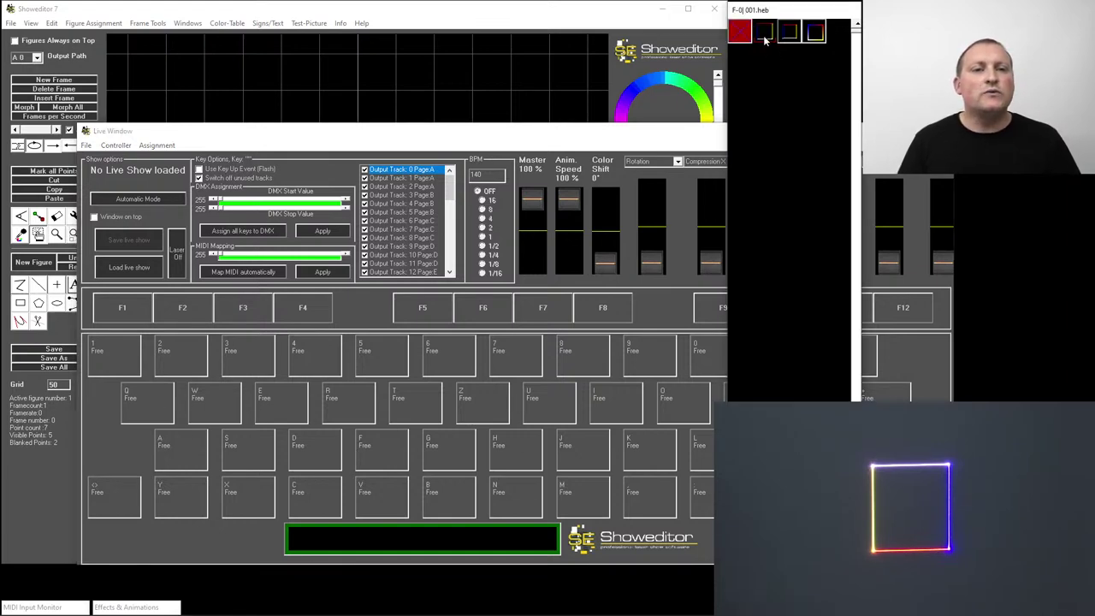
- Assign figure 001 to key Q, 001ani to key W and 002 to key E
right_click(766, 39)
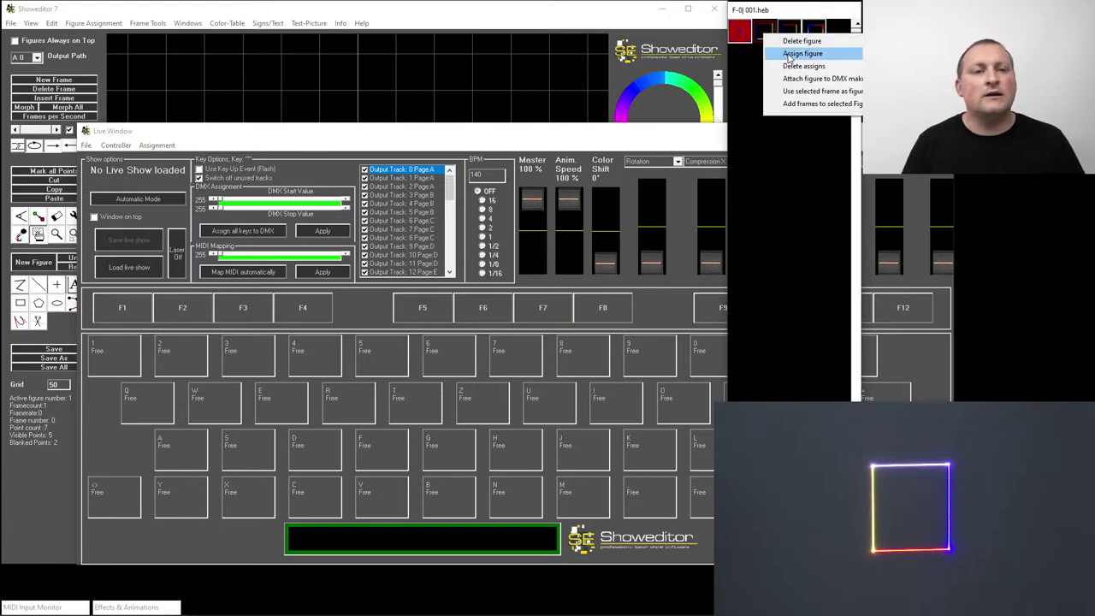
left_click(788, 55)
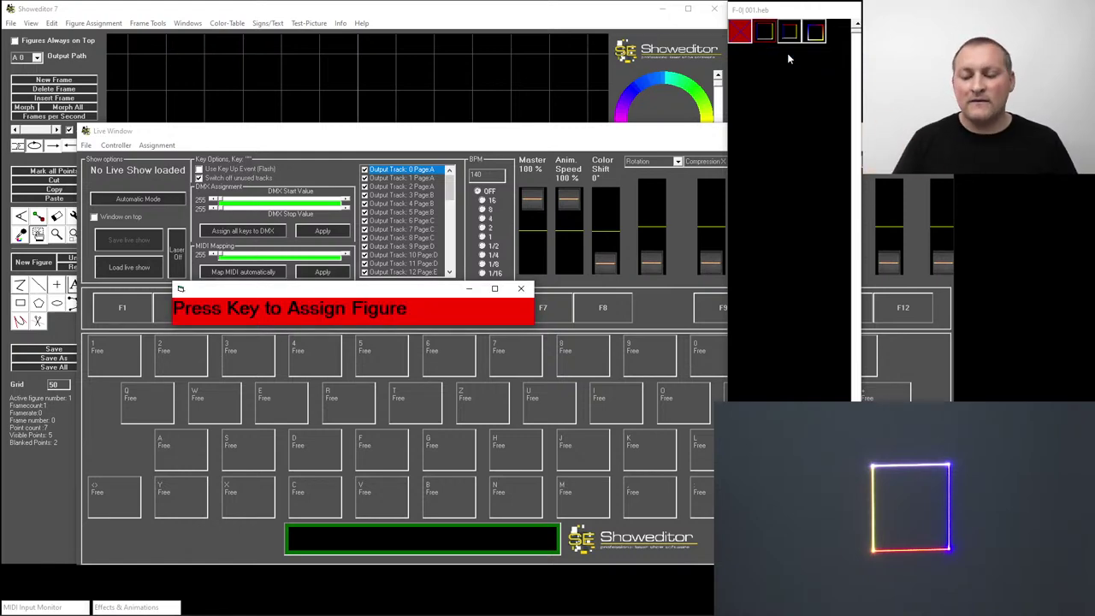
key("q")
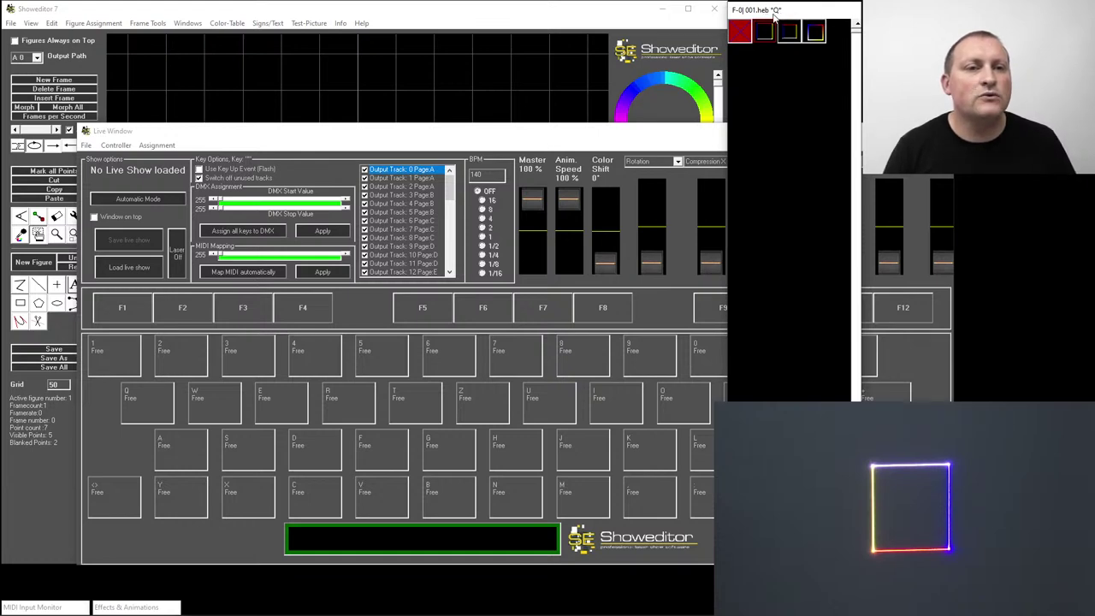
left_click(791, 35)
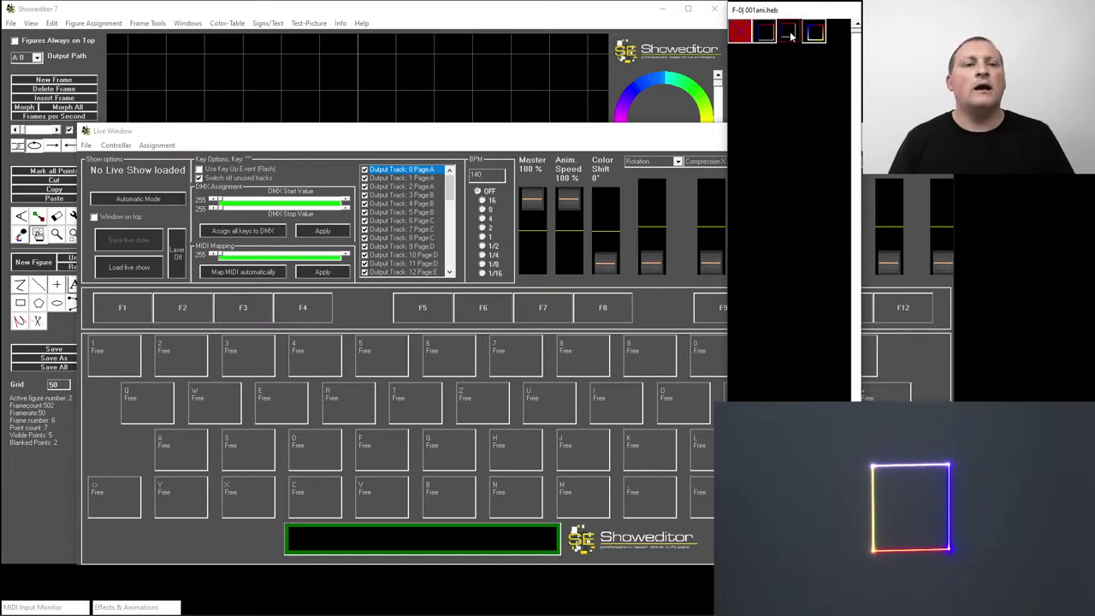
right_click(792, 36)
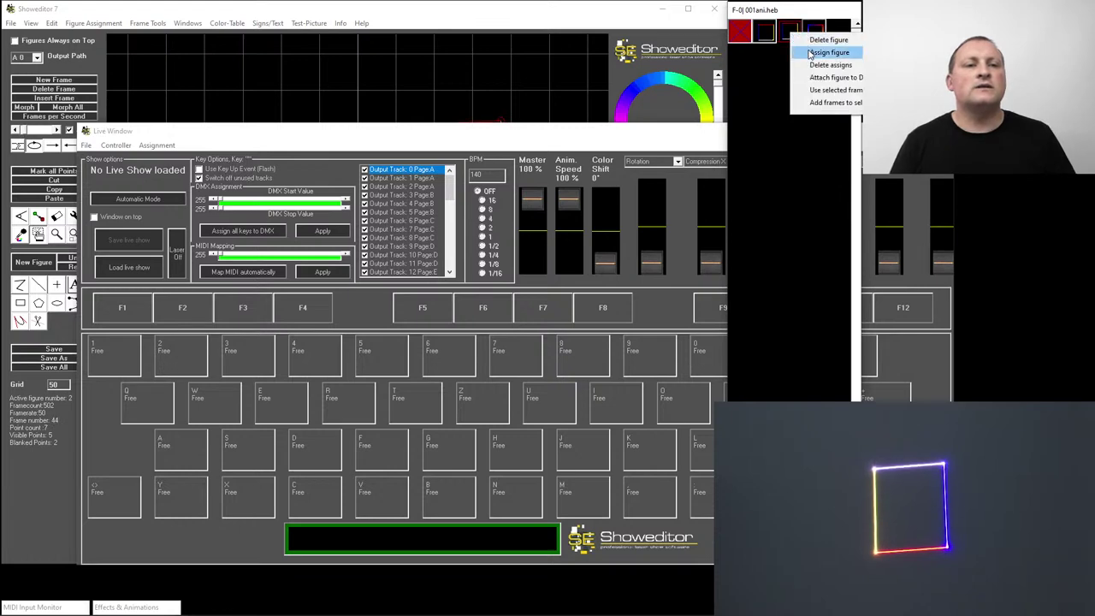
left_click(809, 53)
key("w")
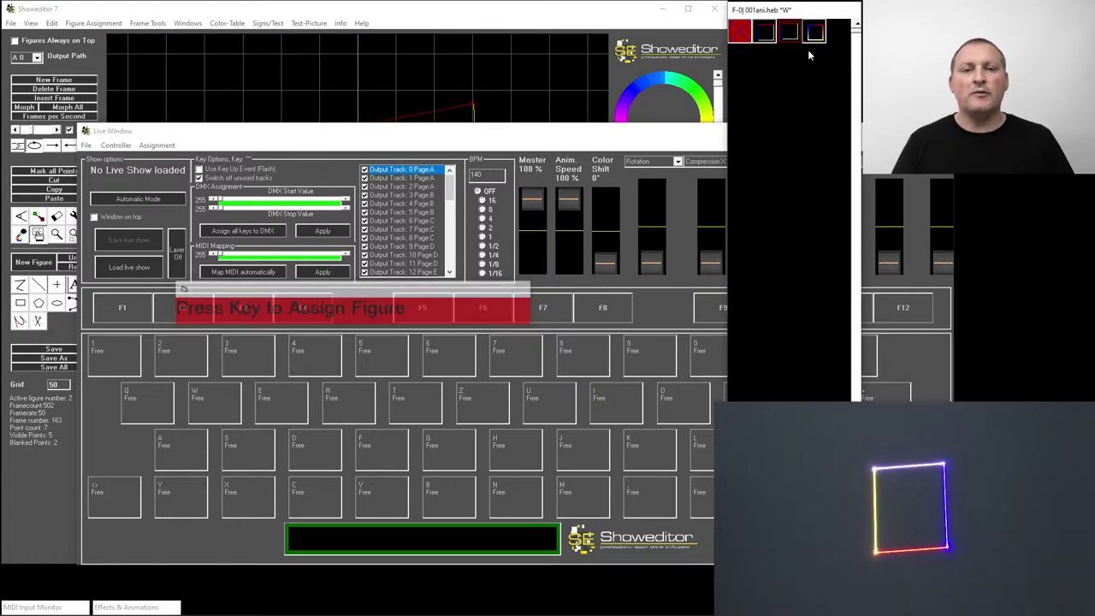
right_click(812, 34)
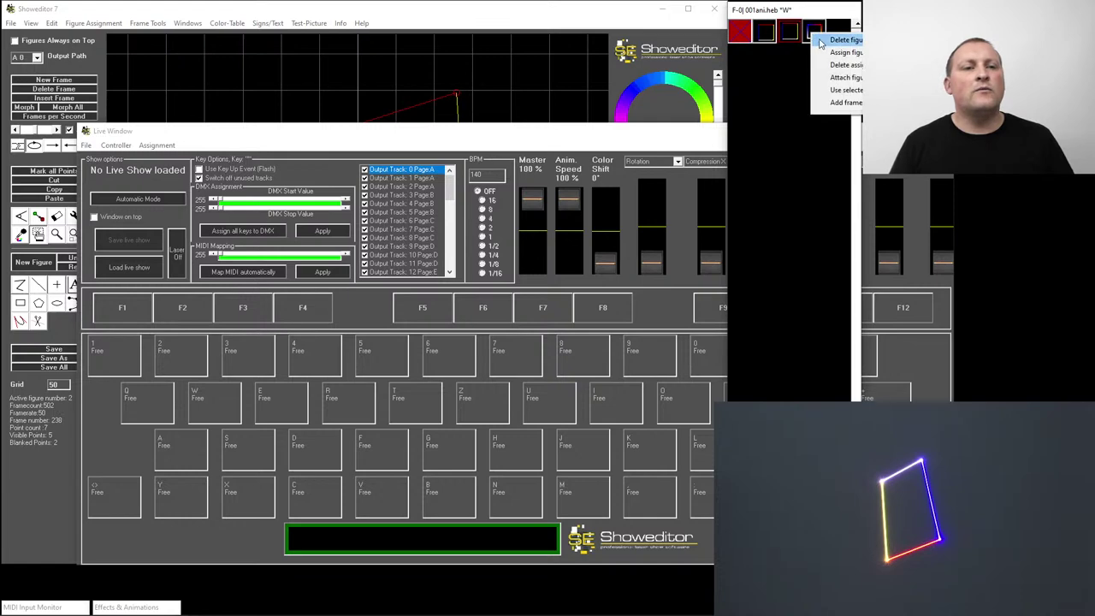
left_click(825, 52)
key("e")
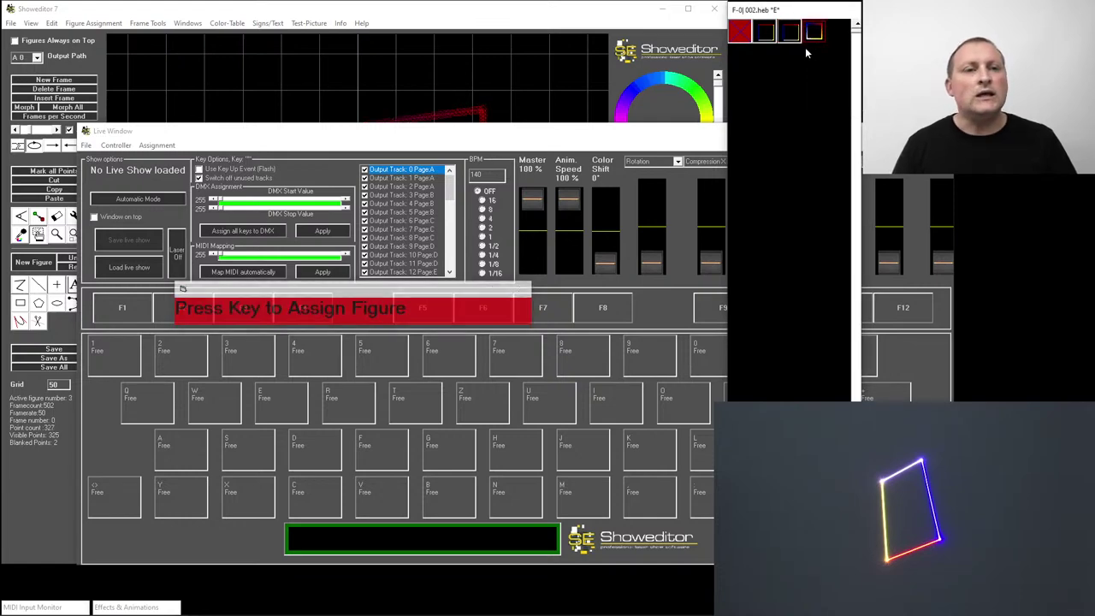
left_click(622, 138)
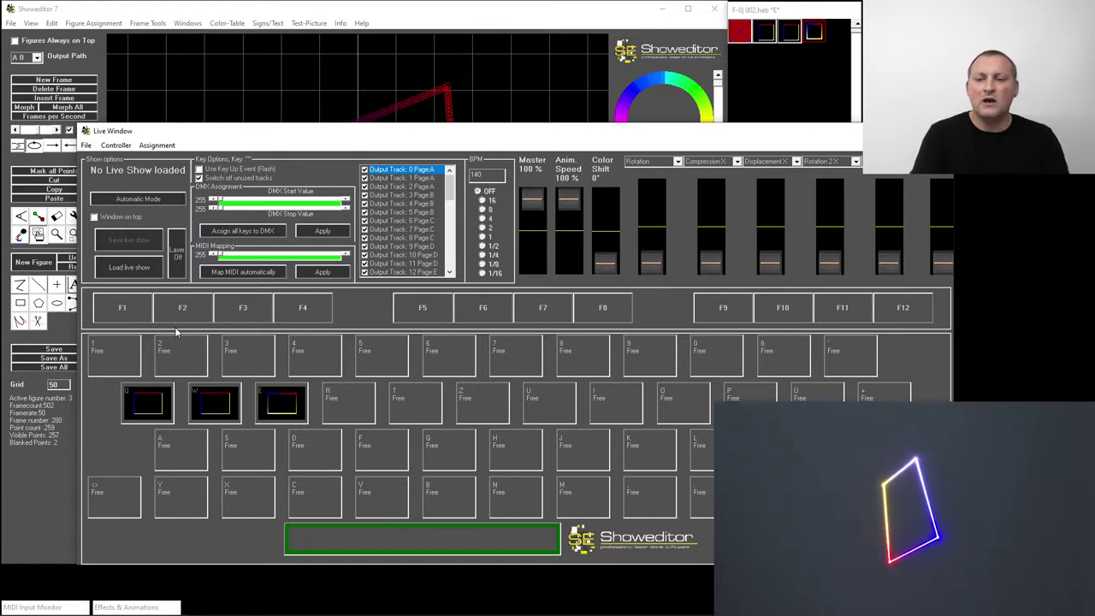
- Trigger the assigned figures live, ending back on the square figure 001 from key Q
key("e")
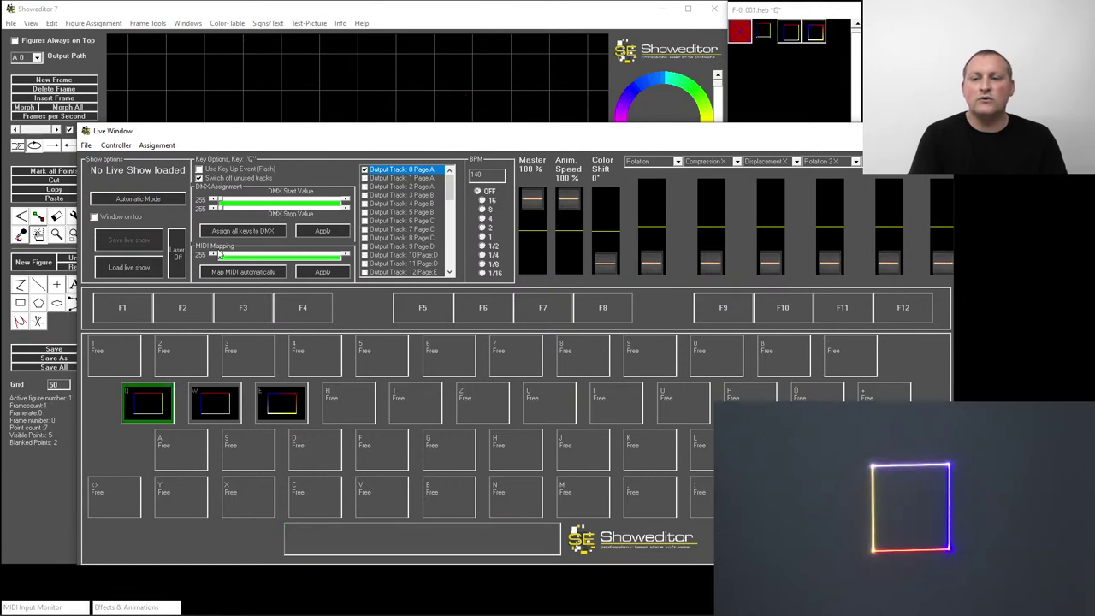
left_click(245, 307)
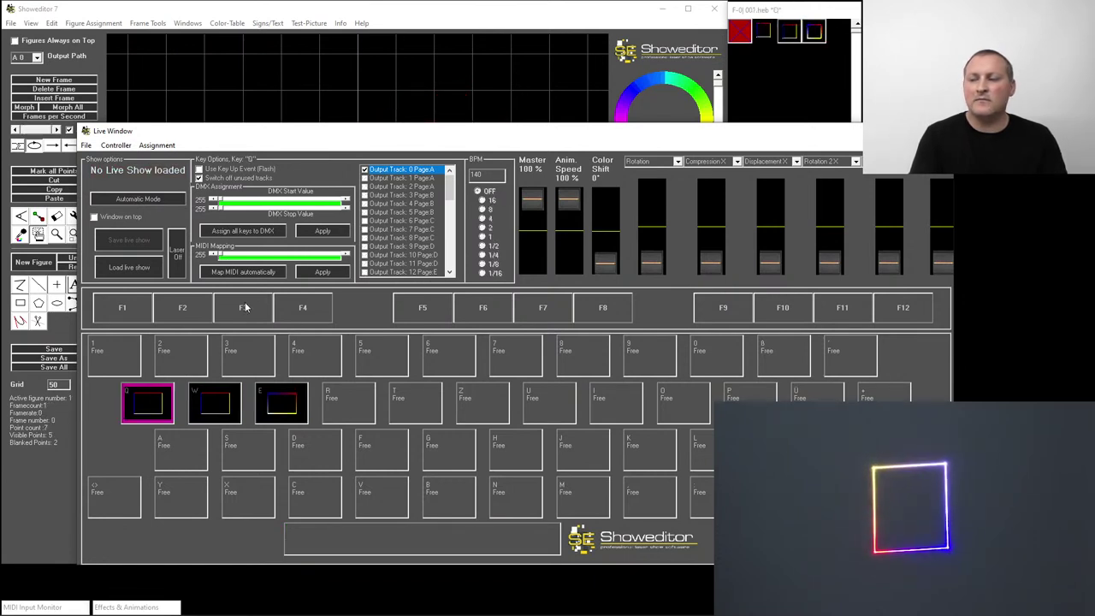
key("w")
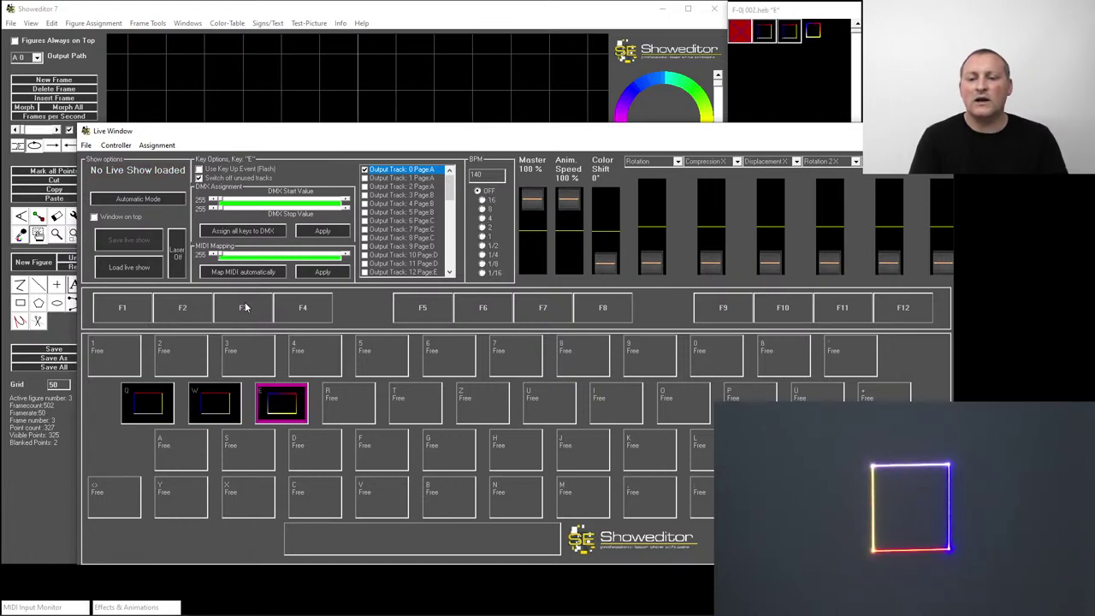
key("space")
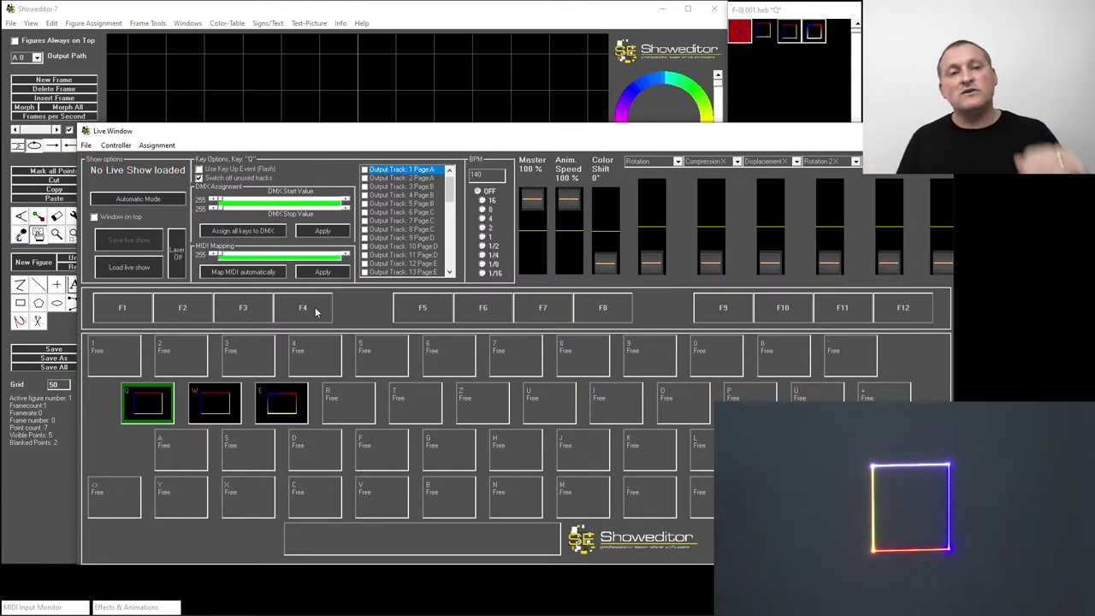
right_click(767, 35)
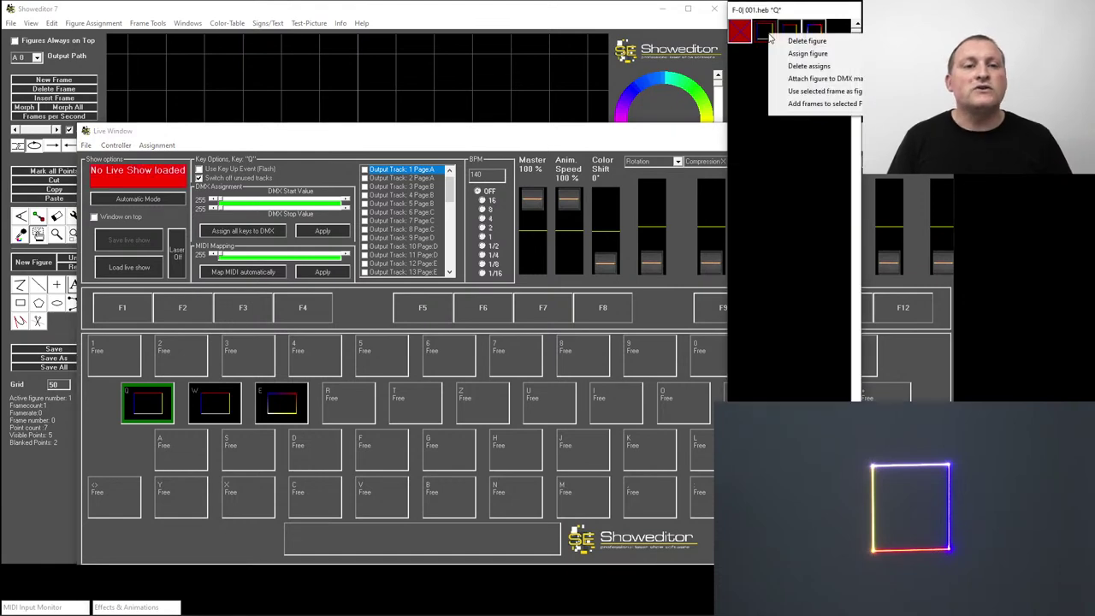
left_click(755, 56)
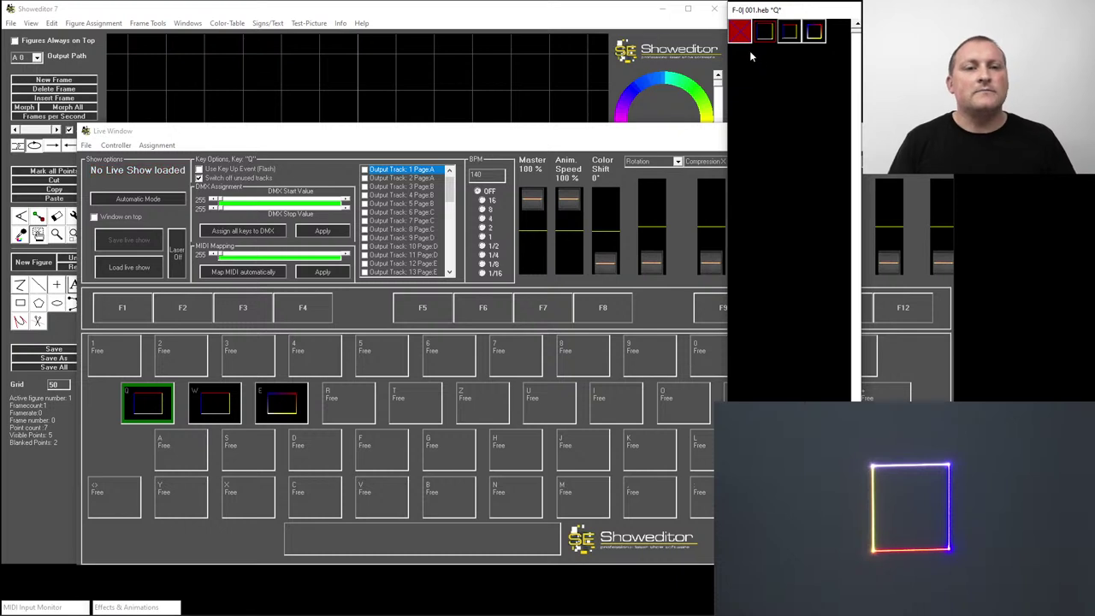
left_click(435, 139)
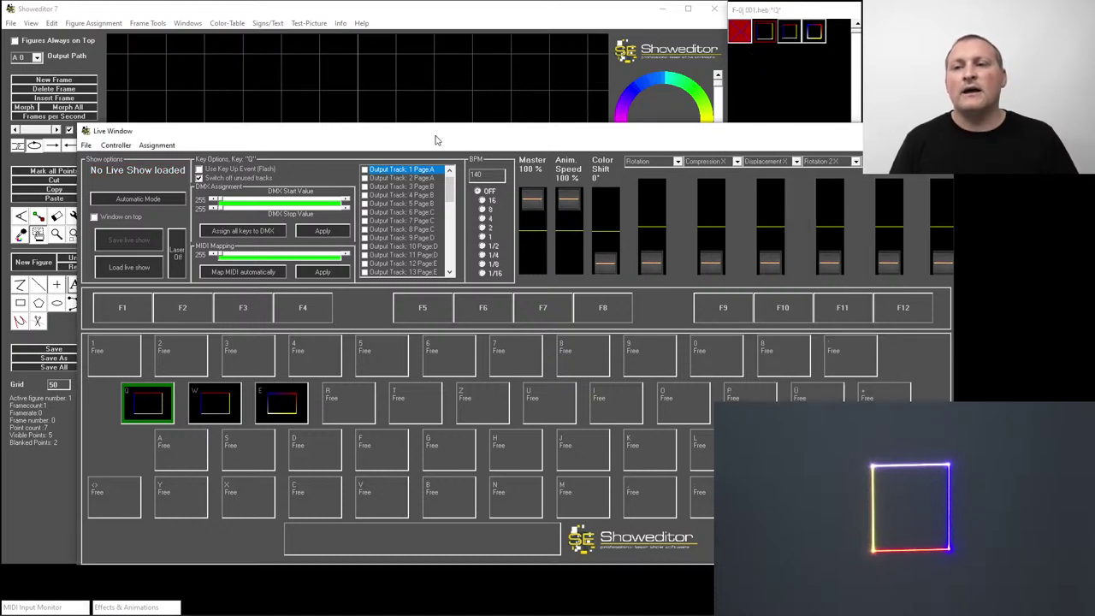
left_click(156, 145)
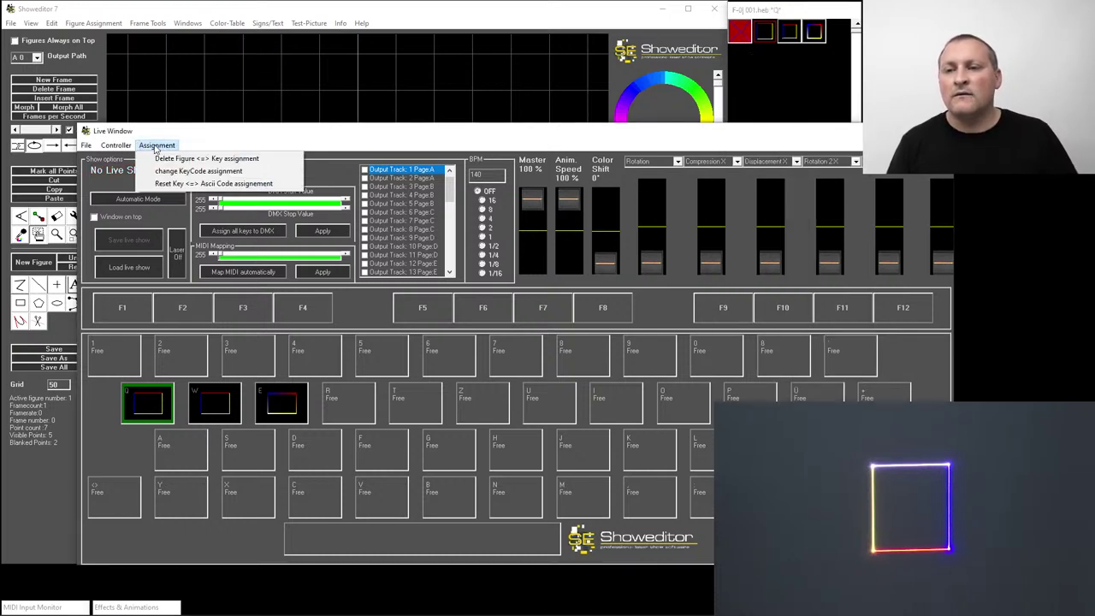
left_click(269, 142)
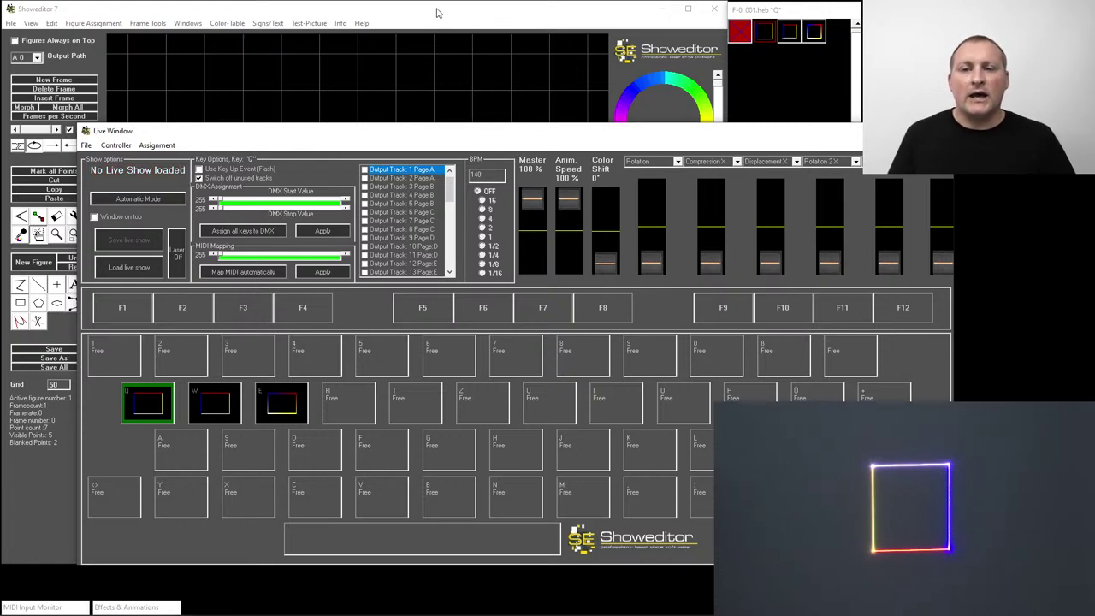
- Bring the figure editor forward and clear it to a new, empty figure
left_click(471, 17)
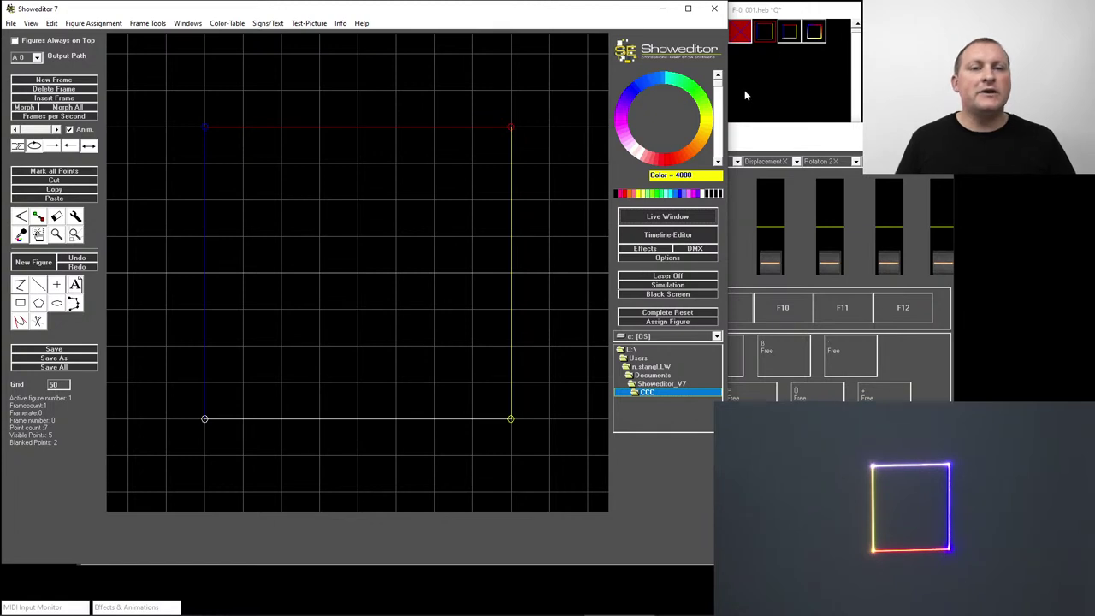
left_click(32, 262)
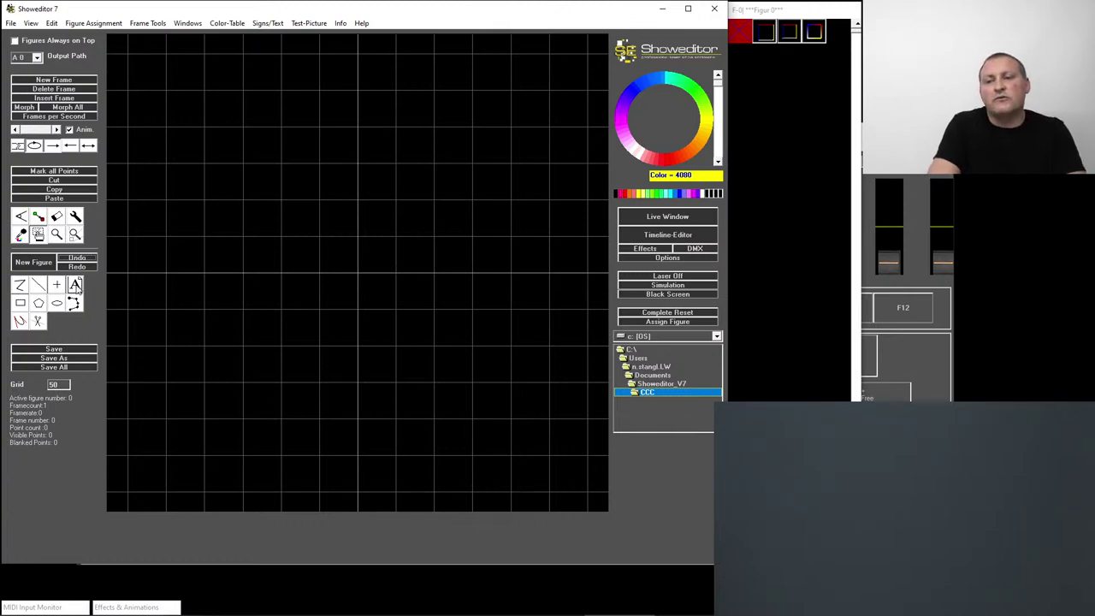
- Try quick text entry of 'Text', dismiss the 84Letter-Folder error, and open the full Text-Editor
left_click(75, 287)
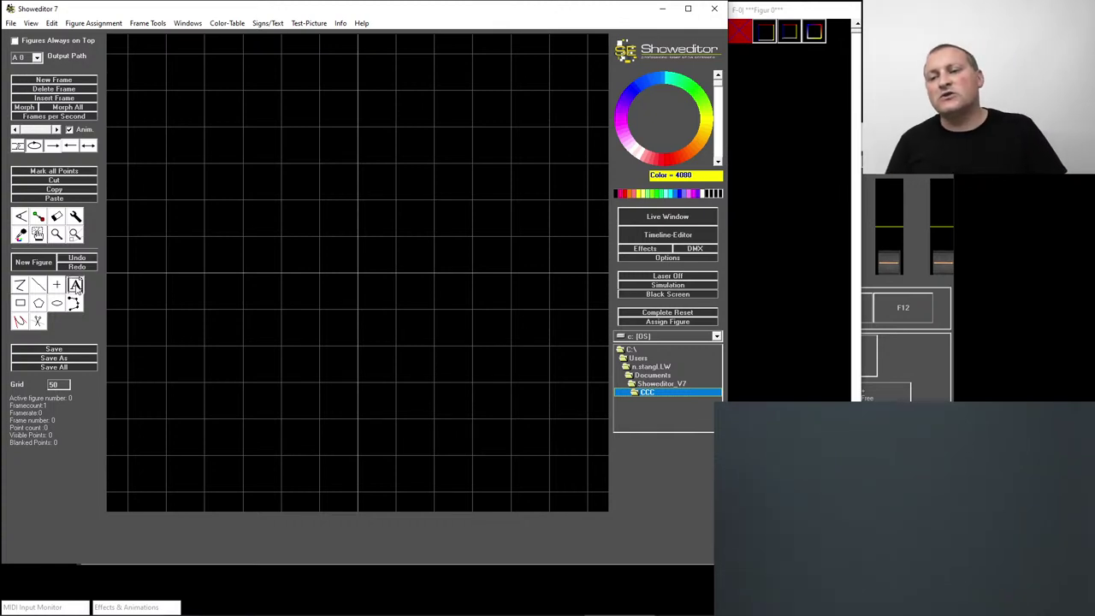
left_click(188, 239)
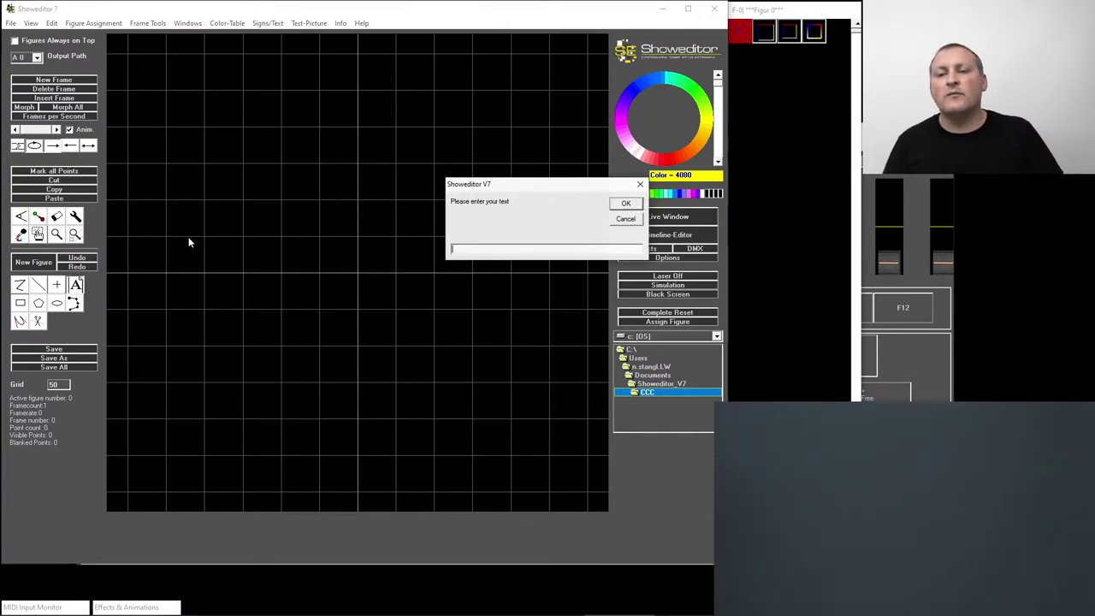
left_click(468, 249)
type("Text")
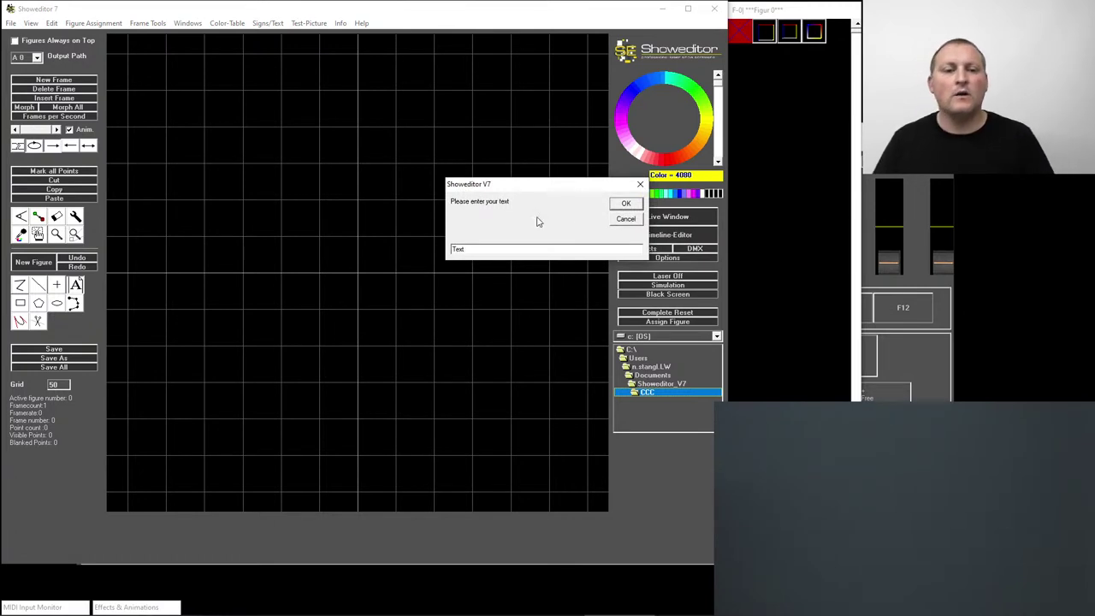
left_click(627, 205)
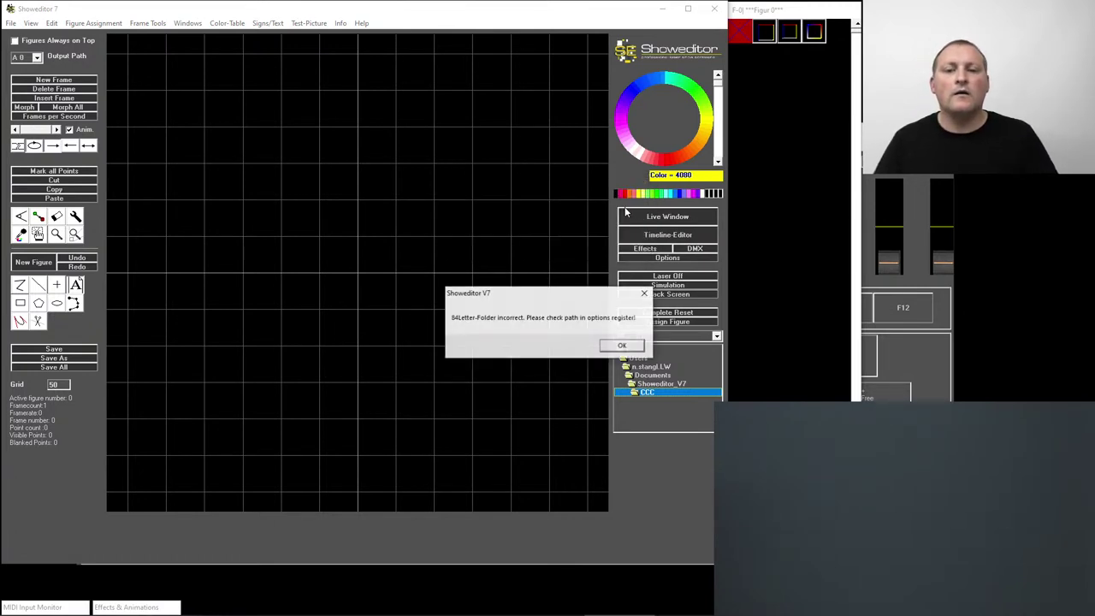
left_click(611, 347)
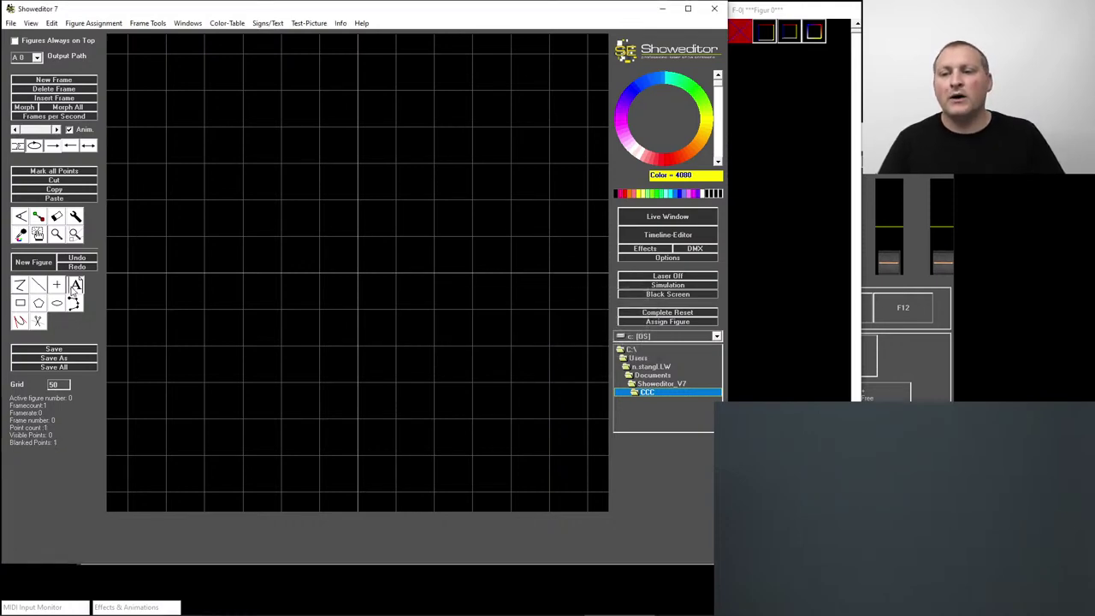
left_click(76, 286)
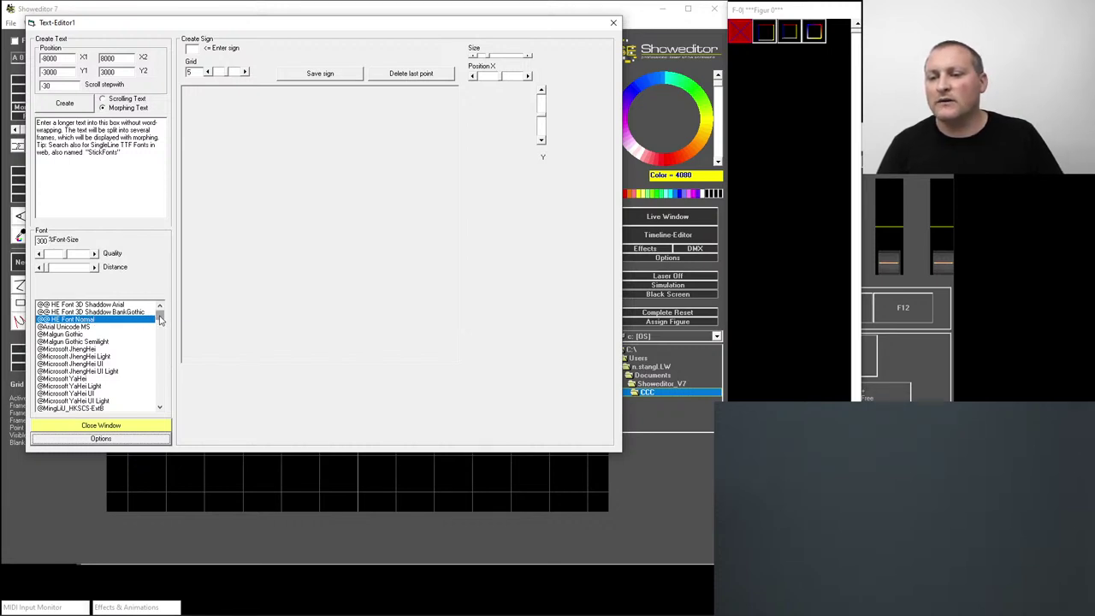
- Generate a morphing 'Text' figure in the HE Font 3D Shadow Arial font
left_click(85, 307)
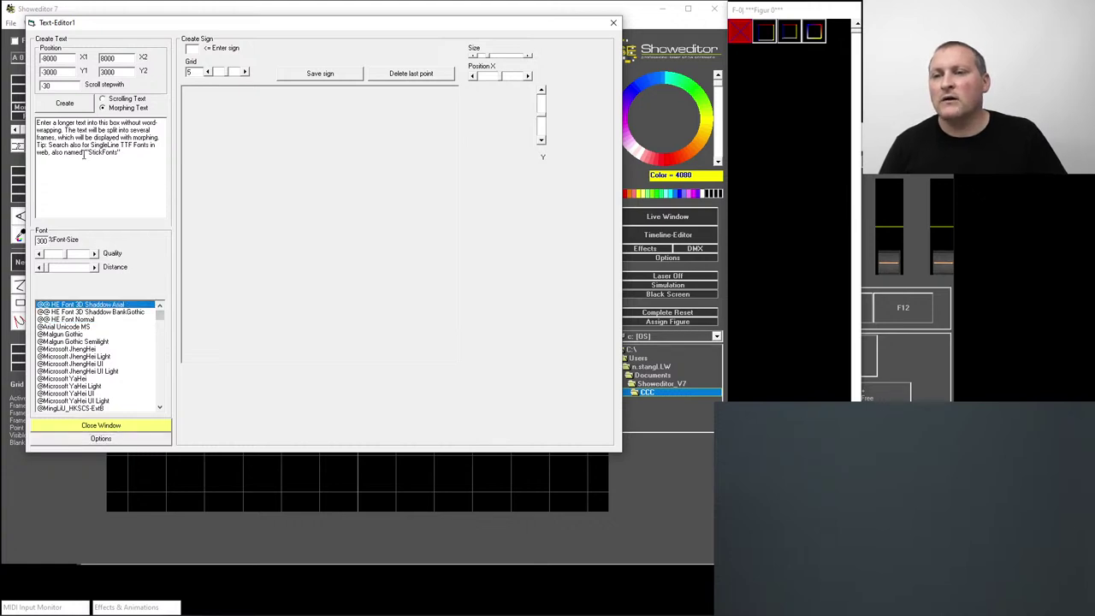
key("ctrl+a")
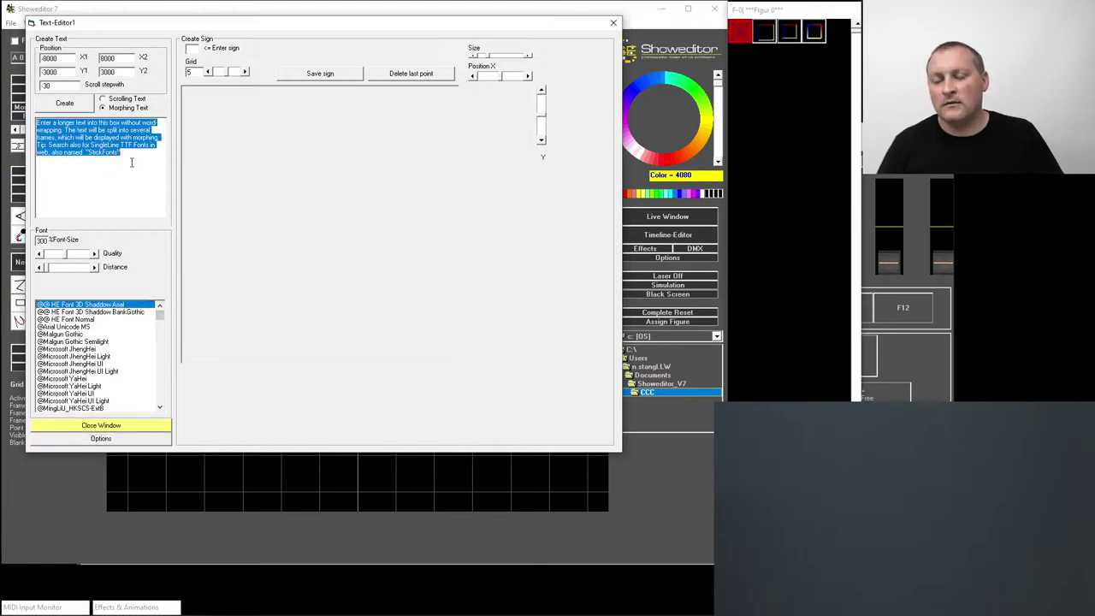
type("Text")
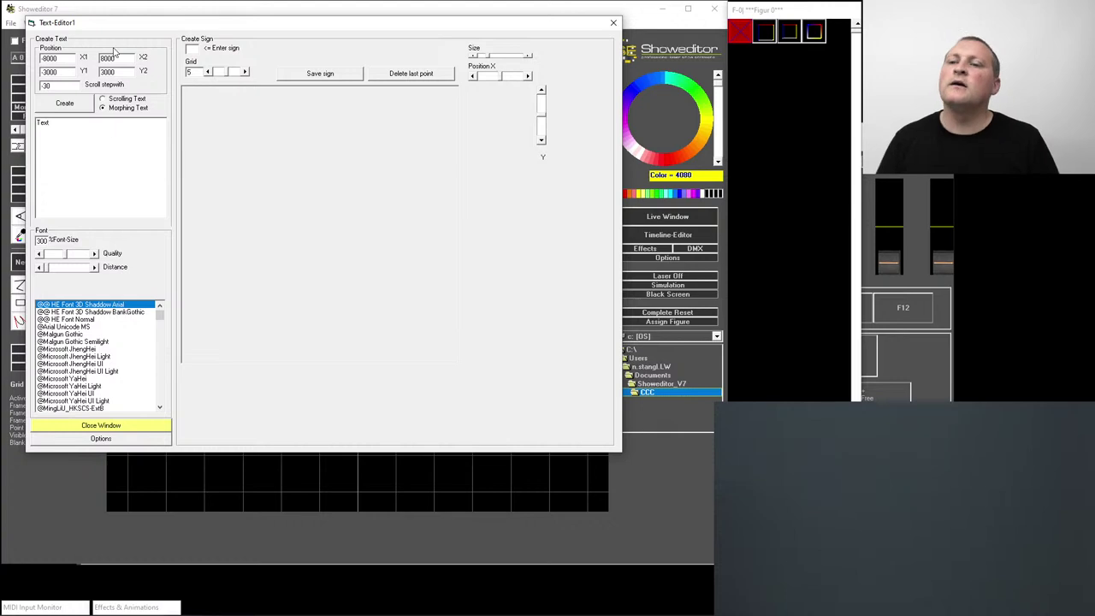
left_click(64, 103)
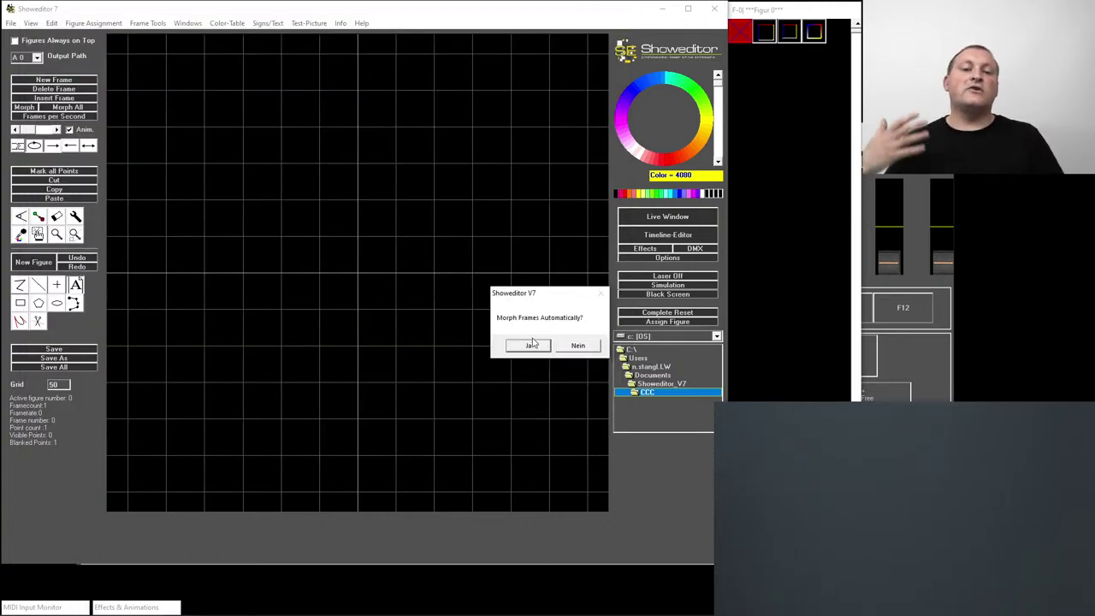
left_click(527, 346)
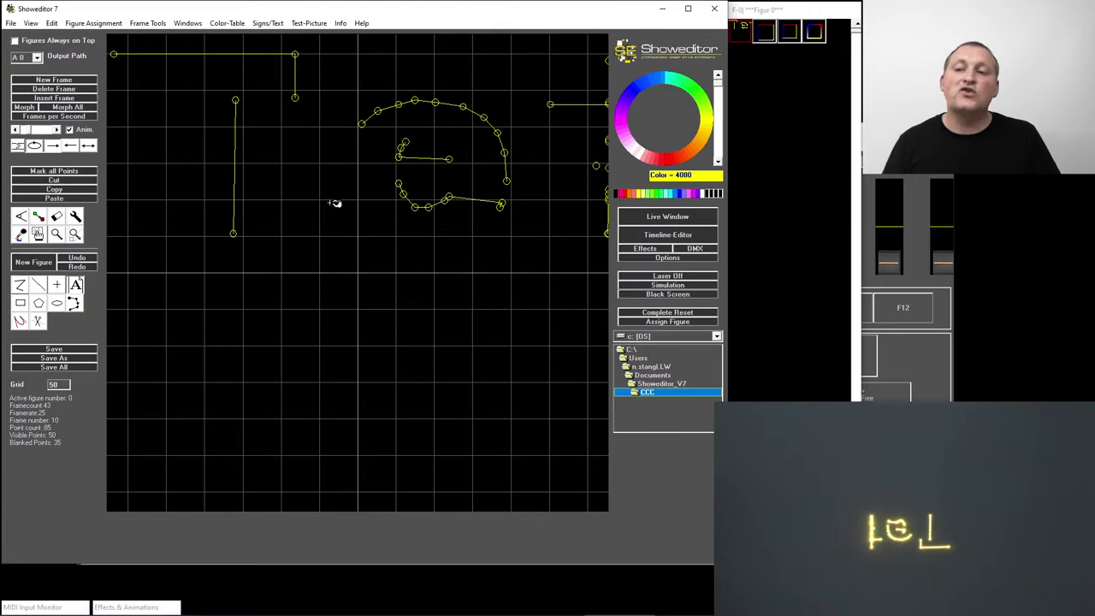
- On a new figure, regenerate the morphing 'Text' figure, then clear the canvas again
left_click(43, 264)
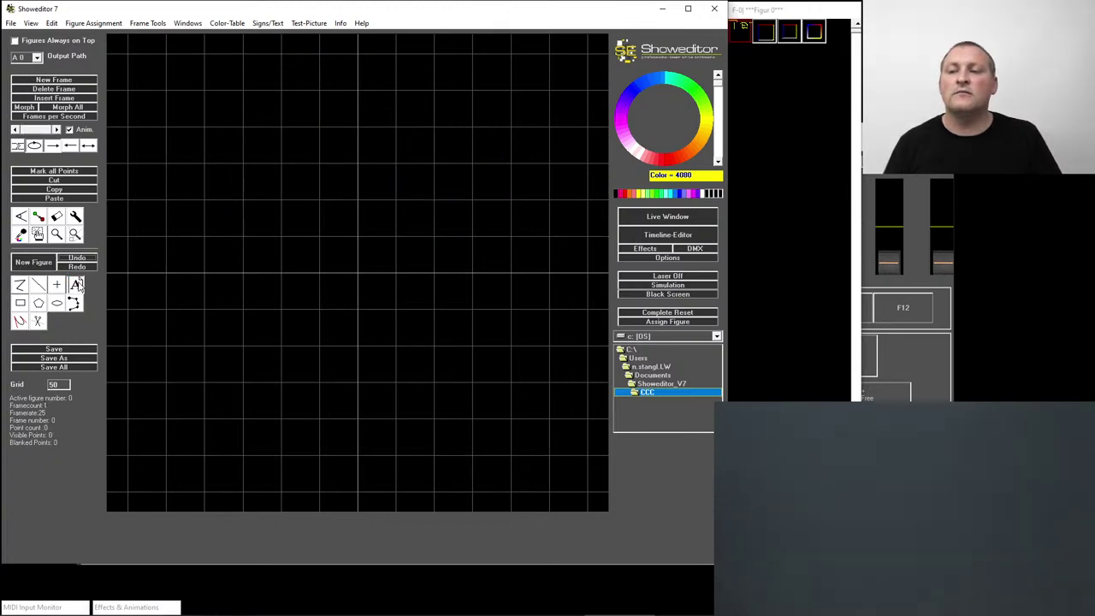
left_click(75, 284)
left_click_drag(36, 122, 130, 181)
type("Text")
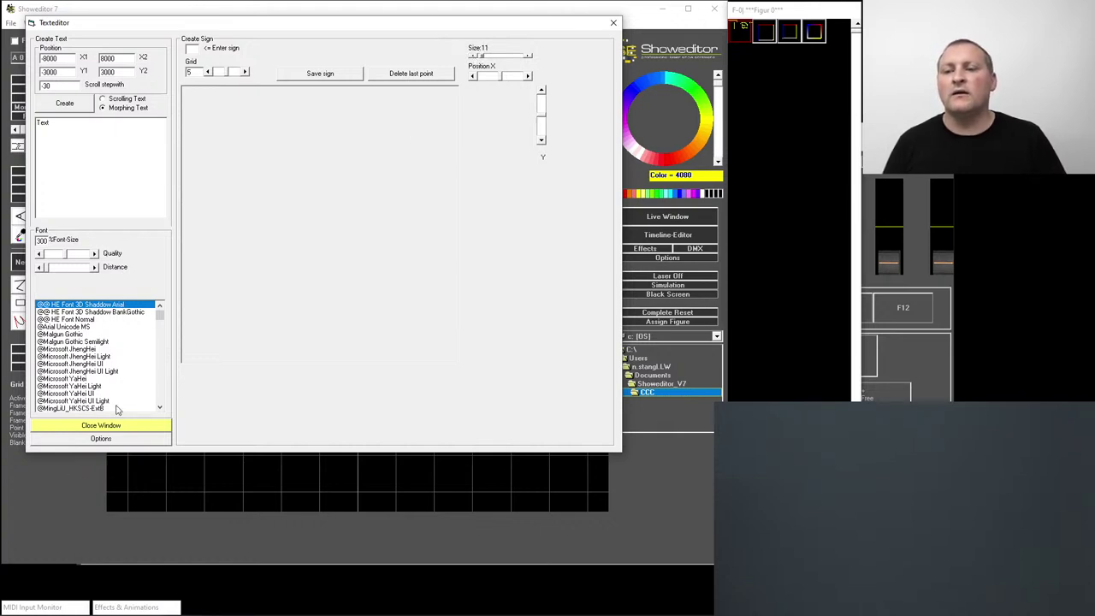
left_click(72, 106)
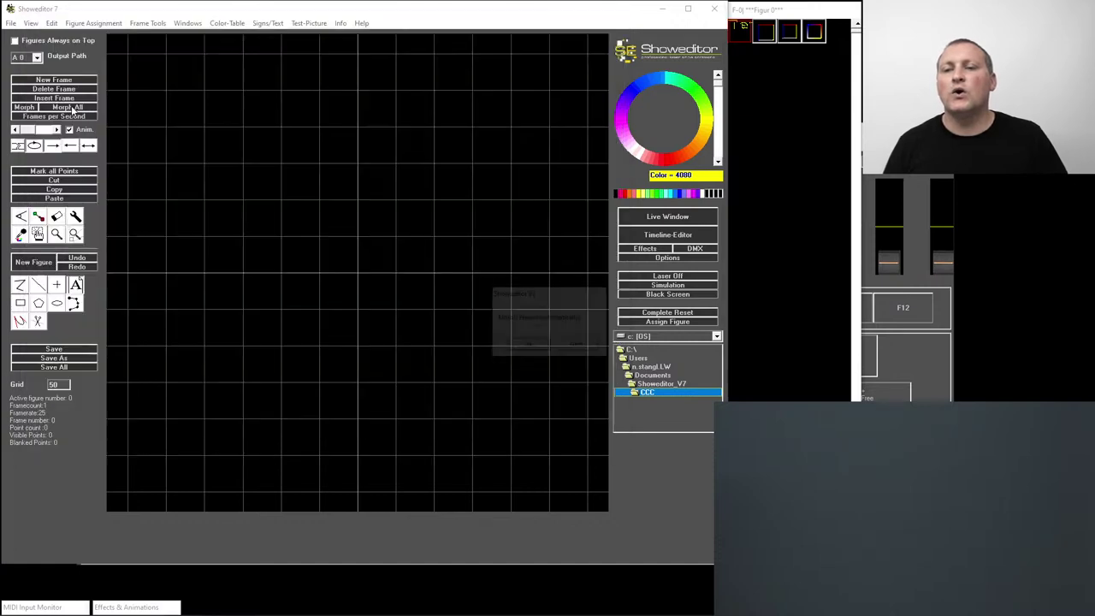
left_click(527, 345)
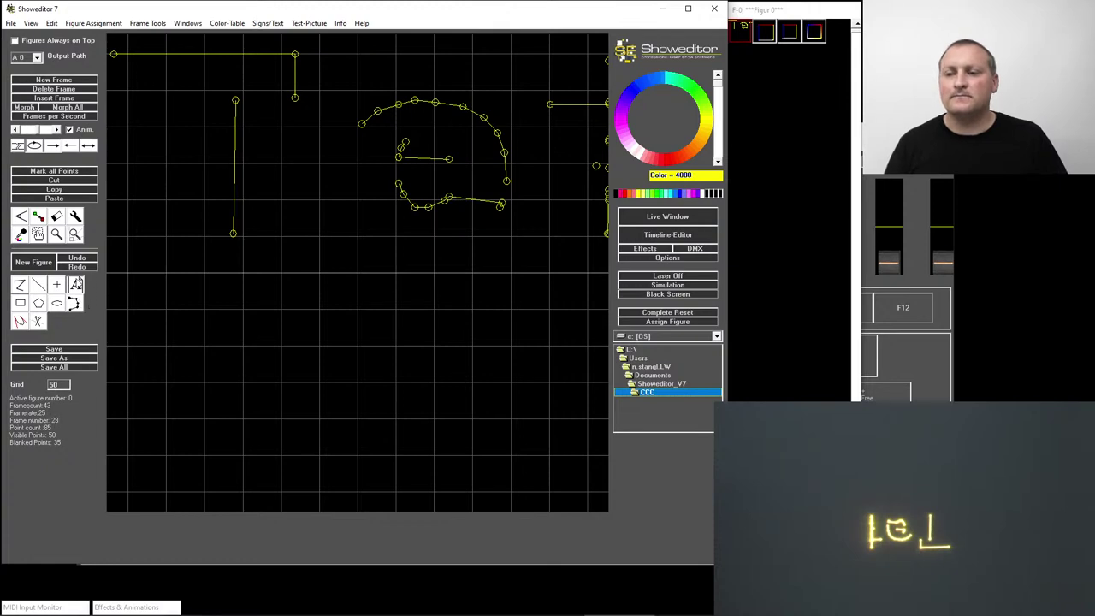
left_click(76, 285)
left_click(75, 284)
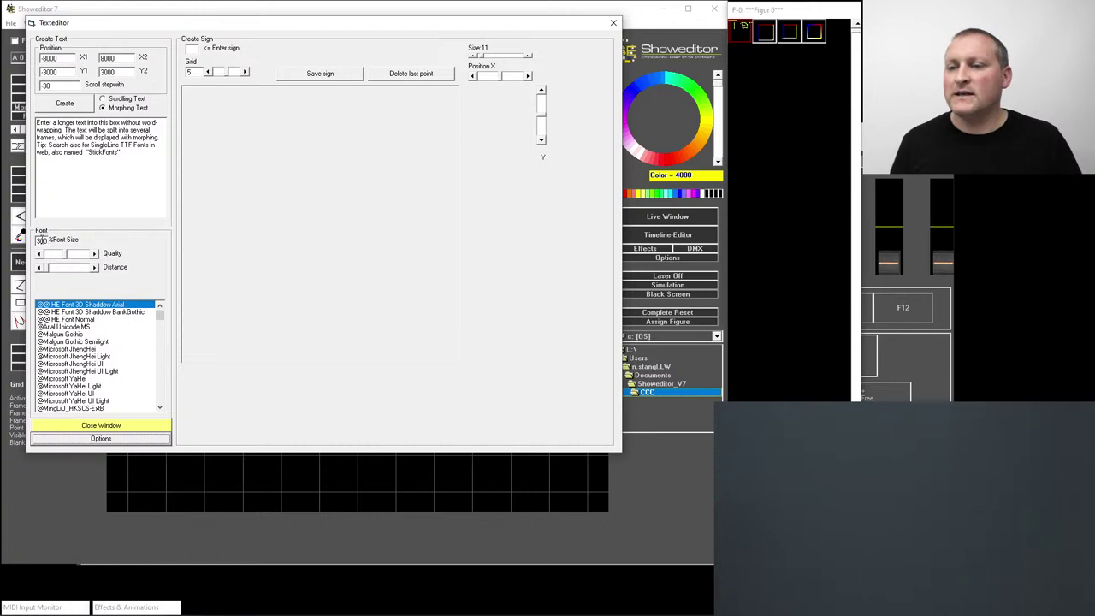
- Set the font size to 80 and generate a morphing 'Text' figure
left_click_drag(38, 239, 49, 240)
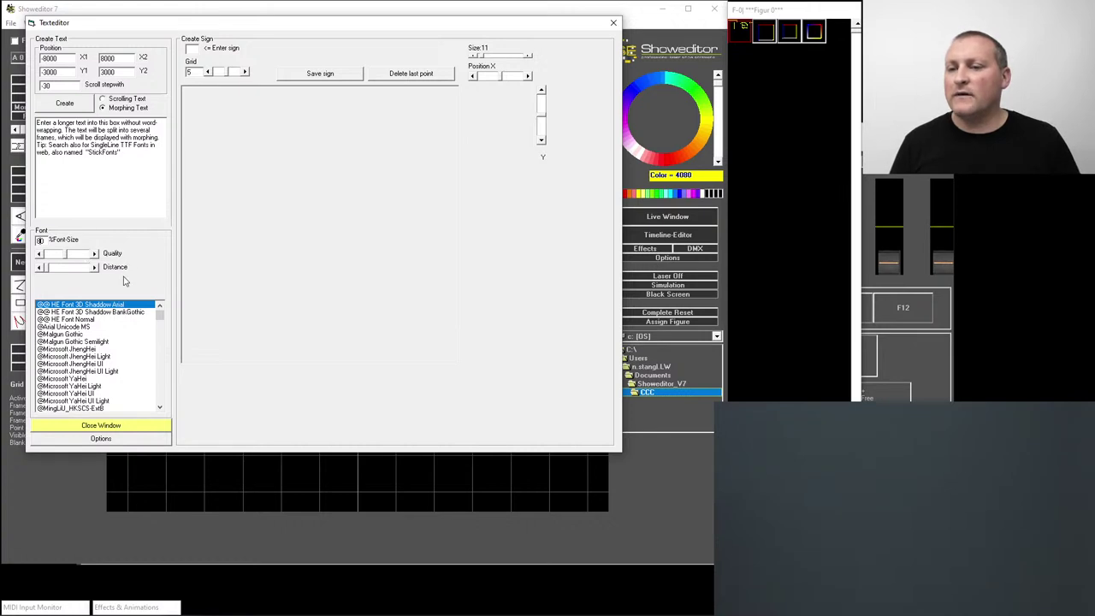
left_click_drag(140, 140, 112, 170)
type("Text")
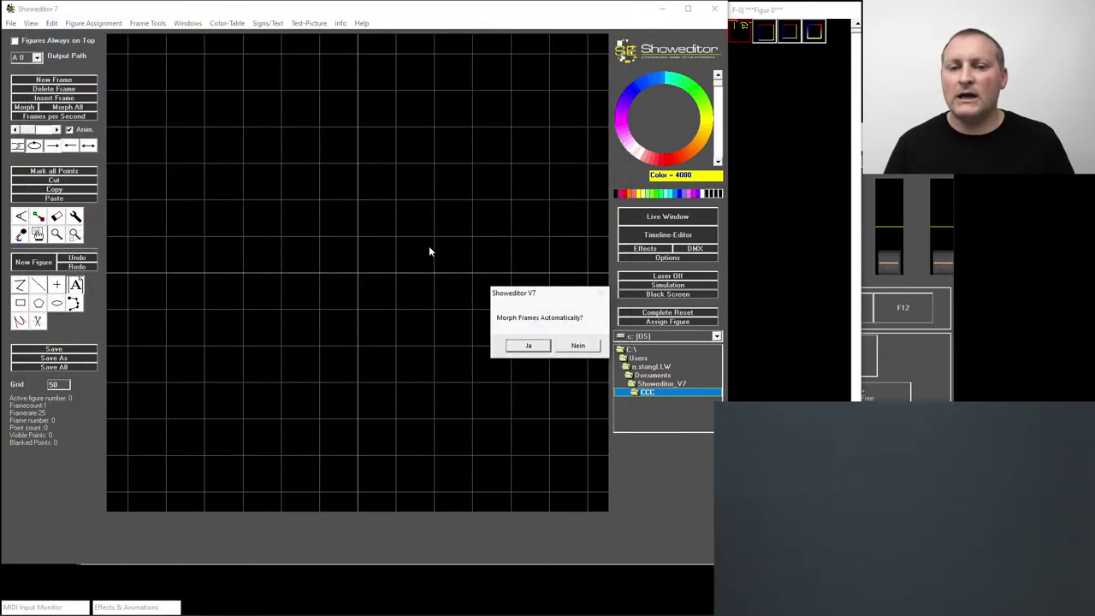
left_click(58, 107)
left_click(526, 347)
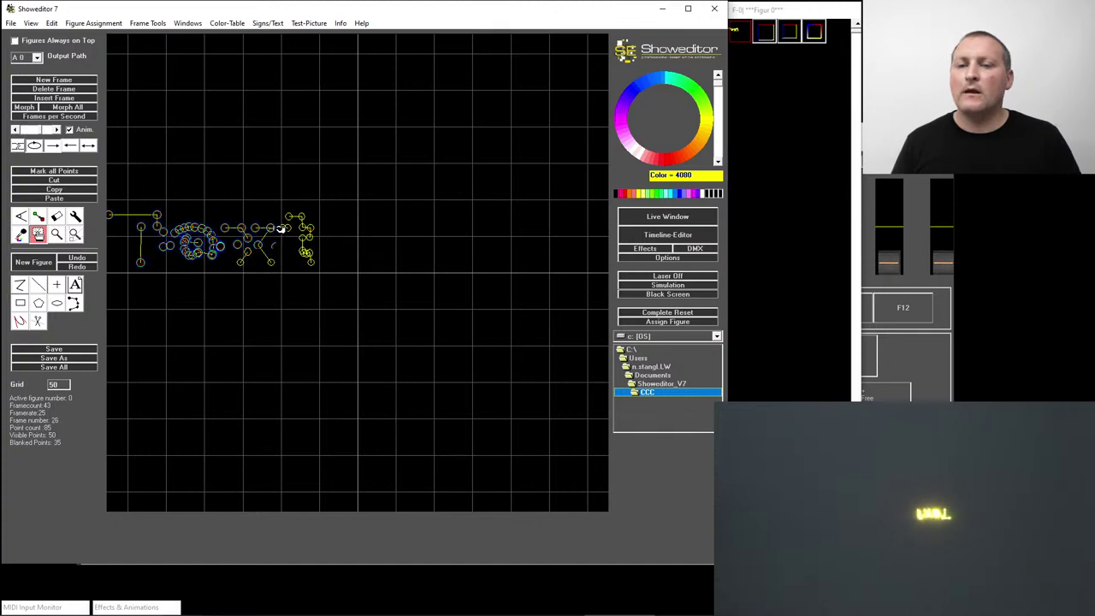
- Set the grid spacing to 5, then clear the canvas and reopen the text editor
double_click(55, 385)
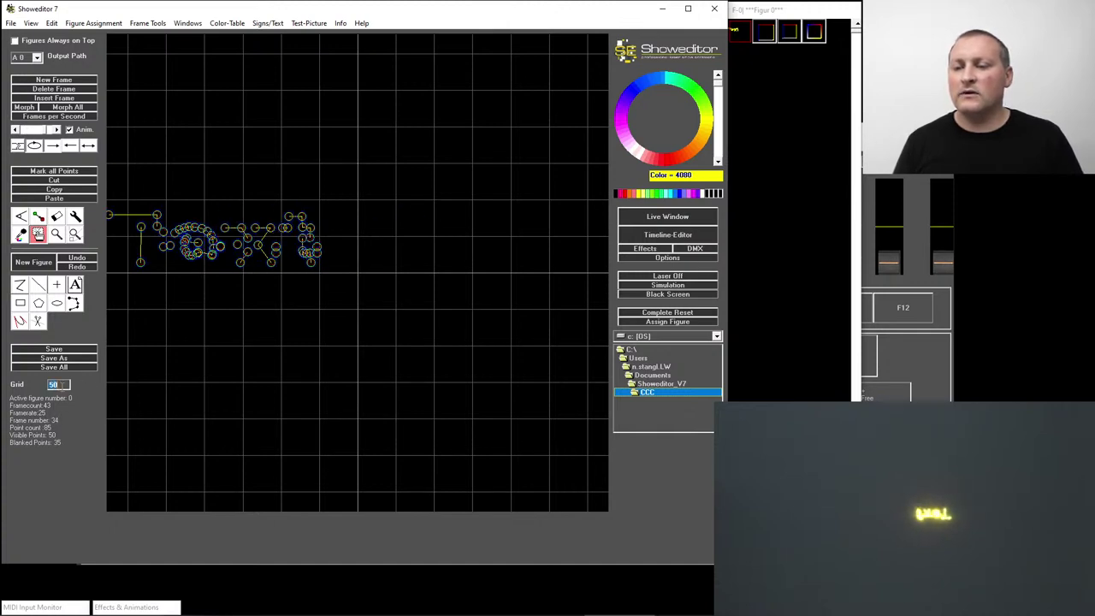
type("5")
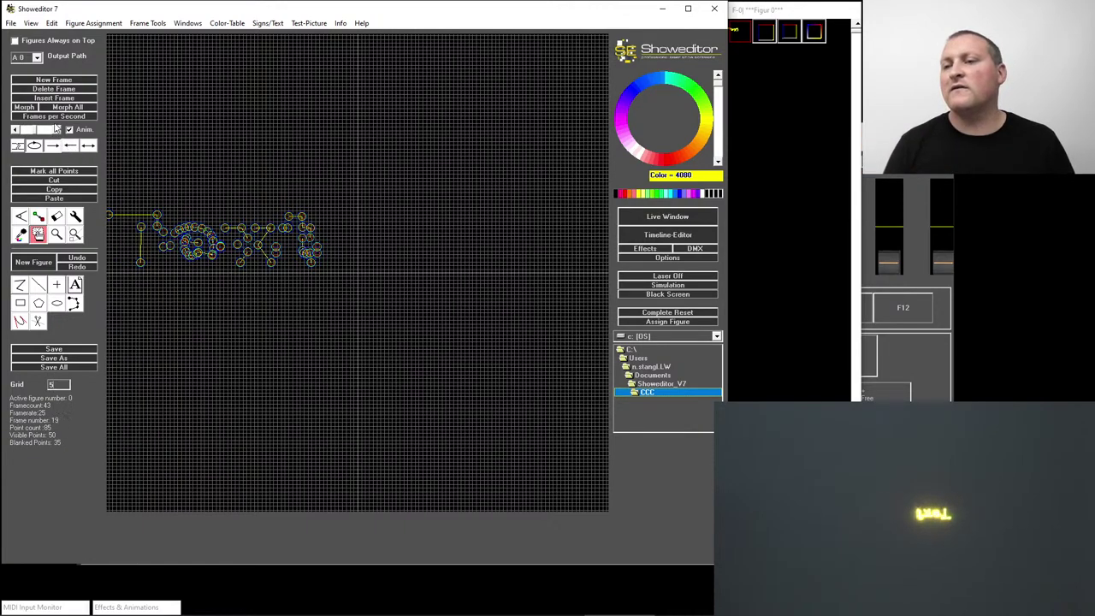
left_click(33, 262)
left_click(75, 284)
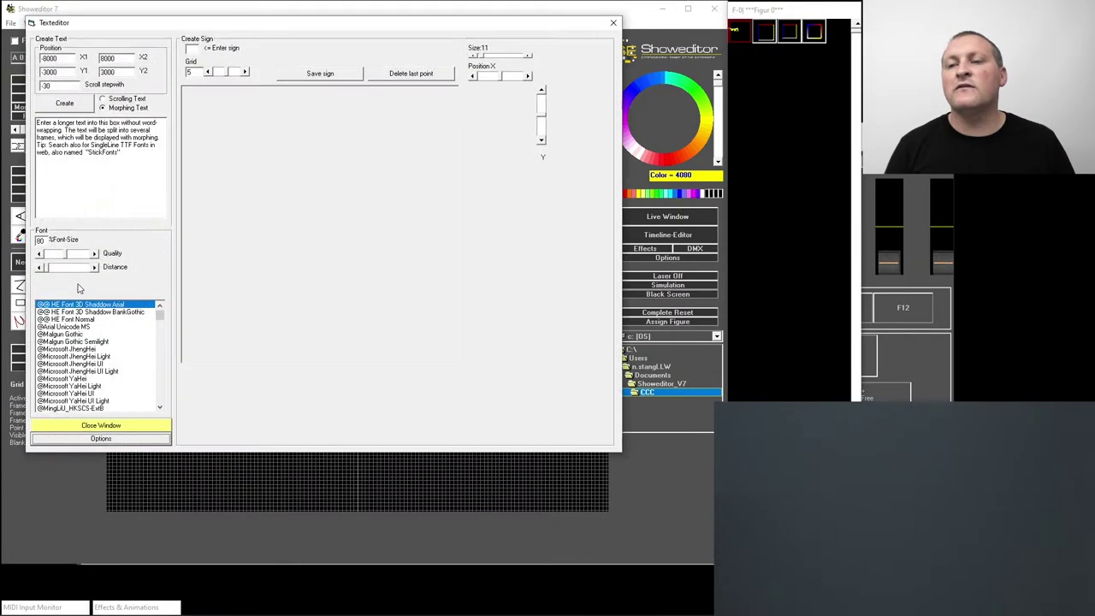
- Generate a 'Text' figure, declining automatic morphing between frames
left_click_drag(36, 122, 126, 170)
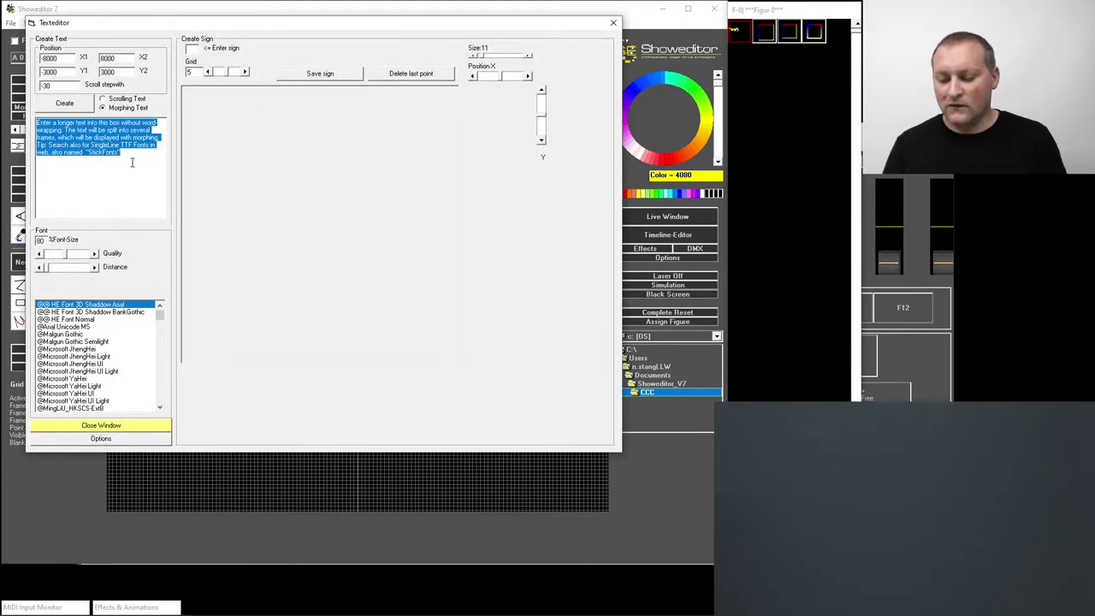
type("Text")
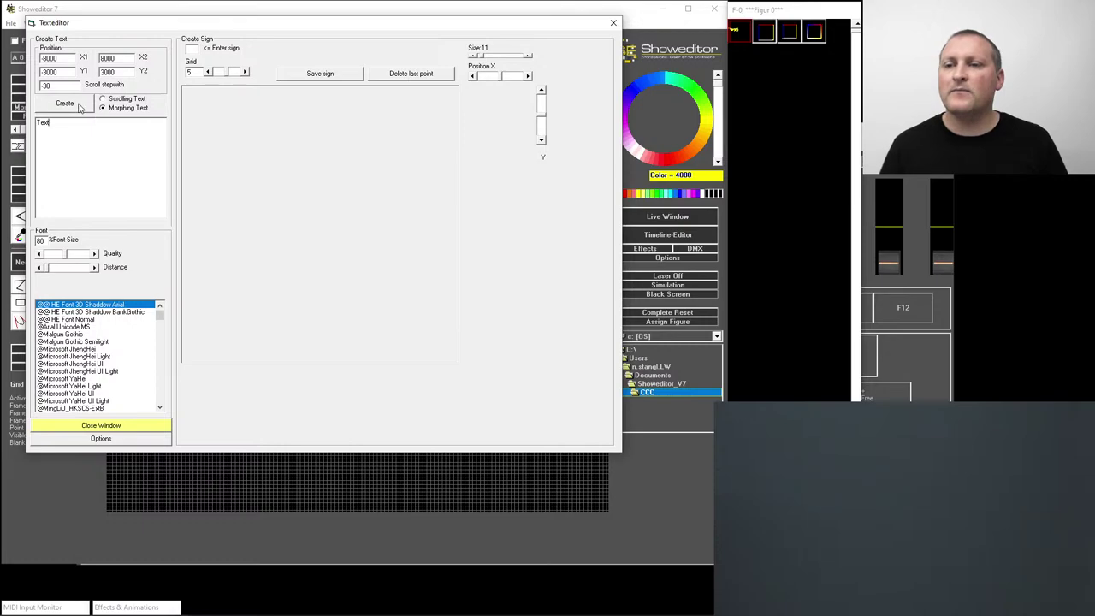
left_click(65, 103)
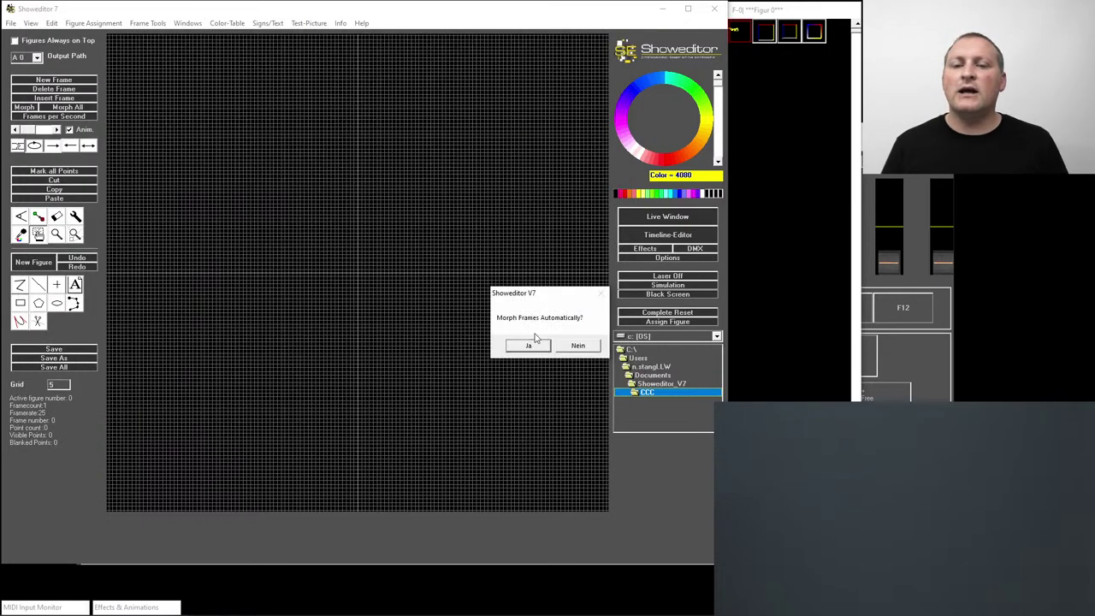
left_click(583, 344)
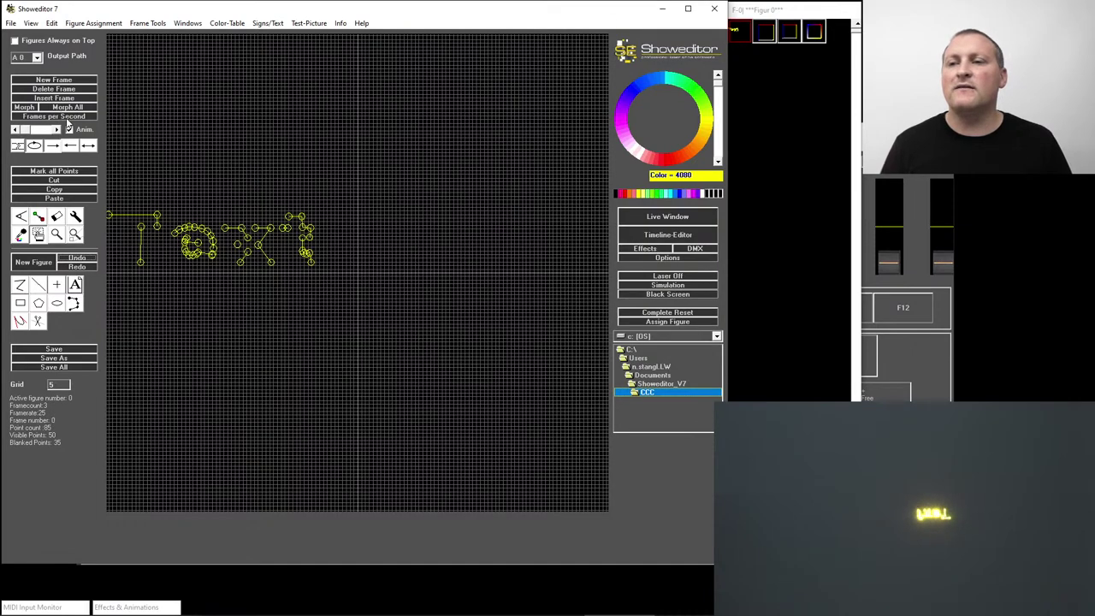
- Stop the frame animation, delete the two extra frames, and select all the text's points
left_click(69, 129)
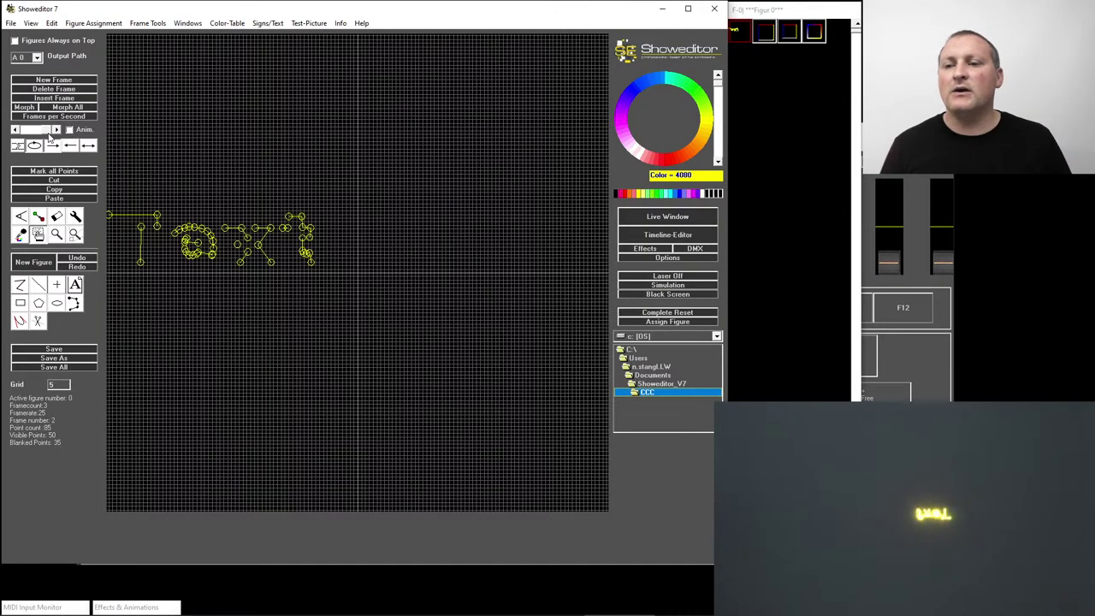
mouse_move(38, 129)
left_mouse_down()
mouse_move(24, 131)
mouse_move(49, 133)
left_mouse_up()
left_click(64, 91)
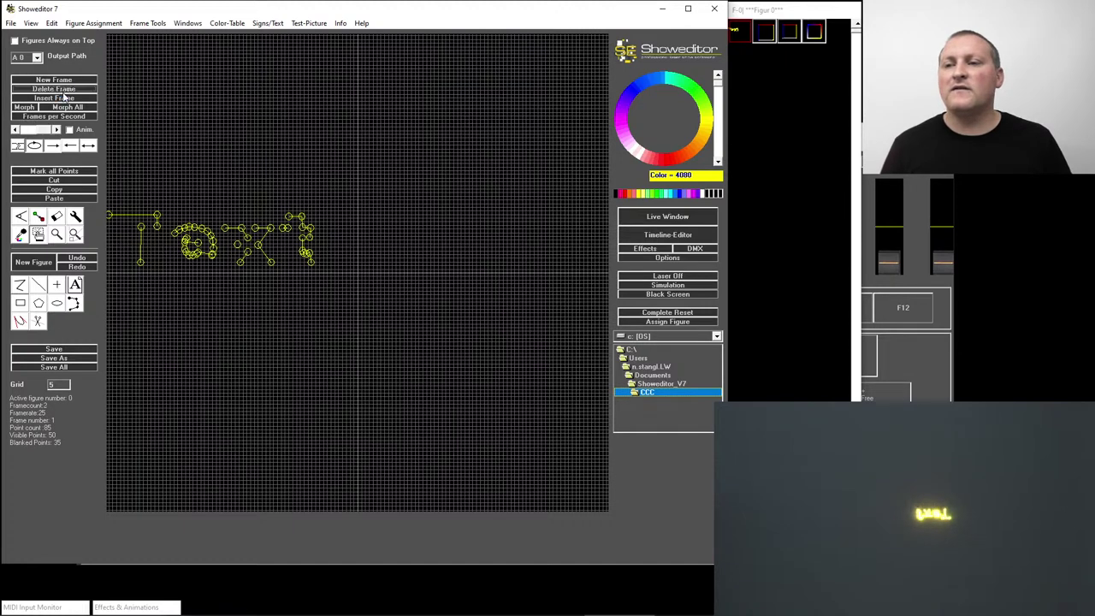
left_click(64, 91)
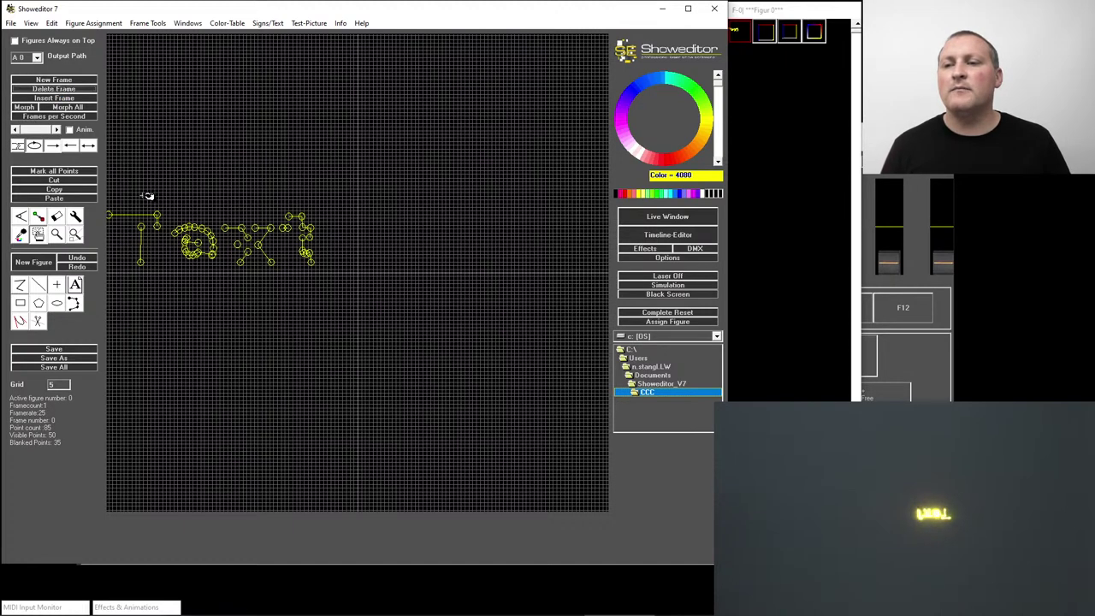
left_click_drag(366, 186, 86, 271)
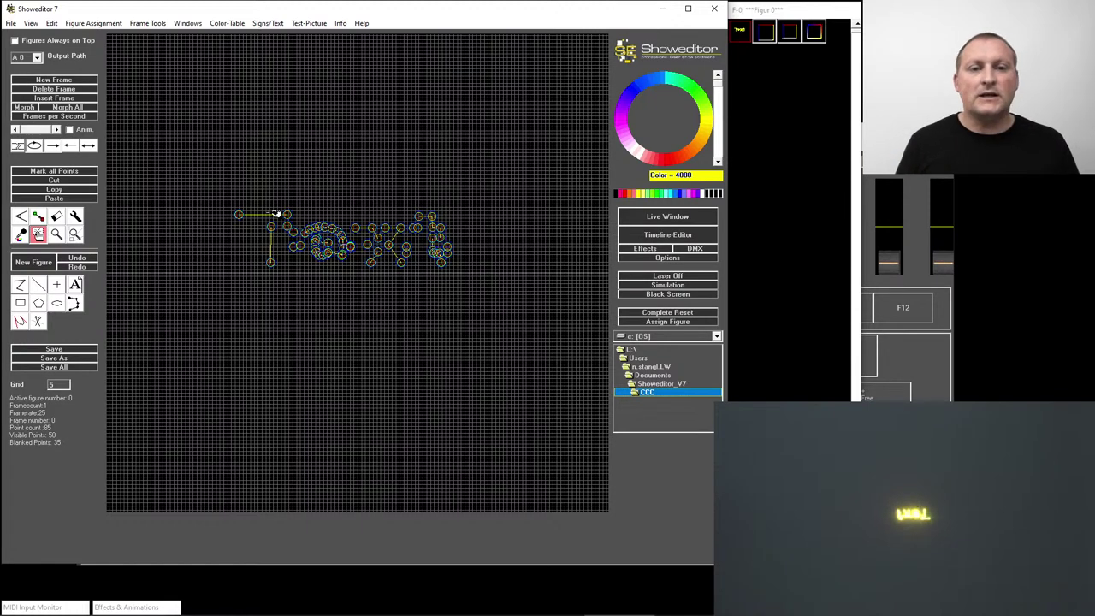
- Enable Mirror Y in the Output options and save the settings
left_click(668, 259)
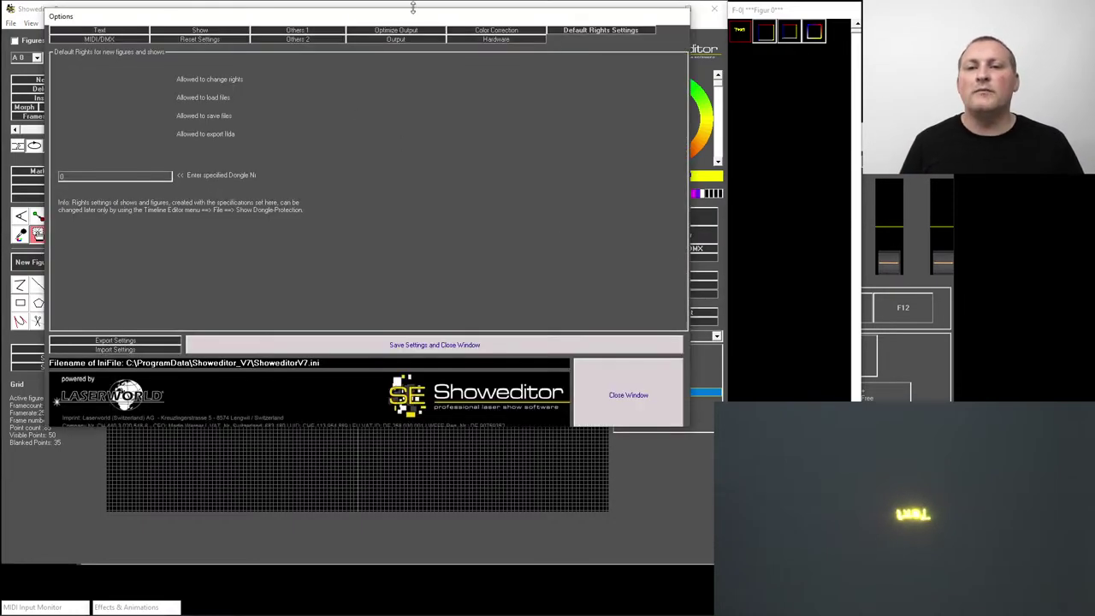
left_click(403, 39)
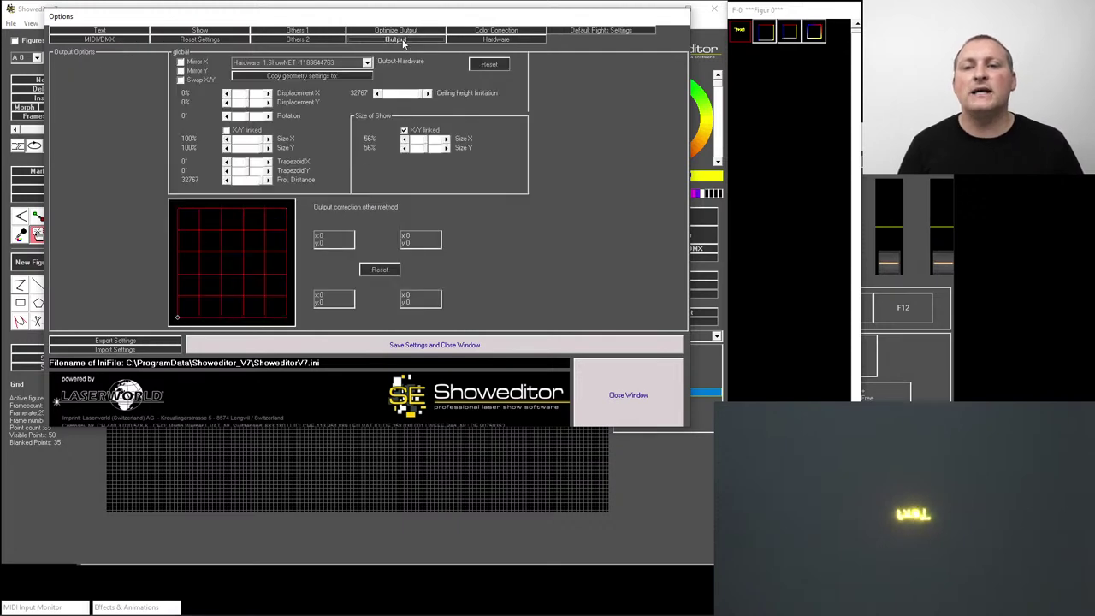
left_click(180, 71)
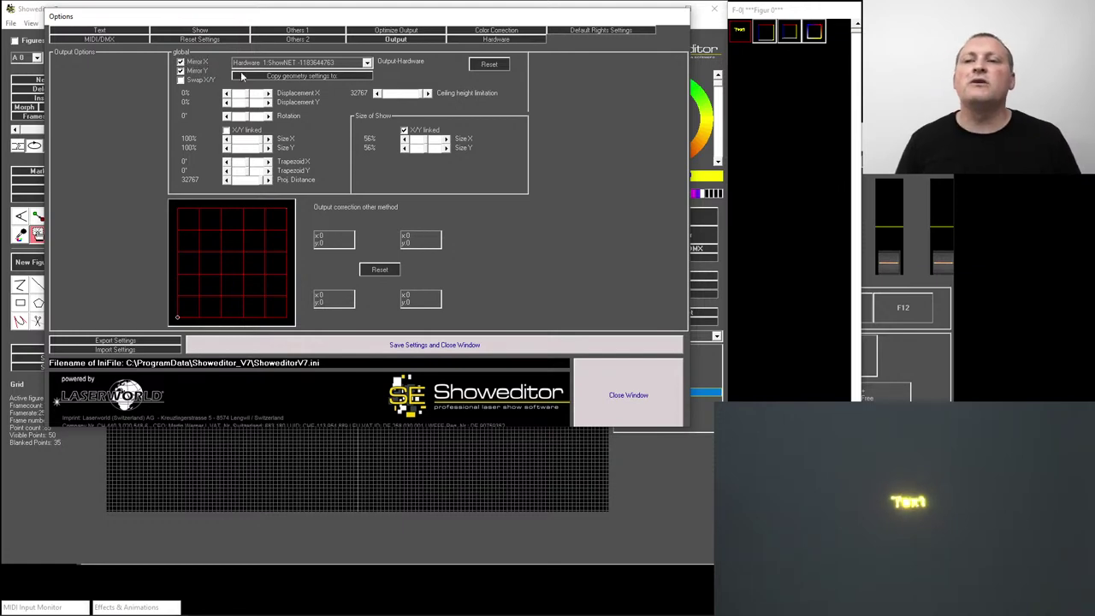
left_click(479, 344)
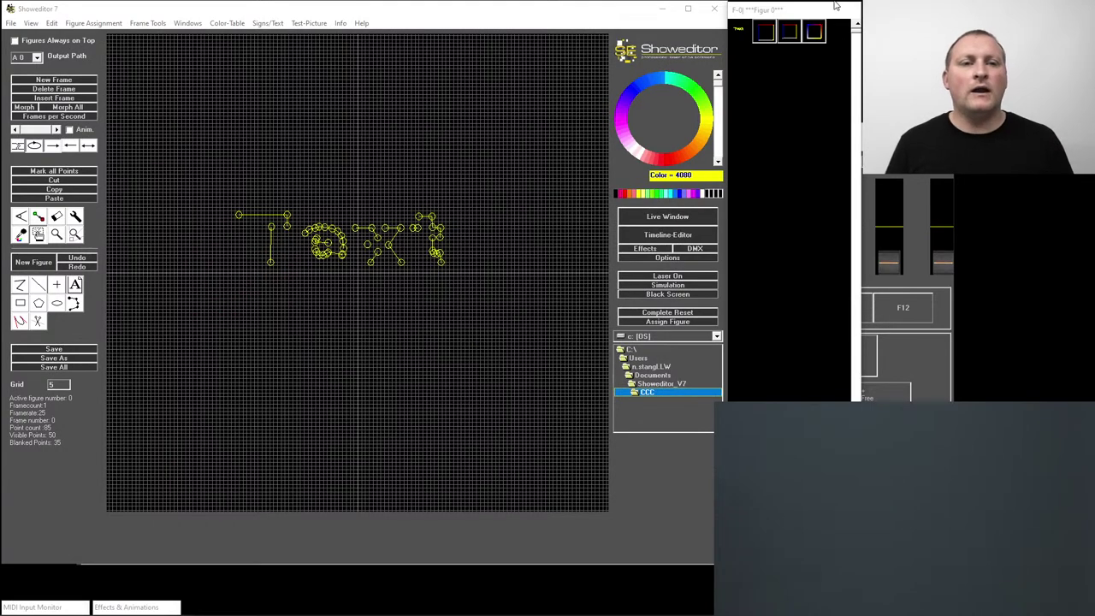
- Select the Text figure, switch the laser output on, then start a new empty figure
left_click(741, 36)
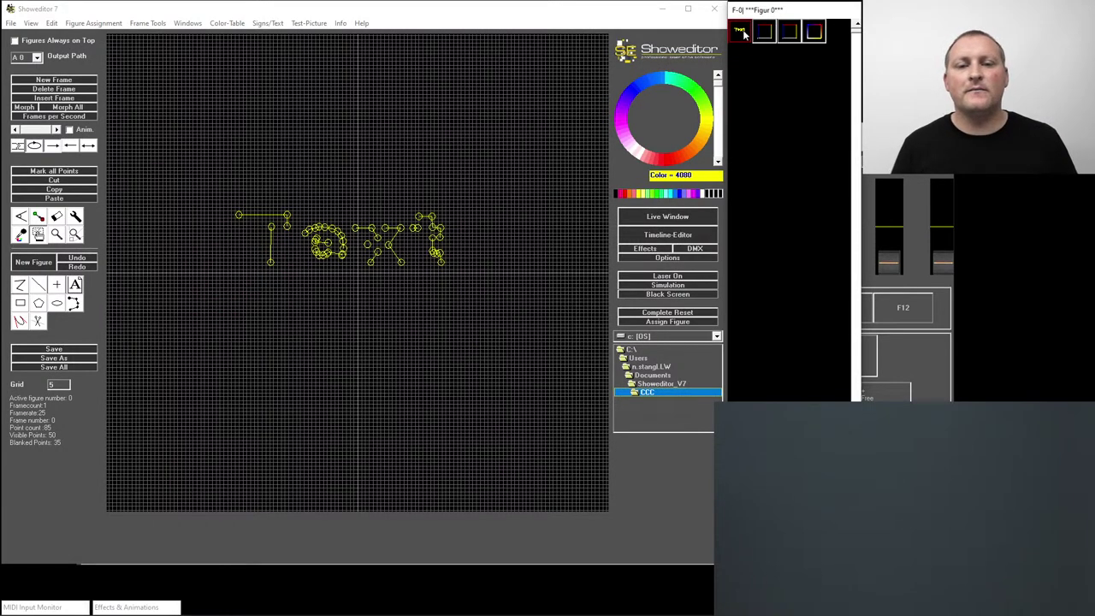
left_click(680, 277)
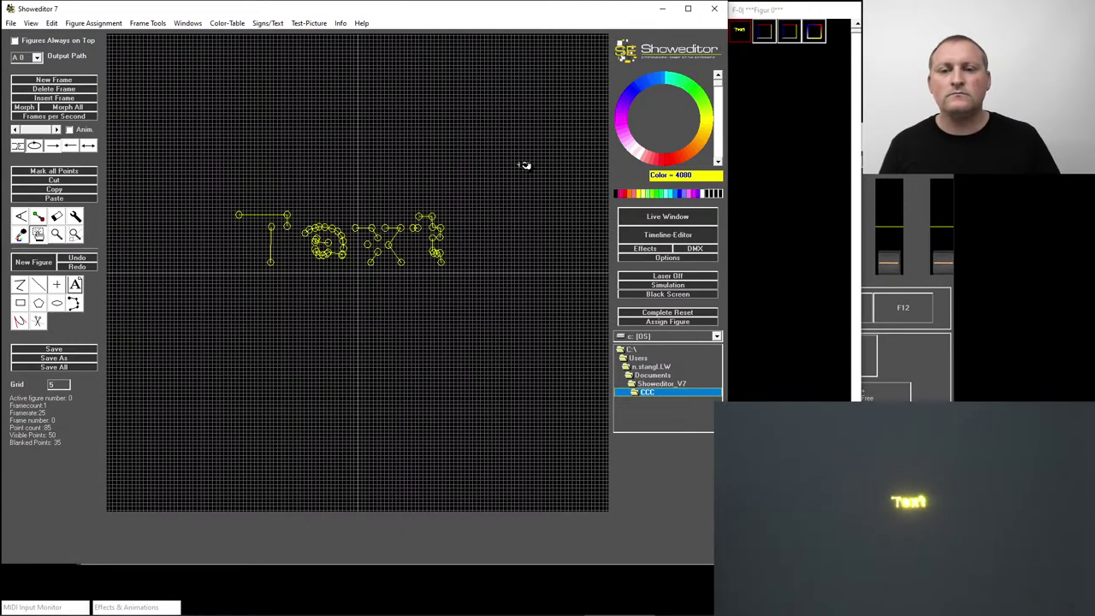
left_click(44, 261)
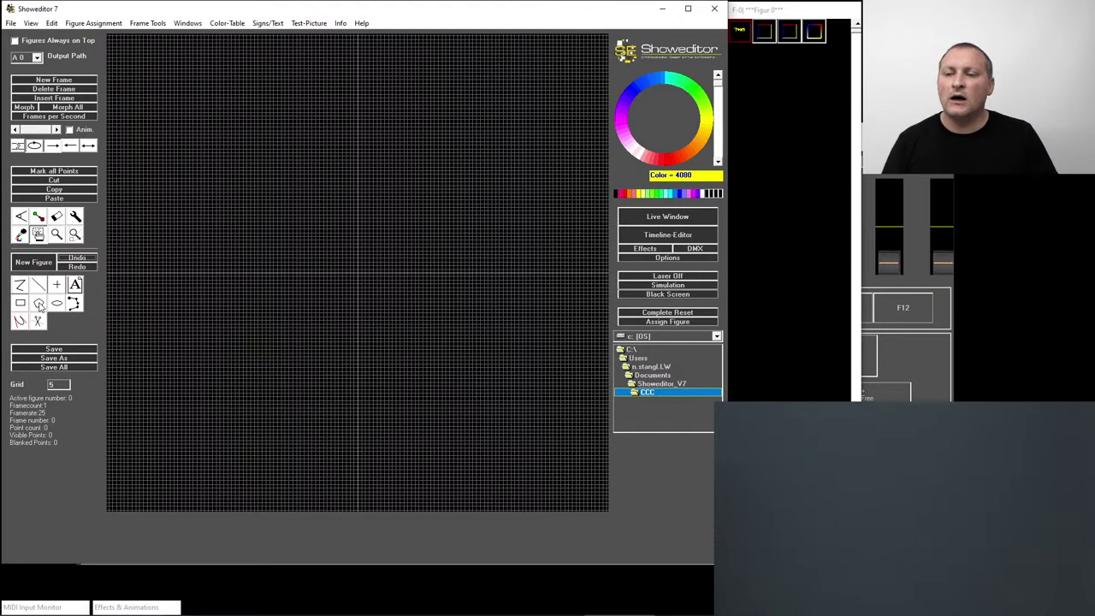
- On a new figure, draw a hexagon in the upper left, confirming 6 overlapping edges
left_click(35, 263)
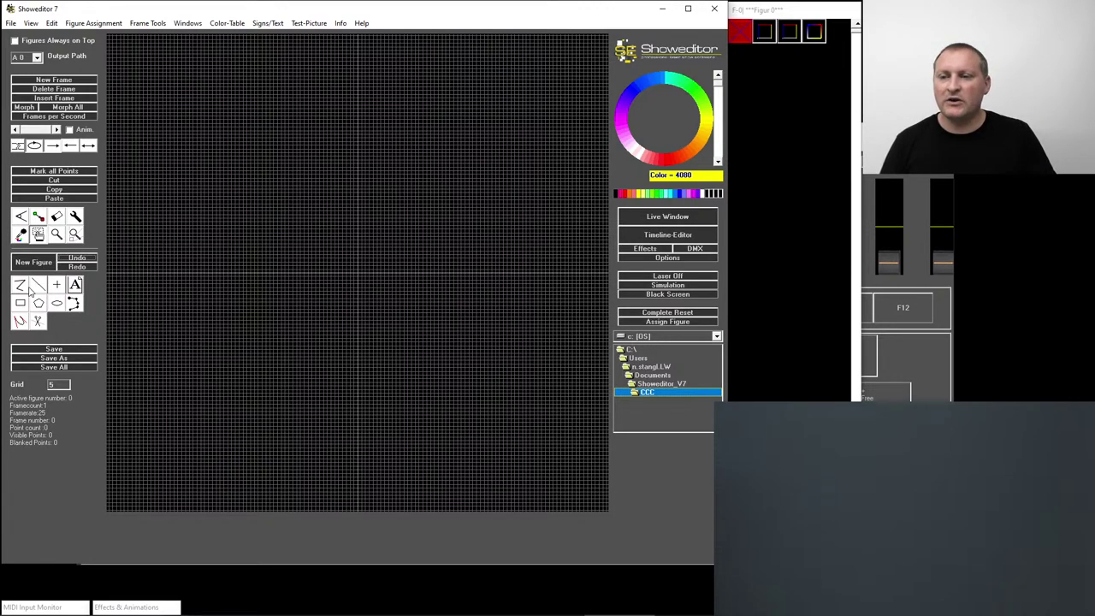
left_click(38, 305)
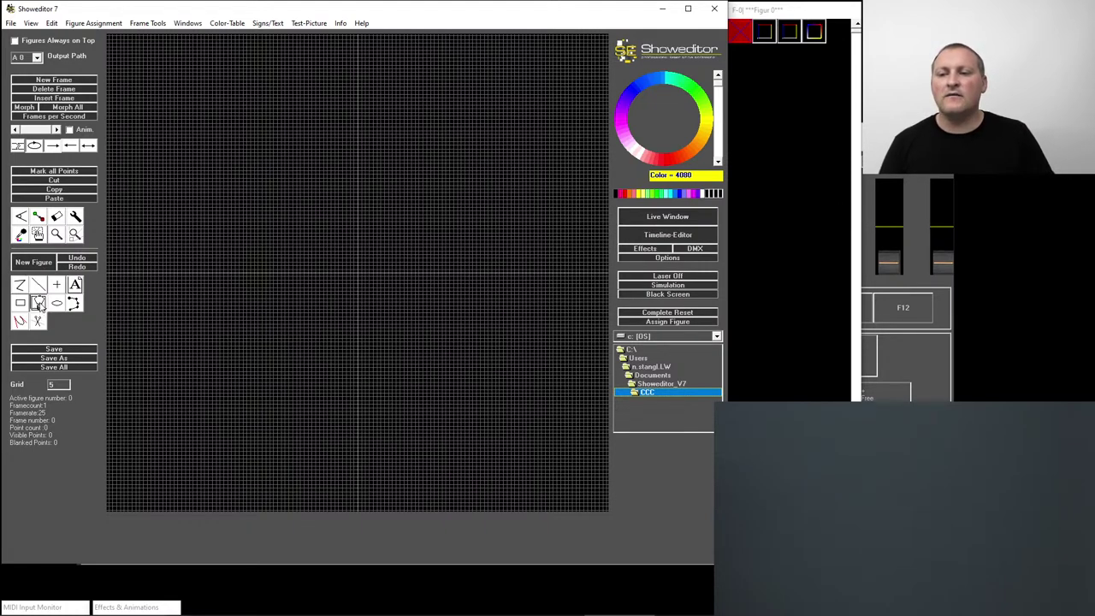
left_click_drag(274, 149, 359, 213)
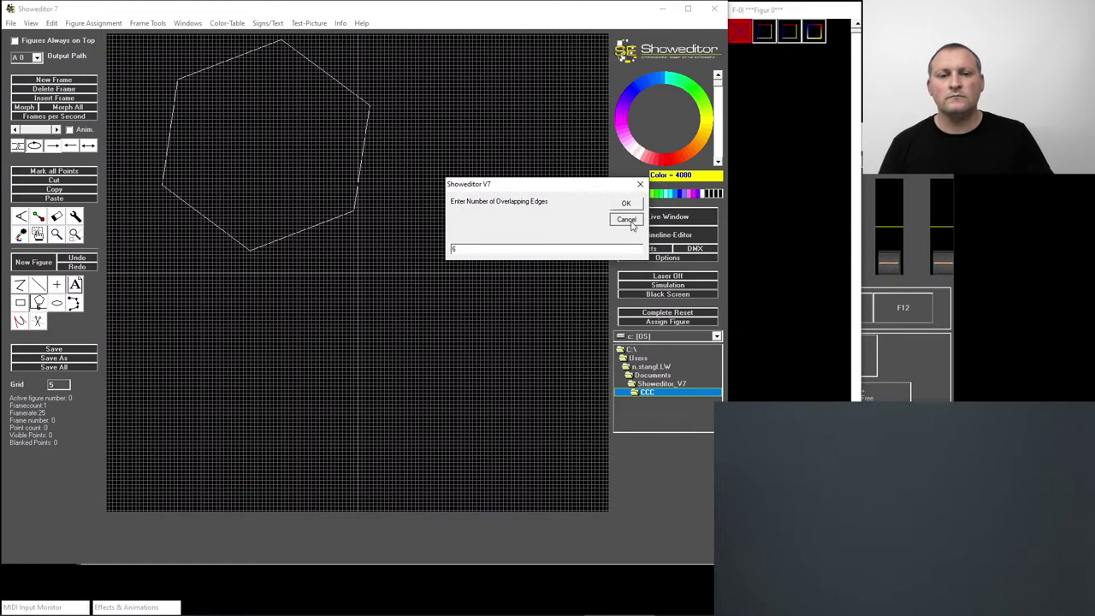
left_click(626, 203)
- Start a new figure and draw a large 60-corner polygon circle filling the canvas
left_click(52, 266)
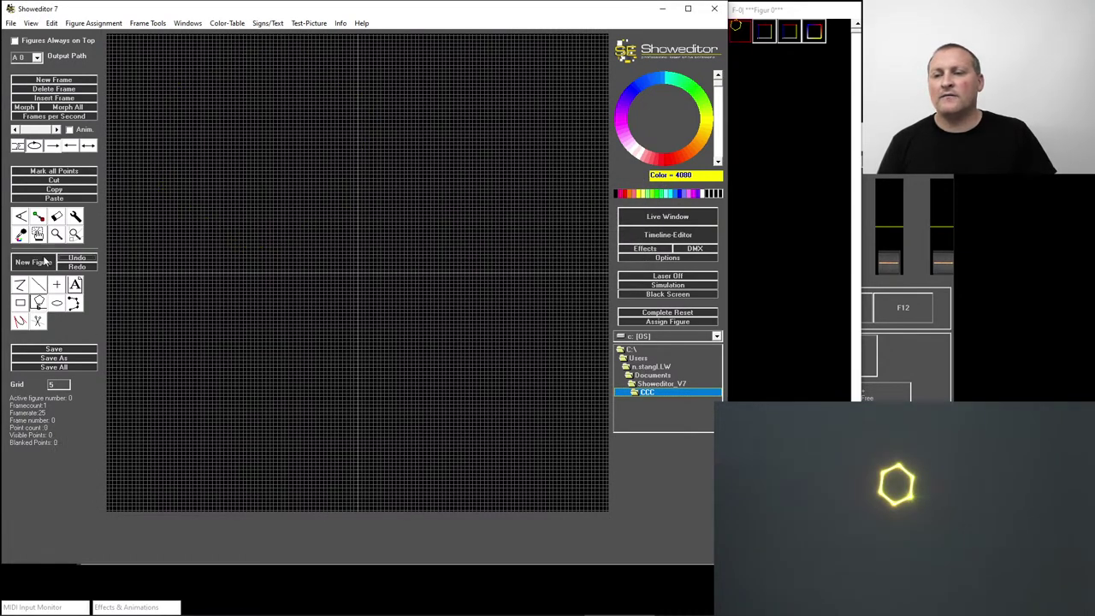
left_click(39, 304)
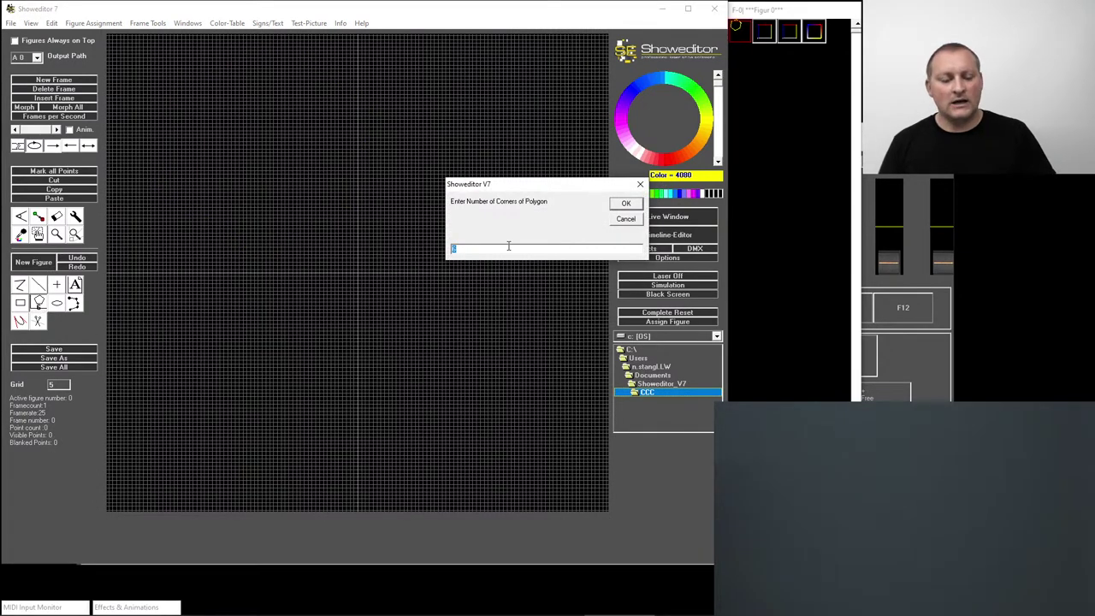
type("60")
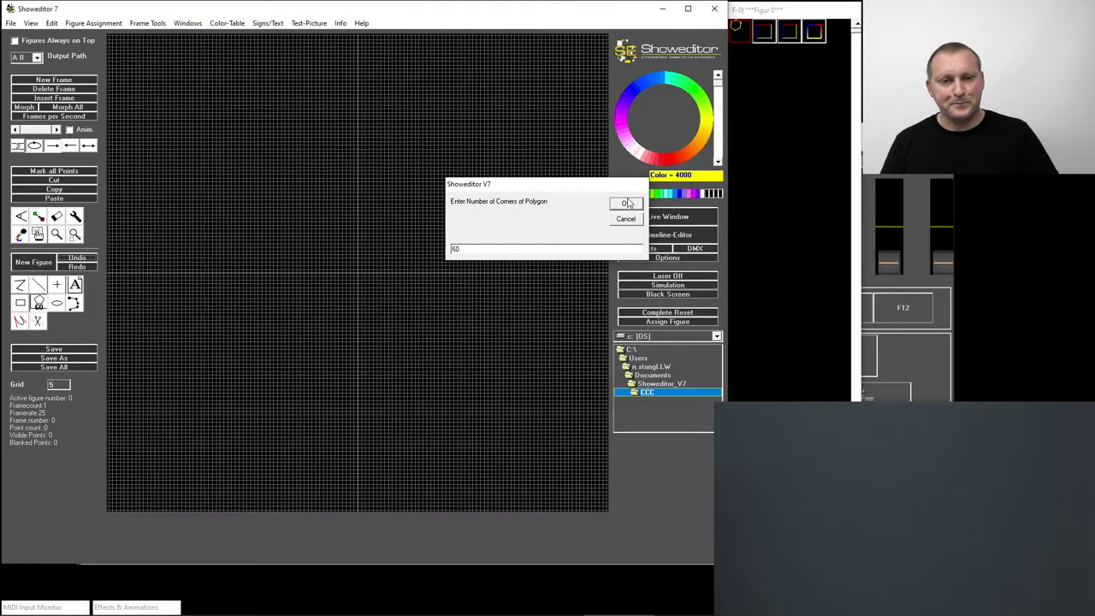
left_click(625, 204)
left_click_drag(363, 272, 508, 426)
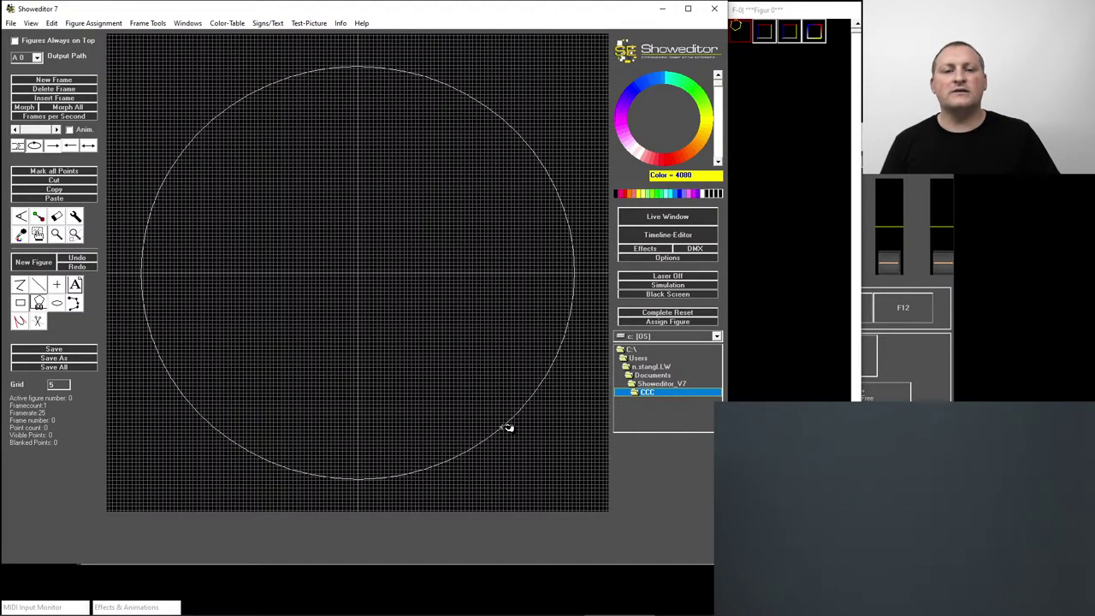
left_click_drag(508, 427, 508, 426)
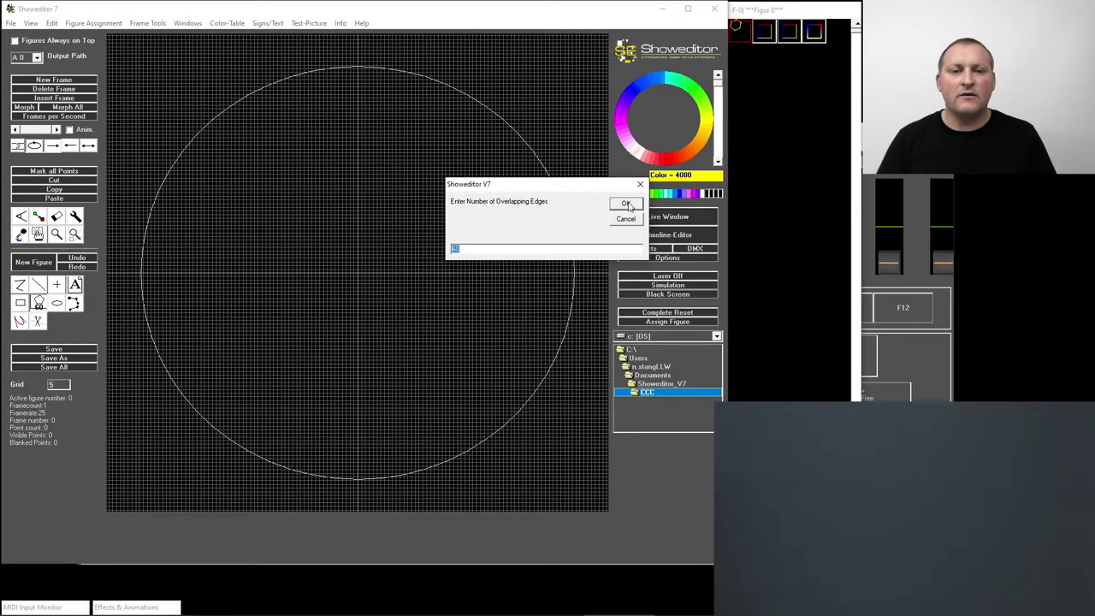
left_click(627, 205)
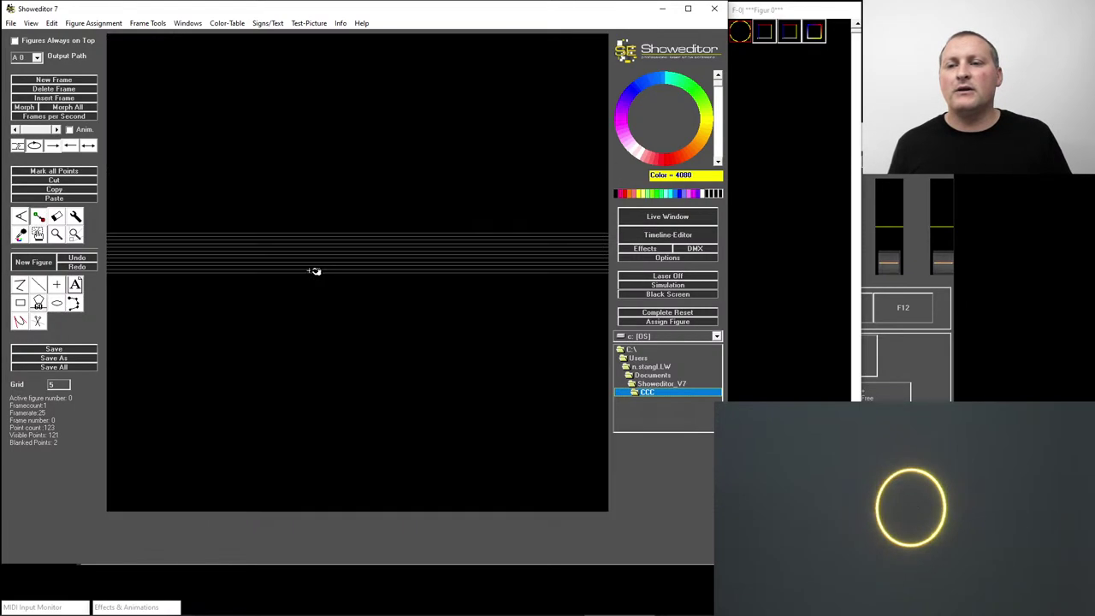
- Choose white as the drawing colour and restore the circle's full set of points
left_click(704, 195)
left_click(37, 233)
left_click(342, 274)
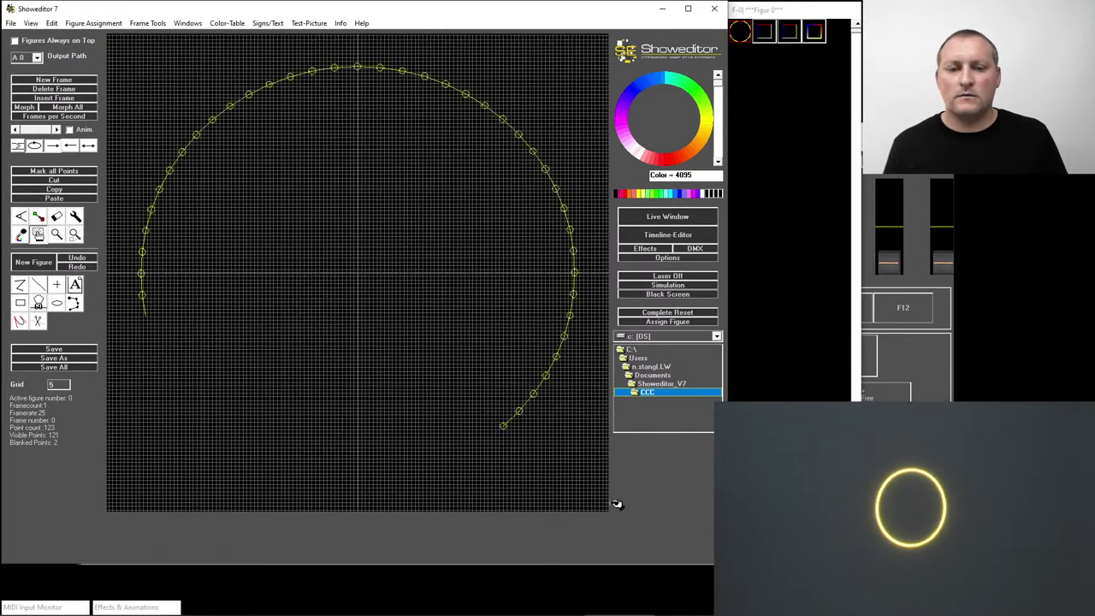
left_click(549, 481)
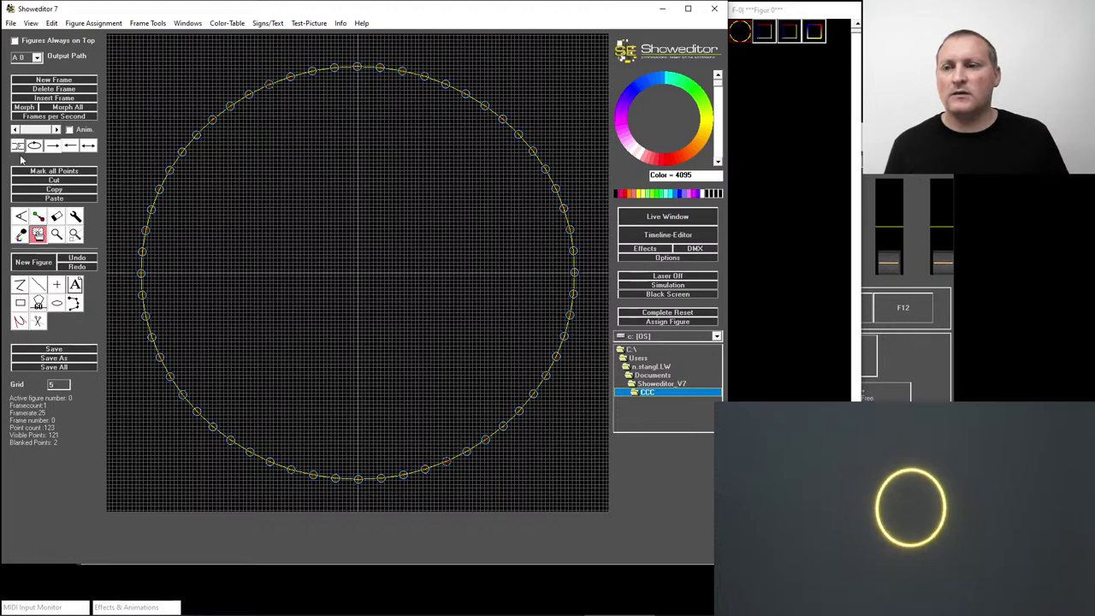
- Recolour the circle white and switch its point optimization to corner optimization only, accepting the warning
left_click(38, 216)
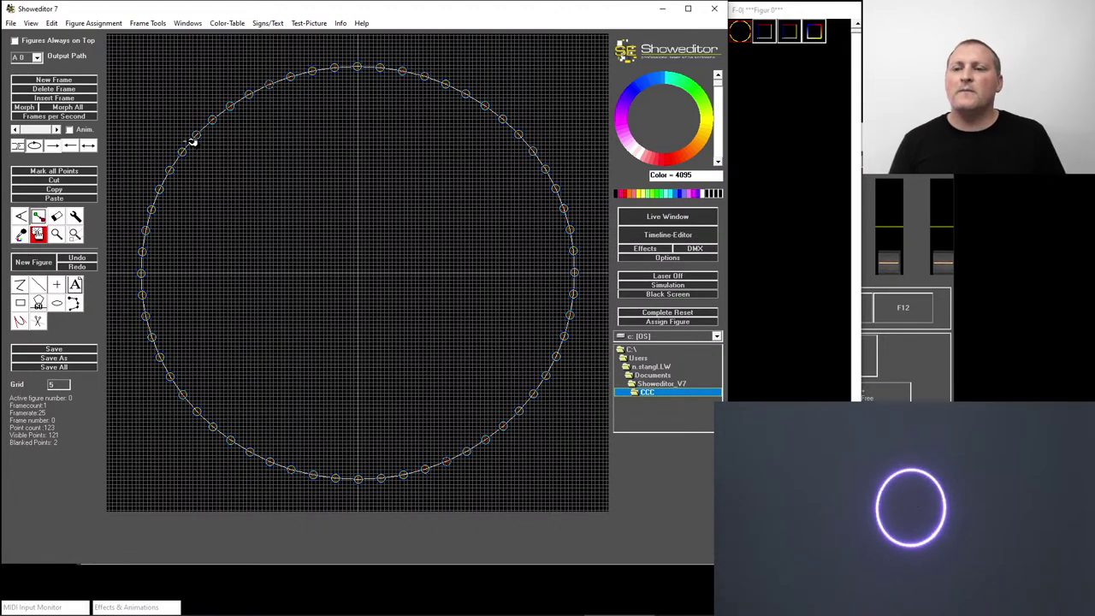
left_click(76, 217)
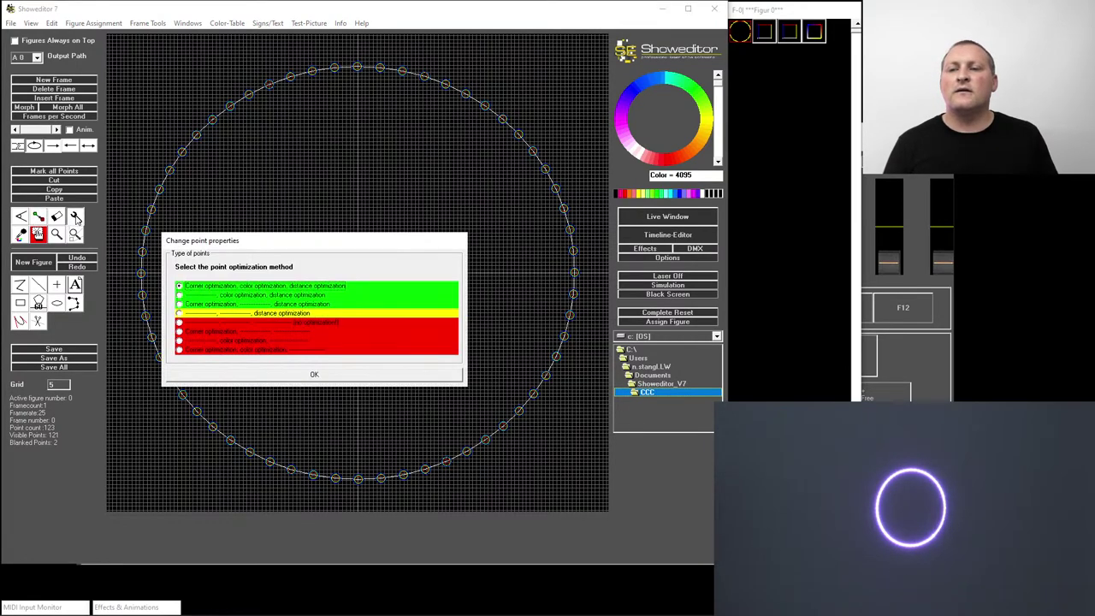
left_click(179, 295)
left_click(179, 305)
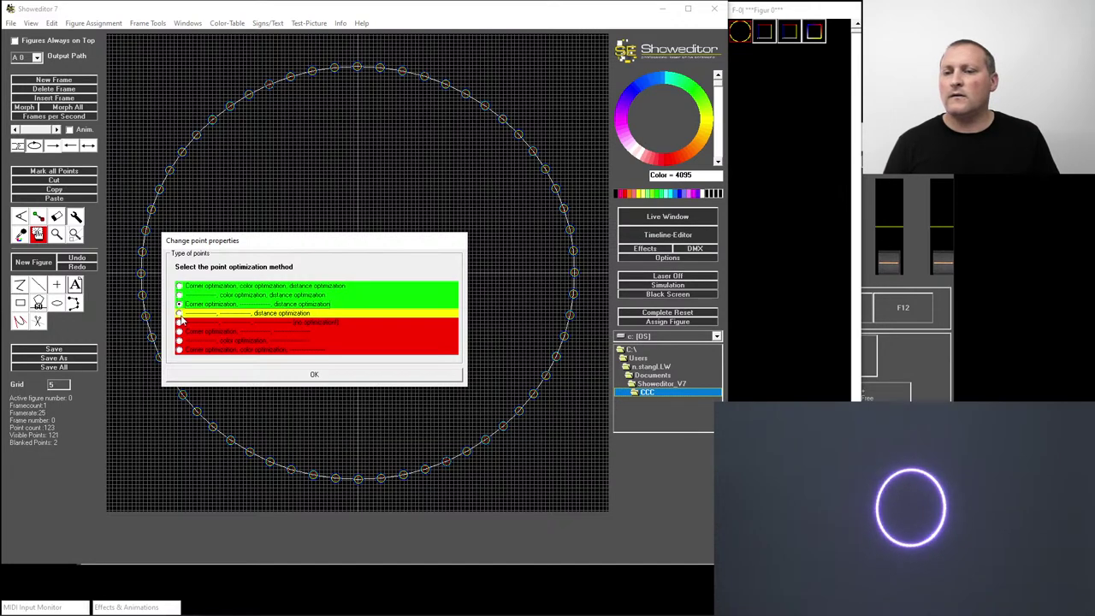
left_click(178, 313)
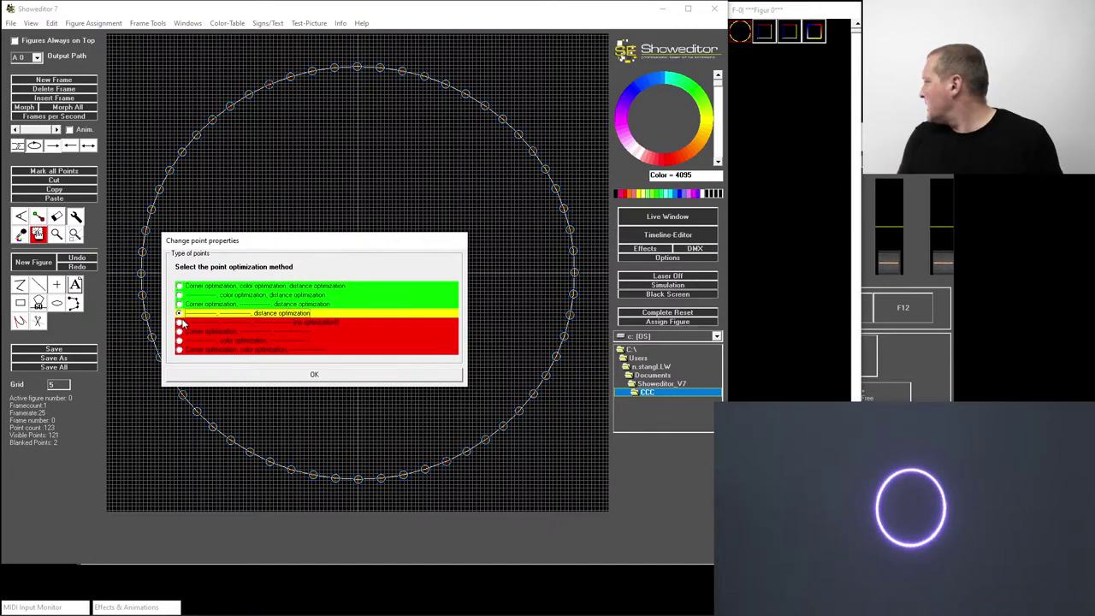
left_click(179, 331)
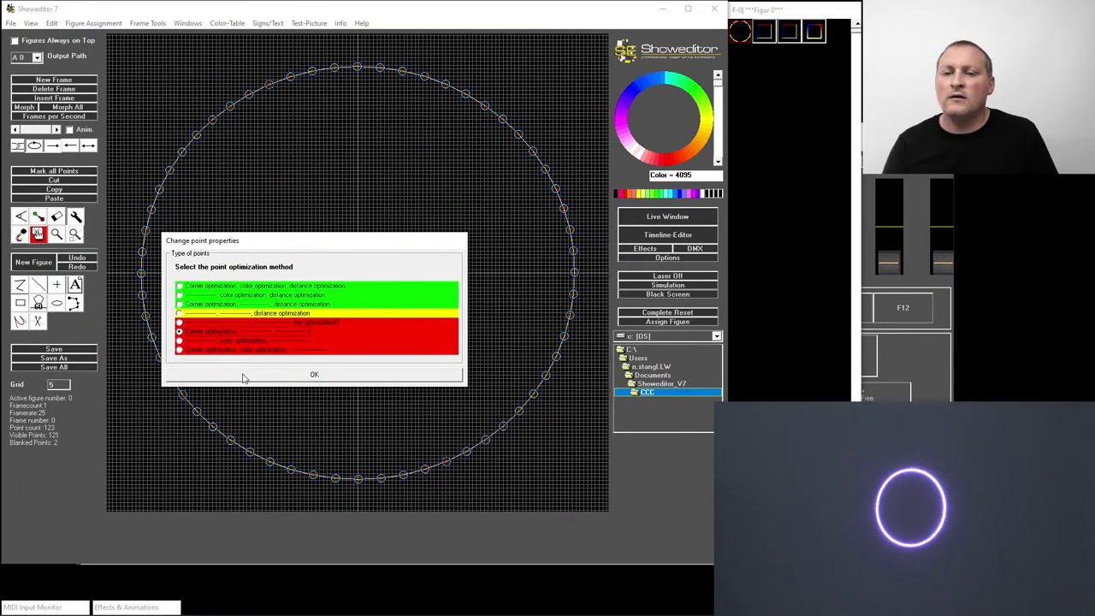
left_click(243, 378)
left_click(637, 349)
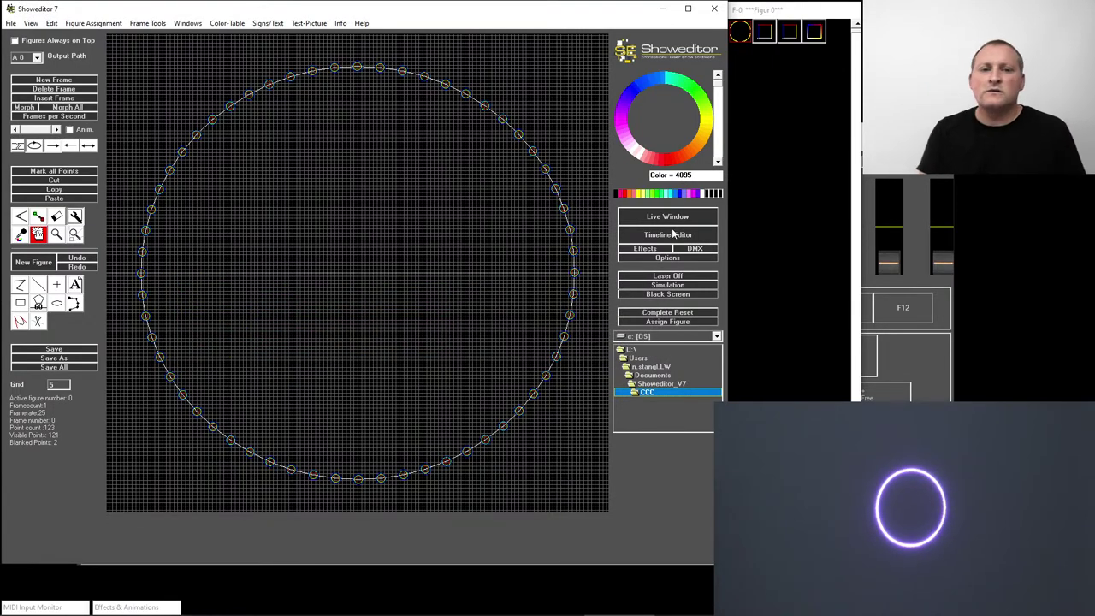
- In Optimize Output, lower the output rate from 30010 PPS, then raise it back to 30010 PPS
left_click(665, 258)
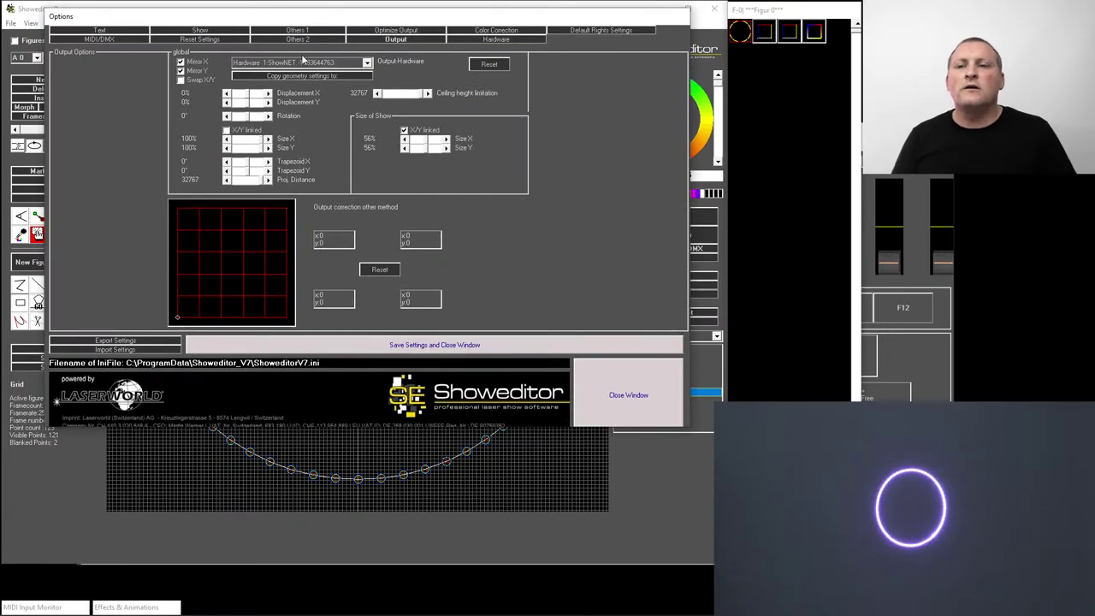
left_click(397, 31)
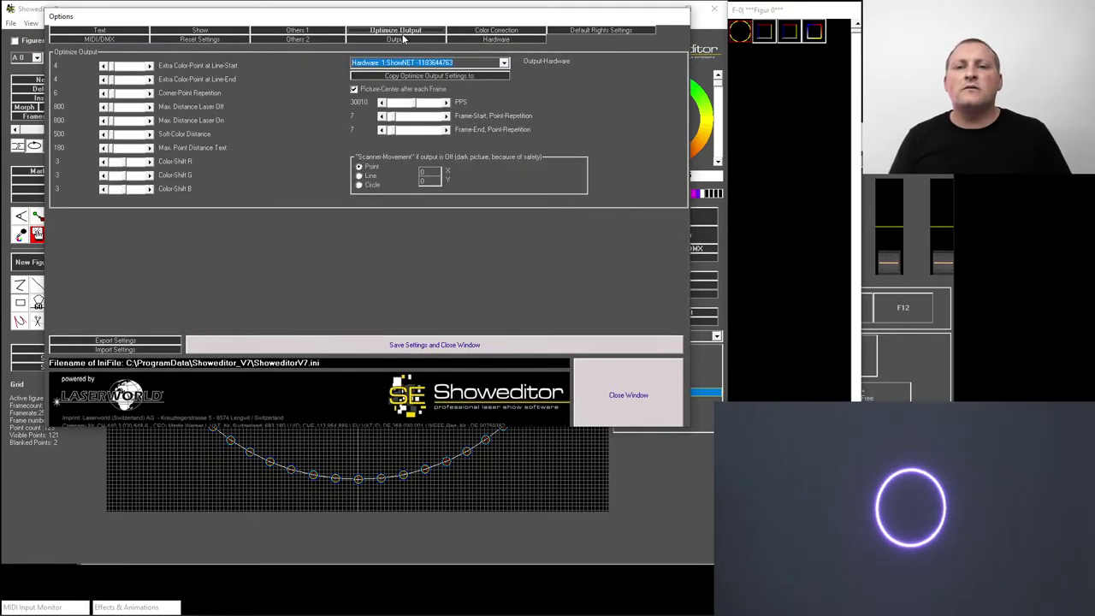
left_click(394, 105)
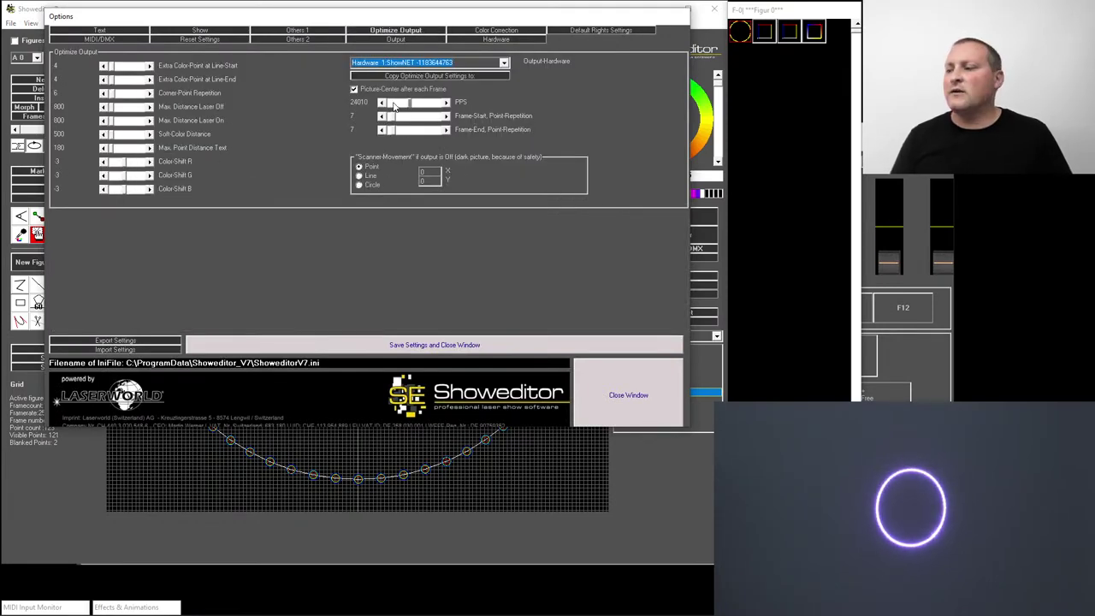
left_click(395, 105)
left_click(395, 104)
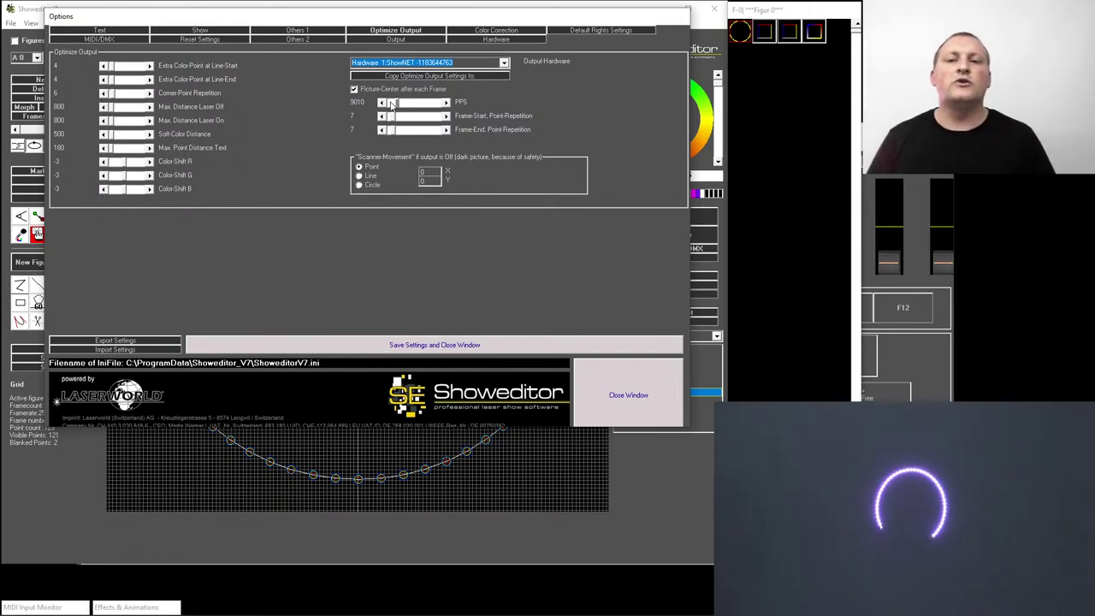
left_click(429, 106)
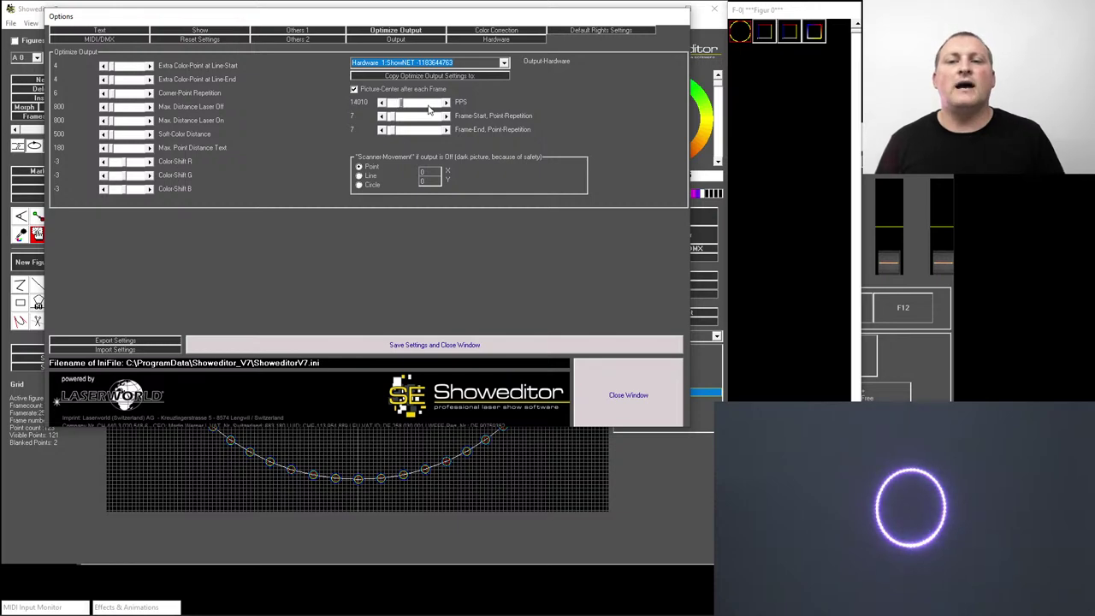
left_click(430, 107)
left_click(429, 106)
left_click(429, 106)
left_click(429, 106)
left_click(430, 106)
left_click(430, 106)
left_click(430, 106)
left_click(429, 106)
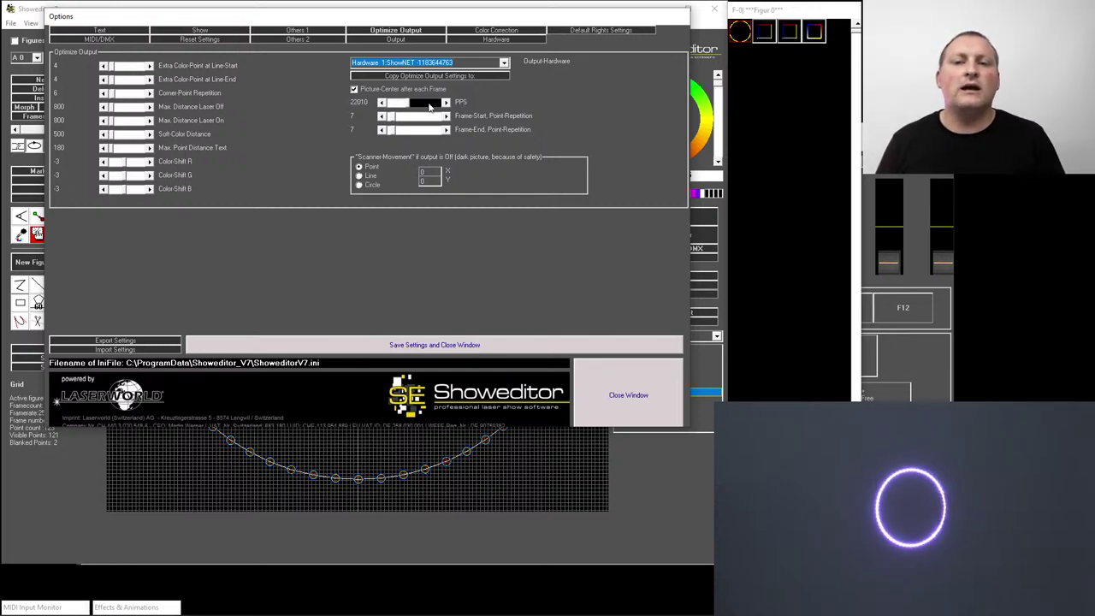
left_click(429, 106)
left_click(429, 106)
left_click(429, 106)
left_click(429, 106)
left_click(429, 106)
left_click(429, 106)
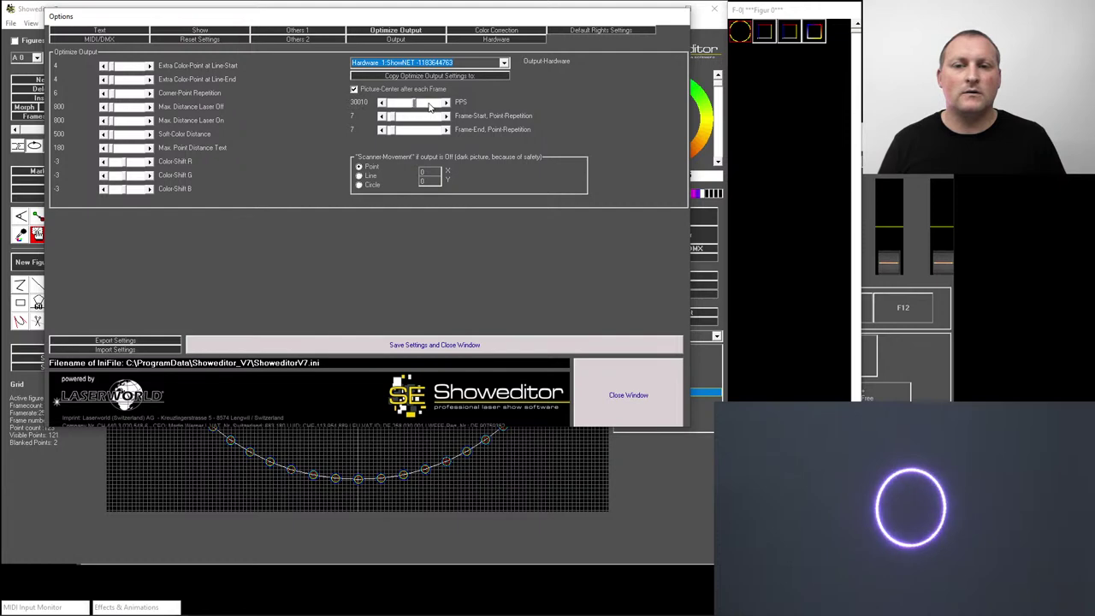
- Close the options and start a fresh empty figure
left_click(616, 406)
left_click(33, 263)
left_click(58, 306)
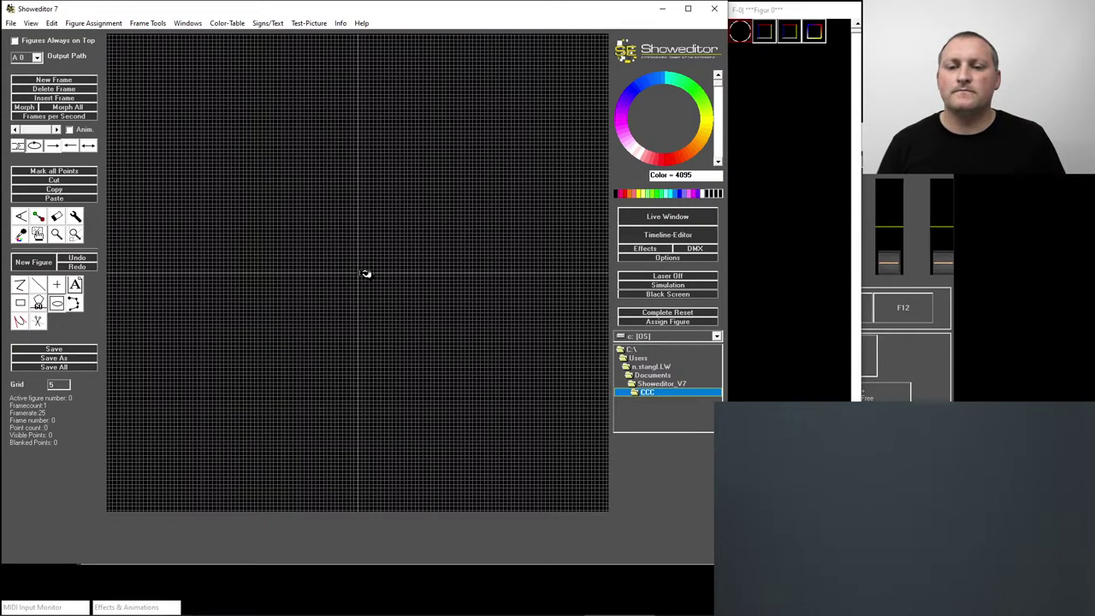
- Draw a 451-point circle from the canvas centre and bring the Live Window forward
left_click_drag(363, 274, 566, 480)
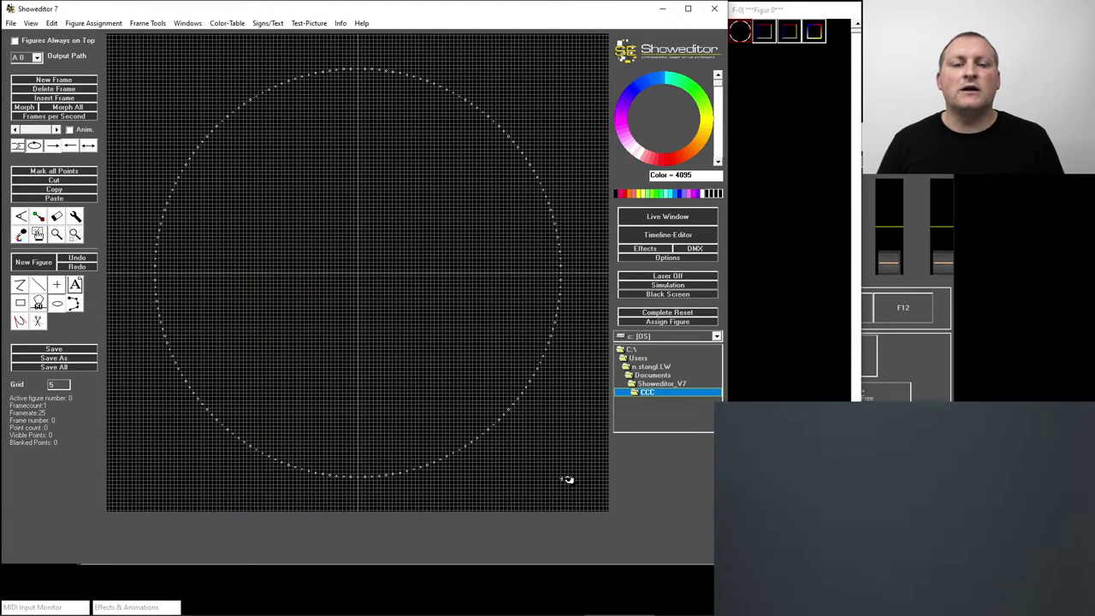
left_click_drag(567, 480, 567, 479)
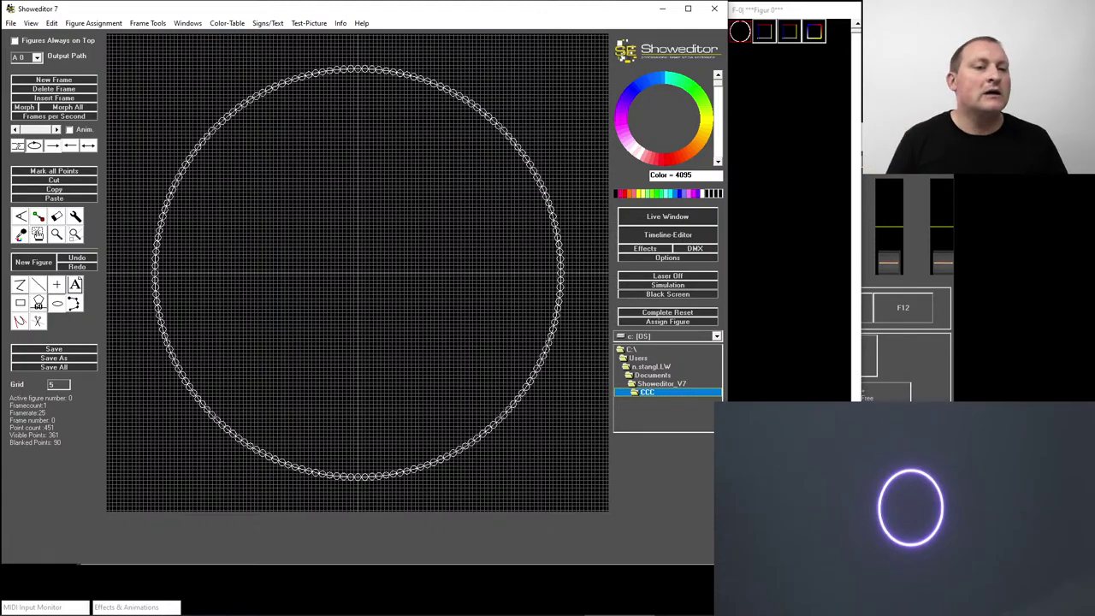
left_click(667, 217)
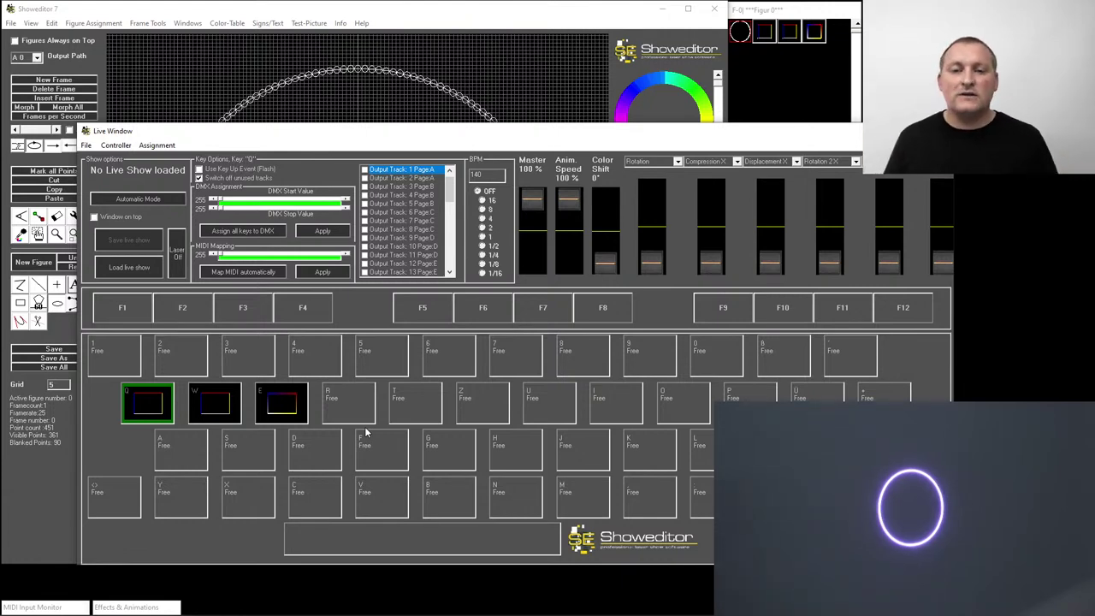
- Load the Default Live Show from the Live Window's File menu
left_click(85, 145)
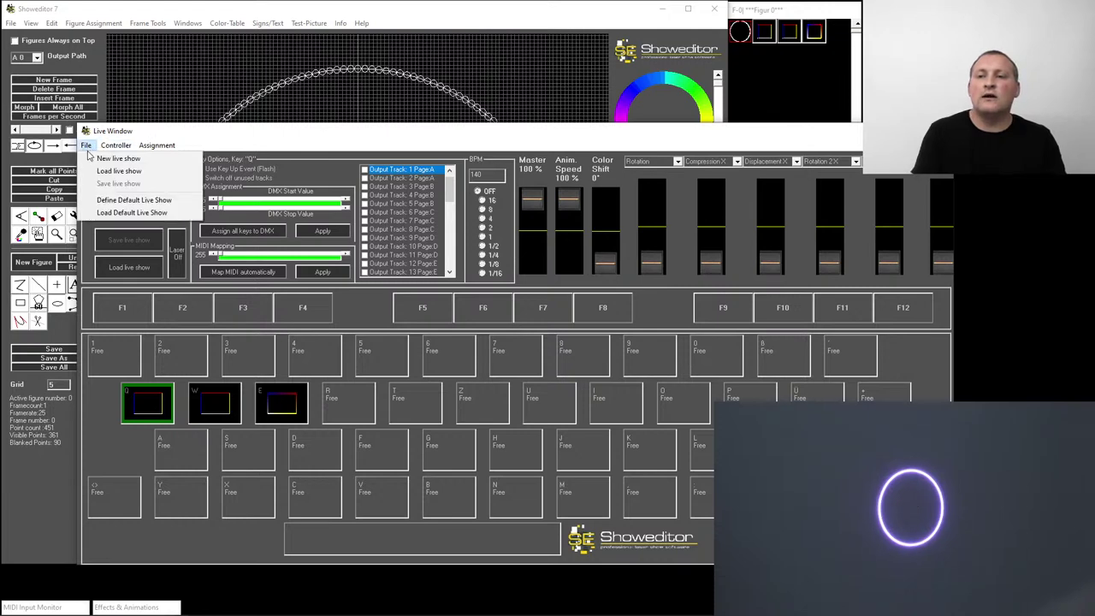
left_click(164, 216)
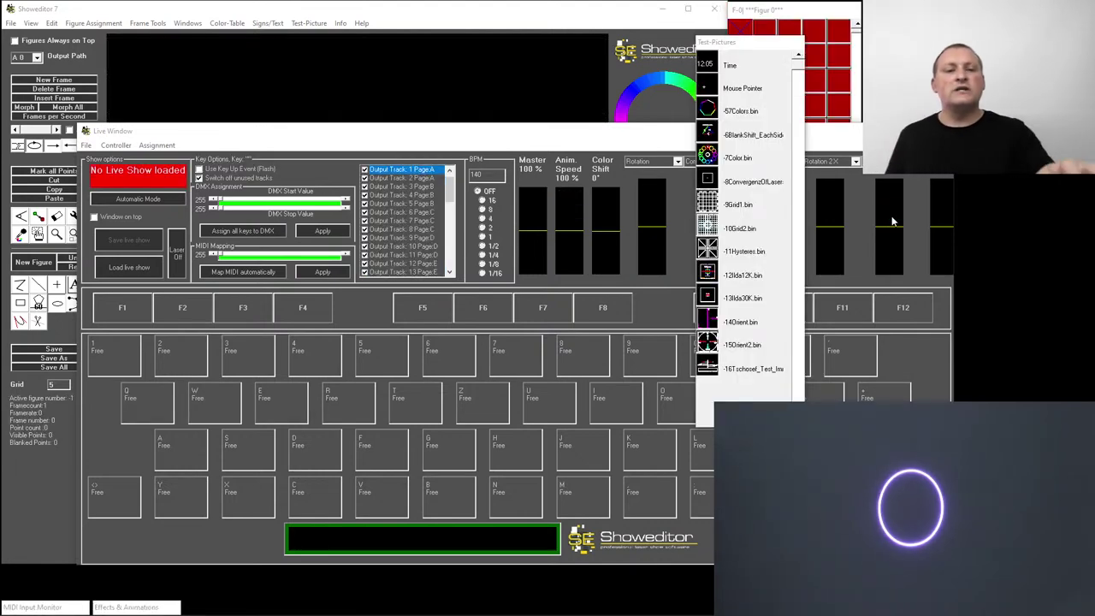
left_click(581, 138)
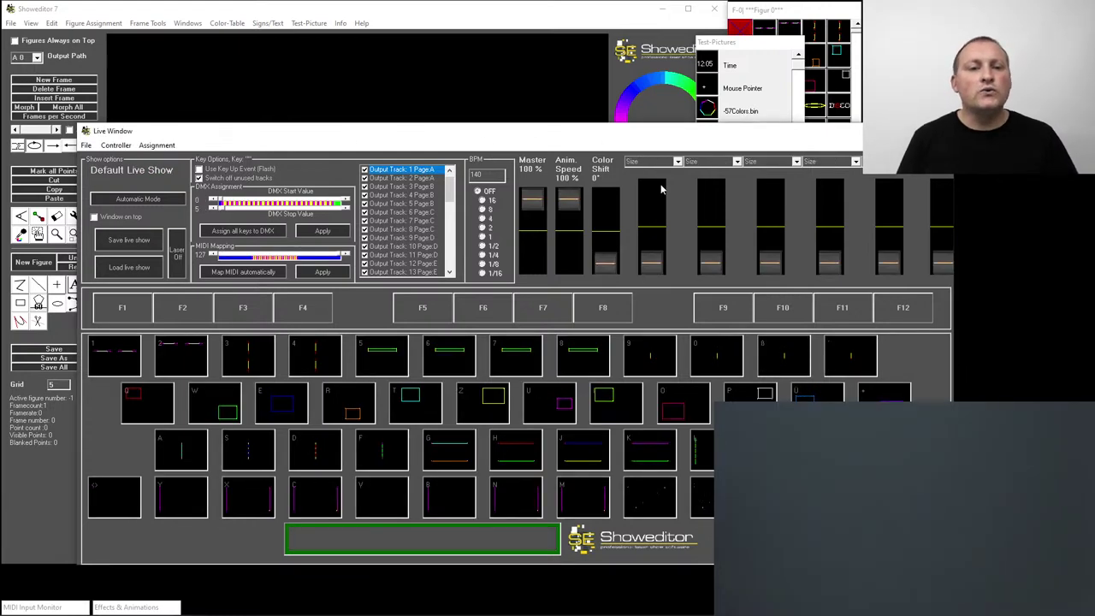
- Set the second, third and fourth faders to Rotation, Compression X and Intensity B
left_click(736, 162)
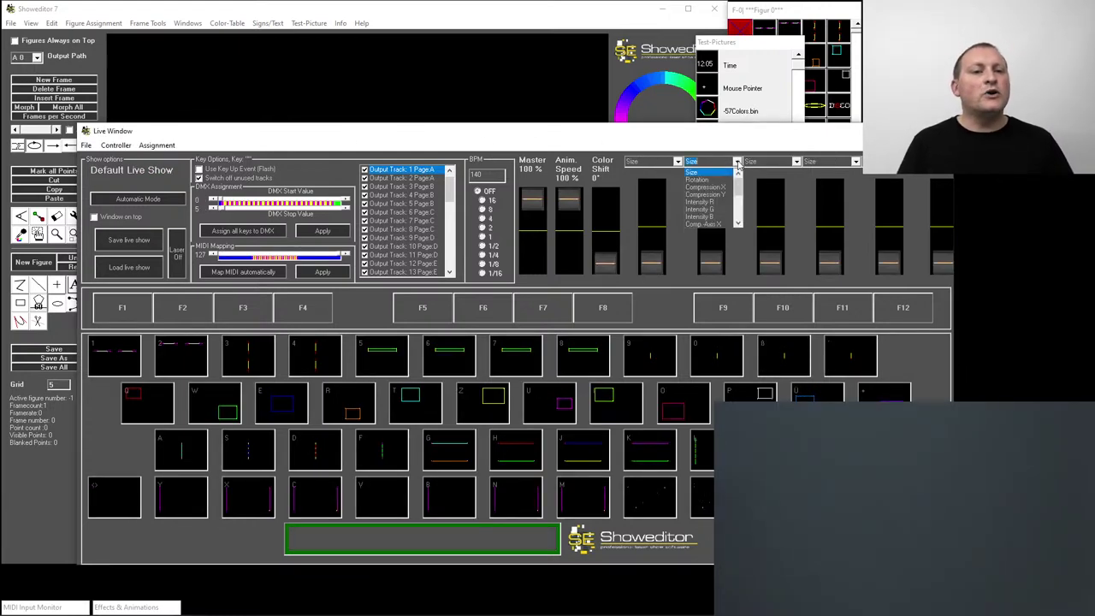
left_click(697, 179)
left_click(796, 162)
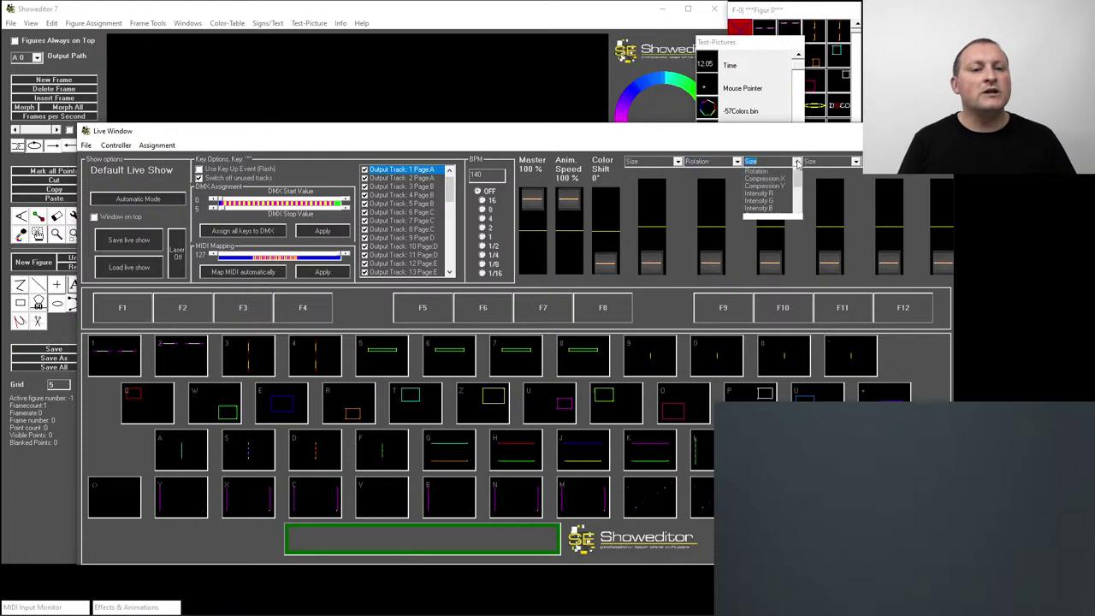
left_click(764, 174)
left_click(856, 161)
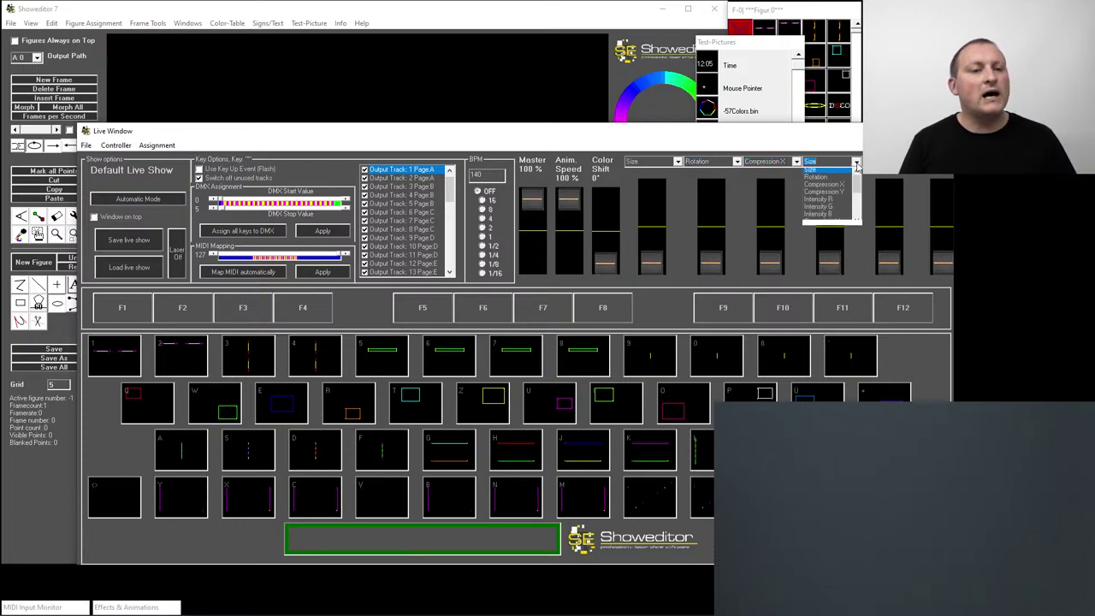
left_click(838, 215)
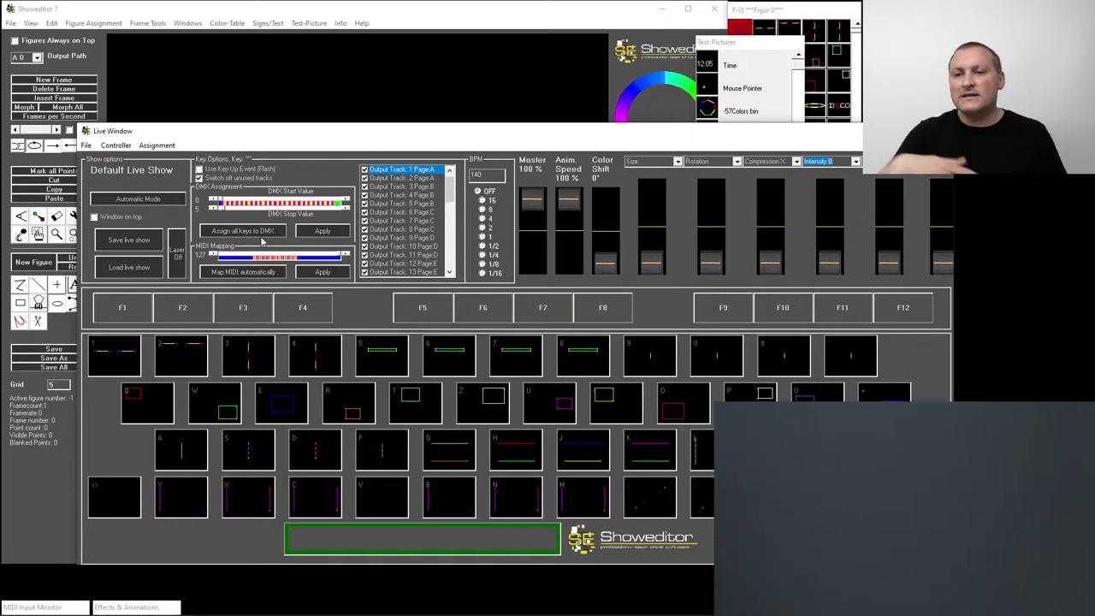
- Move the Live Window left, browse the figure library grid, then bring the main editor forward
left_click_drag(313, 134, 243, 125)
left_click(785, 11)
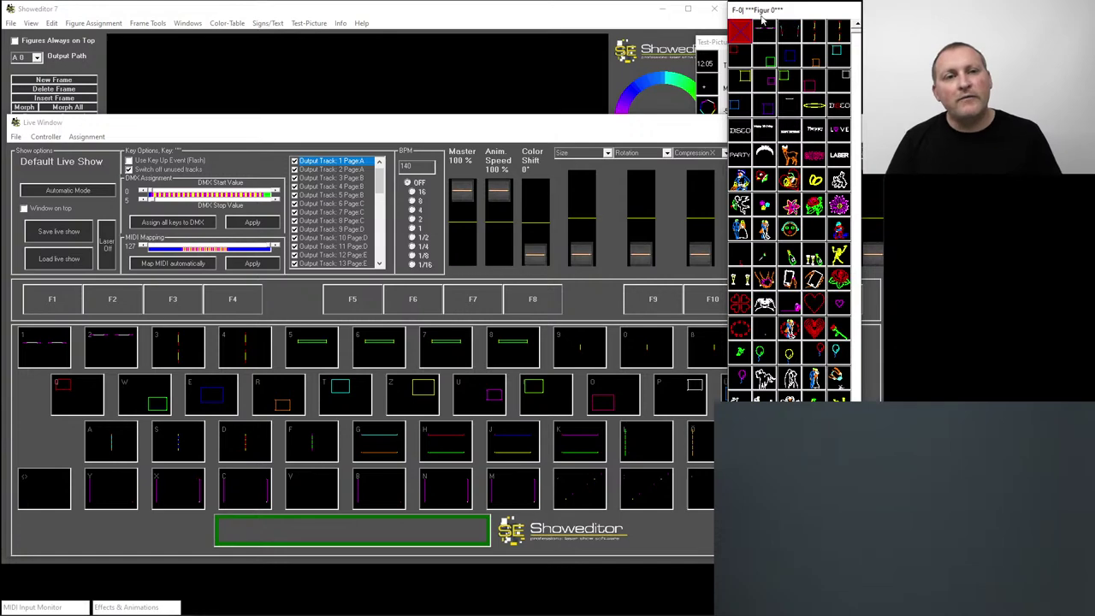
scroll(774, 171, "down", 15)
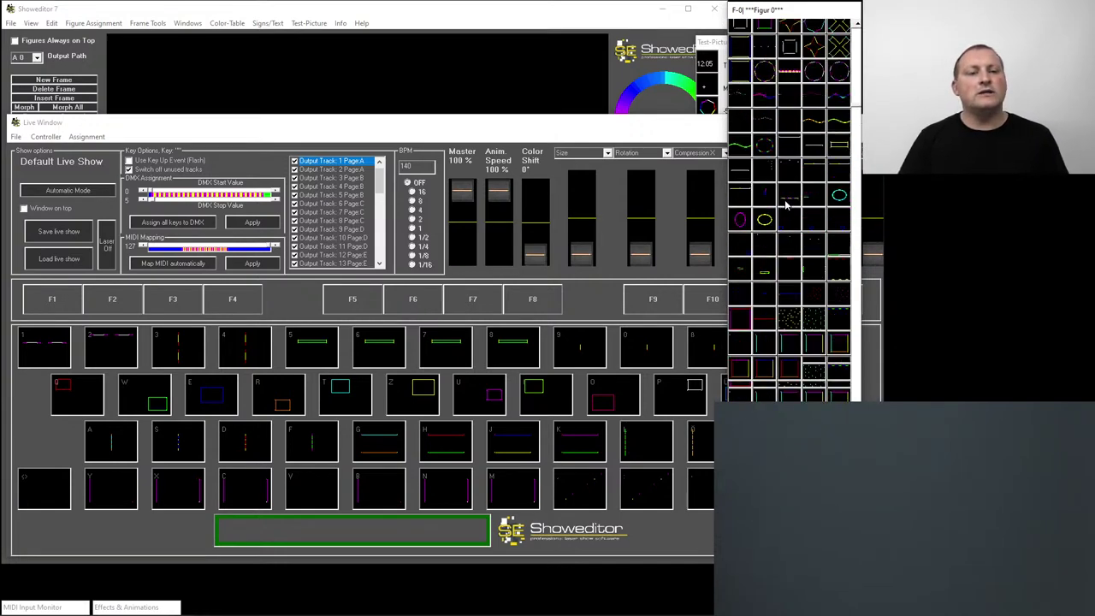
scroll(780, 206, "up", 15)
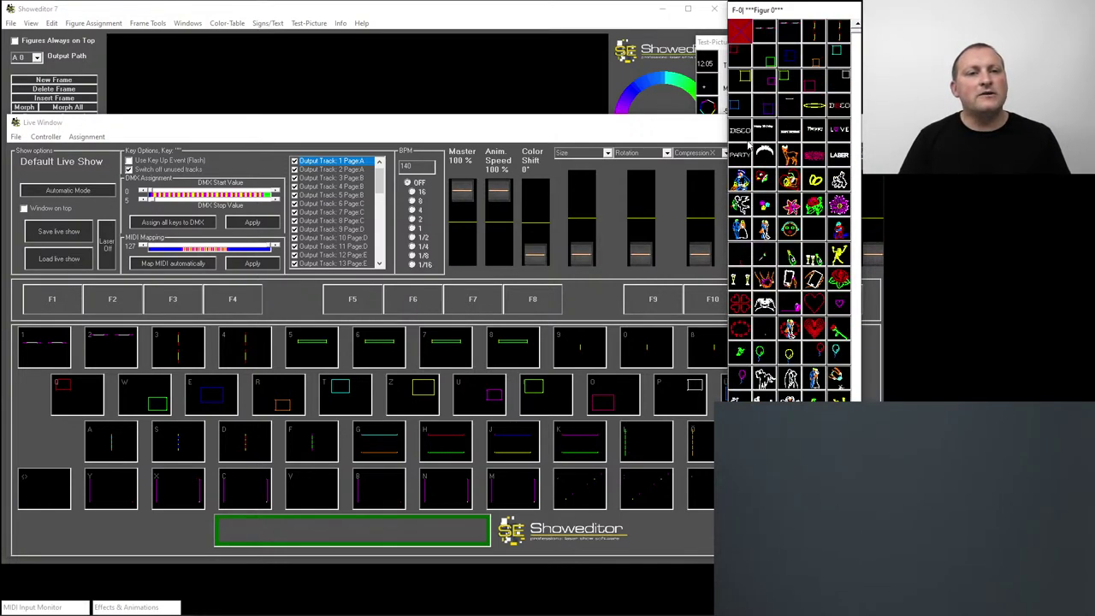
left_click(617, 10)
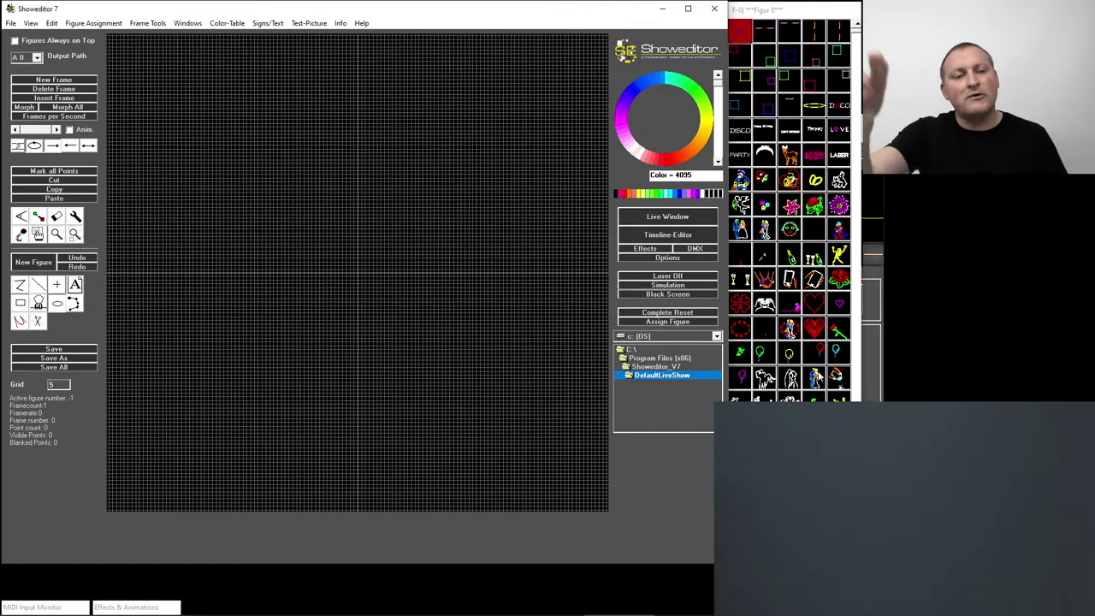
- In the Live Window, fire first-page figures on the laser with number and letter keys
left_click(667, 217)
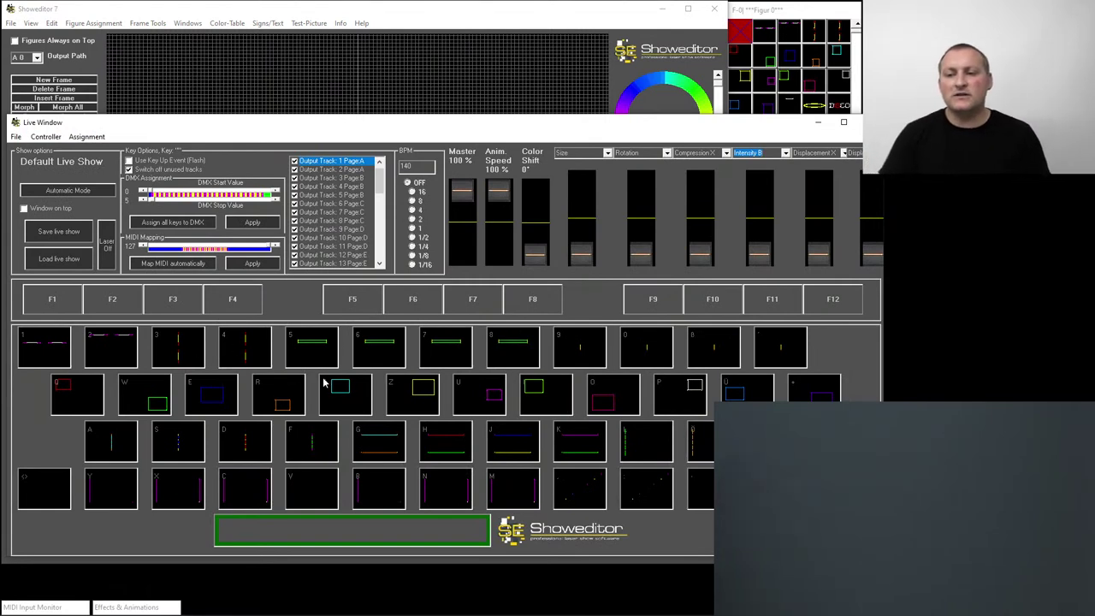
key("1")
key("3")
key("s")
key("d")
key("c")
key("z")
key("g")
key("j")
key("f")
key("d")
key("k")
key("f")
key("j")
key("c")
key("n")
key("r")
key("i")
key("e")
key("7")
key("5")
key("8")
key("3")
key("0")
key("4")
key("3")
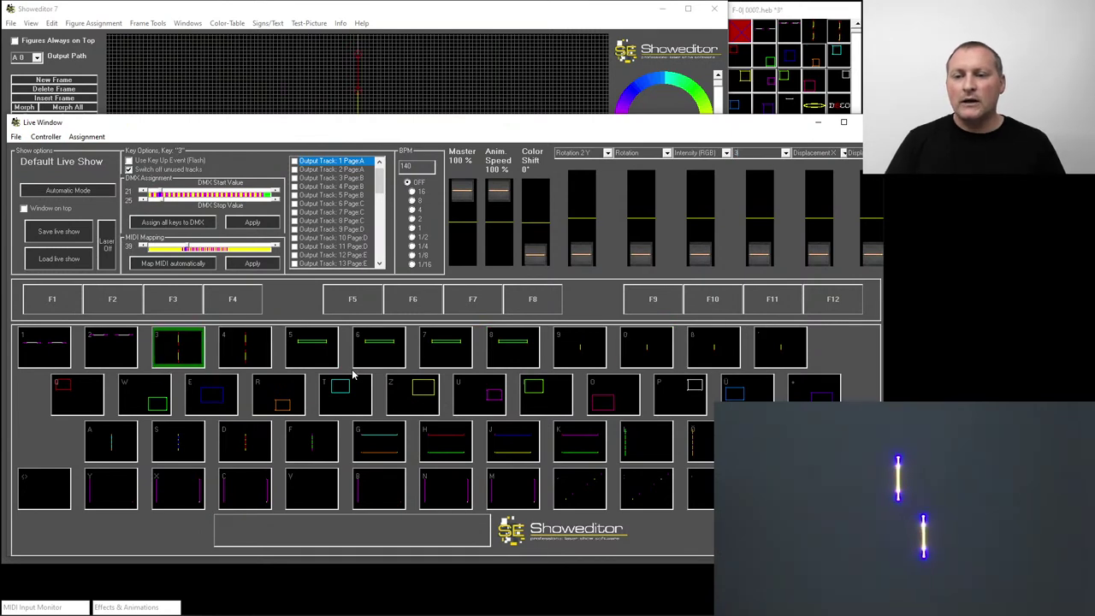
- Switch to page F2 and play its T, E and 1–0 figures, ending on the square
key("F2")
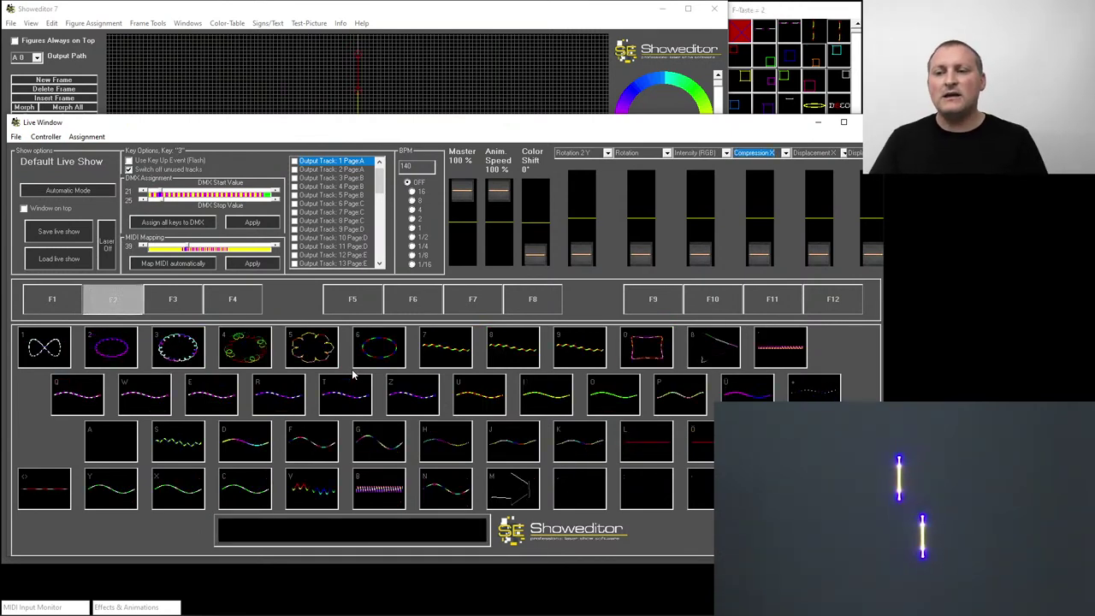
key("t")
key("e")
key("1")
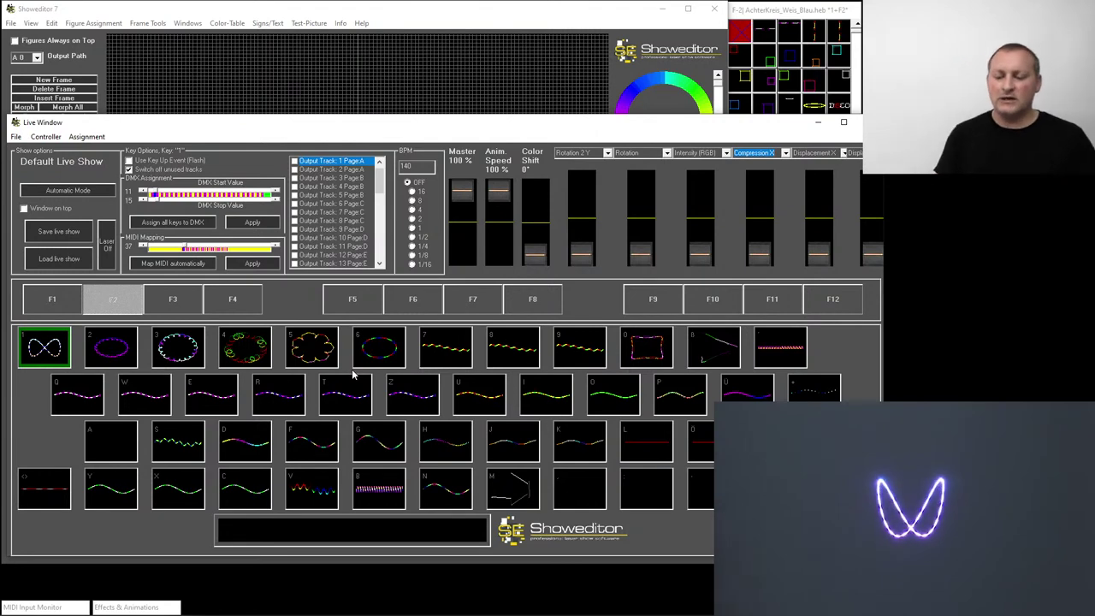
key("3")
key("4")
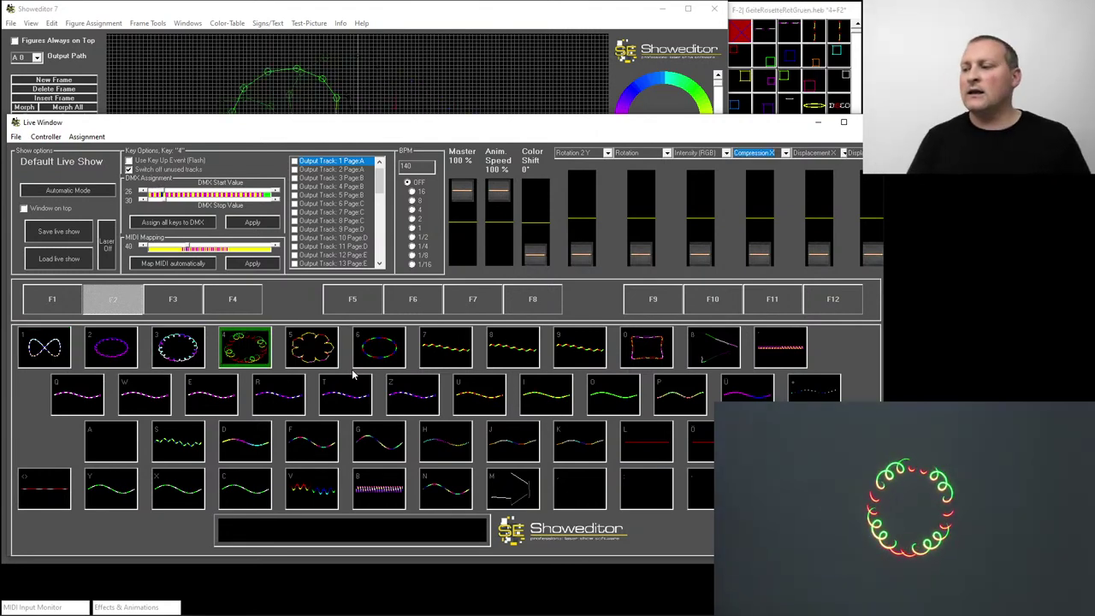
key("5")
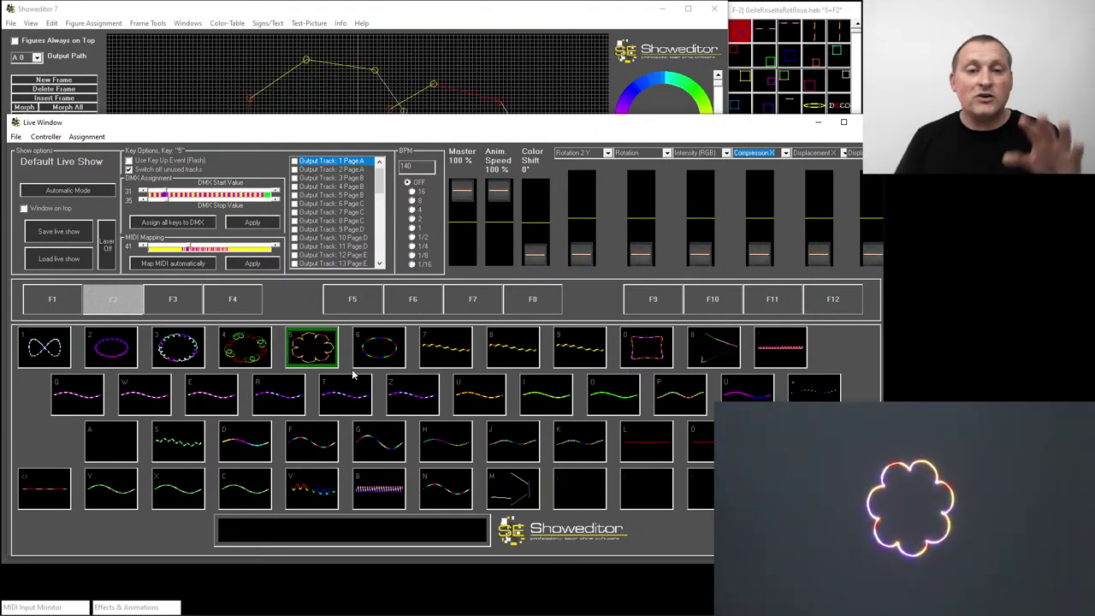
key("6")
key("7")
key("8")
key("9")
key("0")
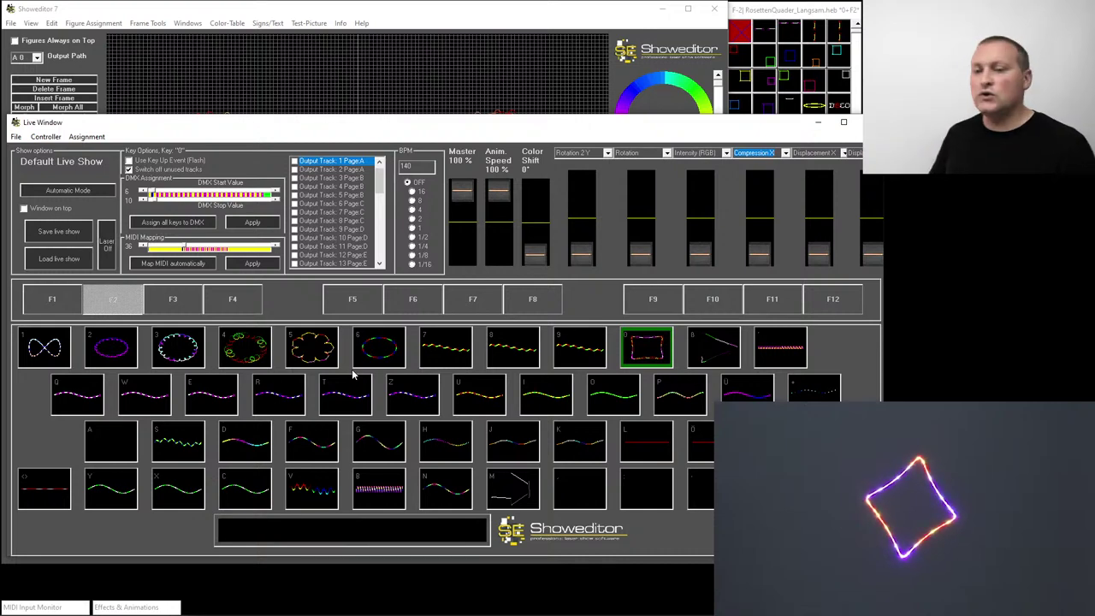
- On page F3, project the dotted circle, figures 6, H, N, D and the four-point star
key("F3")
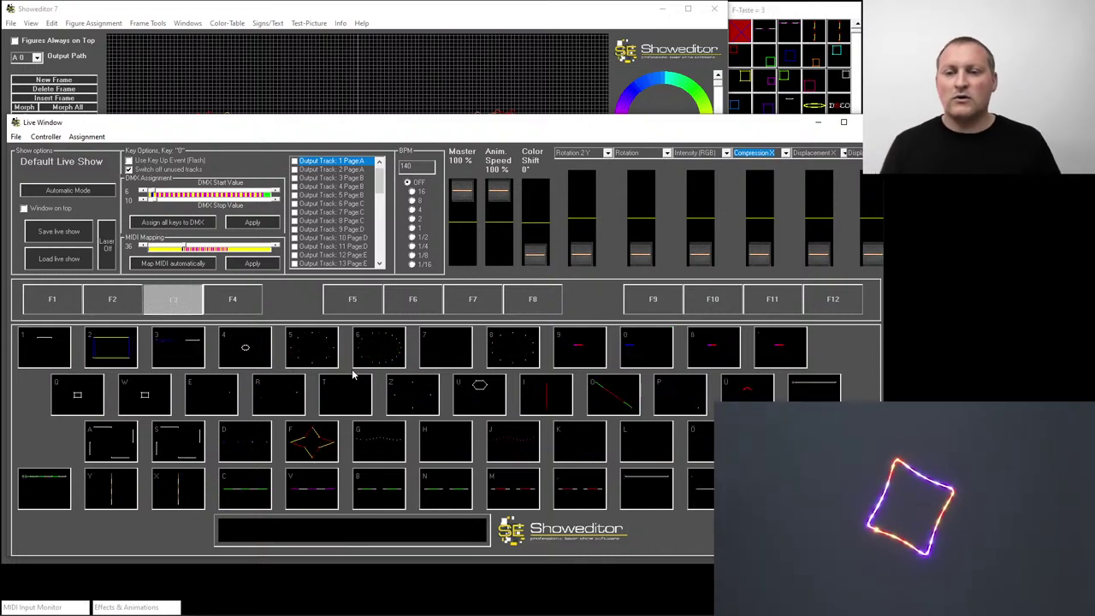
key("5")
key("6")
key("h")
key("n")
key("d")
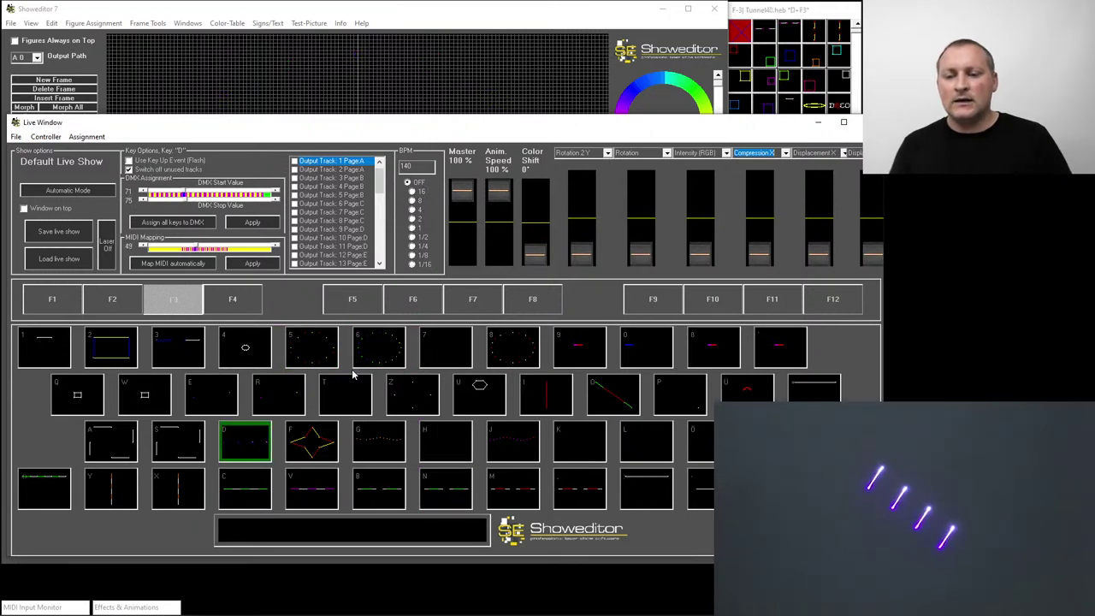
key("f")
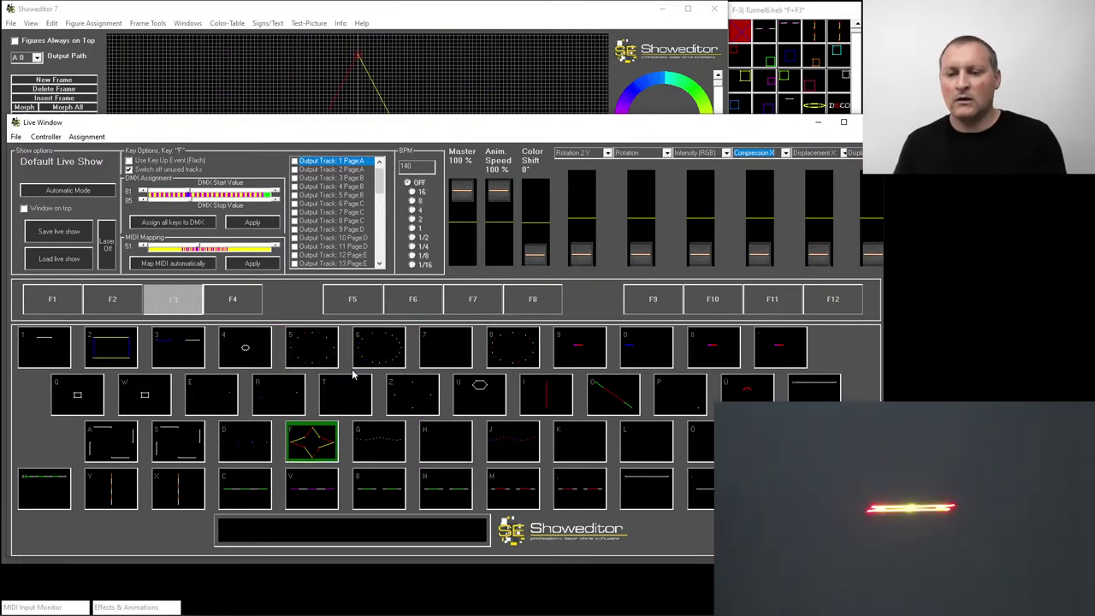
- Play the H, J and dotted G figures of page F4, then R and circle T of F5
key("F4")
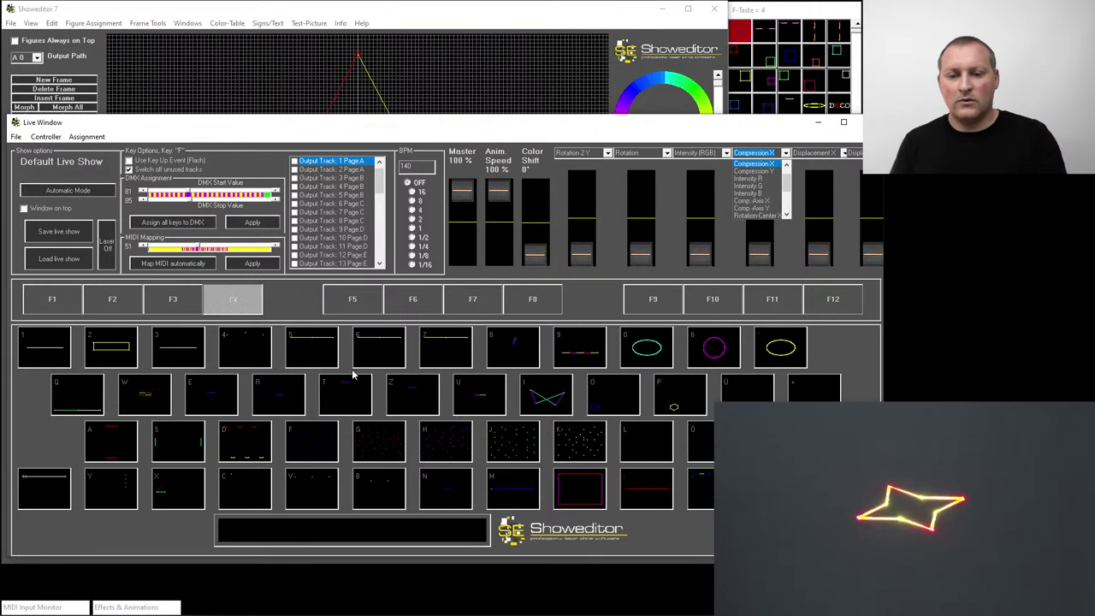
key("h")
key("j")
key("g")
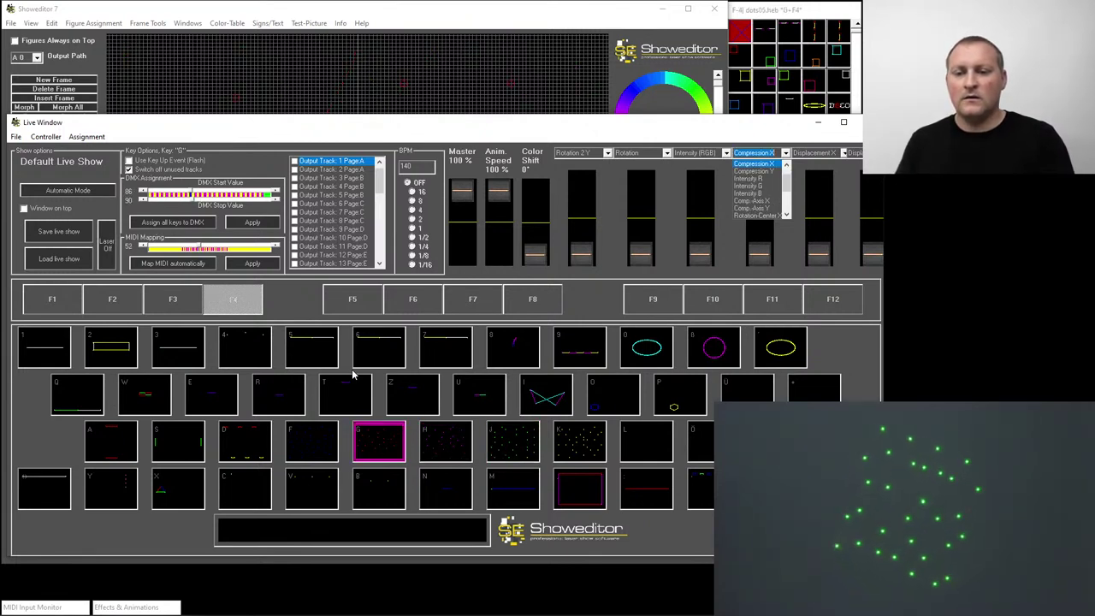
key("F5")
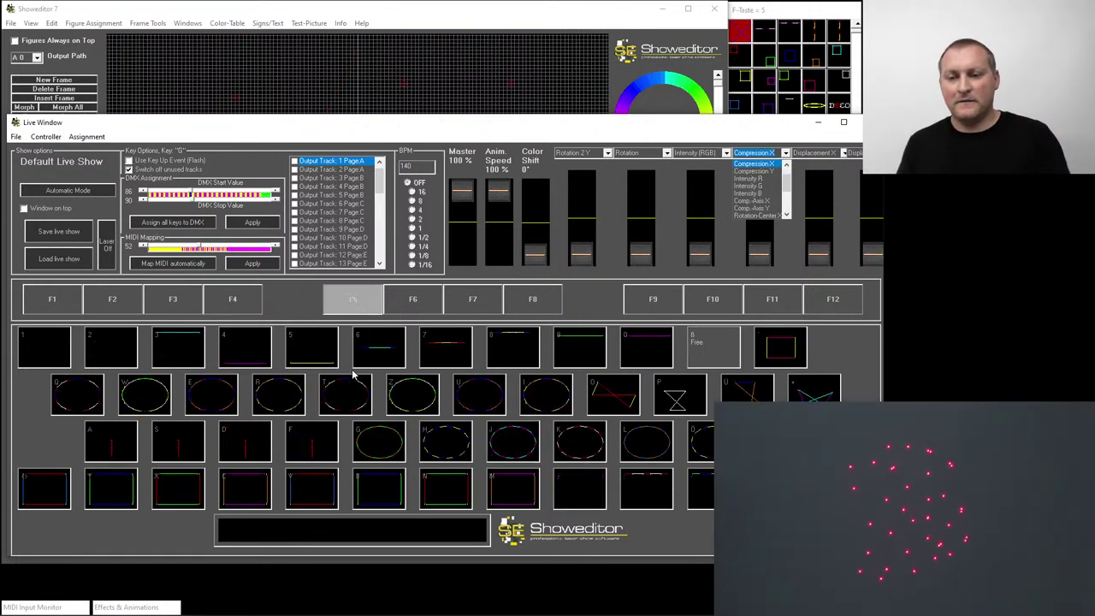
key("r")
key("t")
- On page F6, project the DISCO and LASER lettering, dancing couple and embracing couple figures
key("F6")
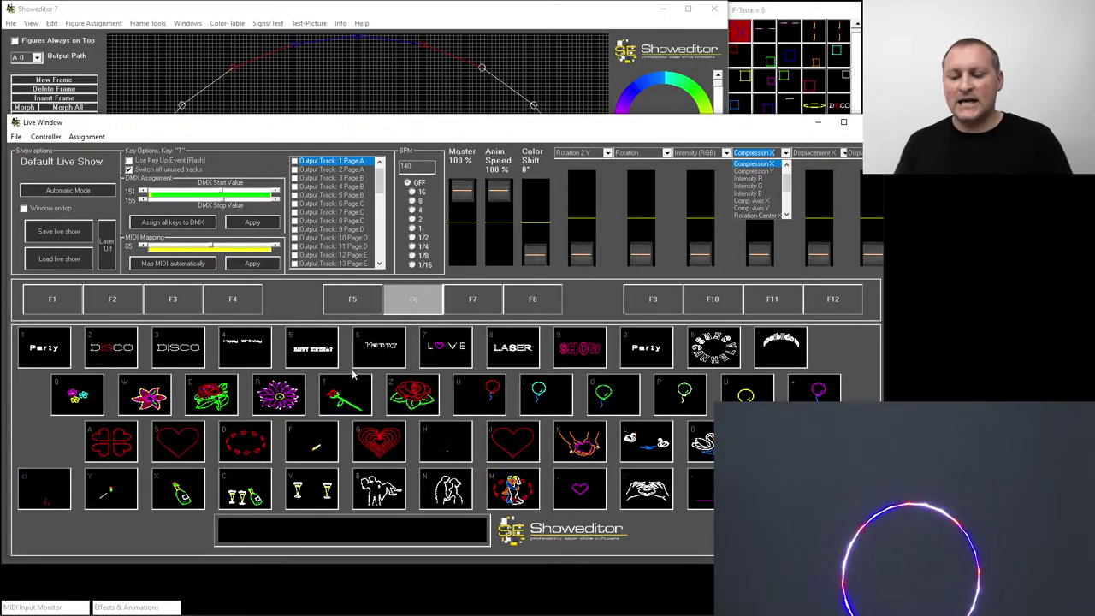
key("3")
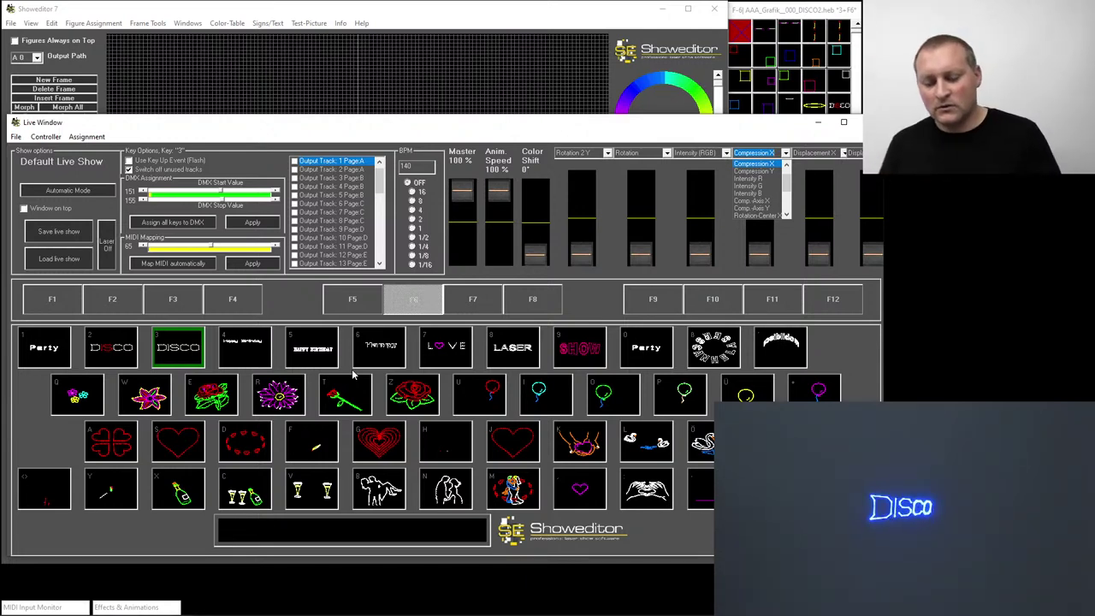
key("8")
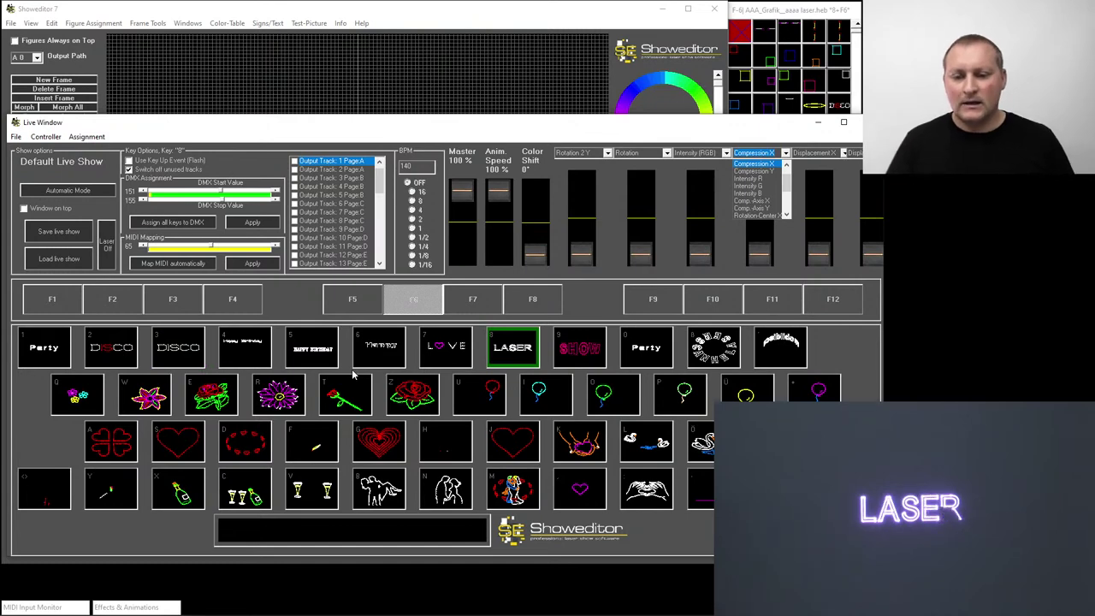
key("b")
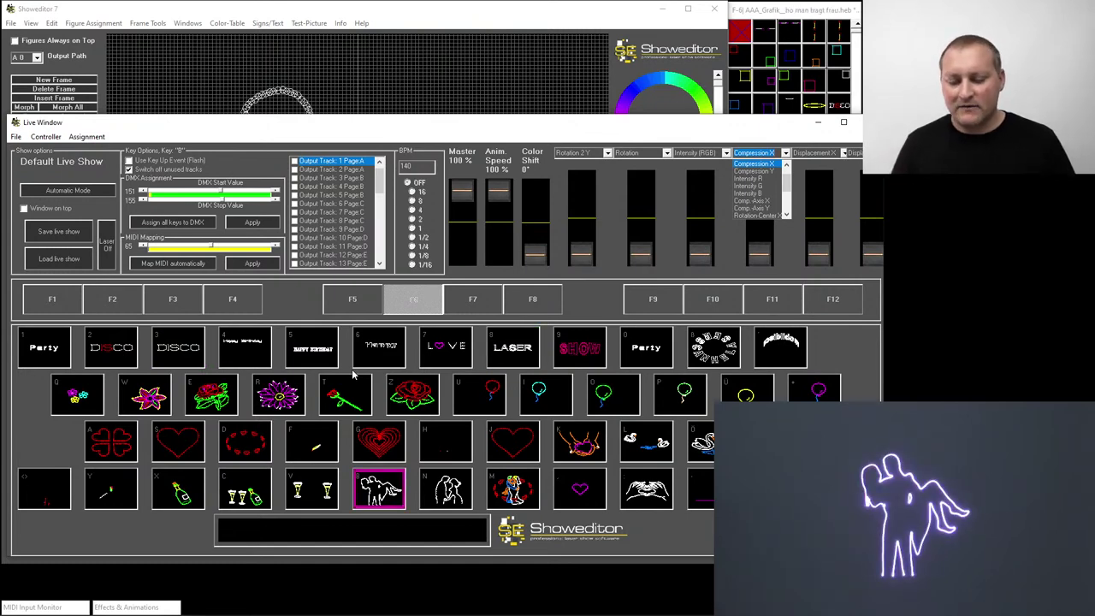
key("n")
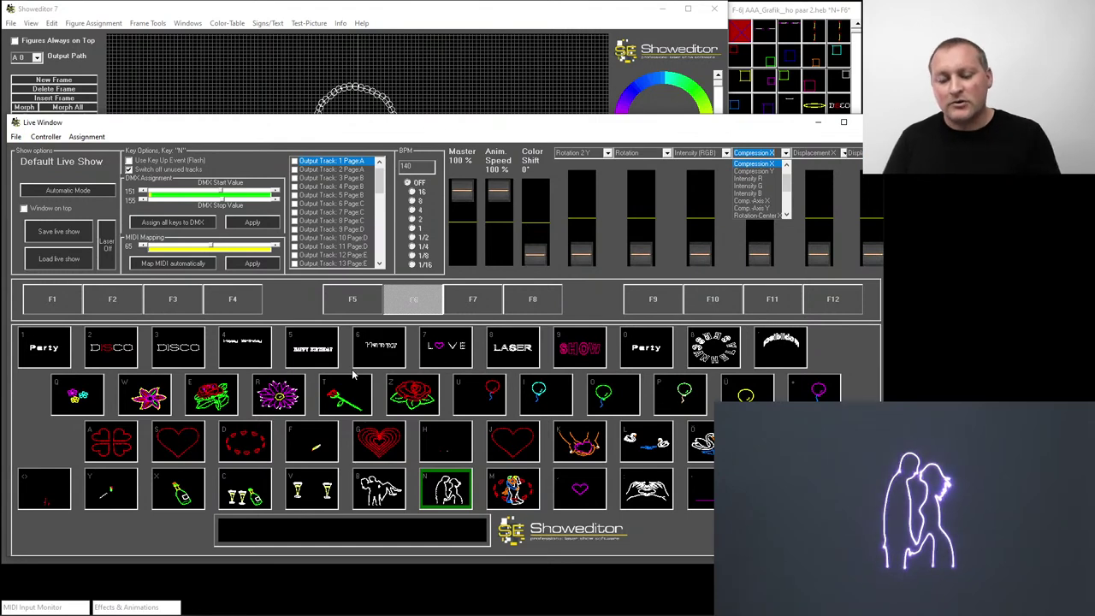
- Browse pages F7, F8 and empty F9, then return to page F7
key("F7")
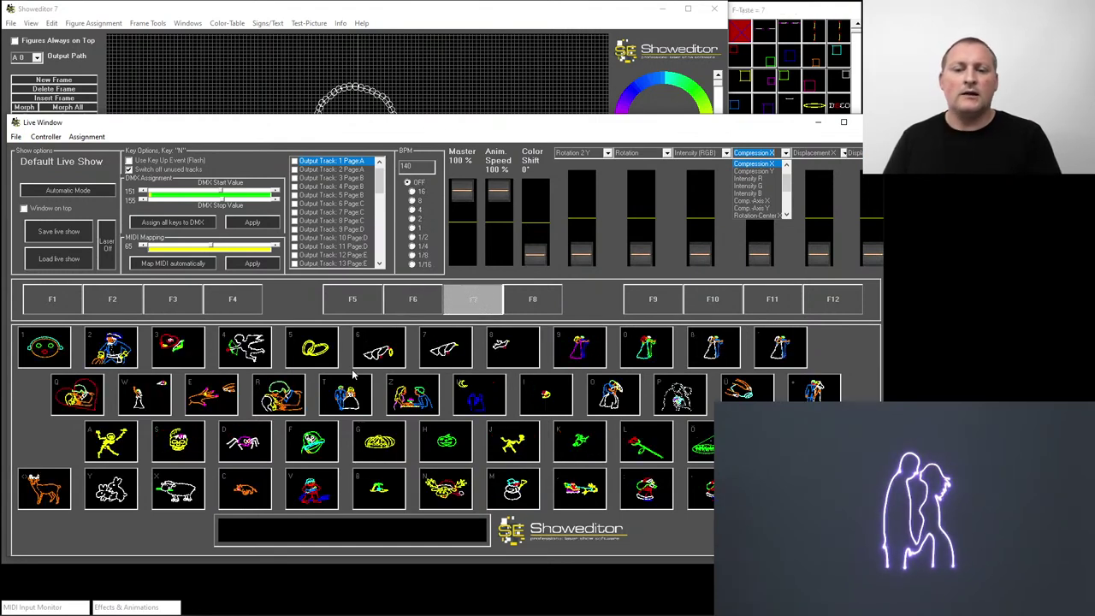
key("F8")
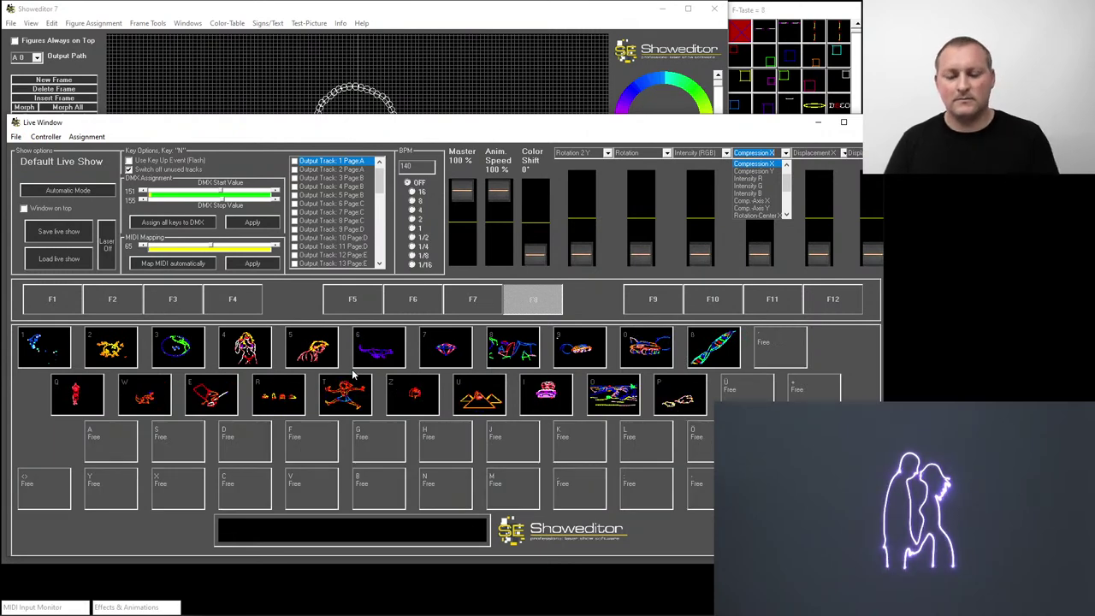
key("F9")
key("F8")
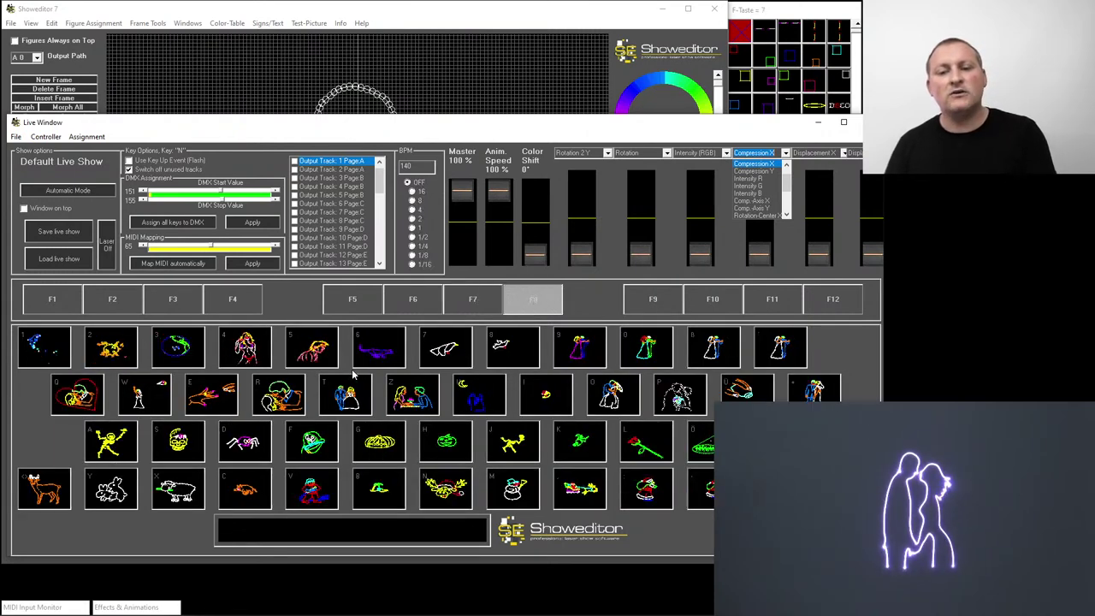
key("F7")
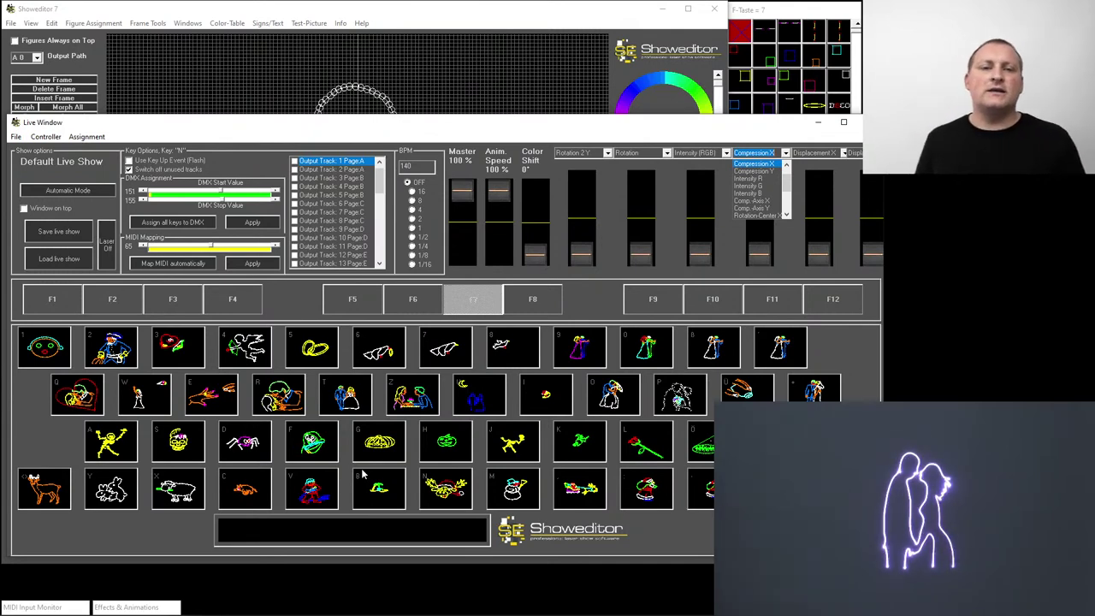
- Move the Live Window aside and switch windows until the editor shows the couple outline with the overview beside it
left_click(267, 129)
mouse_move(268, 129)
left_mouse_down()
mouse_move(454, 185)
mouse_move(263, 353)
mouse_move(282, 438)
mouse_move(296, 233)
mouse_move(92, 141)
mouse_move(125, 137)
mouse_move(111, 118)
mouse_move(263, 126)
left_mouse_up()
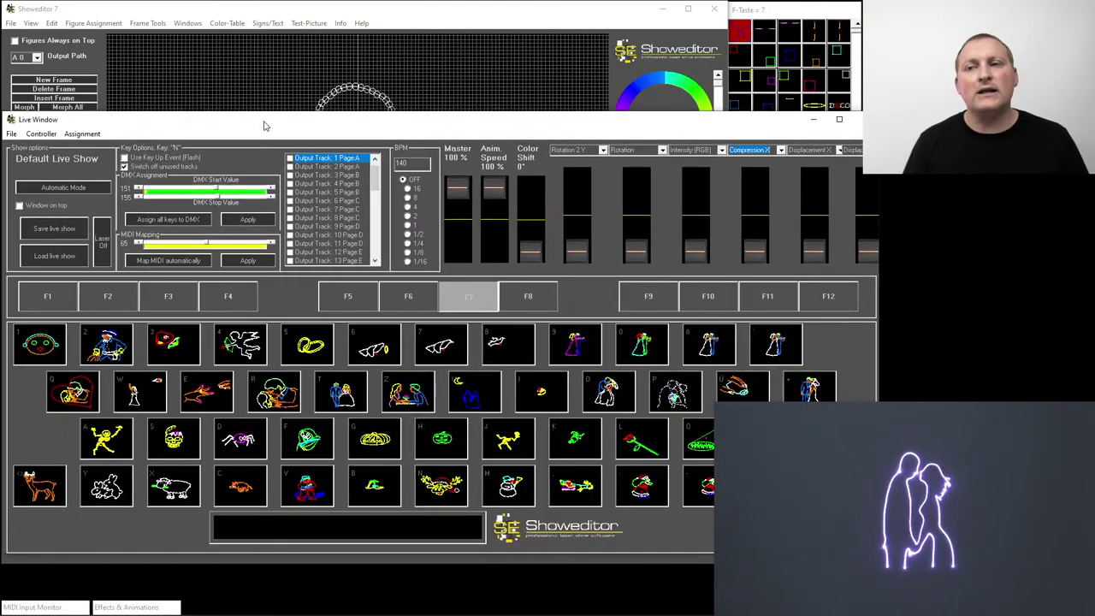
left_click(454, 10)
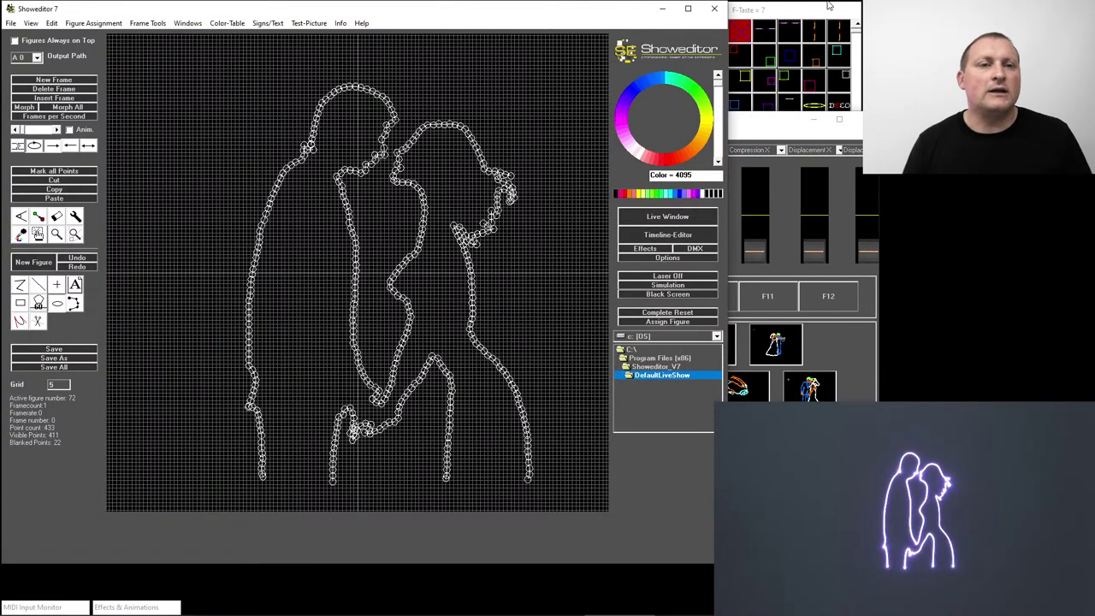
left_click(795, 9)
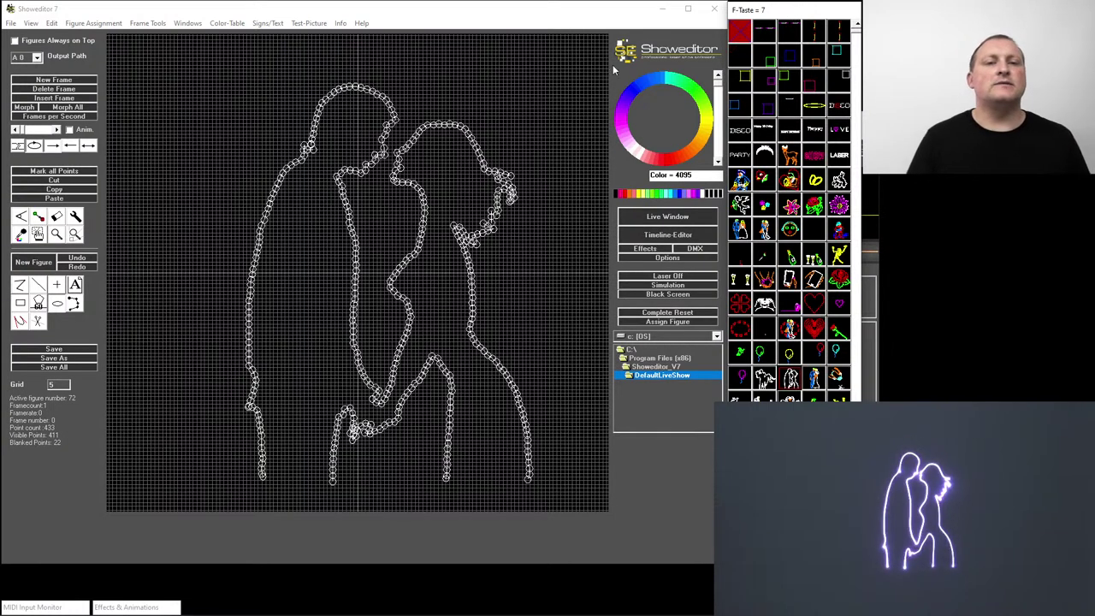
left_click(663, 11)
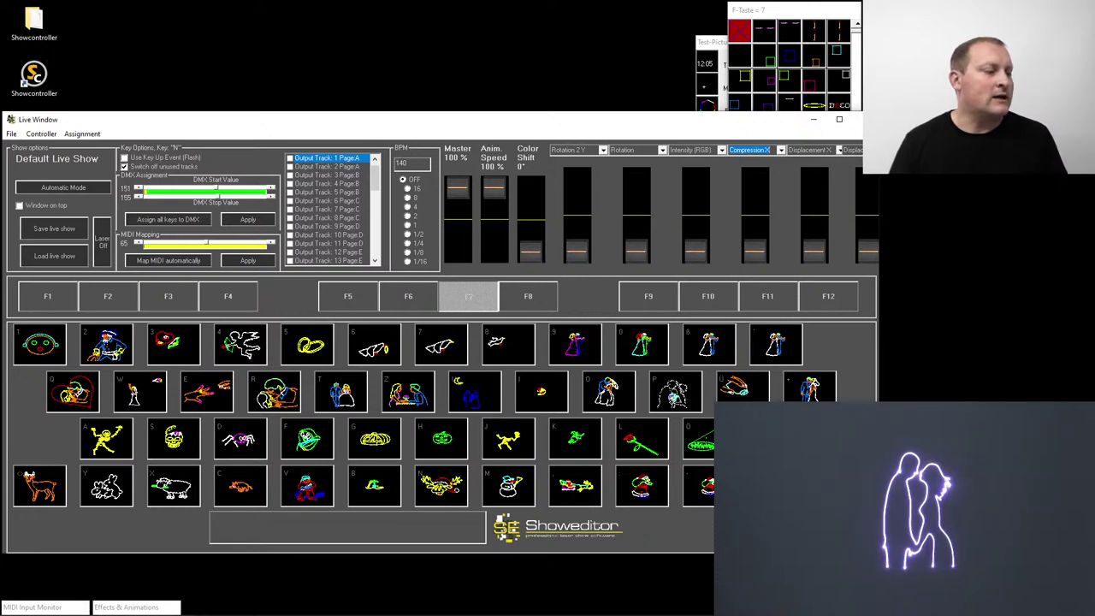
key("alt+Tab")
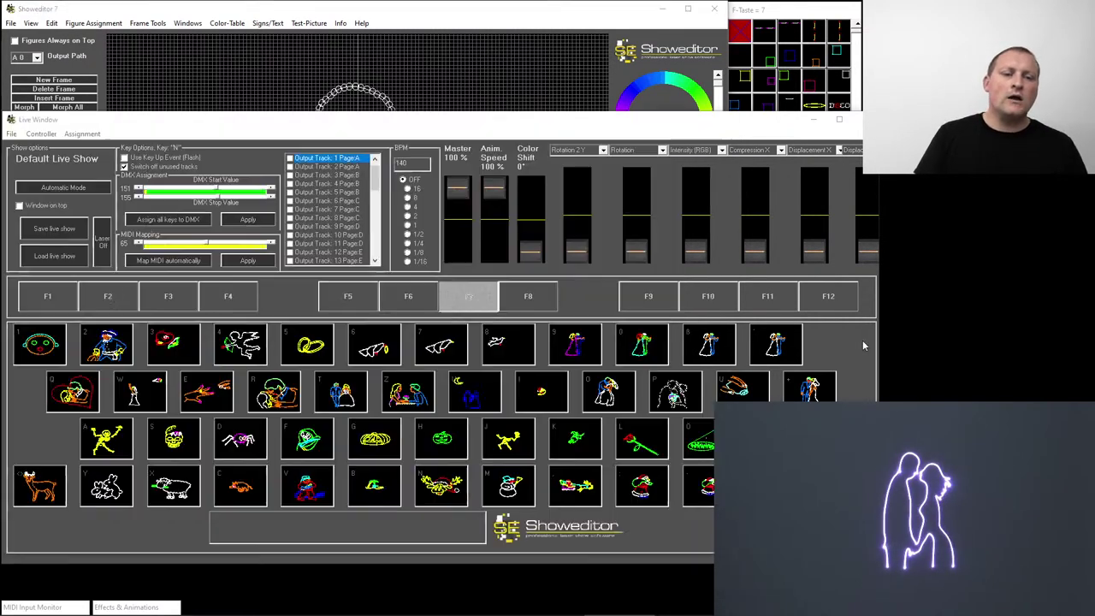
left_click(845, 342)
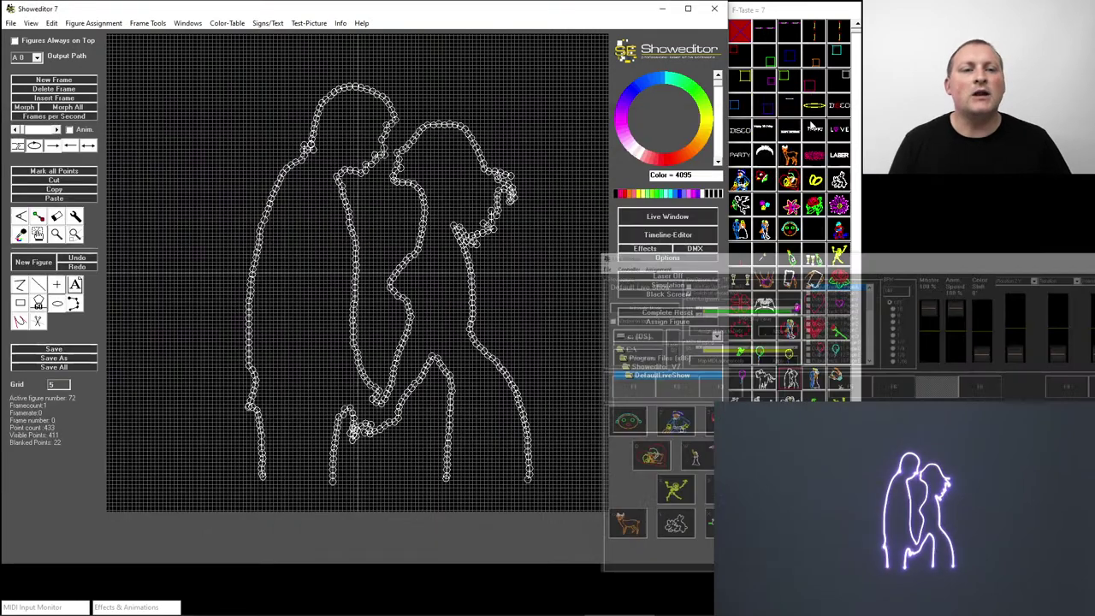
left_click(812, 123)
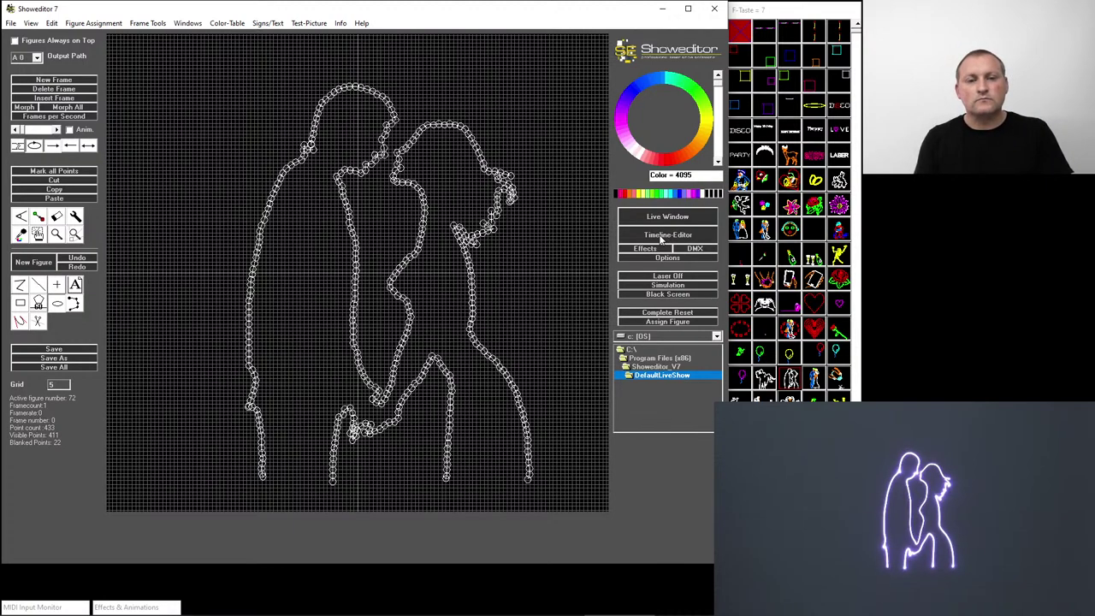
- Open the Timeline-Editor, place and size it narrower at the top left, then open the Live Window
left_click(660, 239)
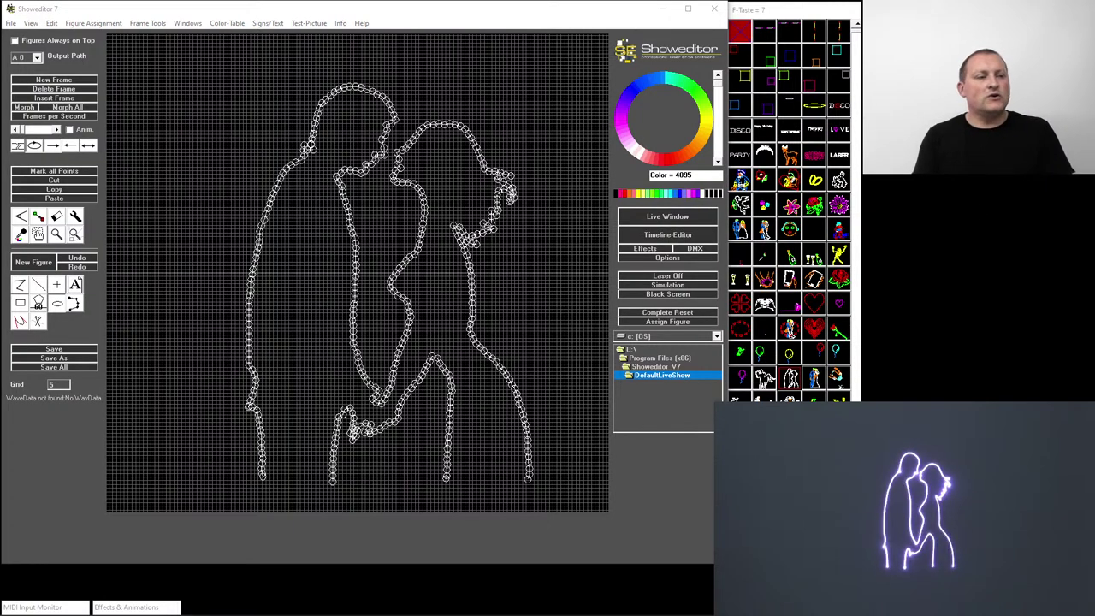
left_click_drag(609, 204, 120, 21)
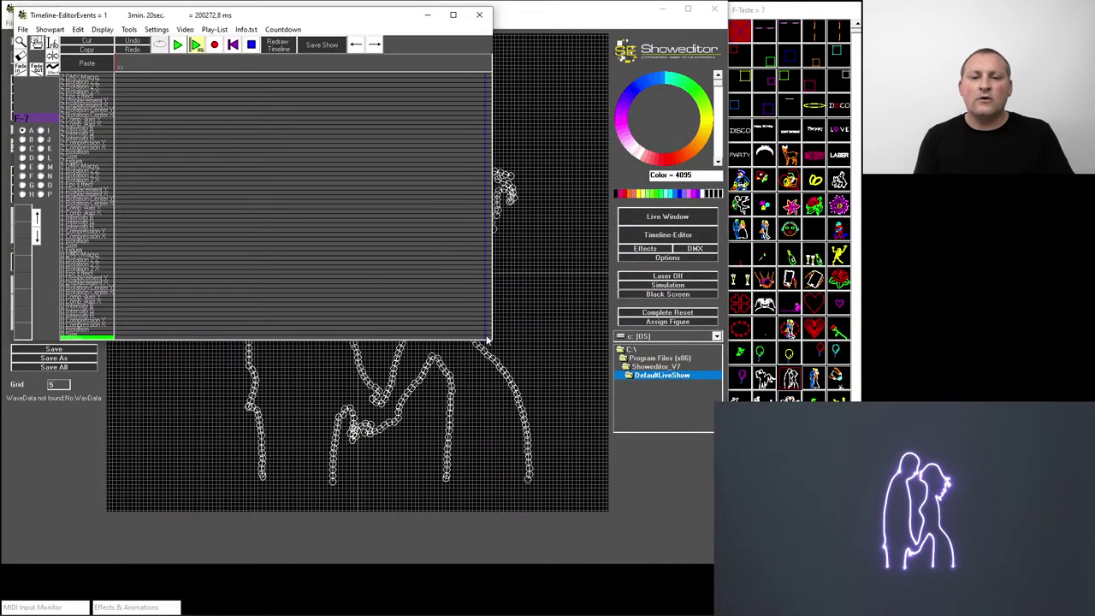
left_click_drag(493, 338, 820, 338)
left_click_drag(338, 340, 243, 557)
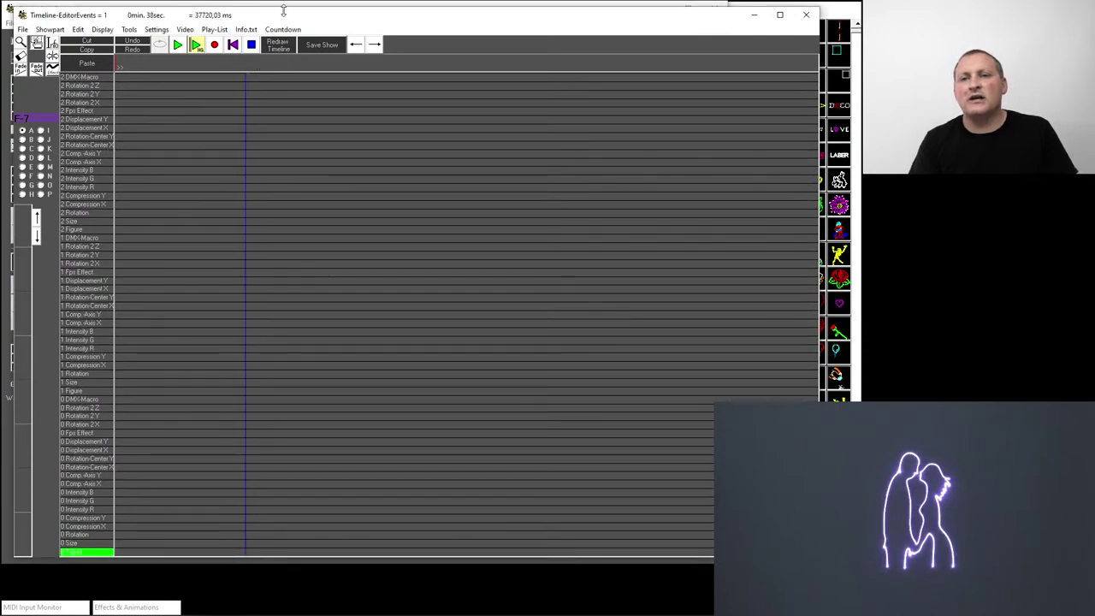
left_click_drag(282, 17, 268, 14)
left_click_drag(809, 147, 539, 143)
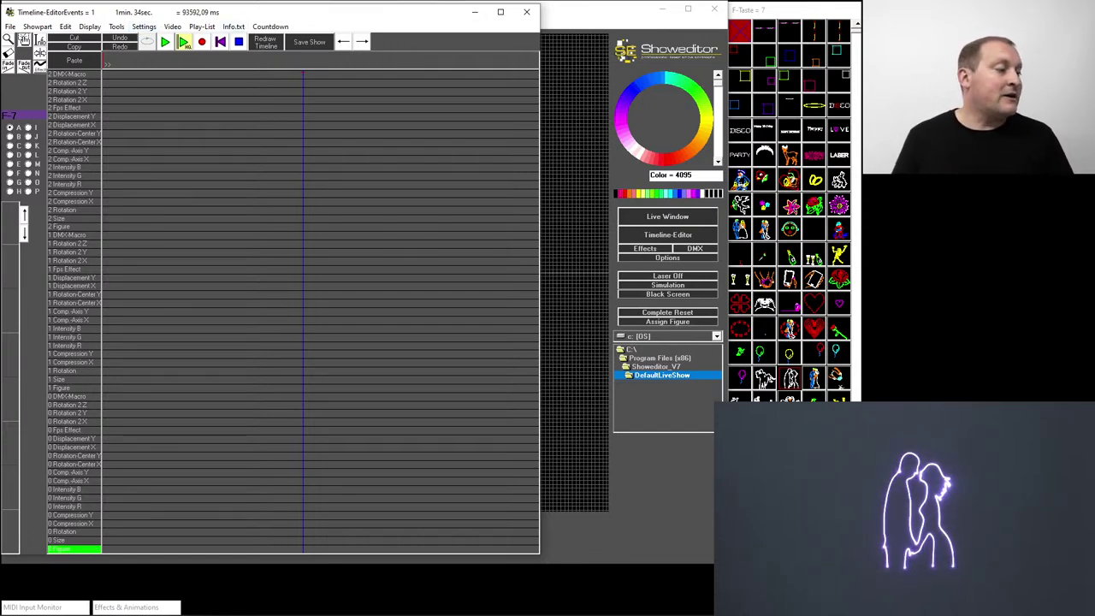
left_click(667, 216)
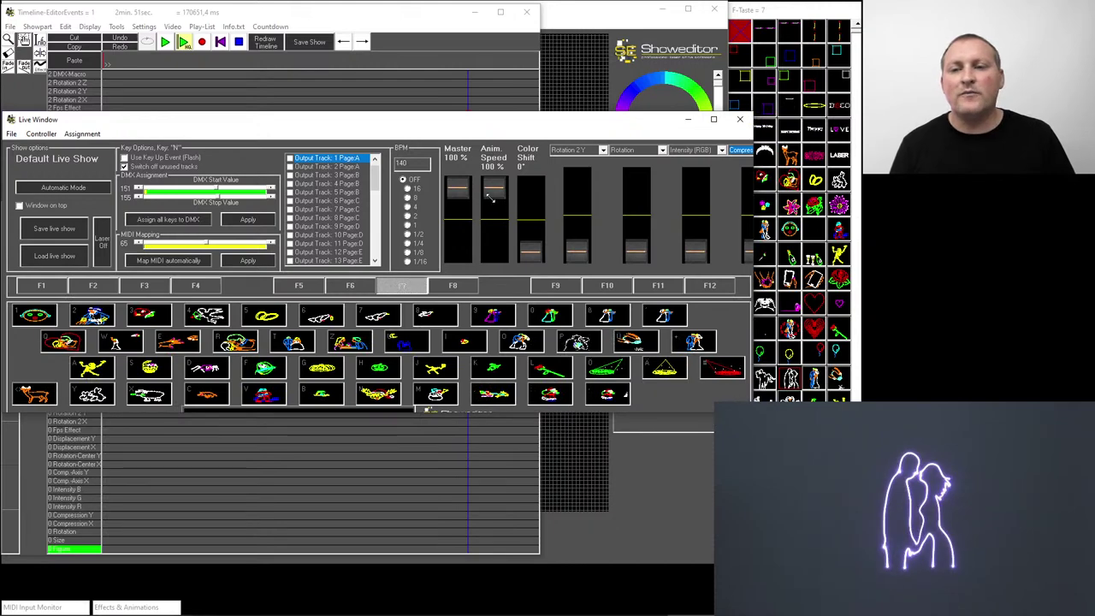
- Move the Live Window down and resize the Timeline-Editor wider and shorter so both are visible
left_click_drag(417, 126, 421, 273)
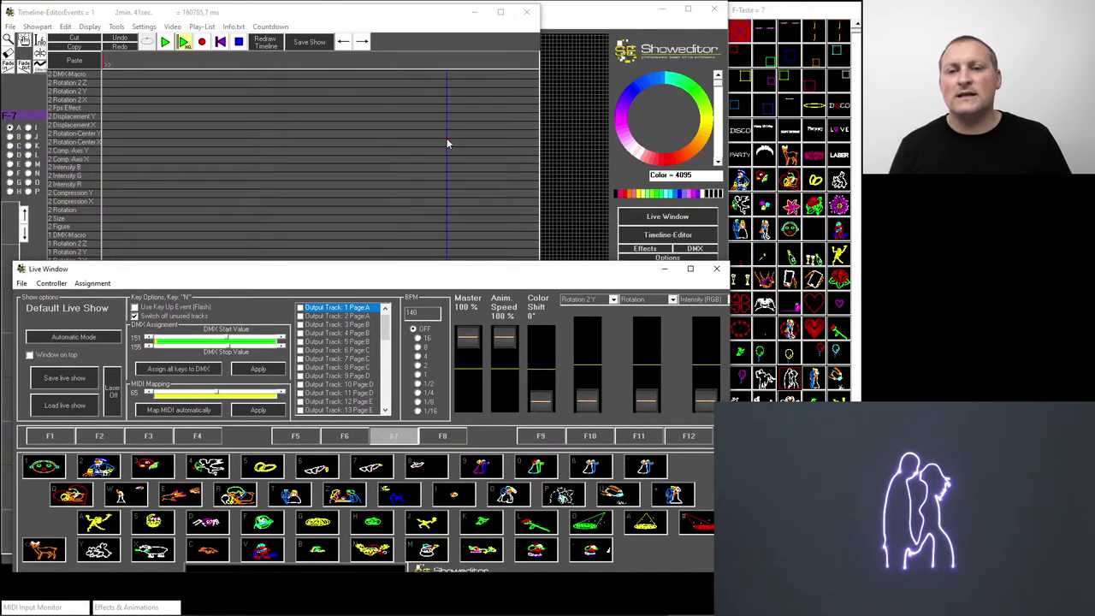
left_click(446, 143)
left_click_drag(537, 554, 717, 373)
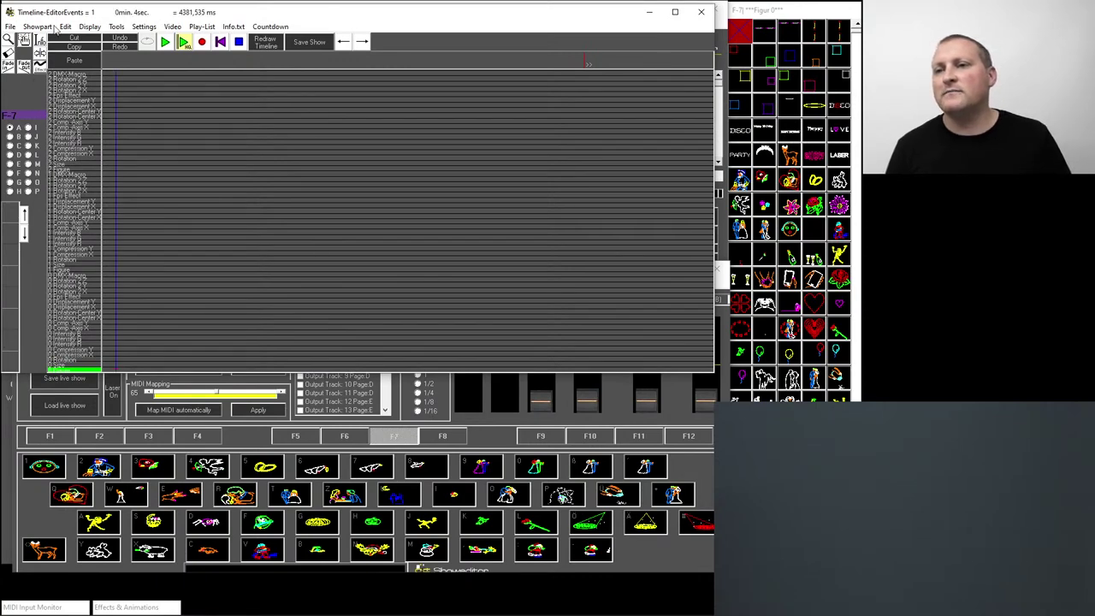
left_click(23, 493)
left_click_drag(98, 270, 85, 300)
left_click(154, 213)
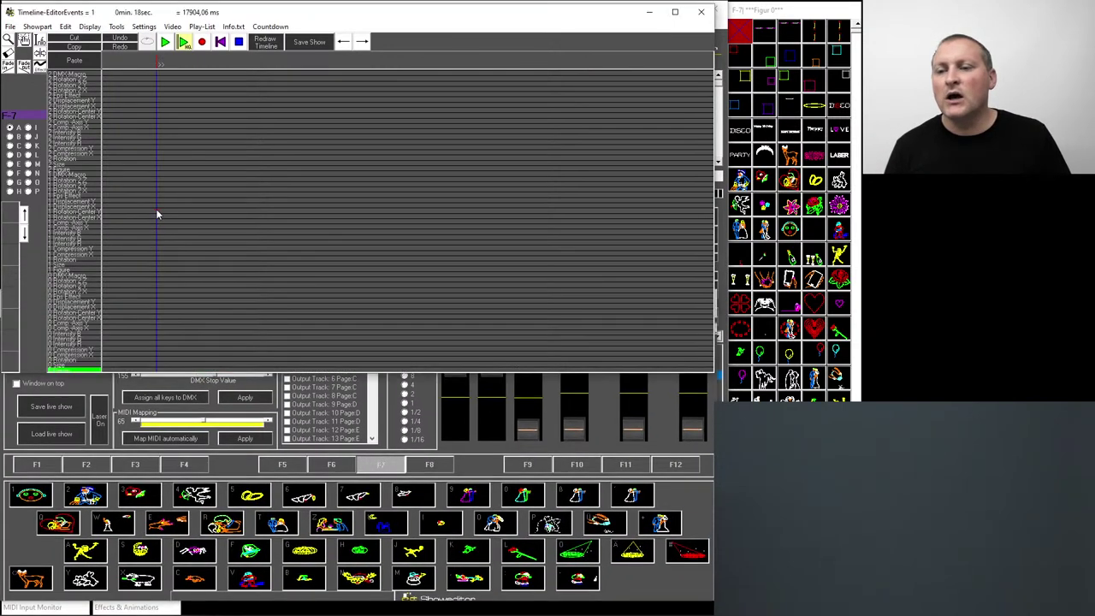
- Mark the upper, middle and bottom tracks for recording
left_click(60, 270)
left_click(63, 170)
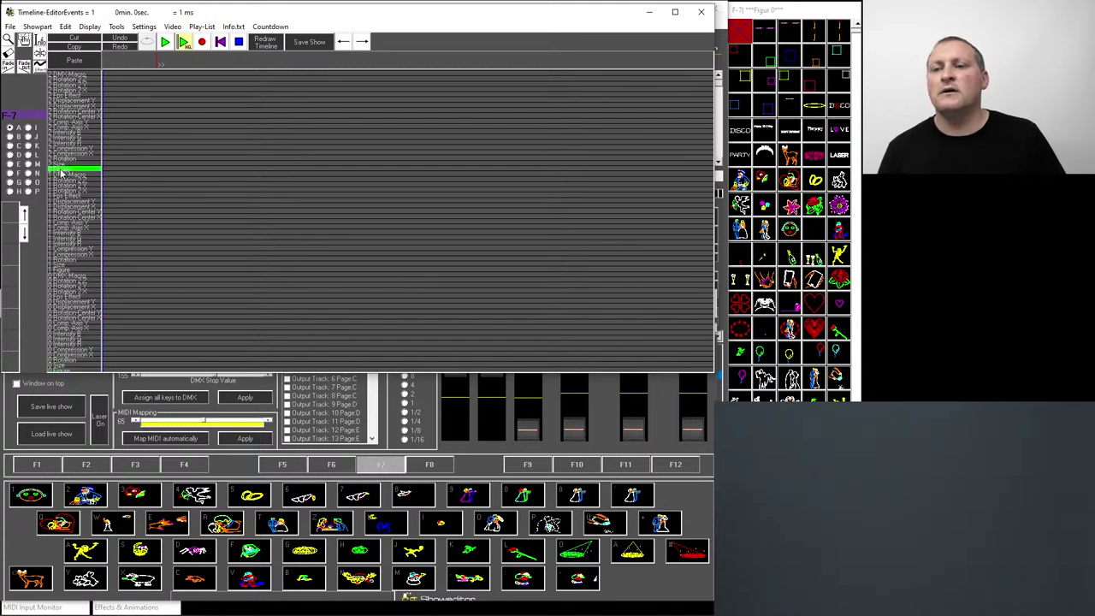
left_click(61, 271)
left_click(62, 369)
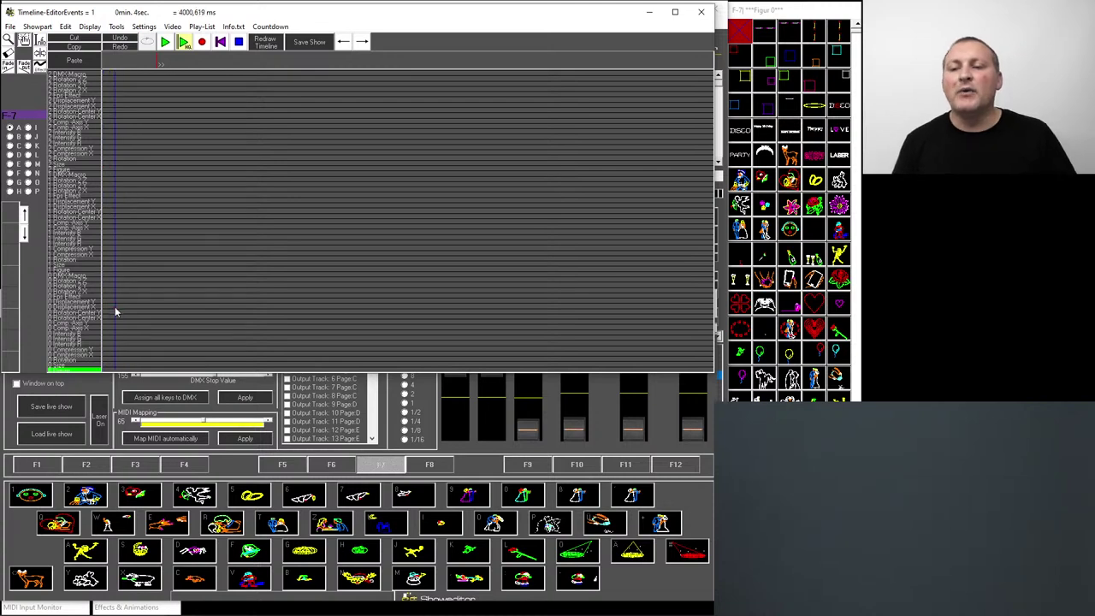
- Set the timeline playhead to about 19 seconds
left_click(117, 373)
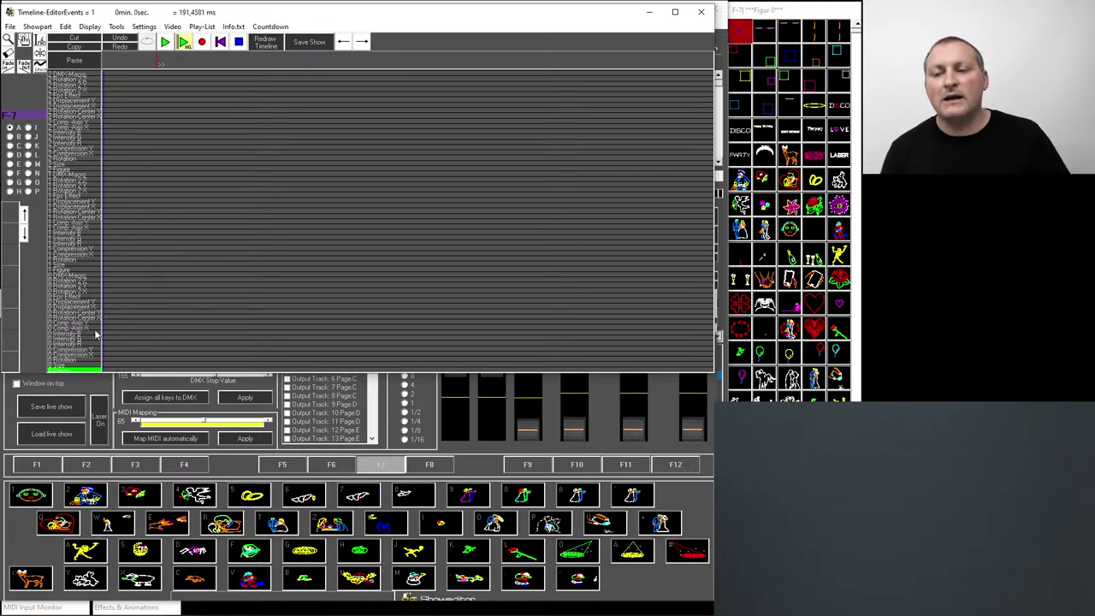
left_click(161, 308)
left_click_drag(161, 308, 168, 283)
mouse_move(166, 281)
left_mouse_down()
mouse_move(159, 299)
mouse_move(179, 286)
mouse_move(159, 295)
left_mouse_up()
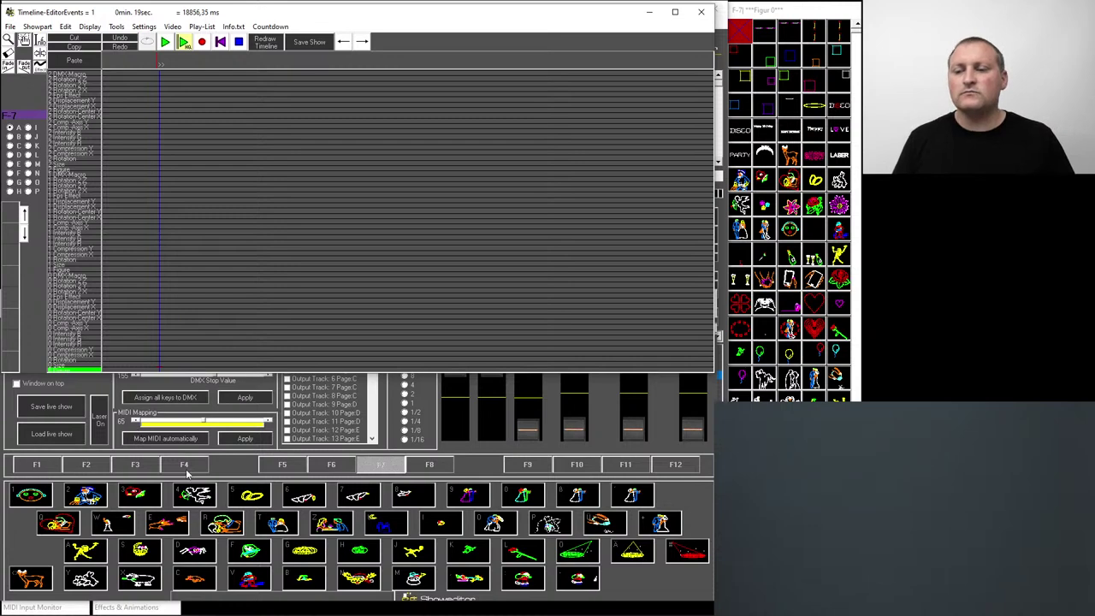
- Browse the Settings, Showpart and Edit menus of the Timeline-Editor
left_click(144, 26)
left_click(144, 26)
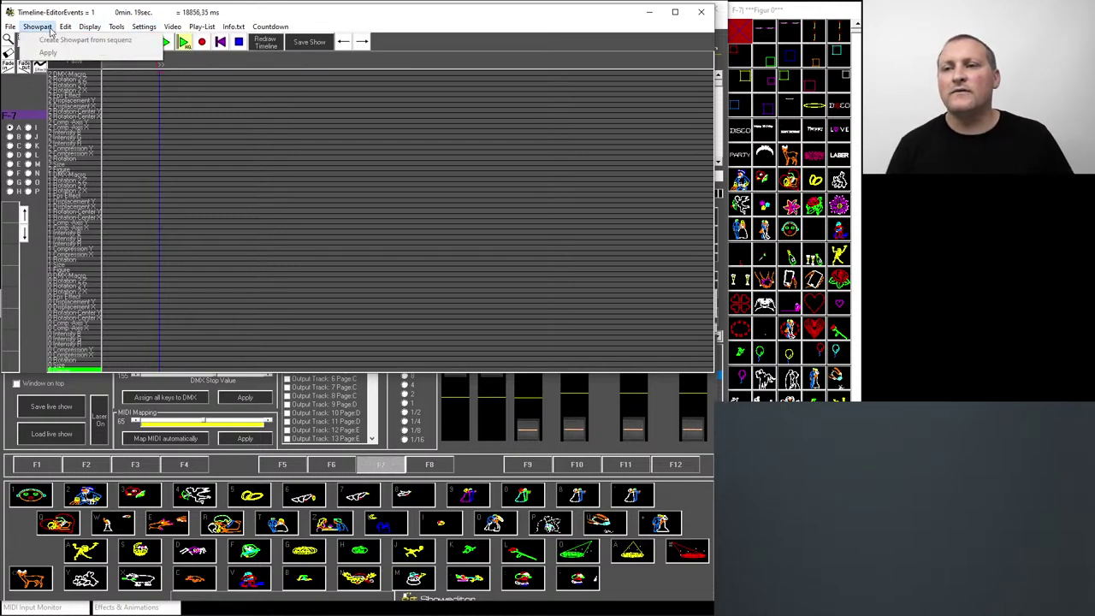
left_click(10, 27)
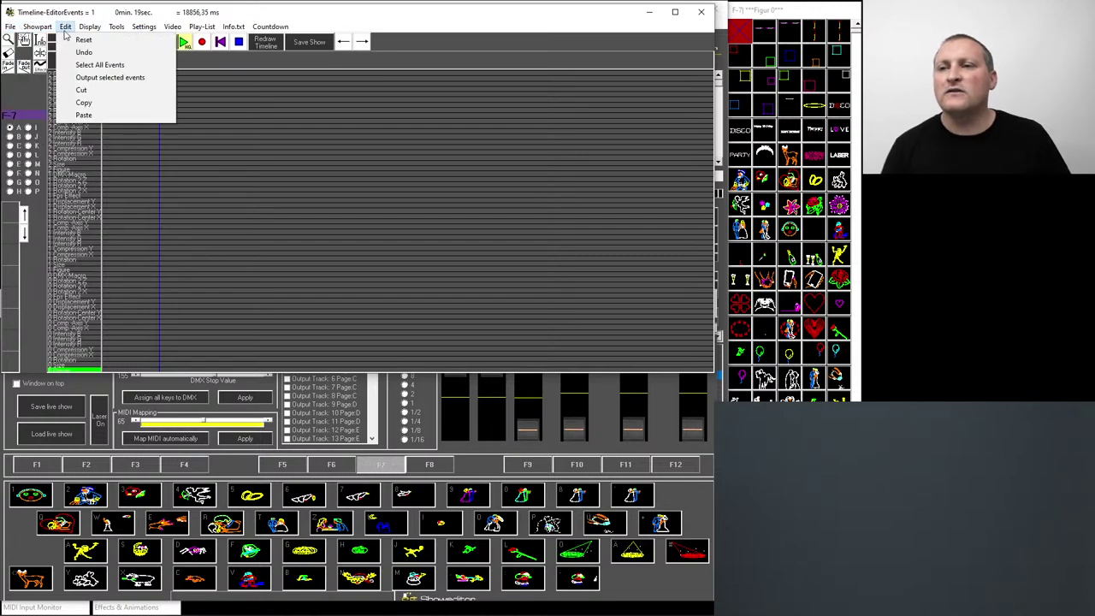
mouse_move(86, 32)
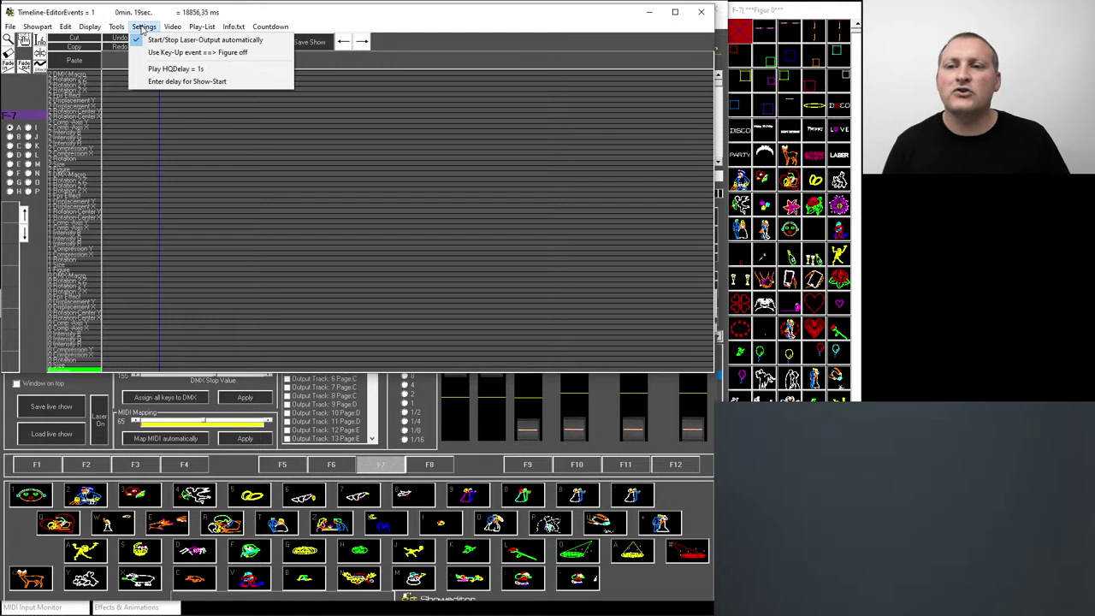
mouse_move(178, 32)
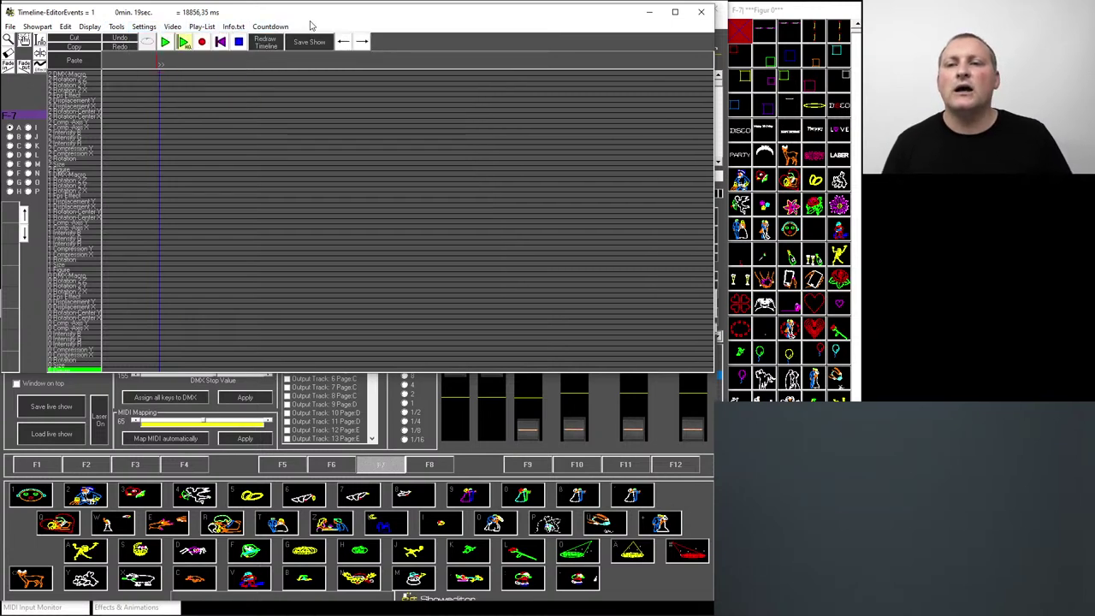
- Move the timeline to about 25 seconds and show figure page F2 in the Live Window
left_click_drag(159, 128, 185, 342)
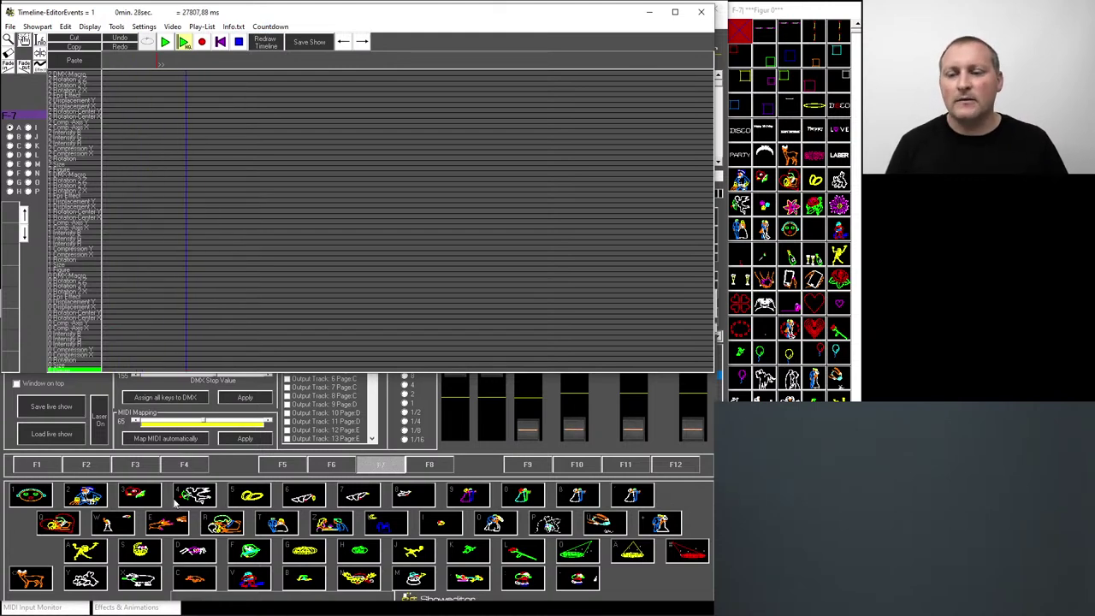
left_click(53, 472)
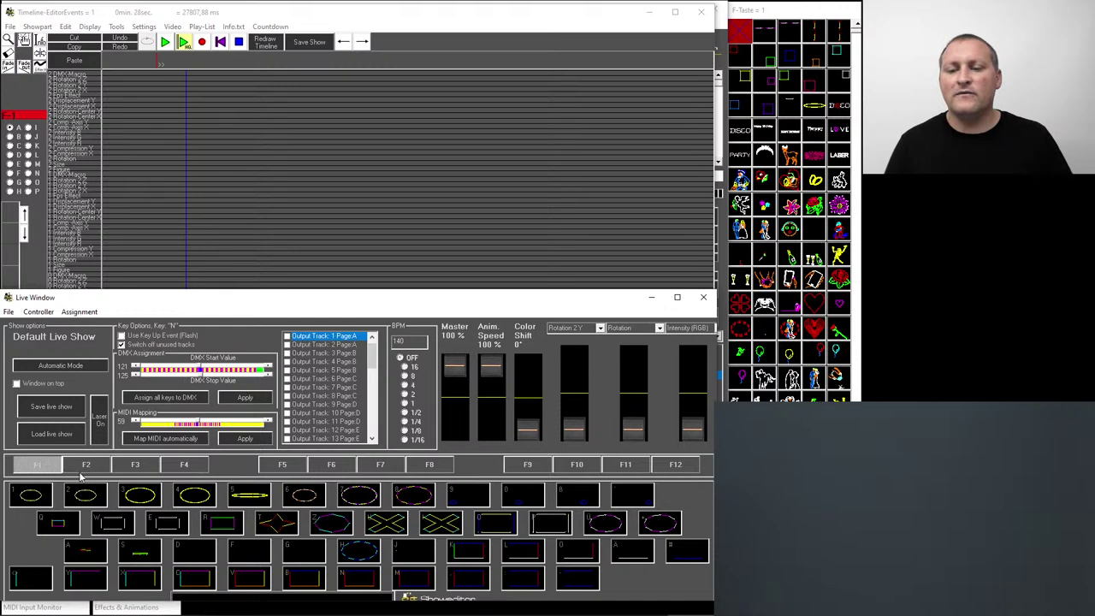
left_click(89, 464)
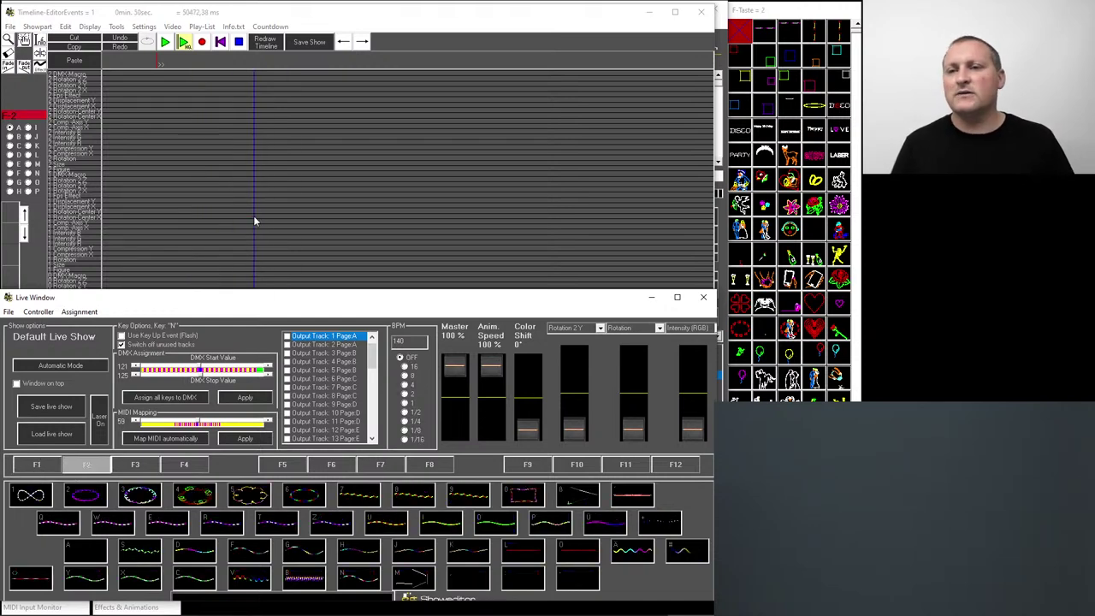
- Move the position to about 10 seconds, start recording, and dismiss both notices with Nein
left_click(220, 25)
left_click_drag(193, 77, 103, 65)
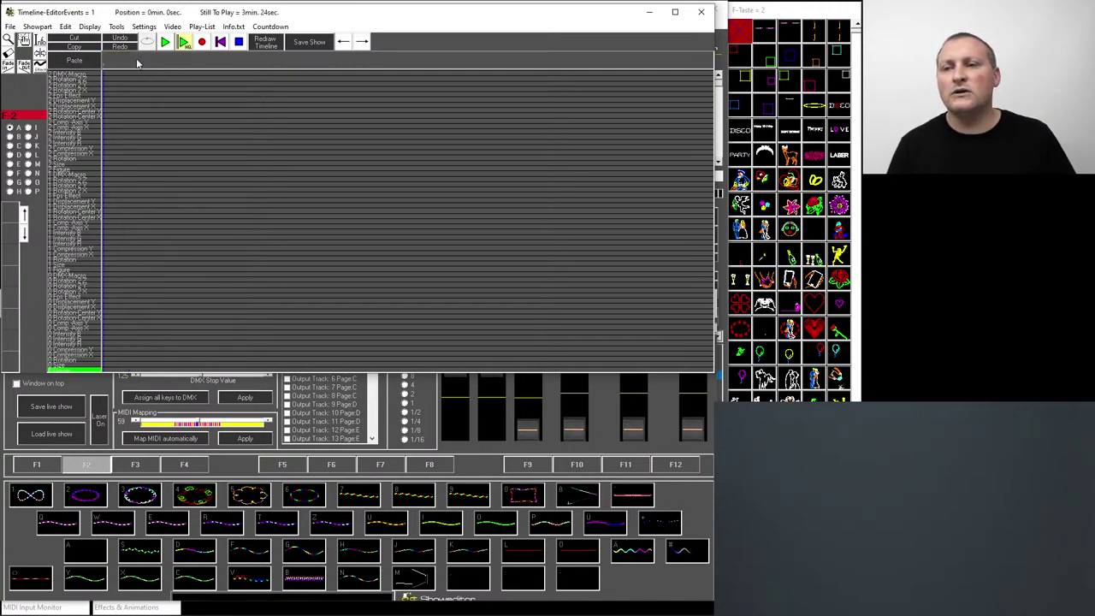
left_click(201, 42)
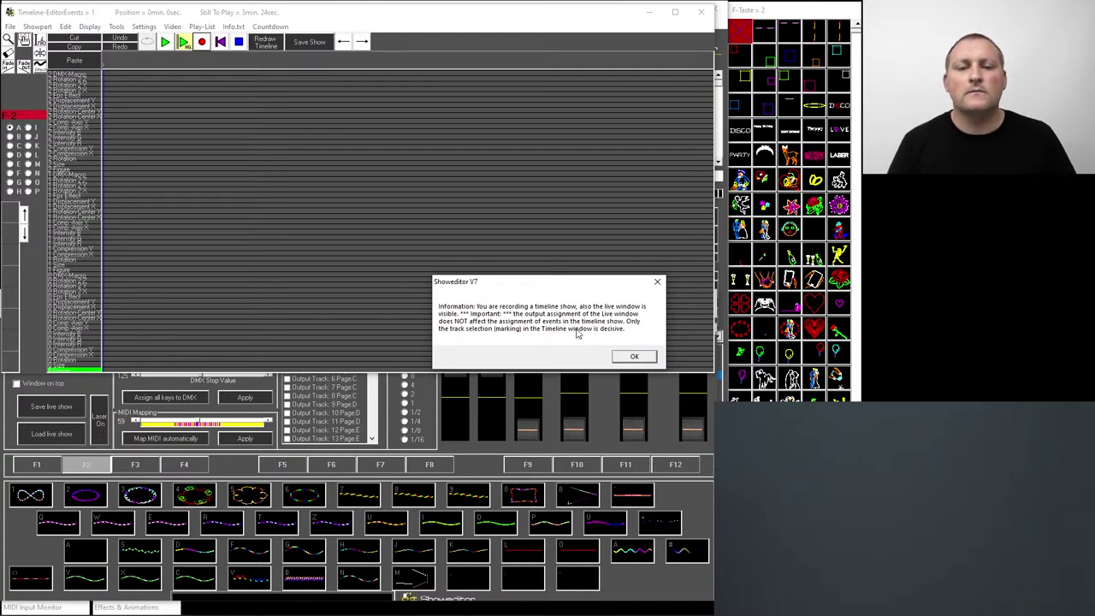
left_click(632, 356)
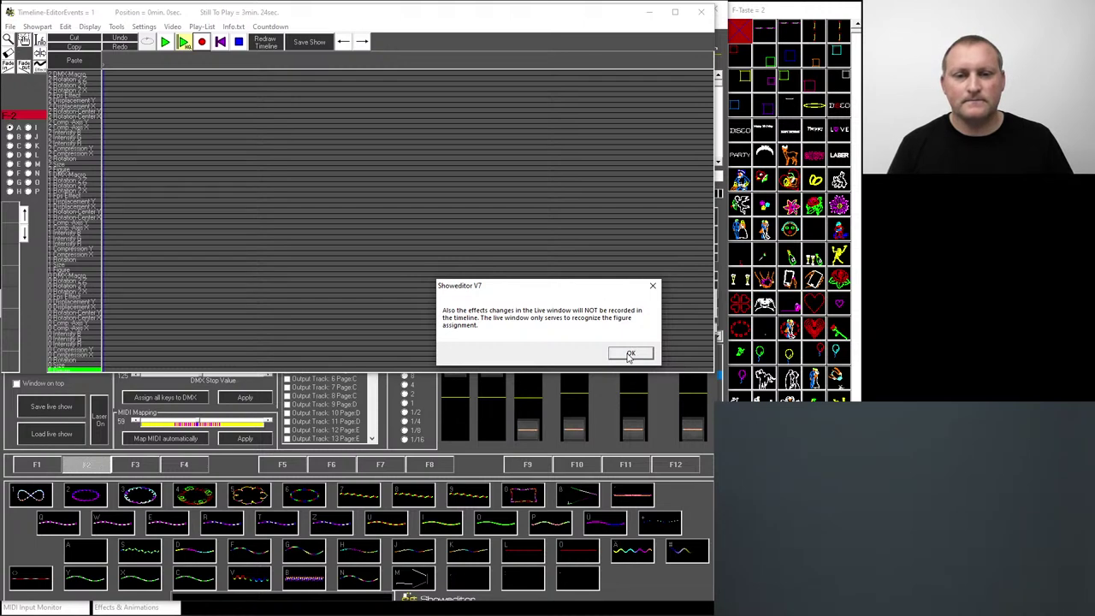
left_click(629, 354)
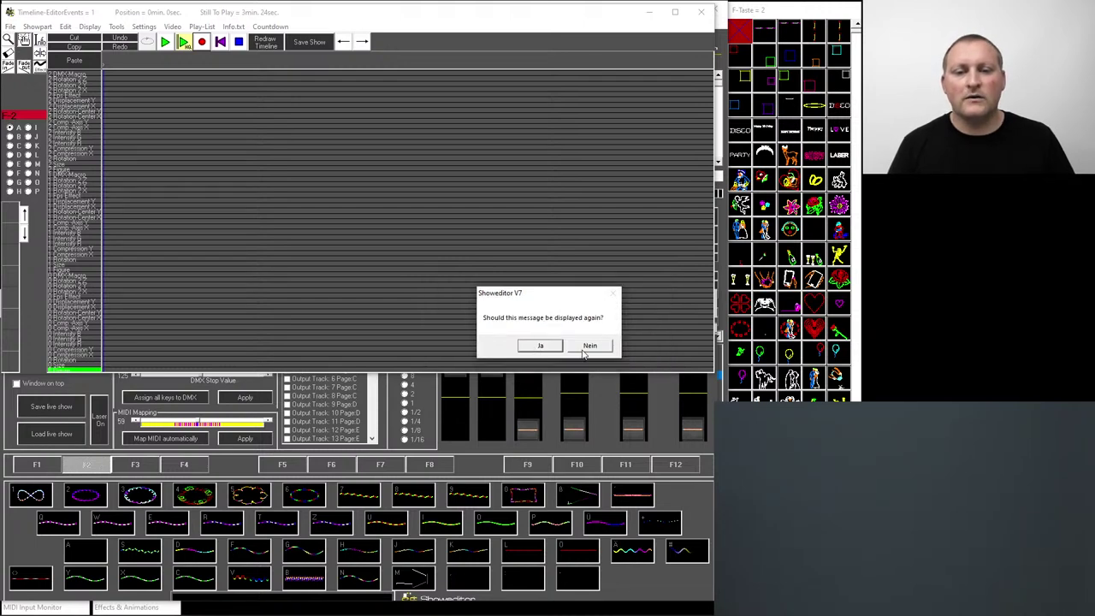
left_click(586, 347)
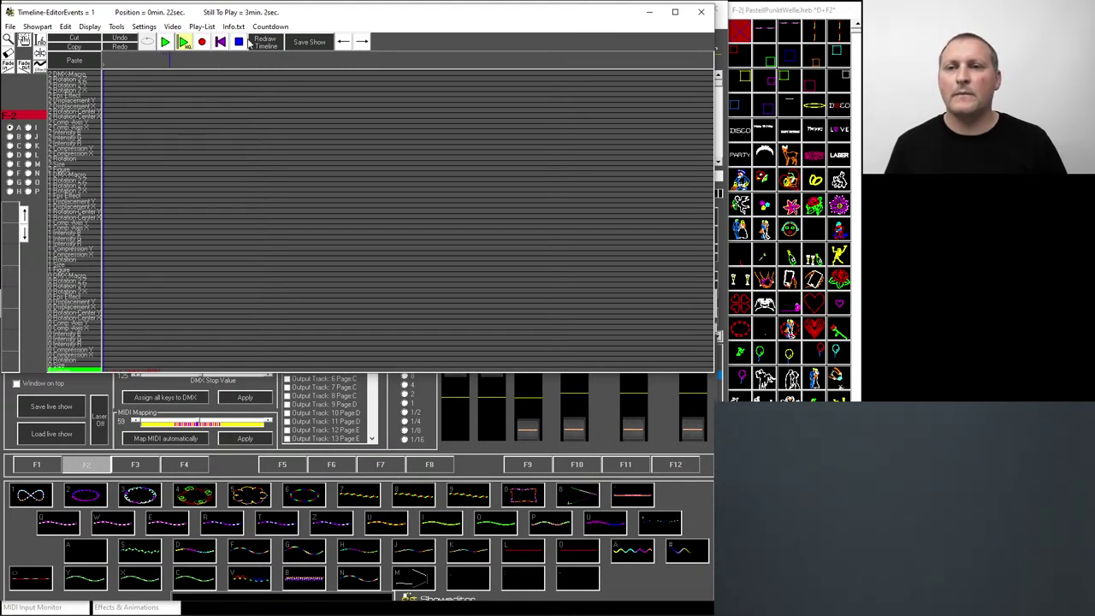
- Move the timeline position to about 39 seconds, then back to about 28 seconds
left_click(218, 184)
left_click_drag(217, 184, 231, 525)
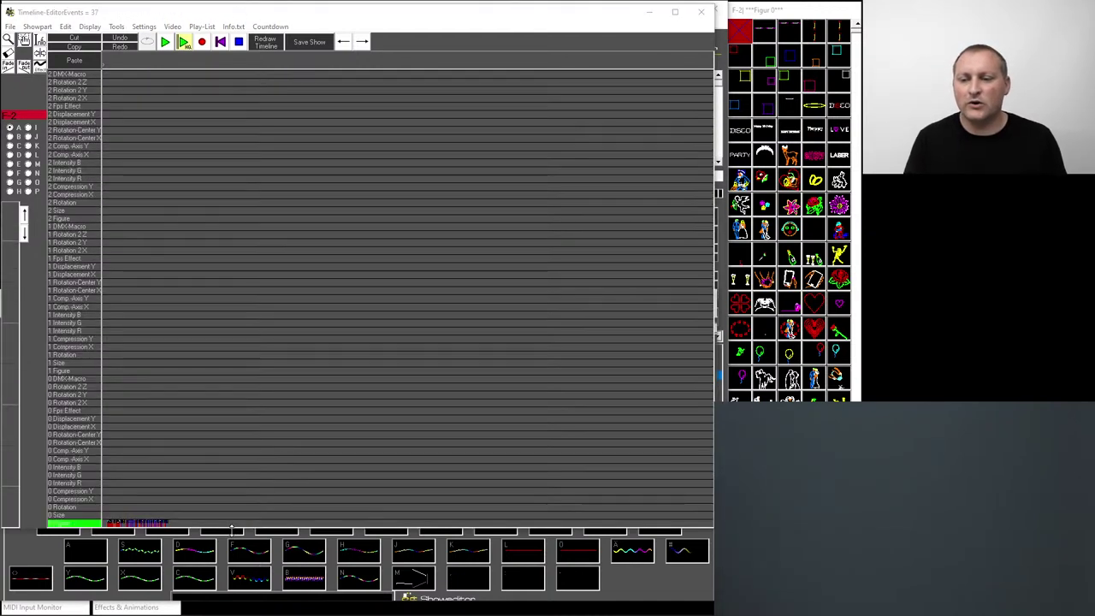
- Play the 37-event show, restart it from the beginning, then skip ahead to about 48 seconds
left_click_drag(136, 523, 49, 42)
left_click_drag(106, 517, 179, 56)
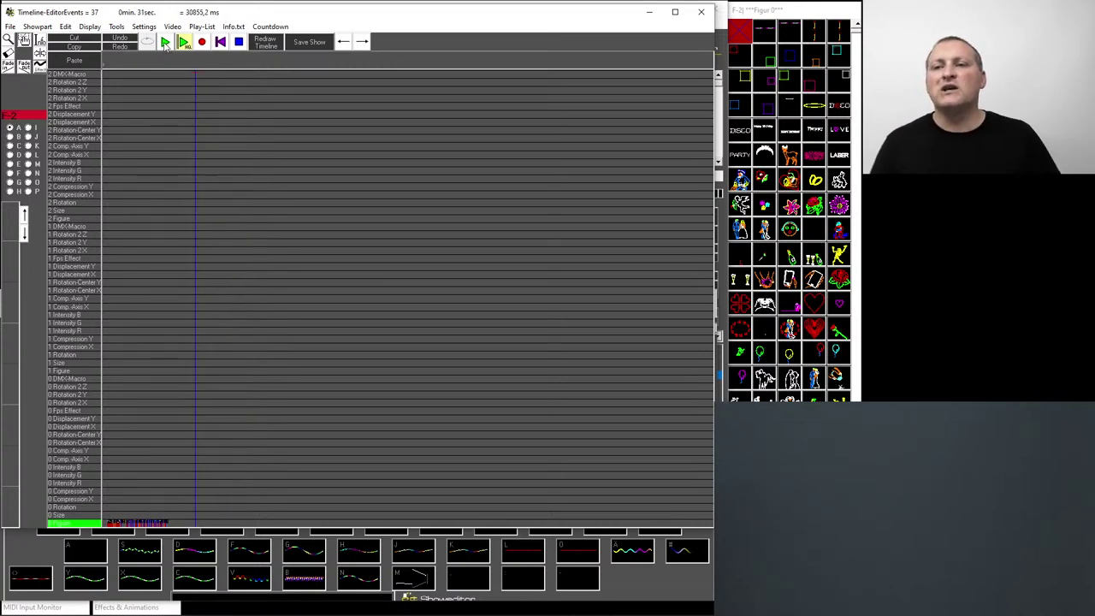
left_click(165, 42)
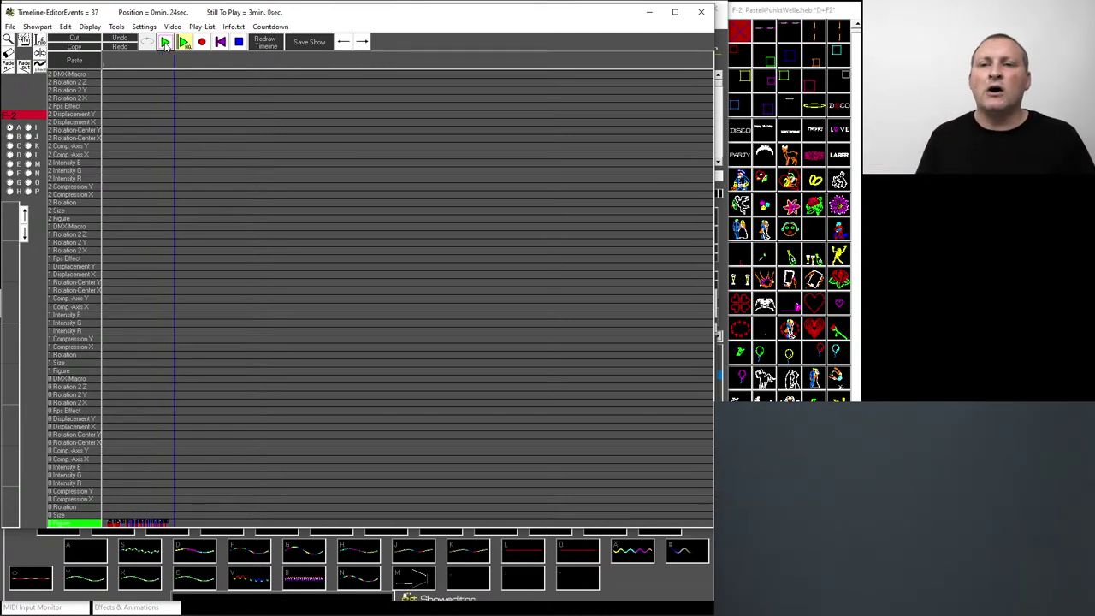
left_click(146, 166)
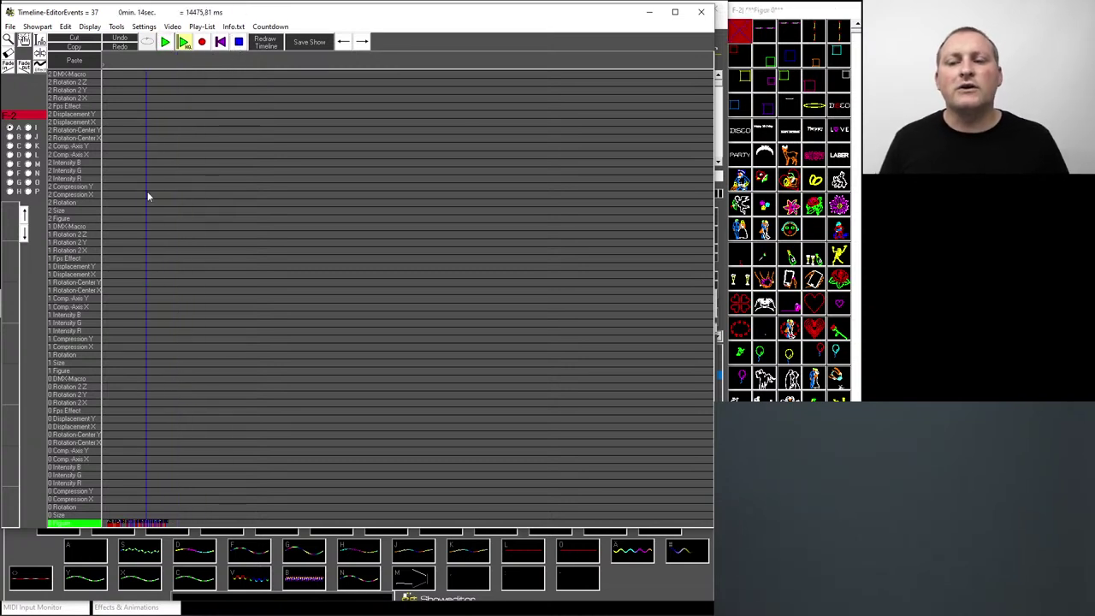
left_click(103, 522)
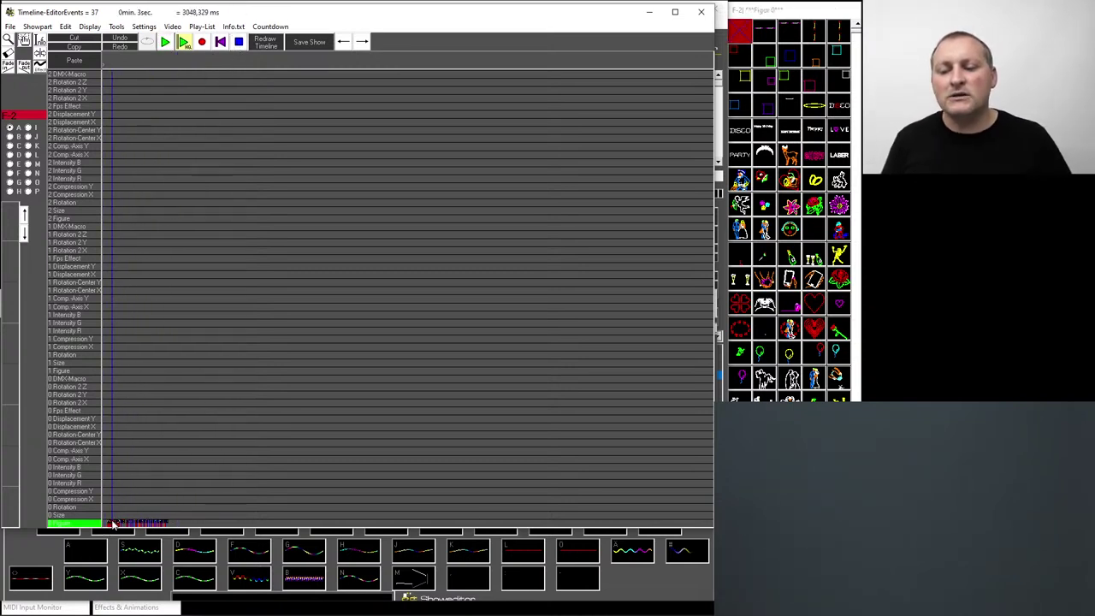
left_click_drag(103, 522, 245, 491)
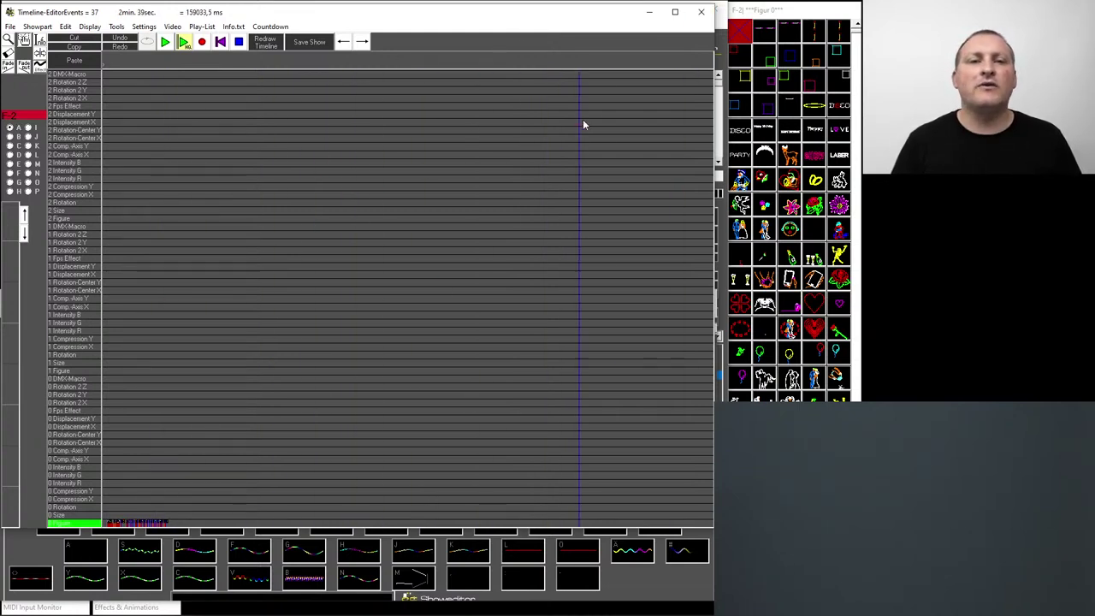
- Close the Timeline-Editor and bring the main window, then the F-2 figure library, forward
left_click(701, 15)
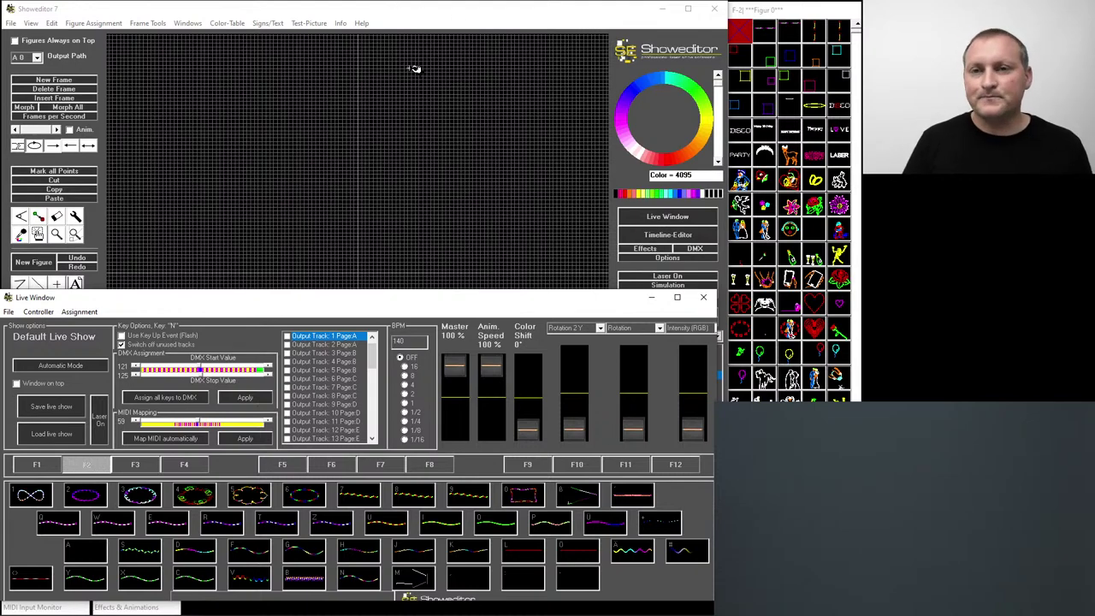
left_click(347, 12)
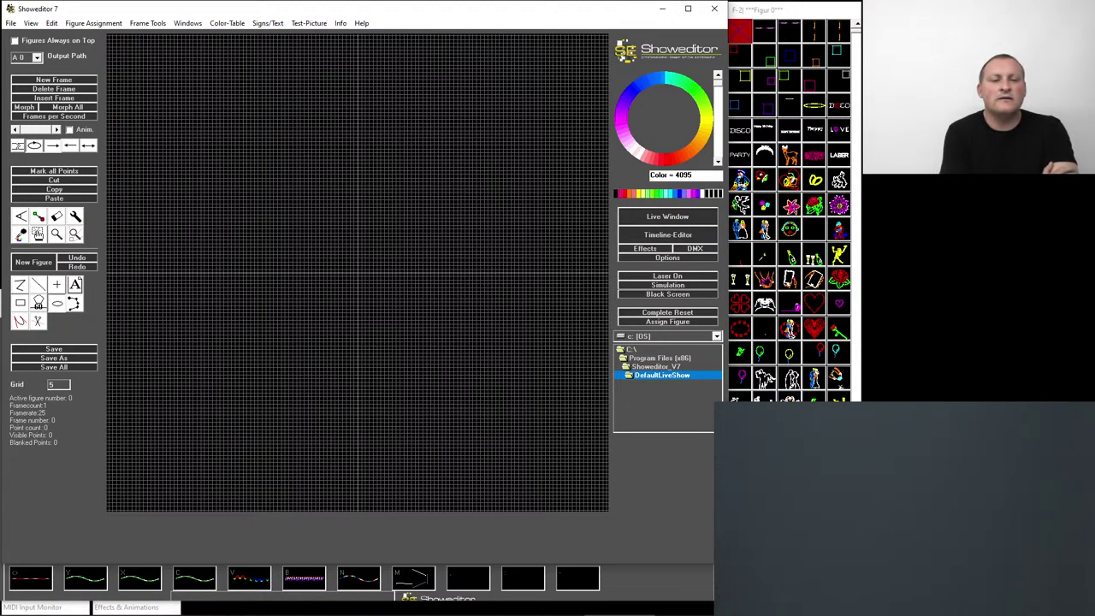
left_click(808, 14)
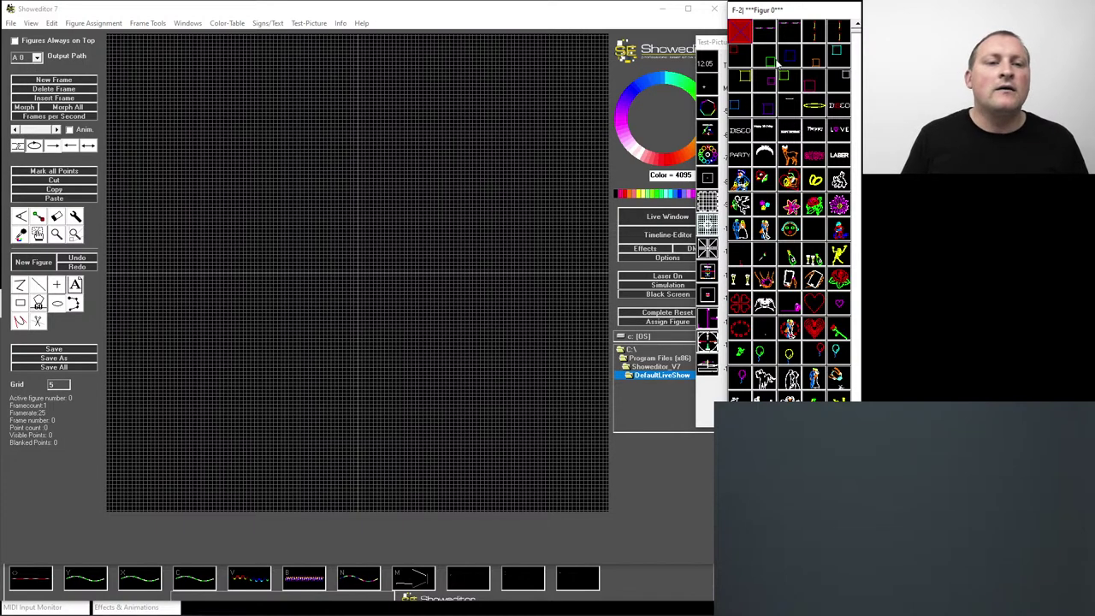
- Load the DISCO figure, switch laser output on, then load the Happy New Year figure
left_click(744, 135)
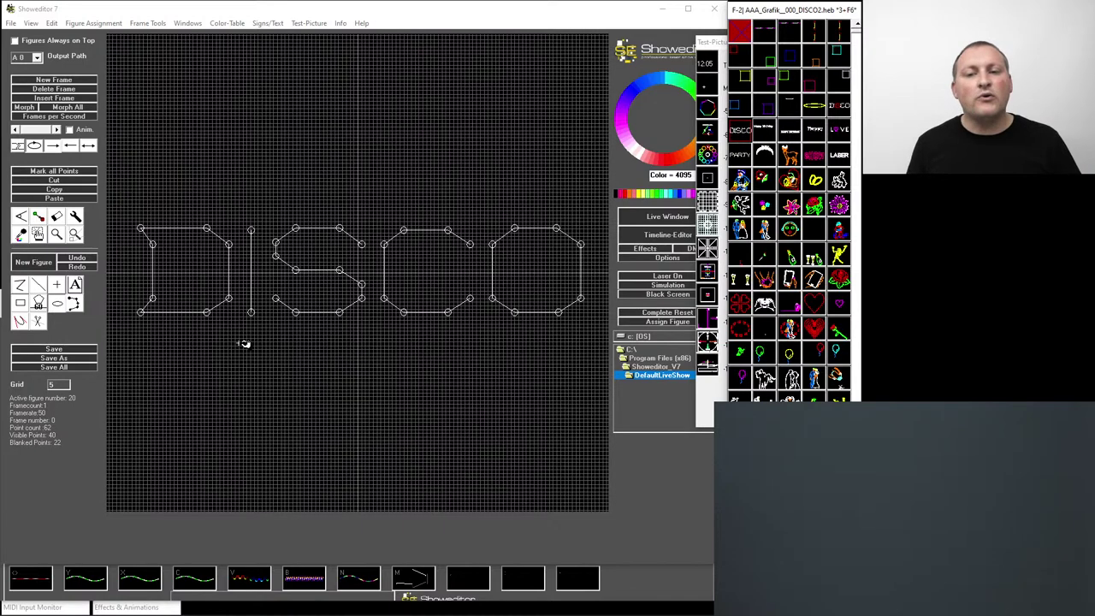
left_click(675, 278)
left_click(675, 276)
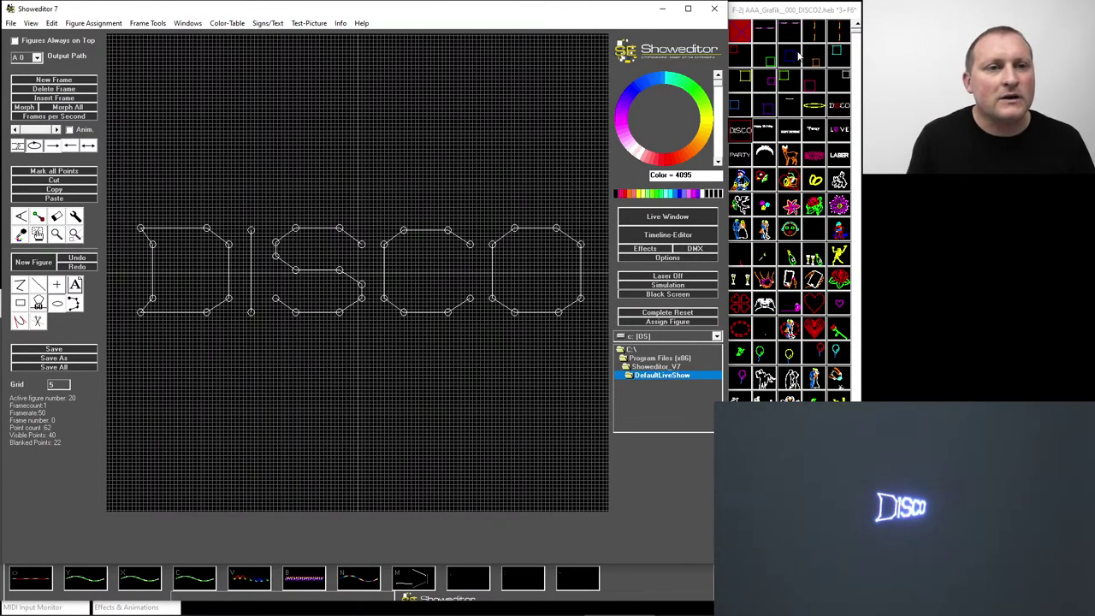
left_click(799, 132)
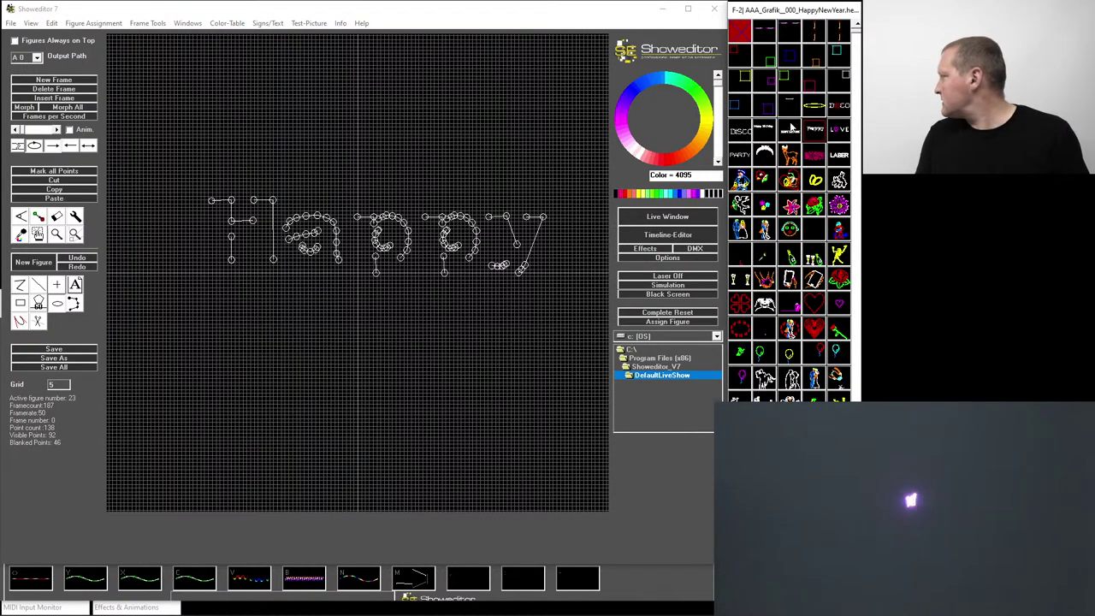
- Load the GeileRosette figure (1751 frames) and step through its frames on the laser
left_click(764, 32)
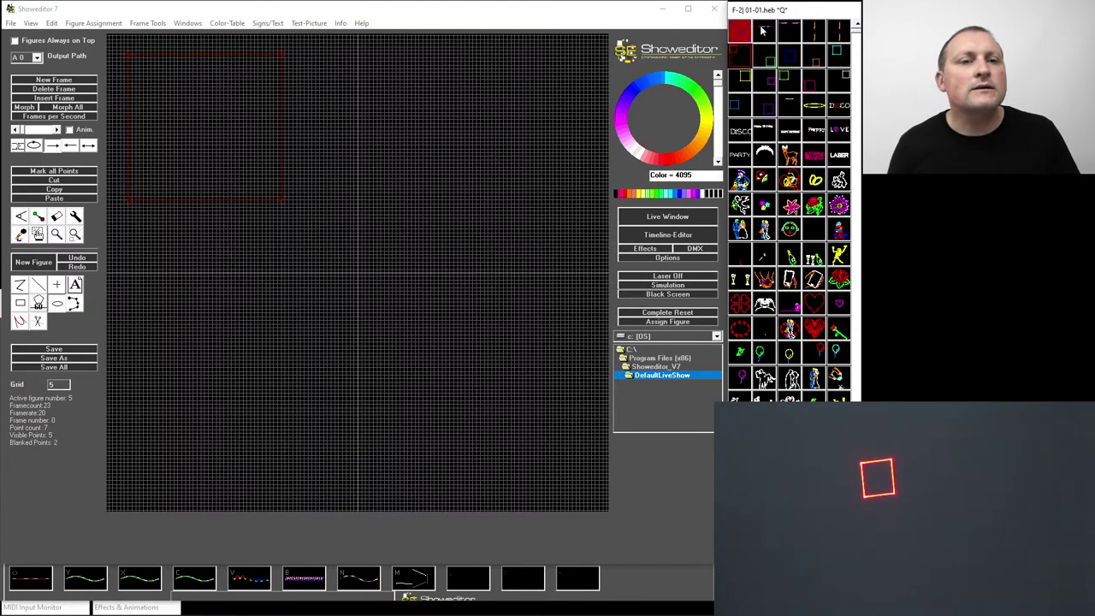
scroll(800, 256, "down", 5)
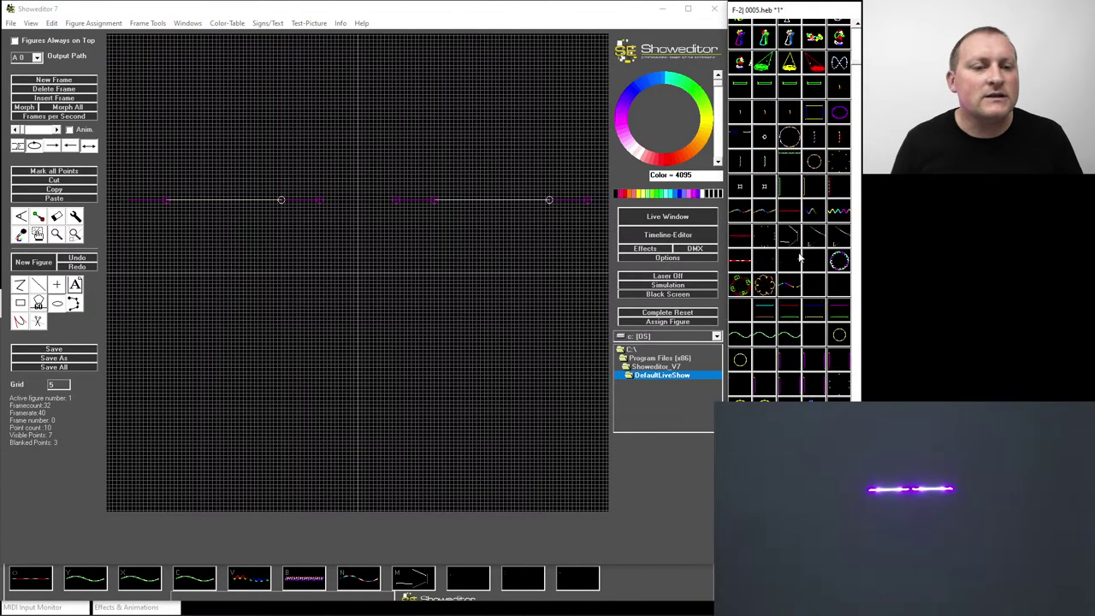
left_click(839, 261)
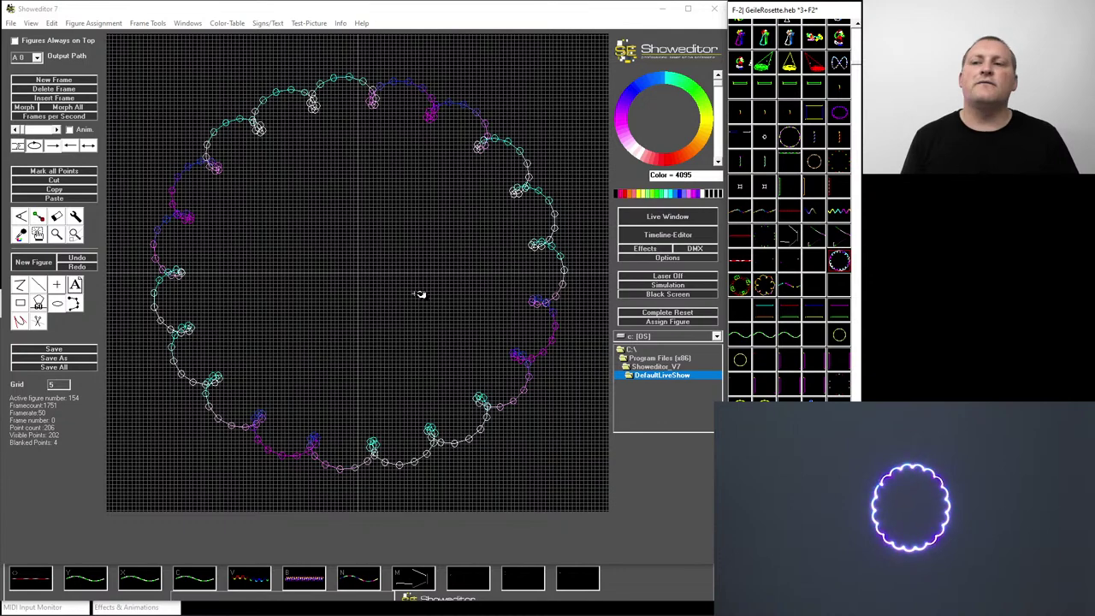
left_click_drag(33, 134, 44, 130)
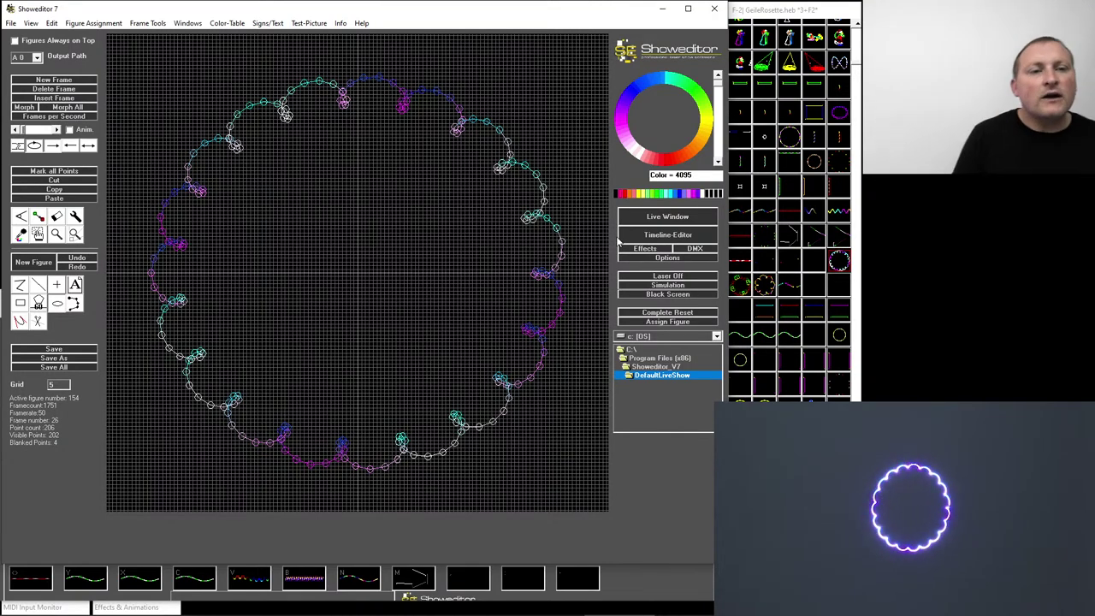
scroll(802, 103, "up", 3)
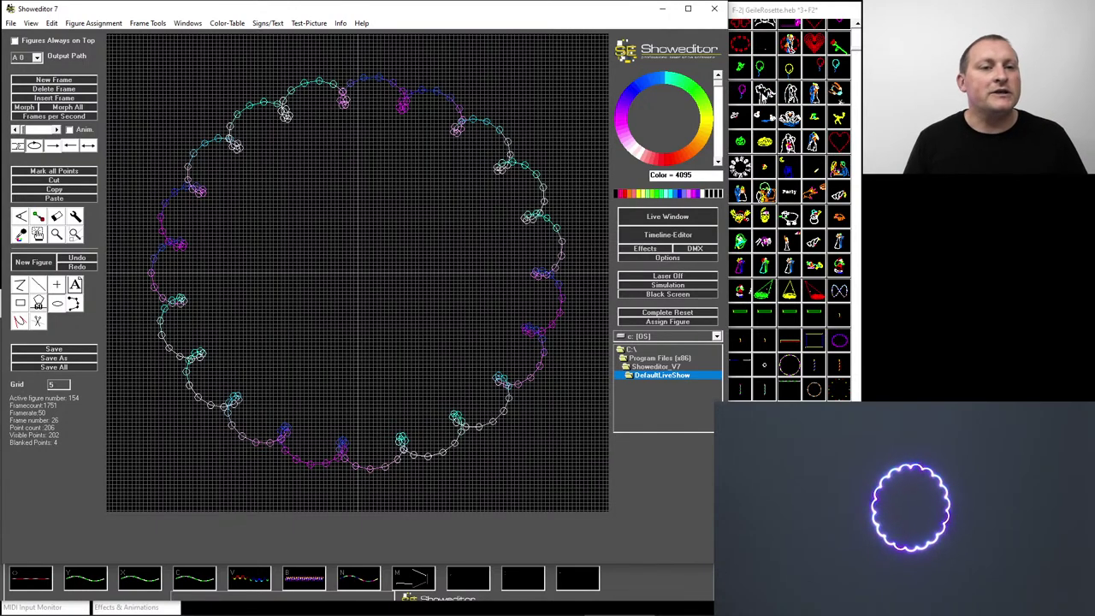
- Preview the couple, bride and groom, swans, kissing couple, red heart and kissing morph figures
left_click(764, 92)
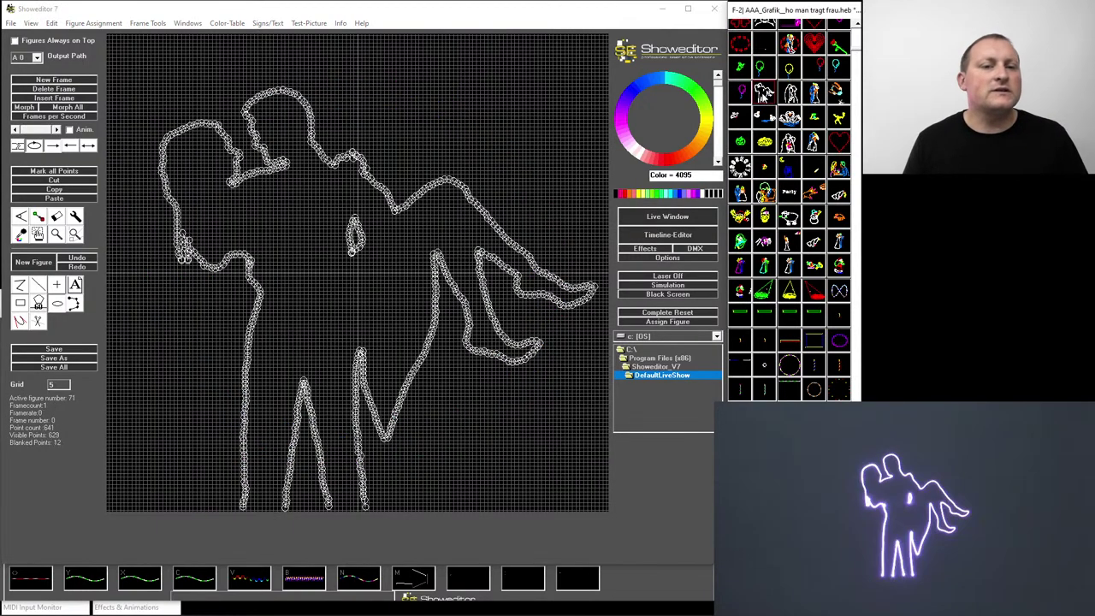
left_click(789, 92)
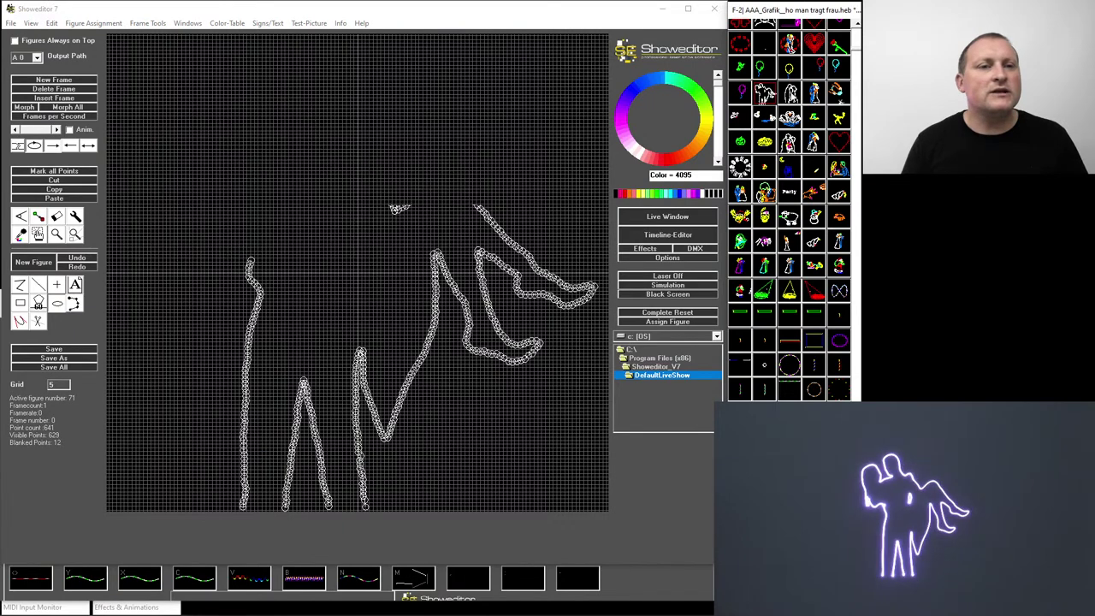
left_click(814, 92)
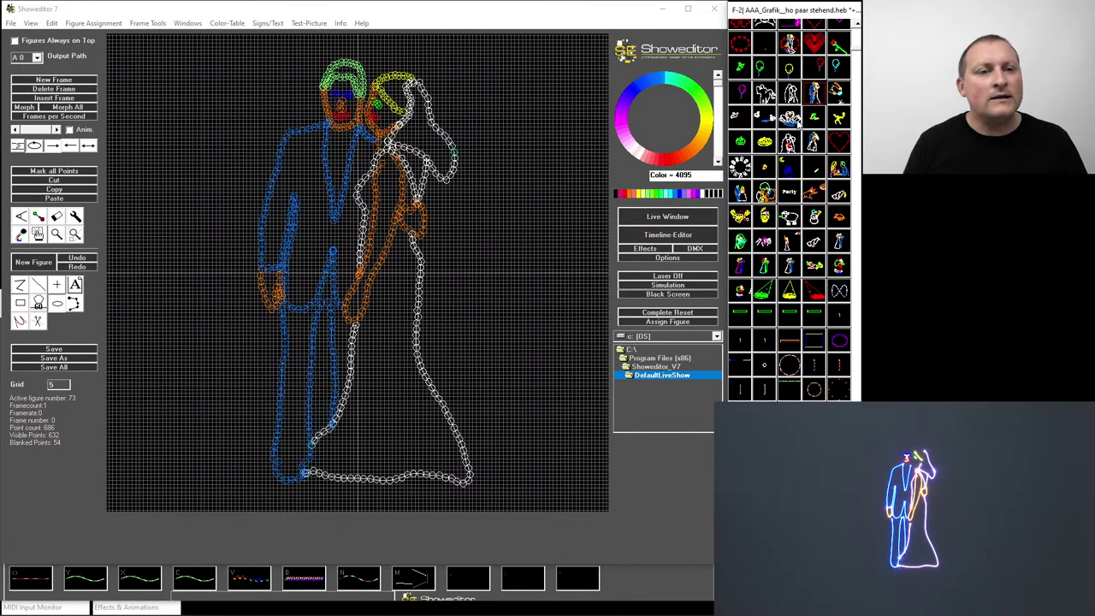
left_click(797, 123)
left_click(789, 147)
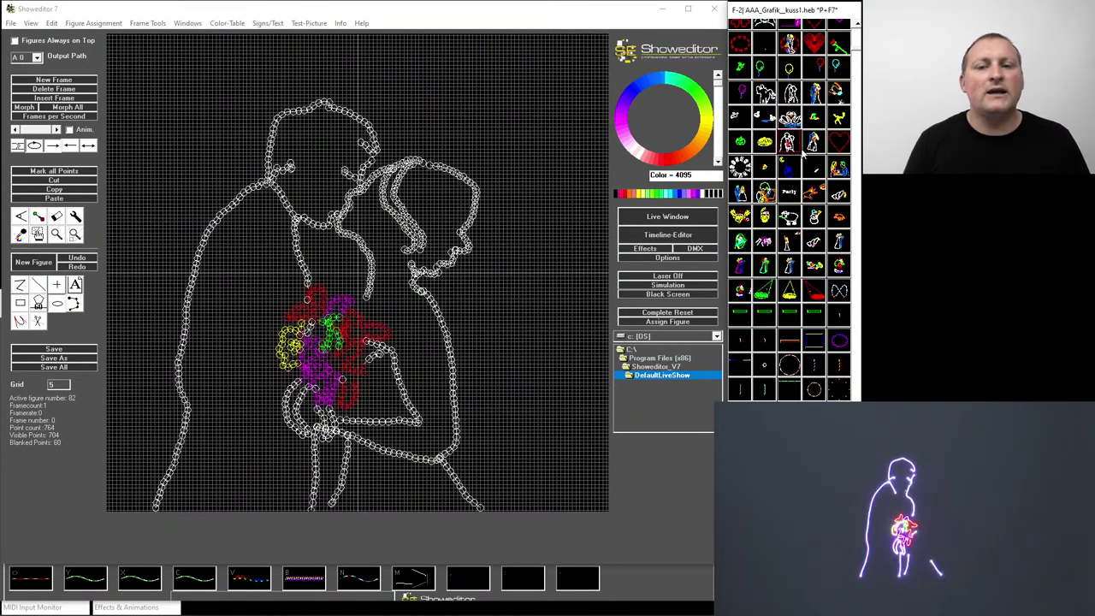
left_click(812, 142)
left_click(839, 142)
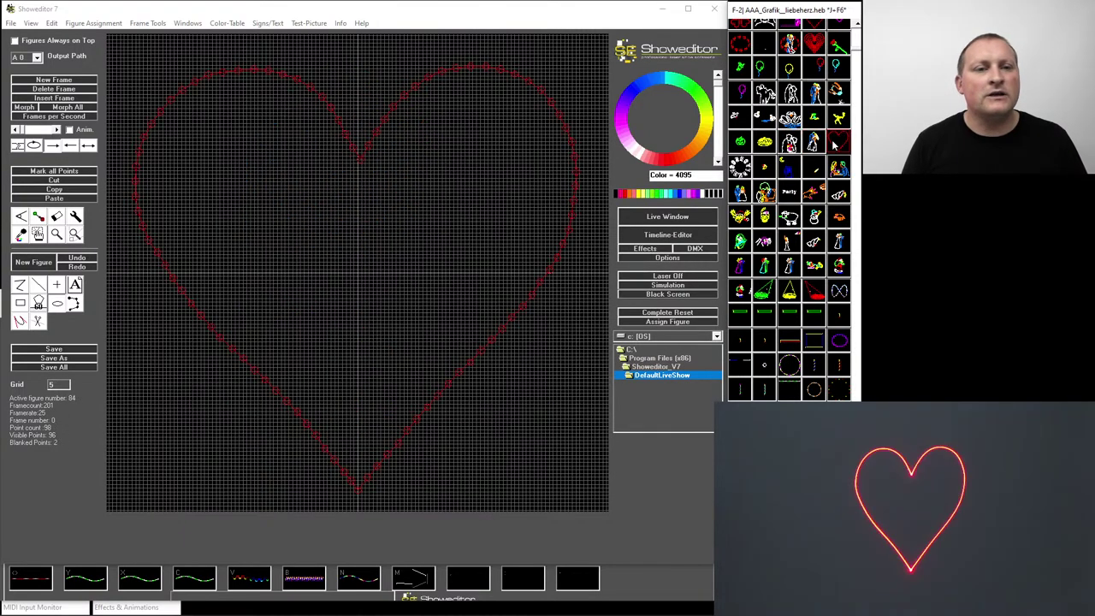
left_click(818, 146)
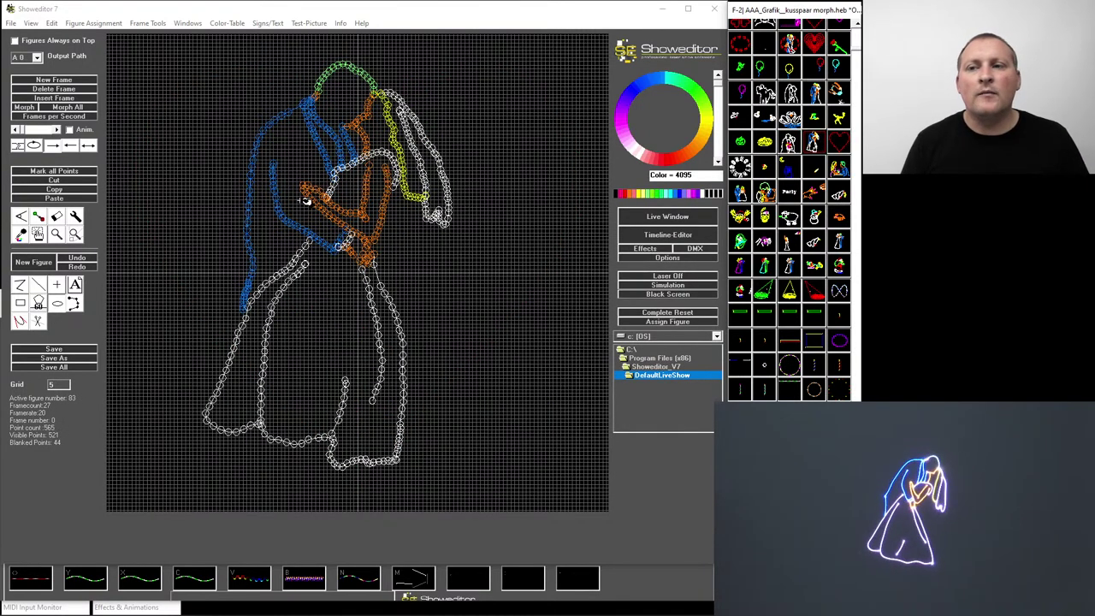
- Turn on Anim. at 20 frames per second and jump the morph to its final kissing pose
left_click(70, 130)
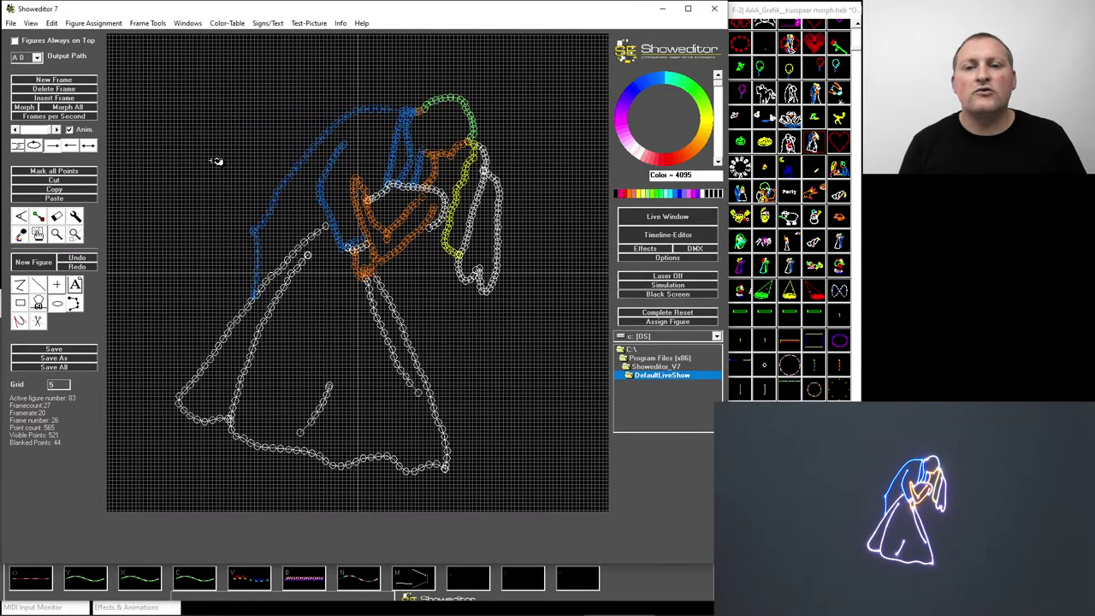
left_click(54, 117)
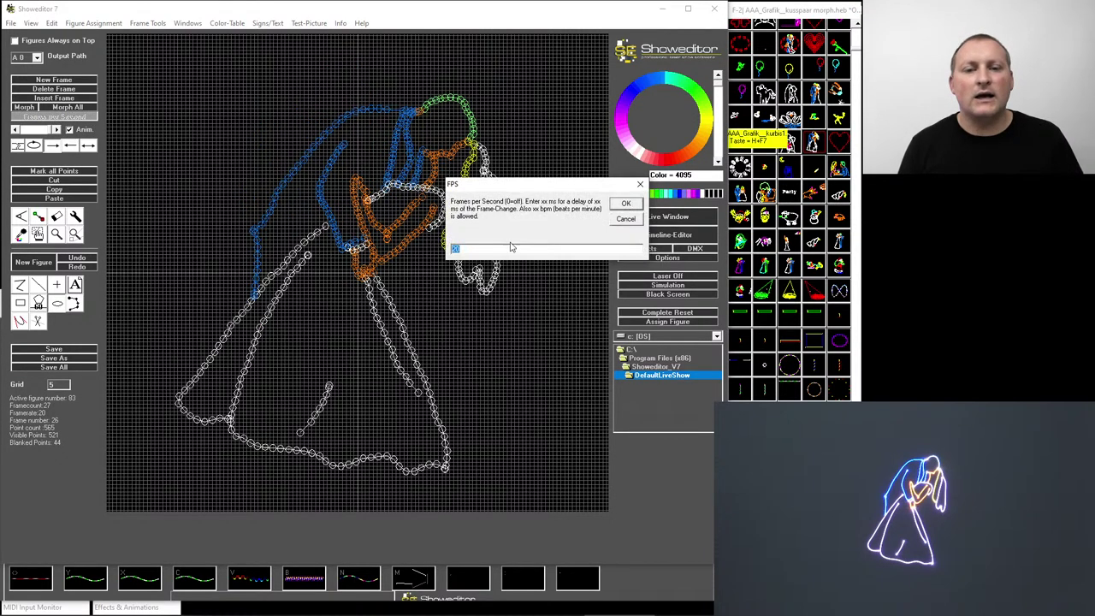
left_click(634, 206)
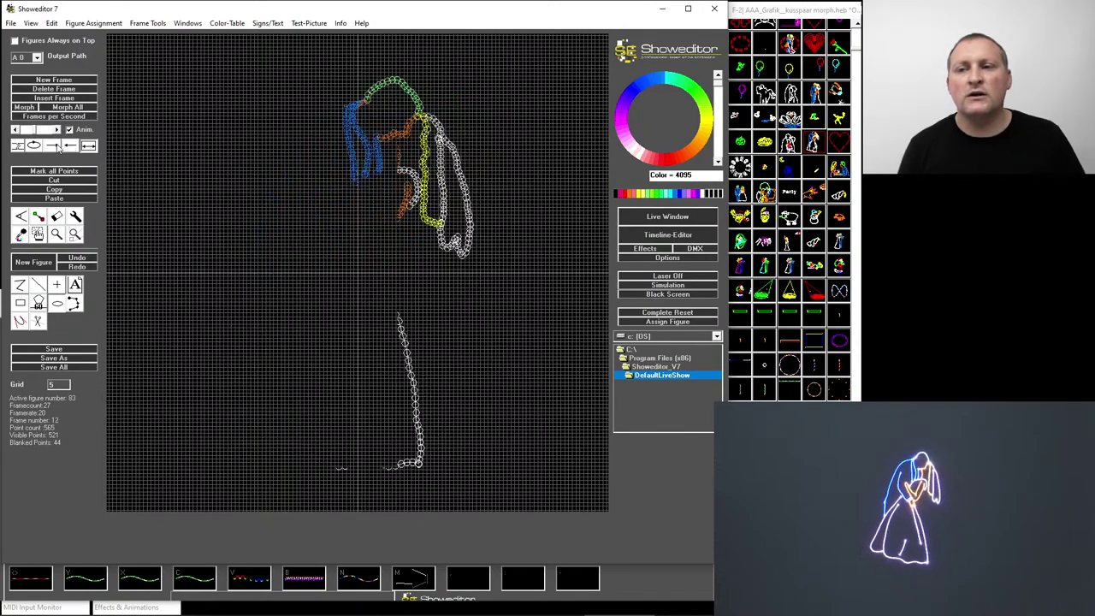
left_click(52, 146)
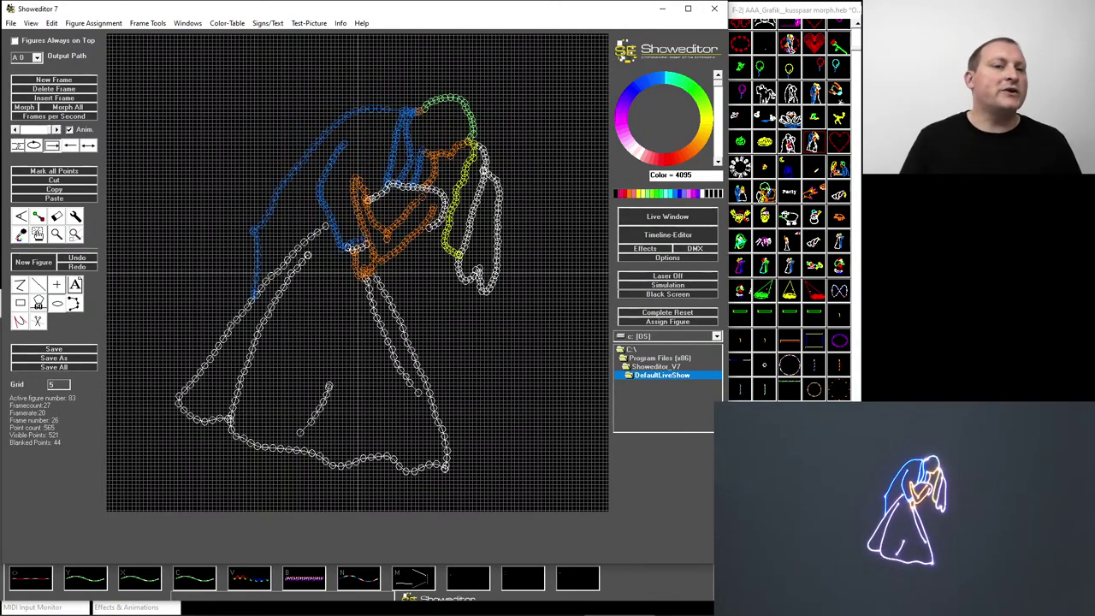
- Load the paar kuss, couple-at-table and ring-on-hand morph figures
left_click(750, 197)
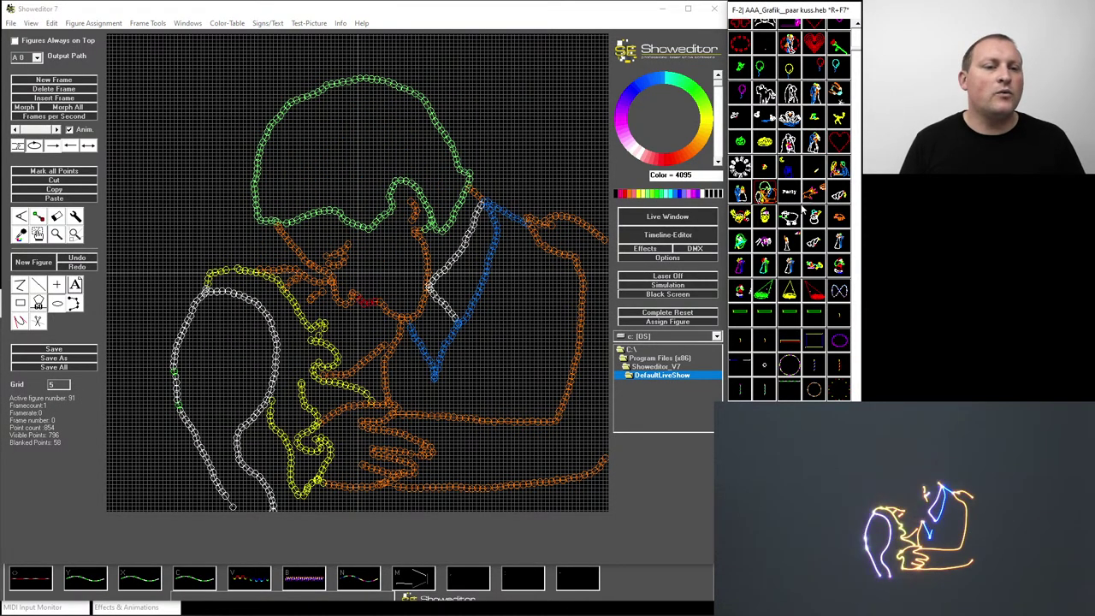
left_click(827, 198)
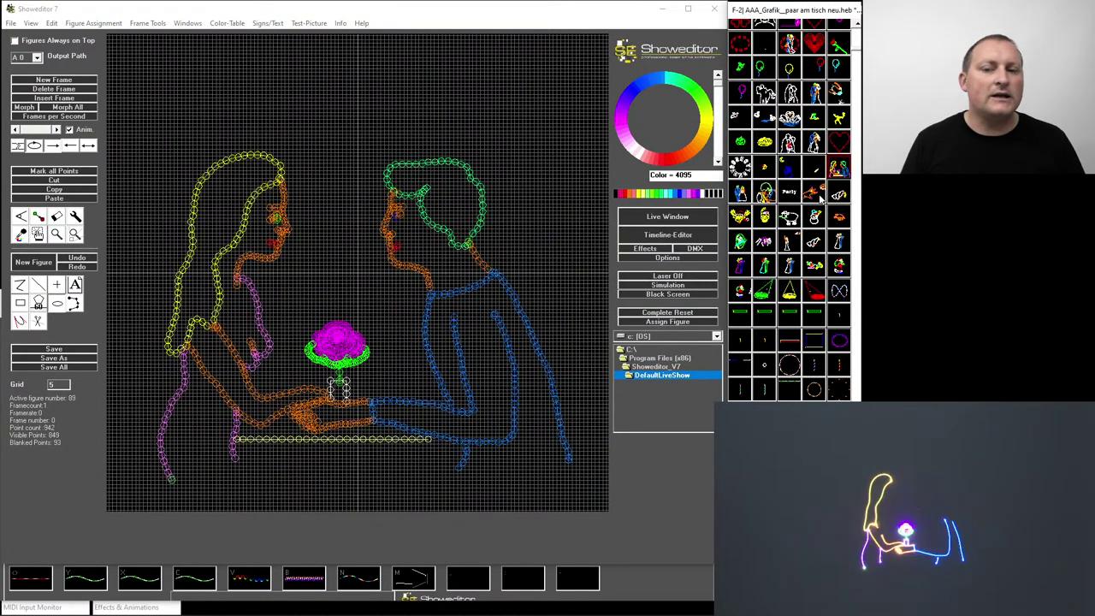
left_click(836, 193)
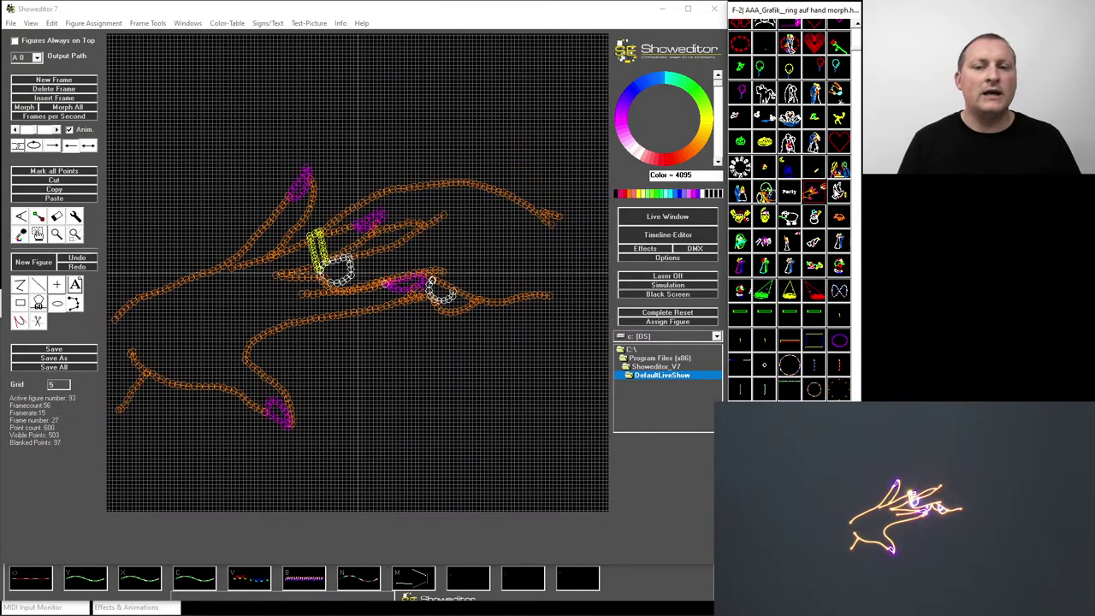
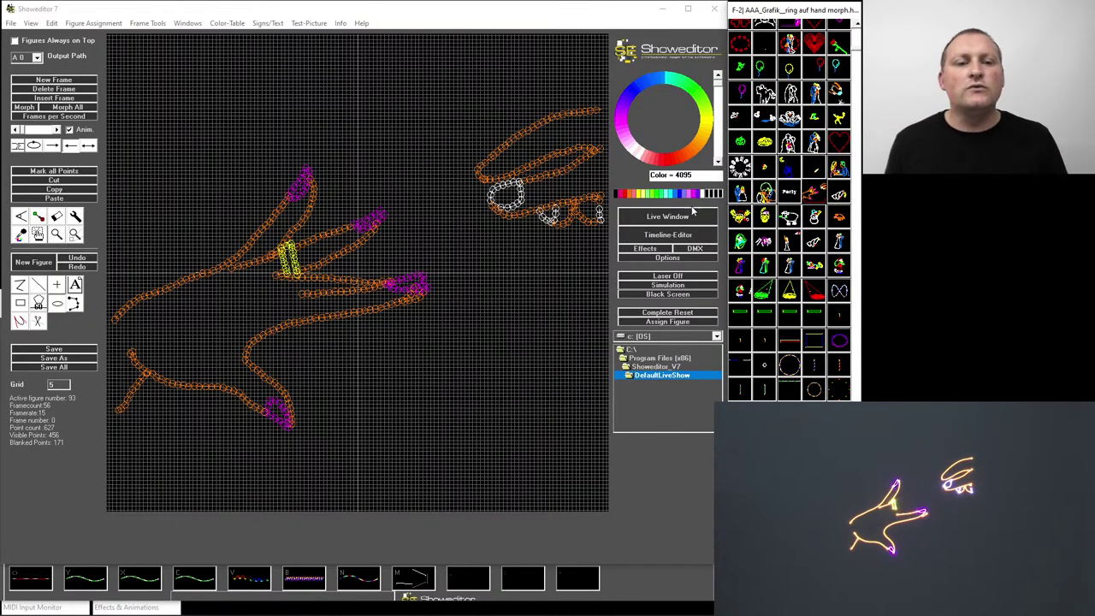
- Select drive C: in the drive box and open its root folder
left_click(657, 337)
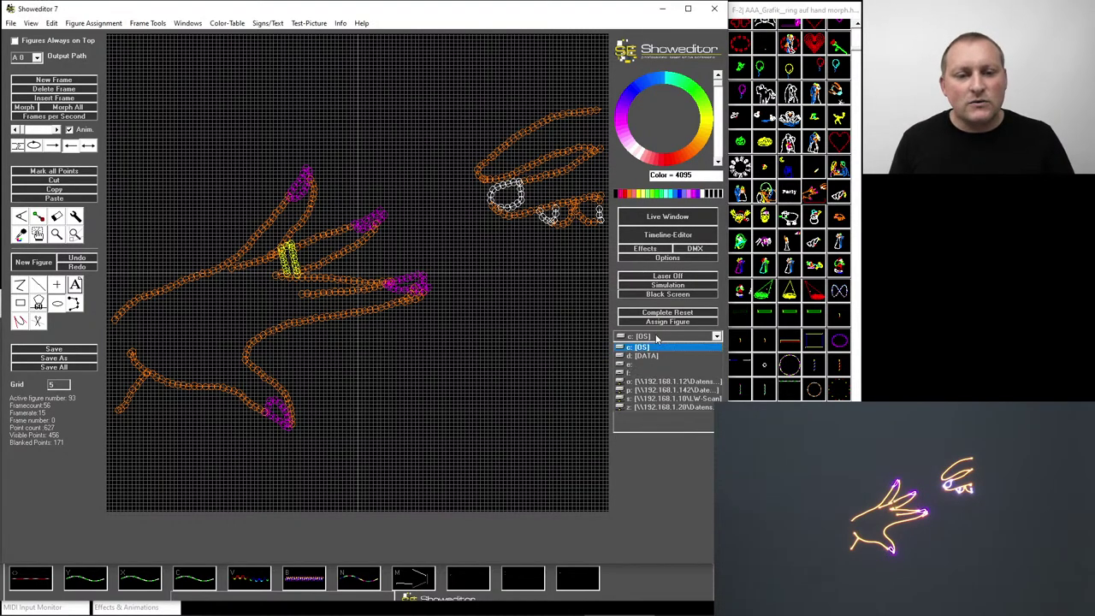
left_click(652, 346)
left_click(650, 350)
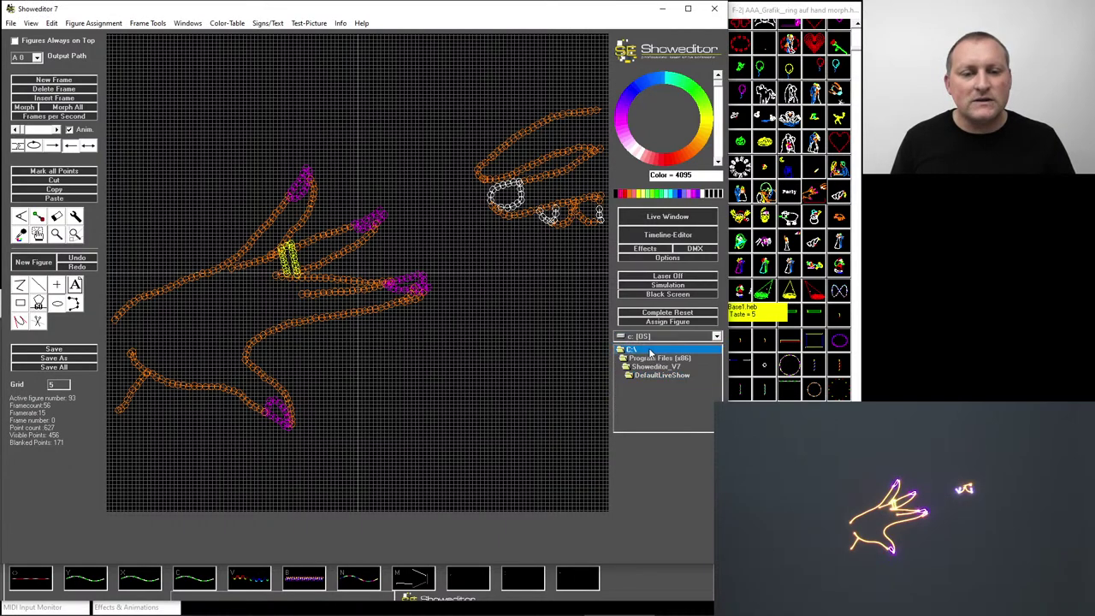
double_click(649, 351)
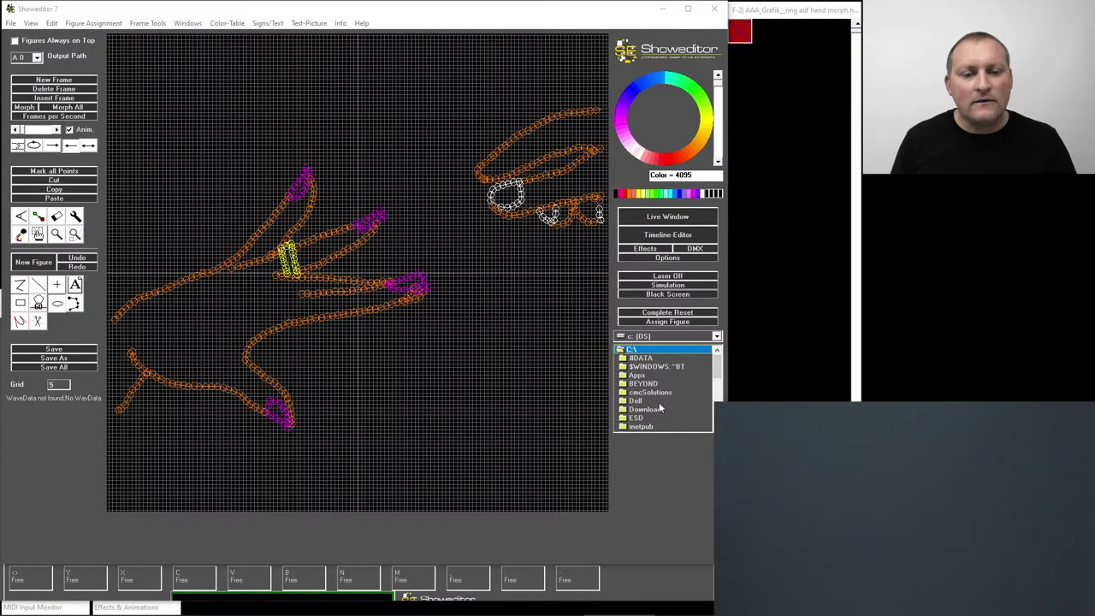
scroll(658, 403, "down", 7)
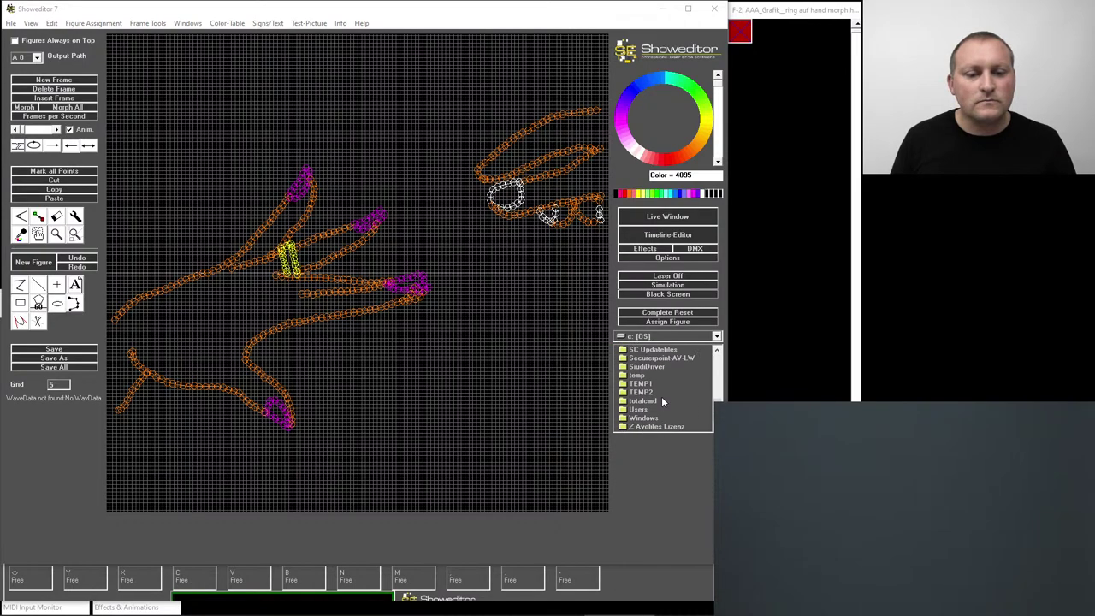
- Browse Users > profile > Documents > Showeditor_V7 > CCC and load figure 002.heb
double_click(641, 408)
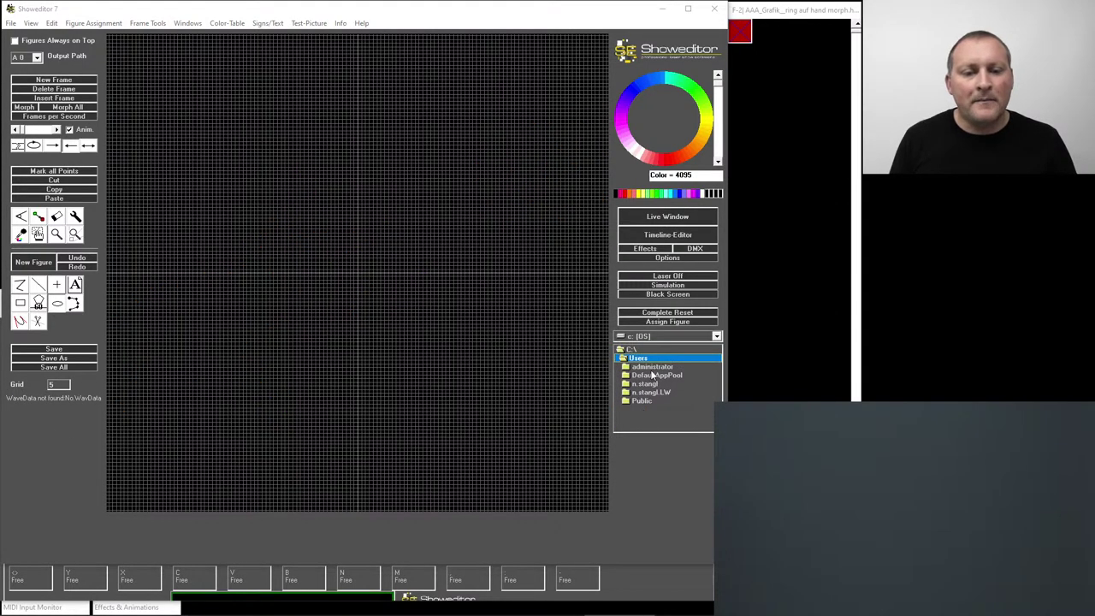
double_click(651, 393)
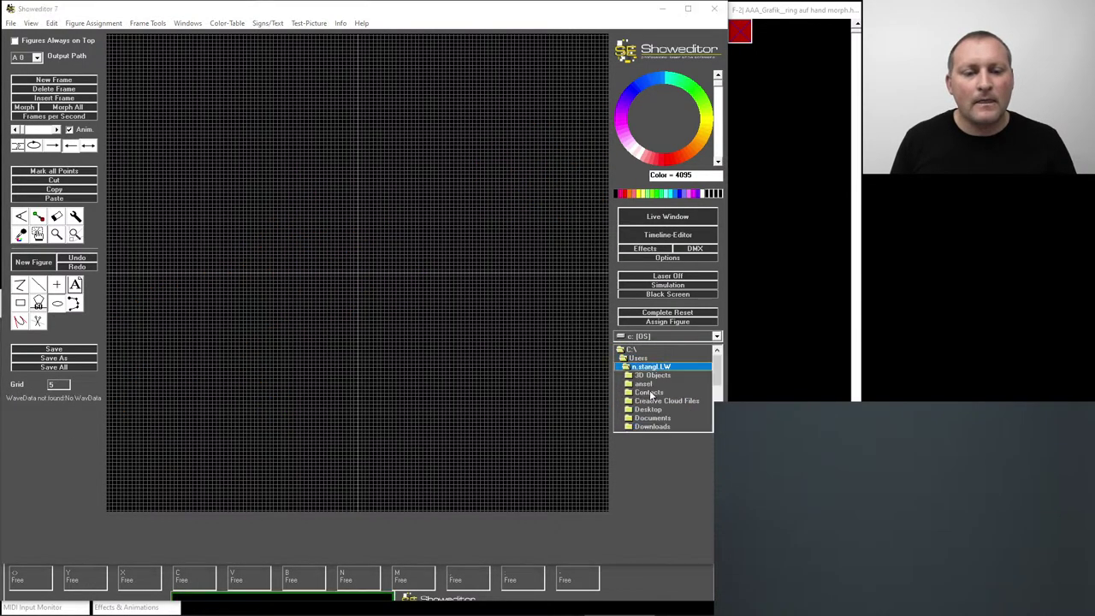
scroll(677, 382, "down", 2)
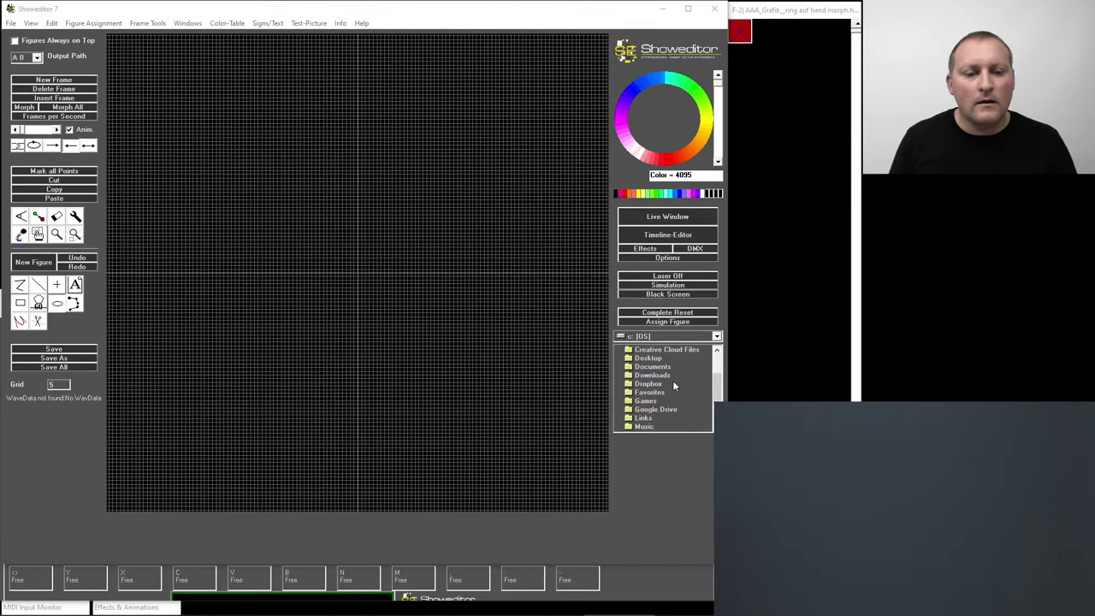
double_click(658, 367)
scroll(665, 385, "down", 8)
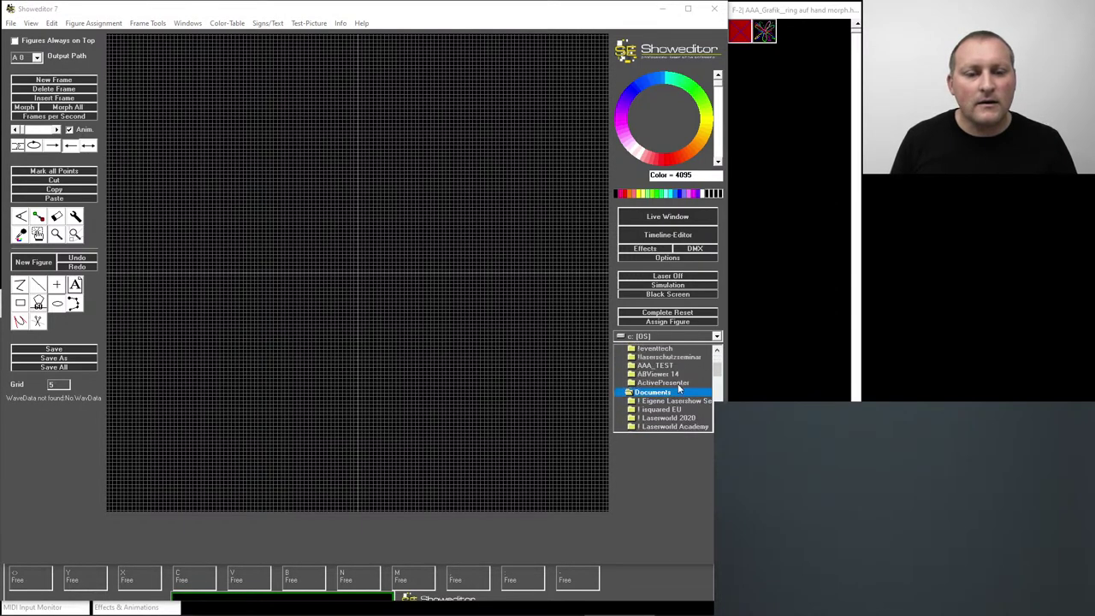
double_click(665, 385)
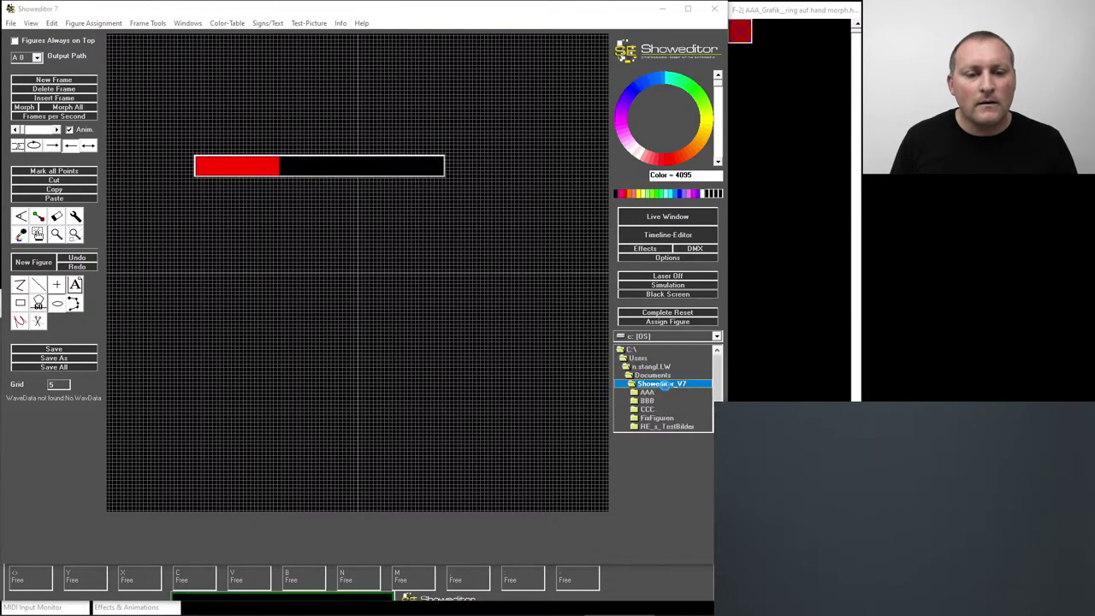
double_click(653, 408)
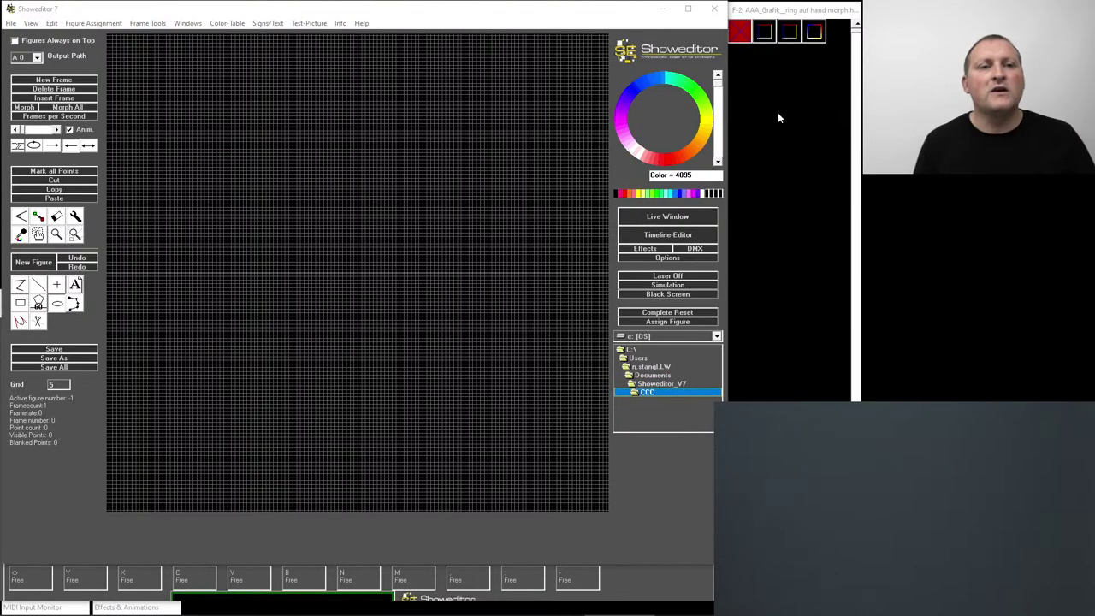
left_click(814, 31)
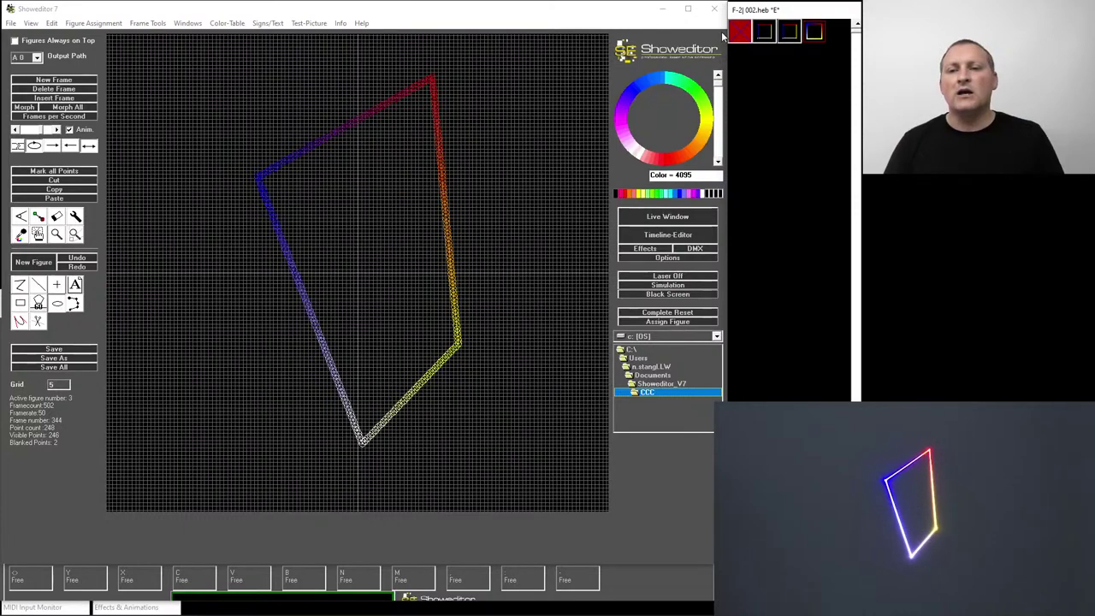
left_click(12, 24)
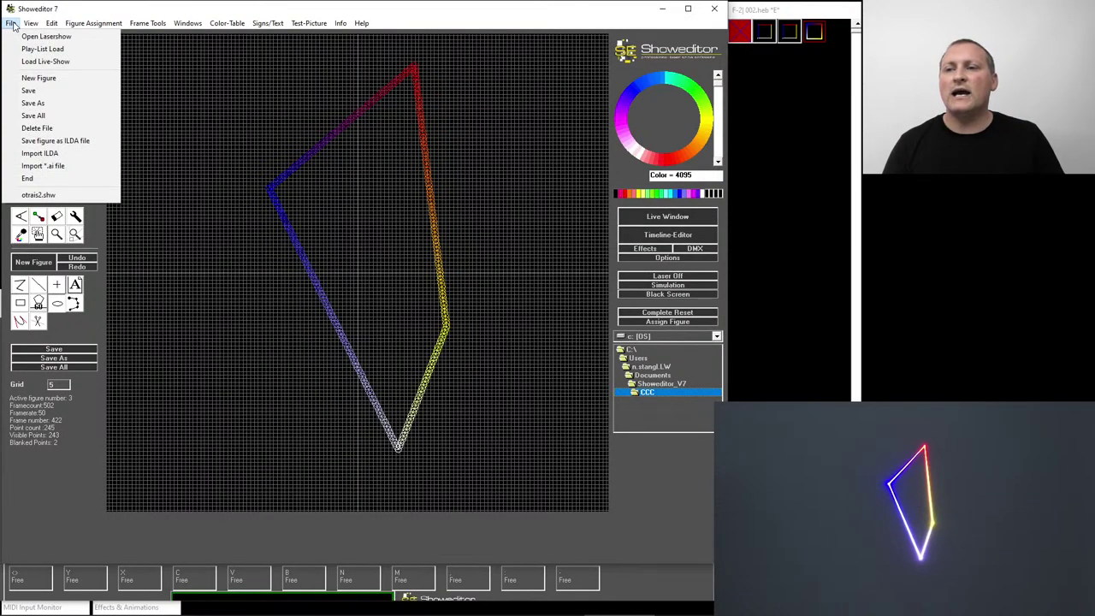
- Save the figure as an optimized ILDA file named 001.ild
left_click(74, 142)
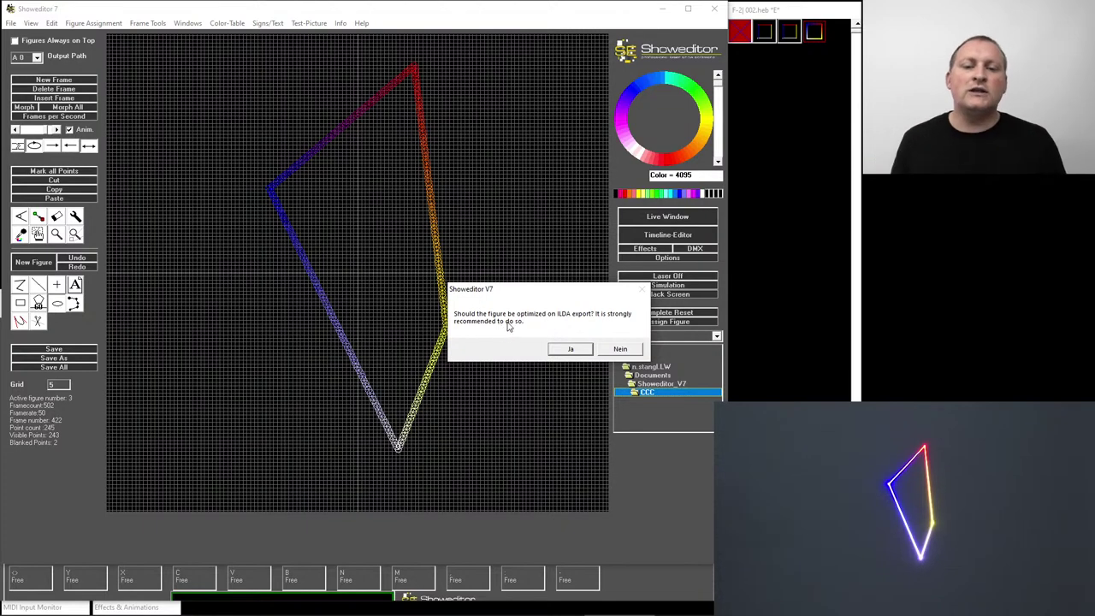
left_click(569, 351)
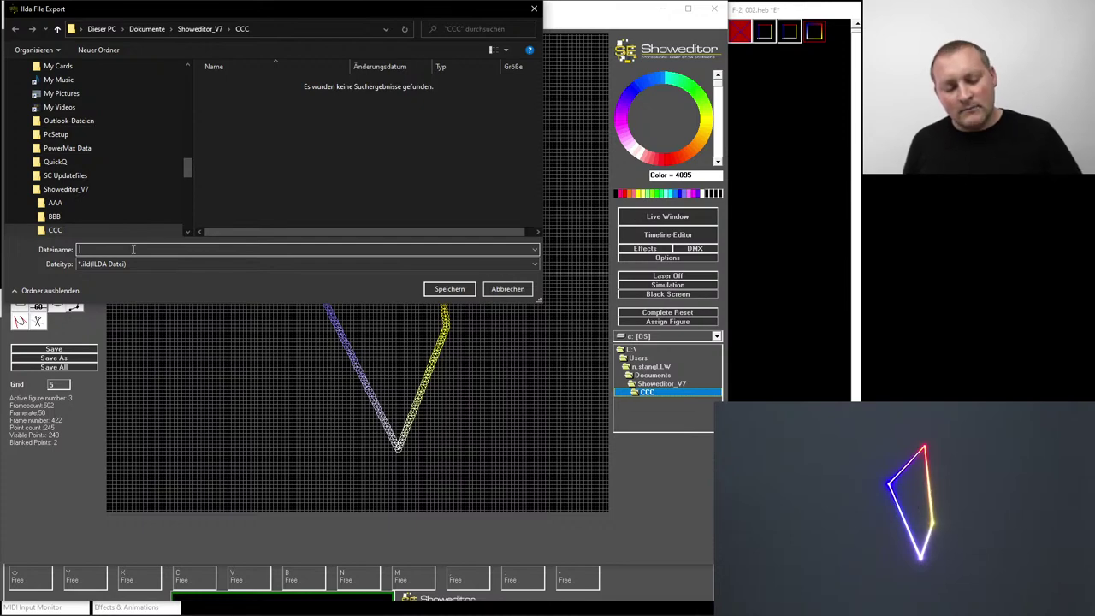
type("001")
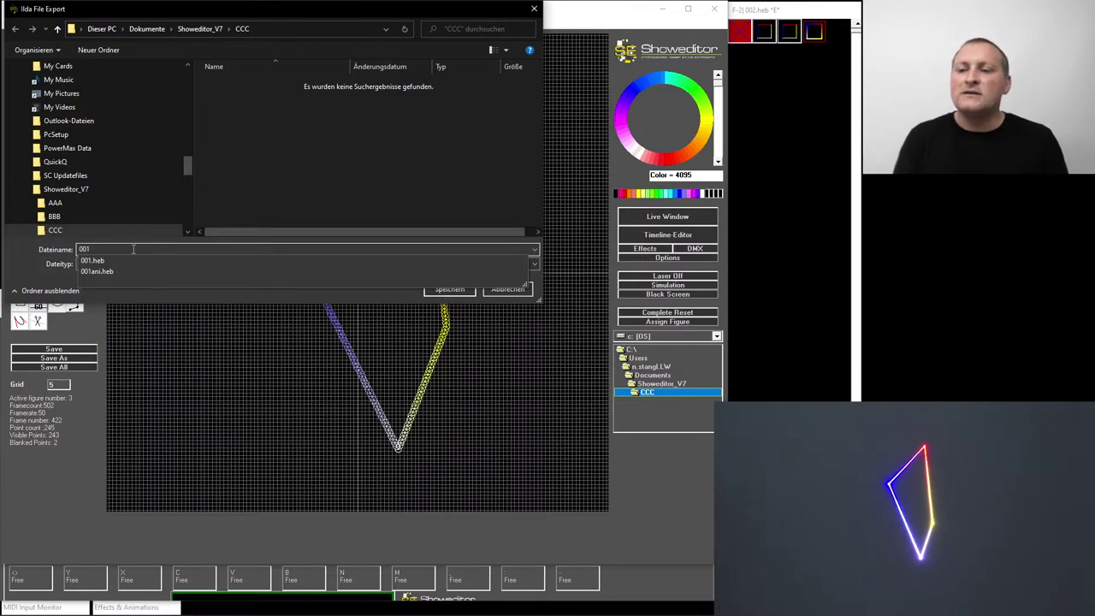
type(".ild")
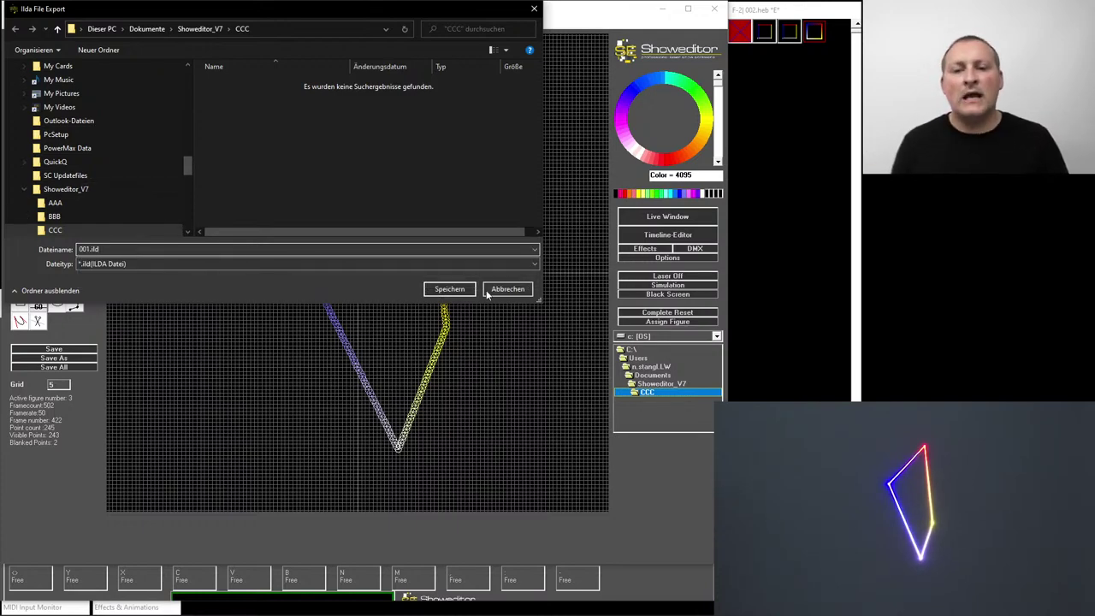
left_click(456, 290)
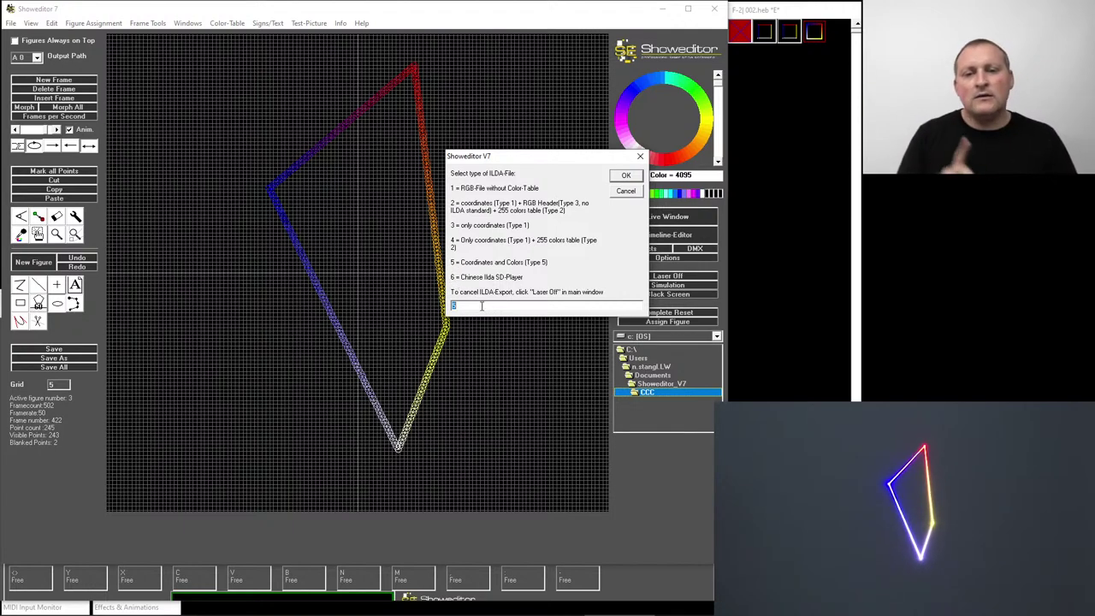
- Keep ILDA type 5 (coordinates and colours) and run the export to completion
left_click(624, 177)
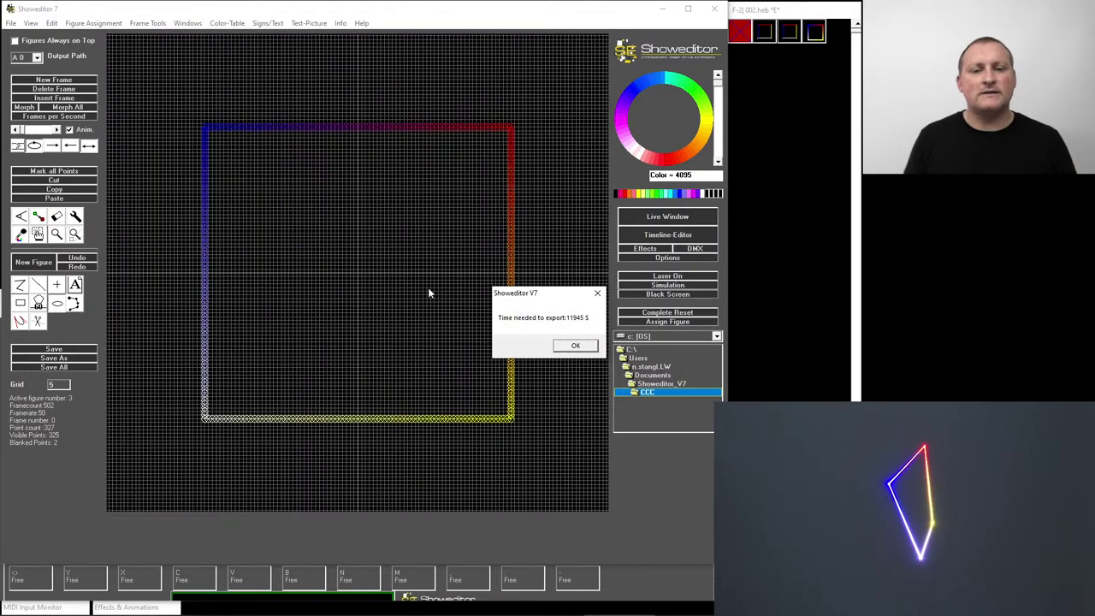
- Dismiss the export report, review the Optimize Output, Output and Hardware options, then turn the laser on
left_click(575, 346)
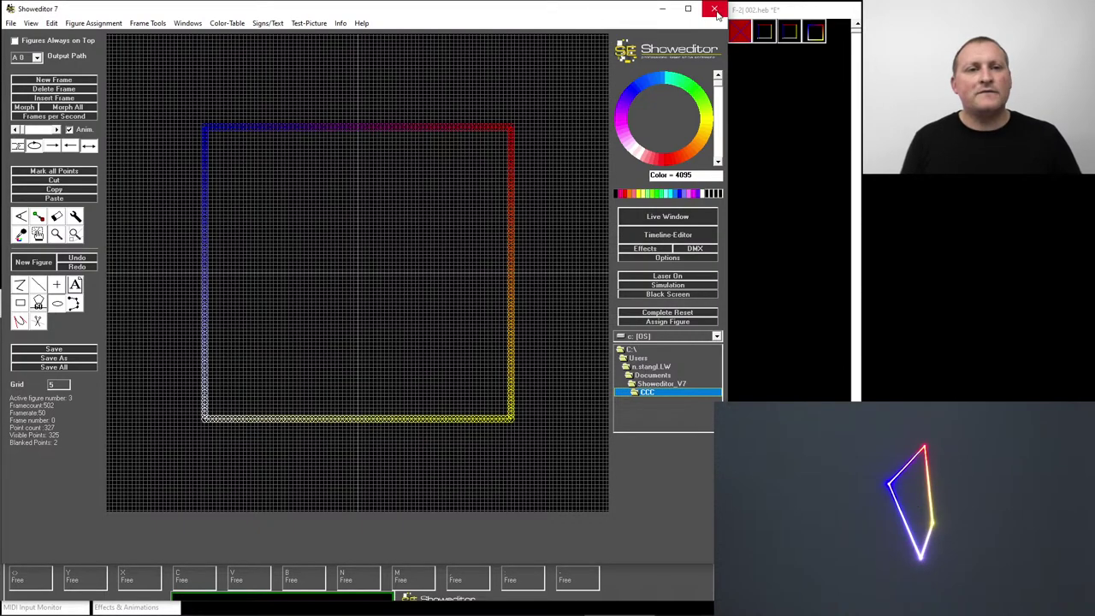
left_click(672, 258)
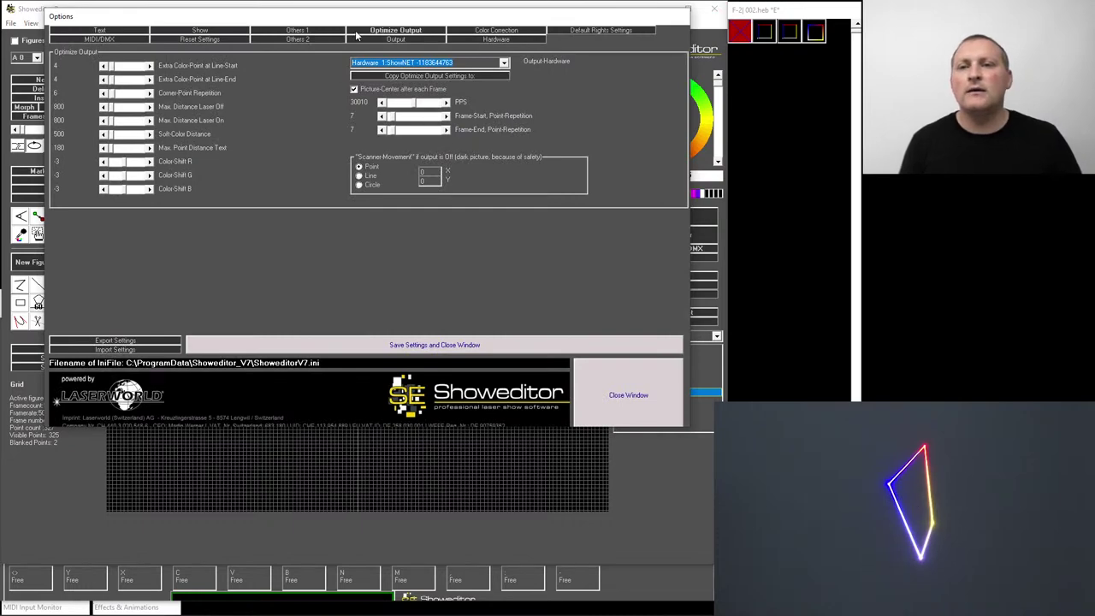
left_click(402, 39)
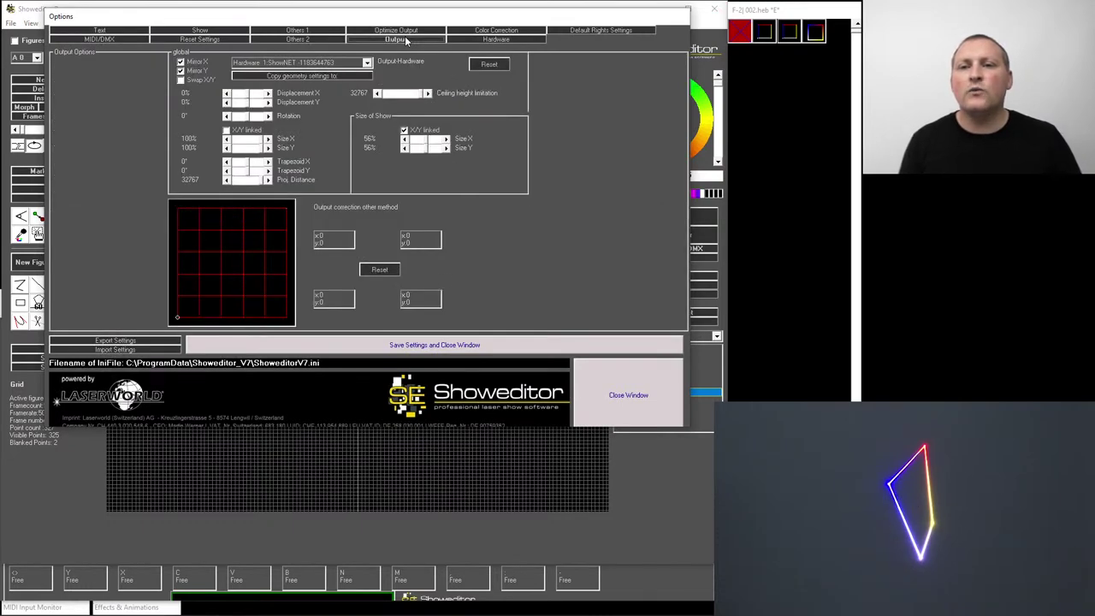
left_click(477, 40)
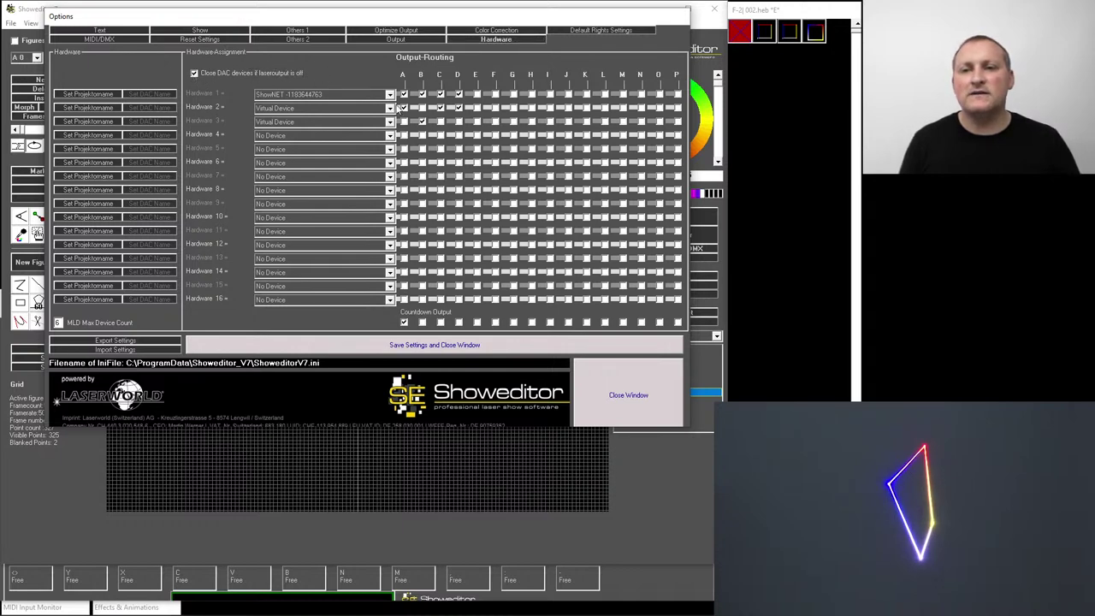
left_click(634, 416)
left_click(669, 277)
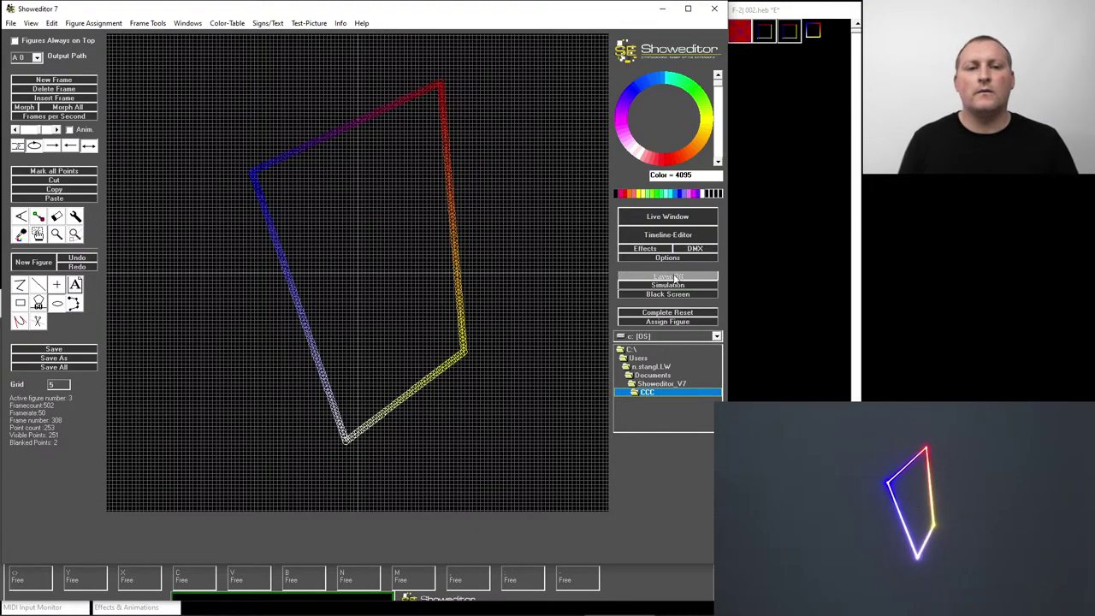
- Switch the laser output off with Escape and minimize Showeditor to the desktop
key("Escape")
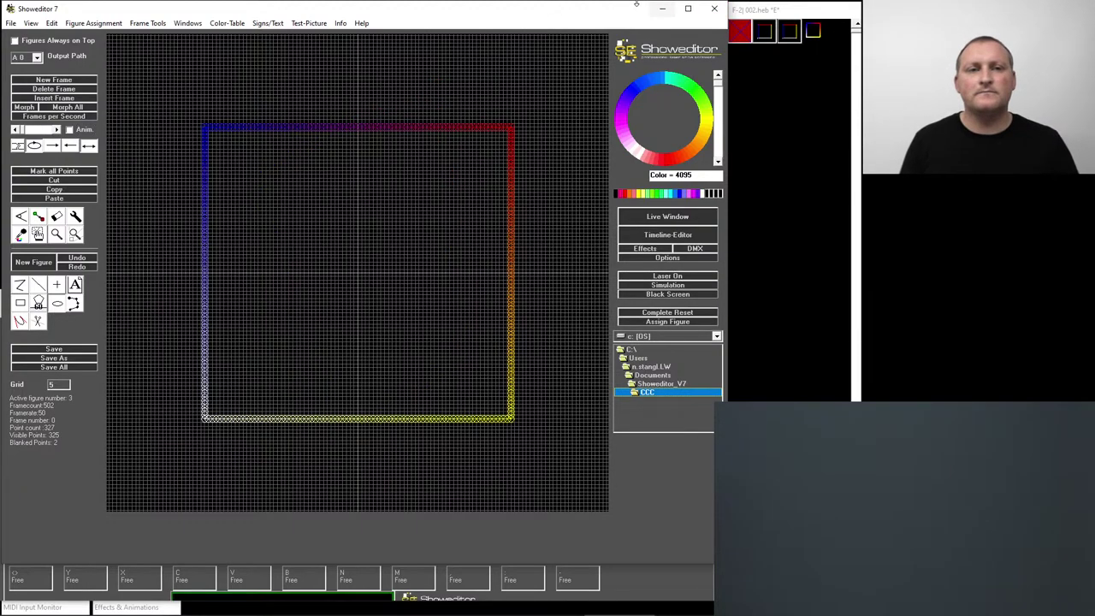
left_click(662, 9)
double_click(510, 138)
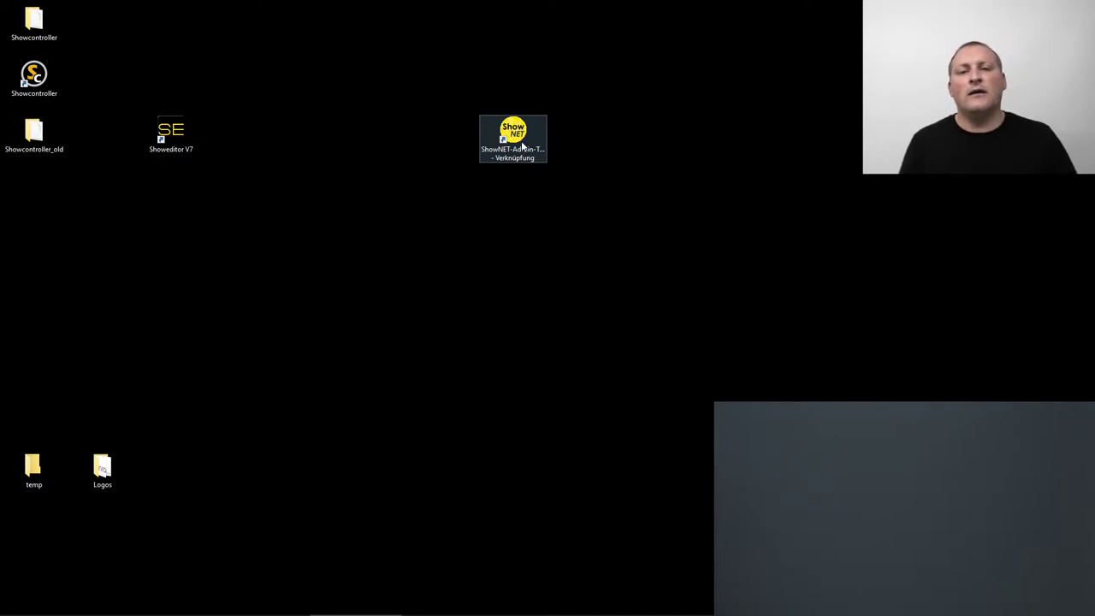
double_click(521, 144)
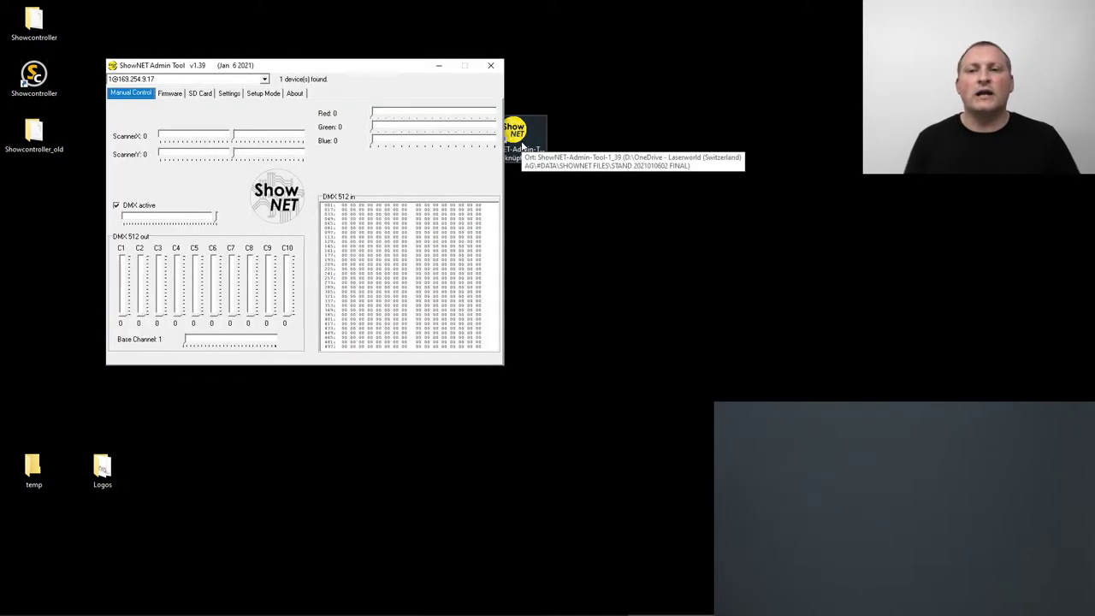
left_click(265, 79)
left_click(265, 83)
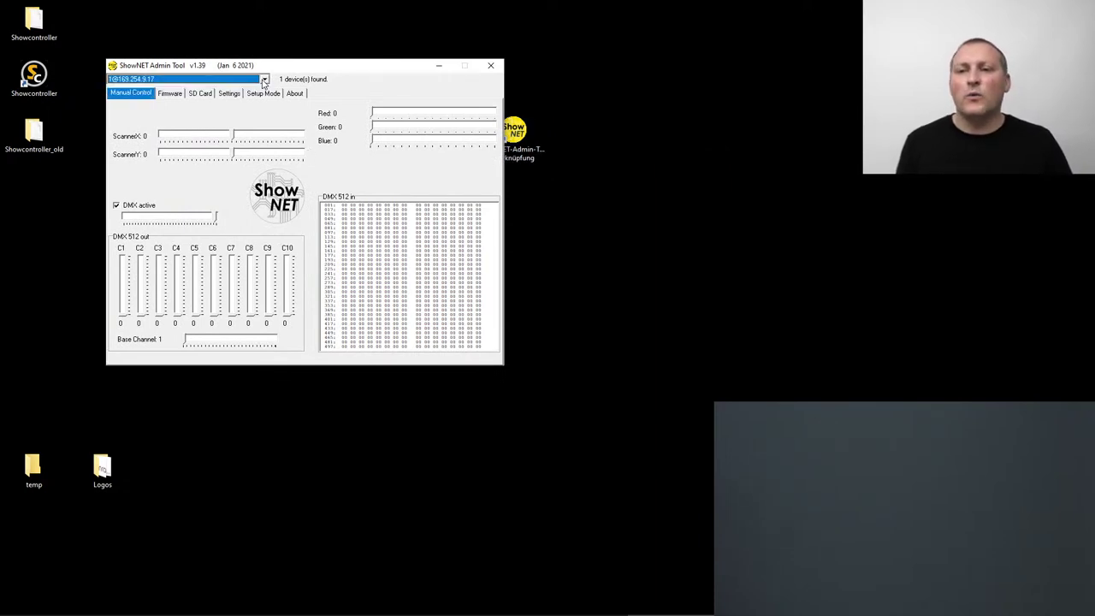
left_click(172, 96)
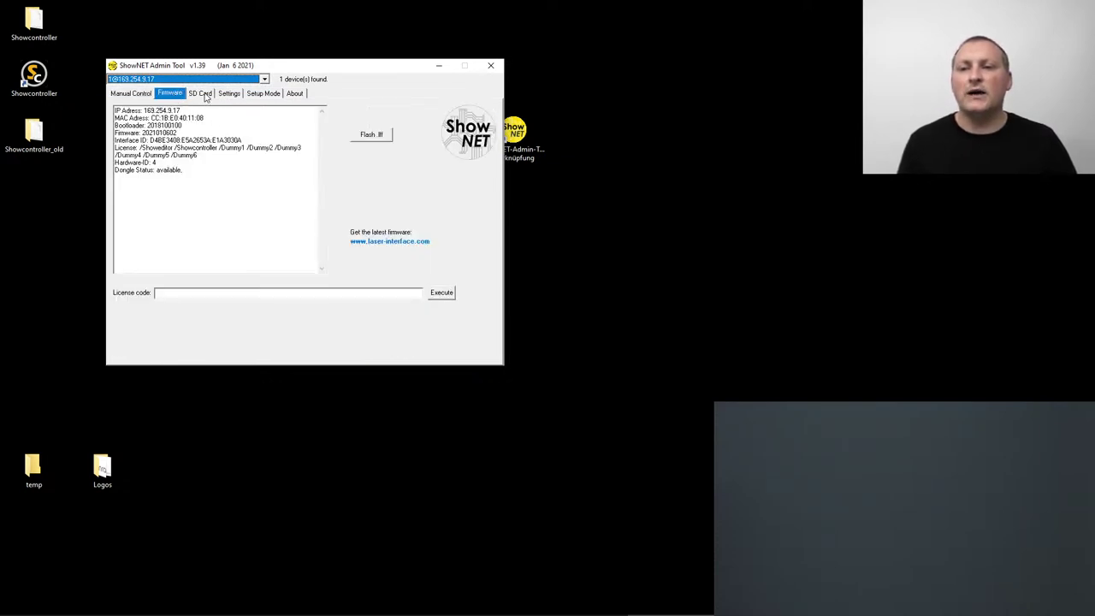
left_click(204, 96)
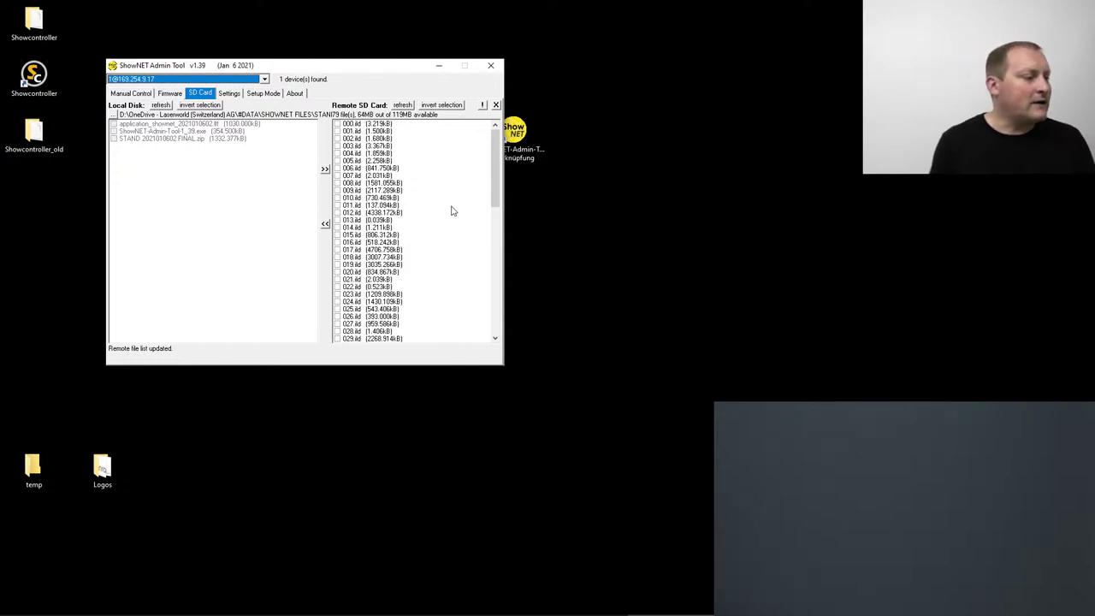
- Set the local disk folder to Dokumente\Showeditor_V7\CCC and tick 001.ild
scroll(440, 224, "down", 15)
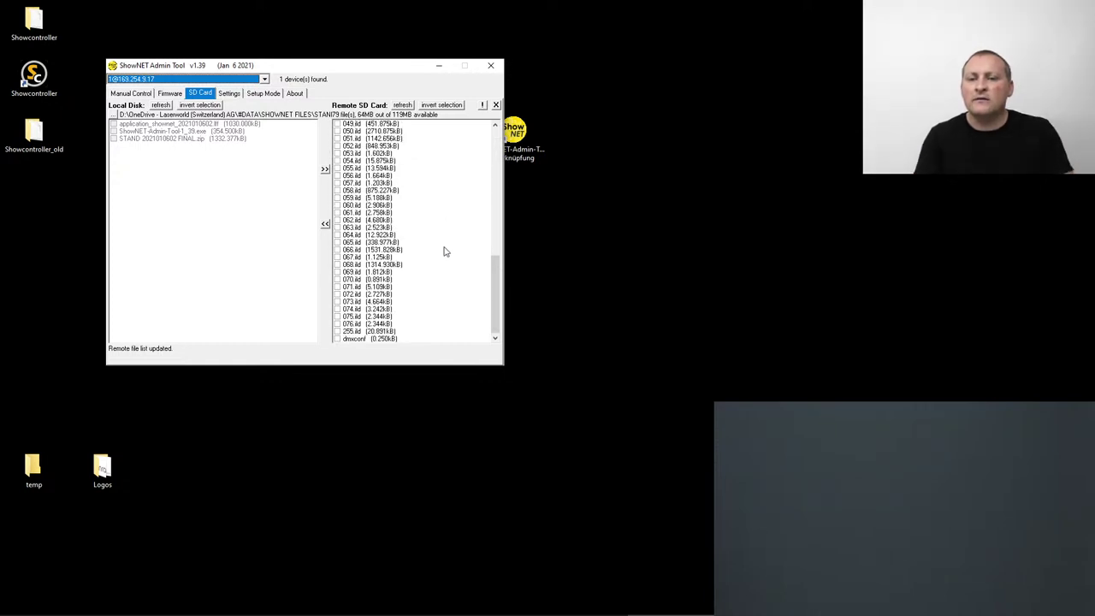
scroll(449, 268, "up", 15)
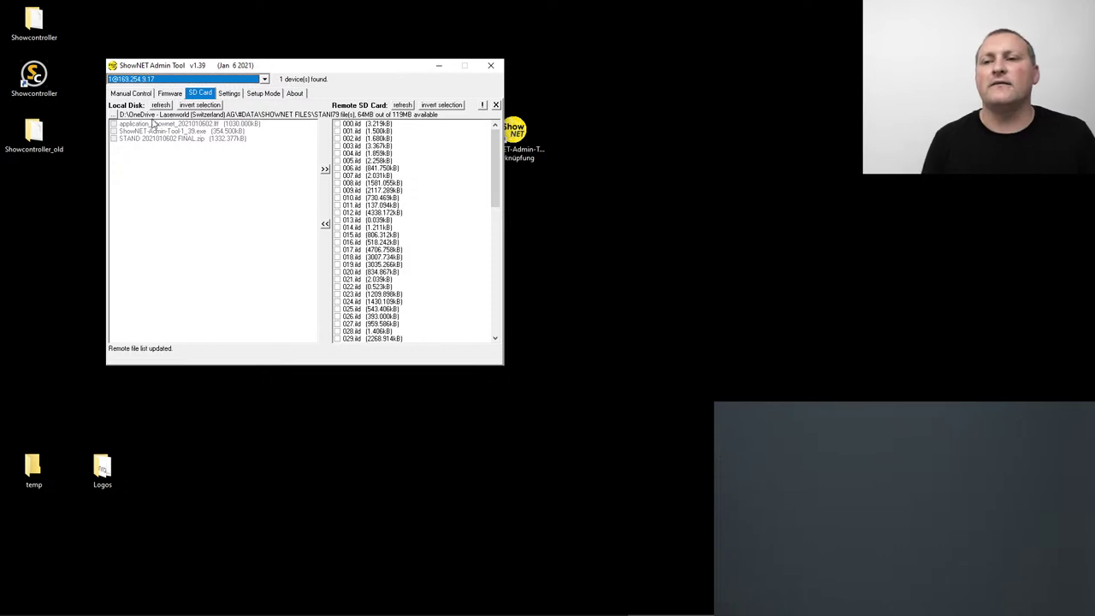
left_click(115, 117)
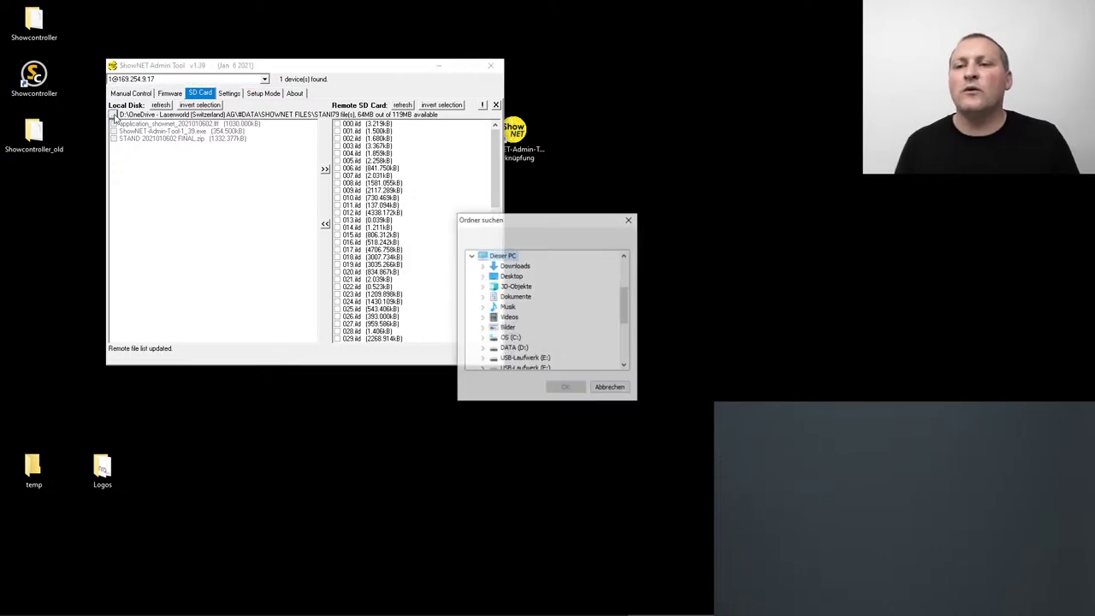
double_click(515, 295)
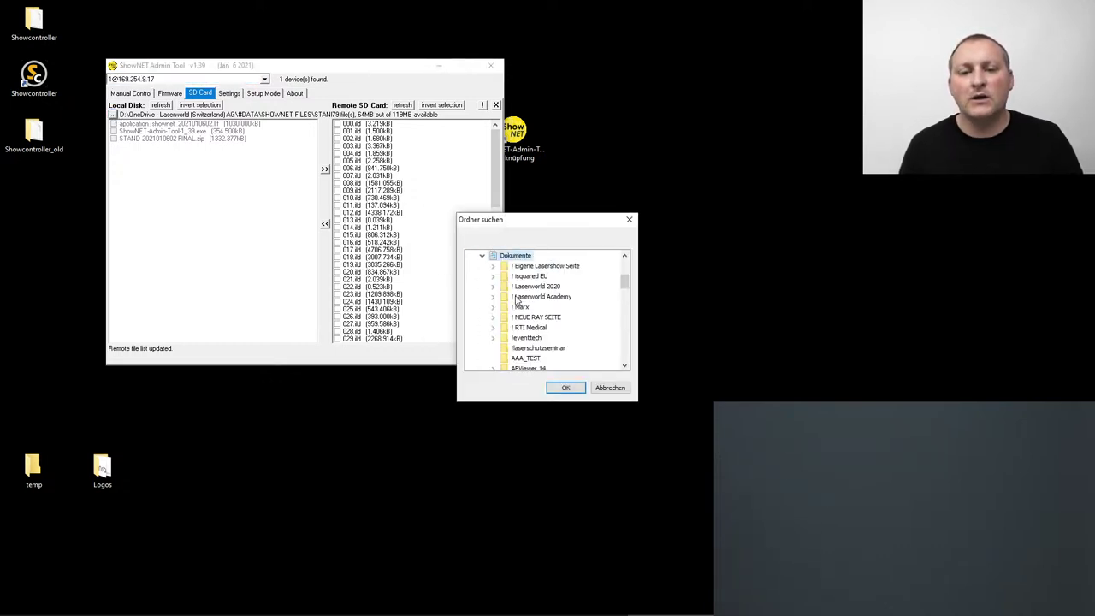
scroll(527, 309, "down", 1)
scroll(528, 310, "down", 8)
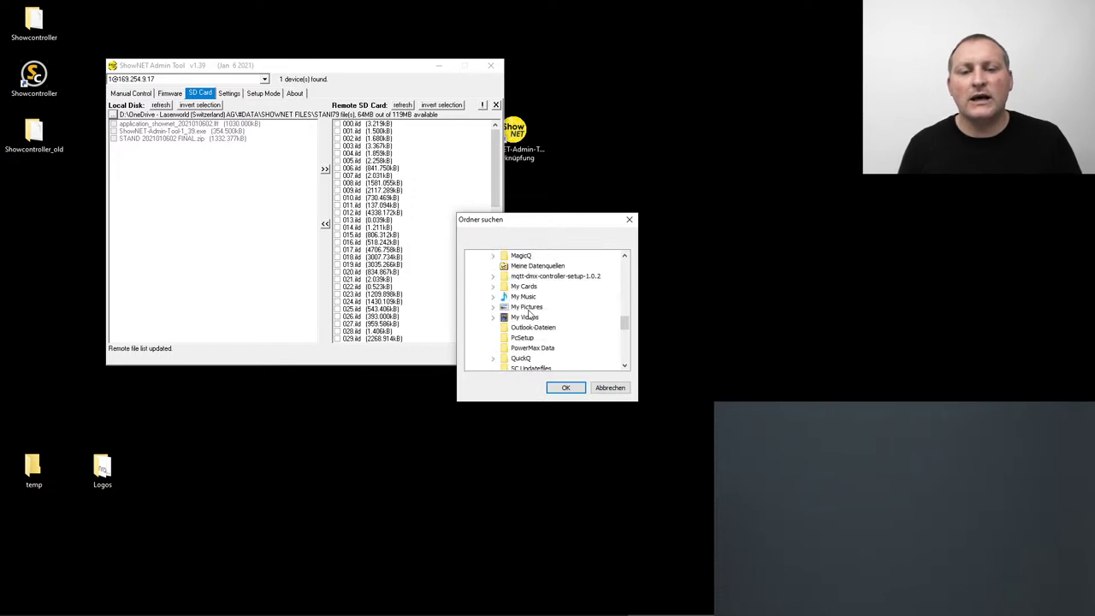
double_click(529, 296)
left_click(535, 308)
left_click(565, 387)
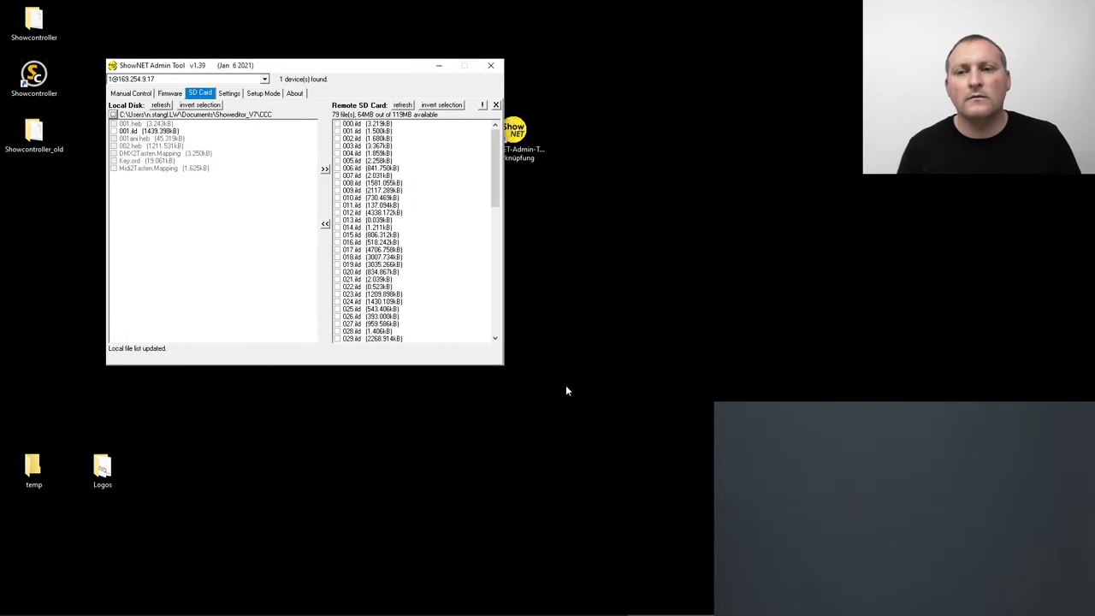
left_click(113, 131)
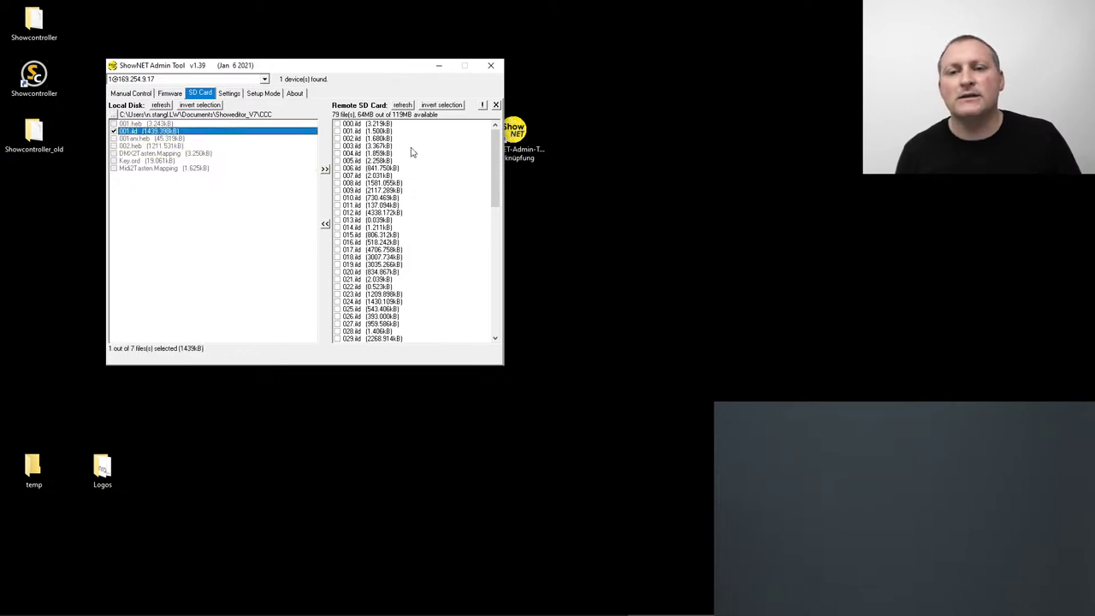
- Transfer 001.ild (1439kB) to the SD card, leaving 63MB of 119MB free
left_click(325, 171)
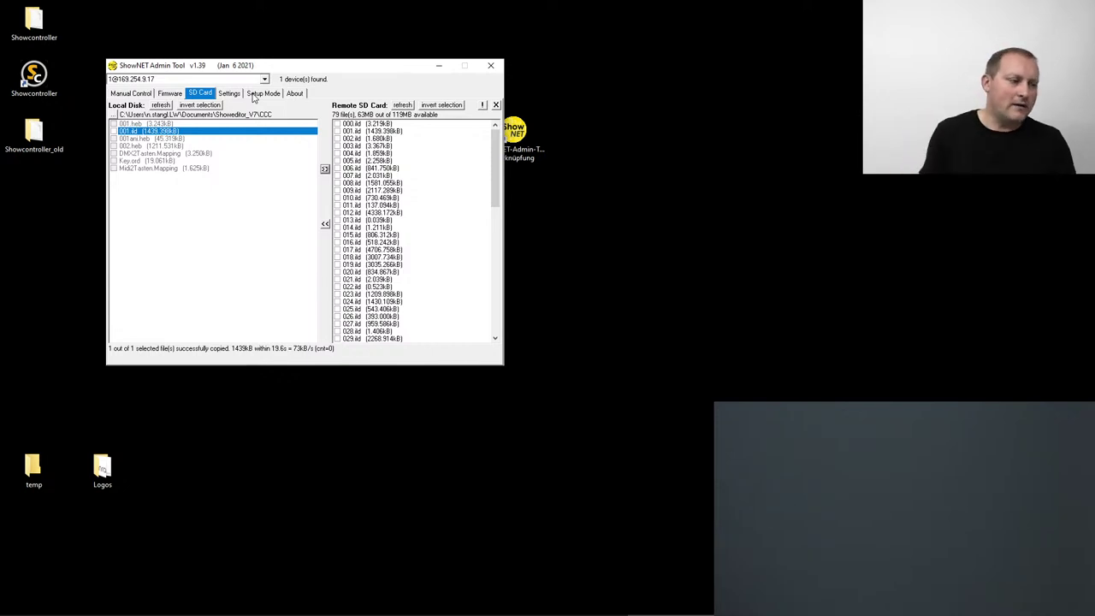
left_click(168, 95)
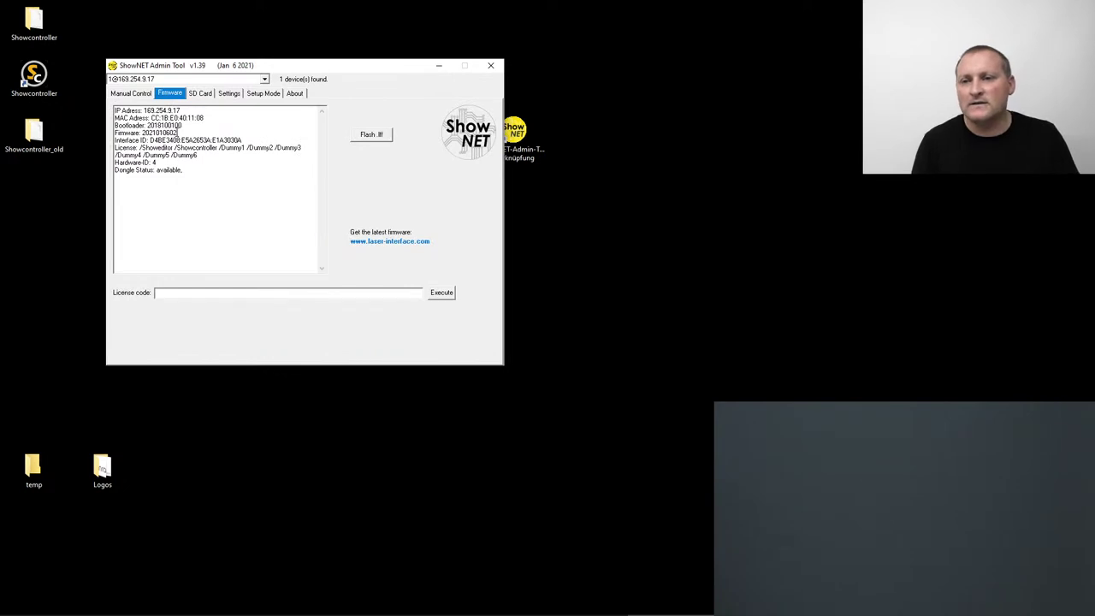
left_click_drag(176, 134, 142, 133)
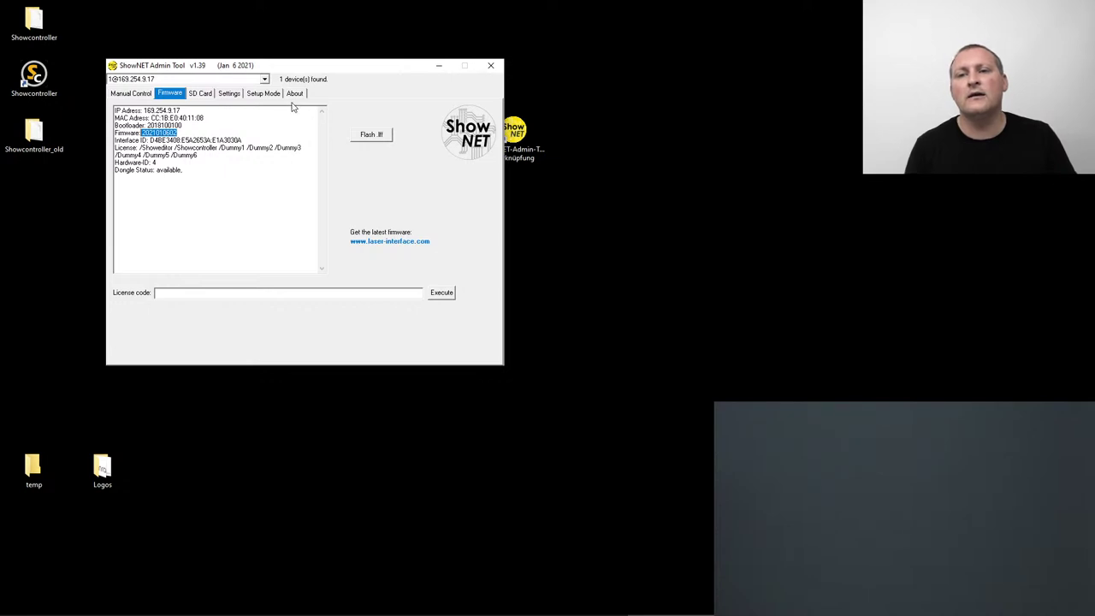
left_click(264, 93)
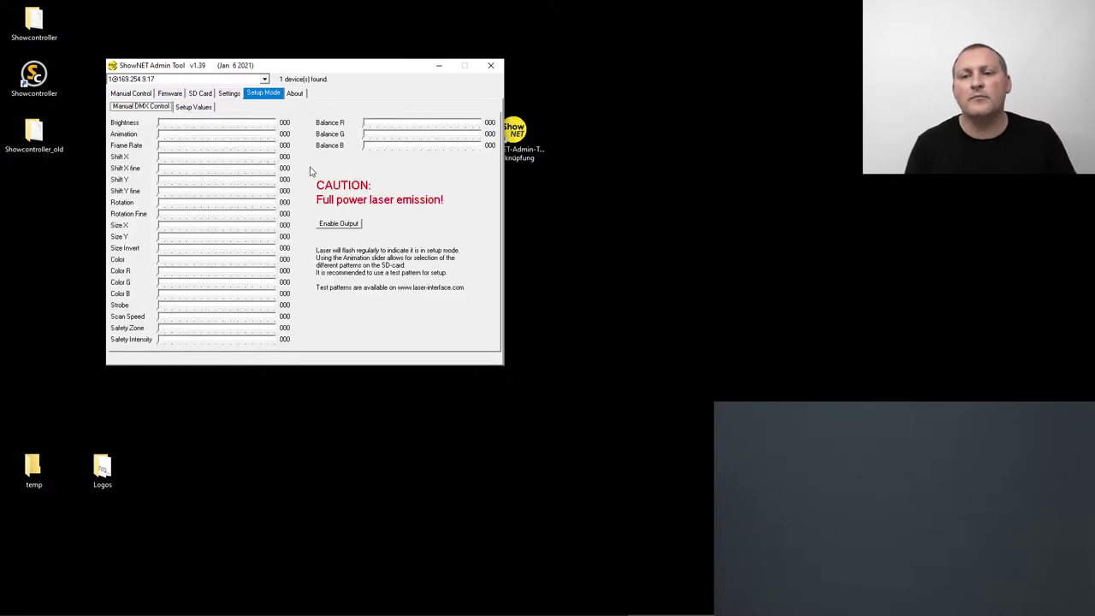
- Enable setup output so animation 001 projects live at brightness 255
left_click(338, 224)
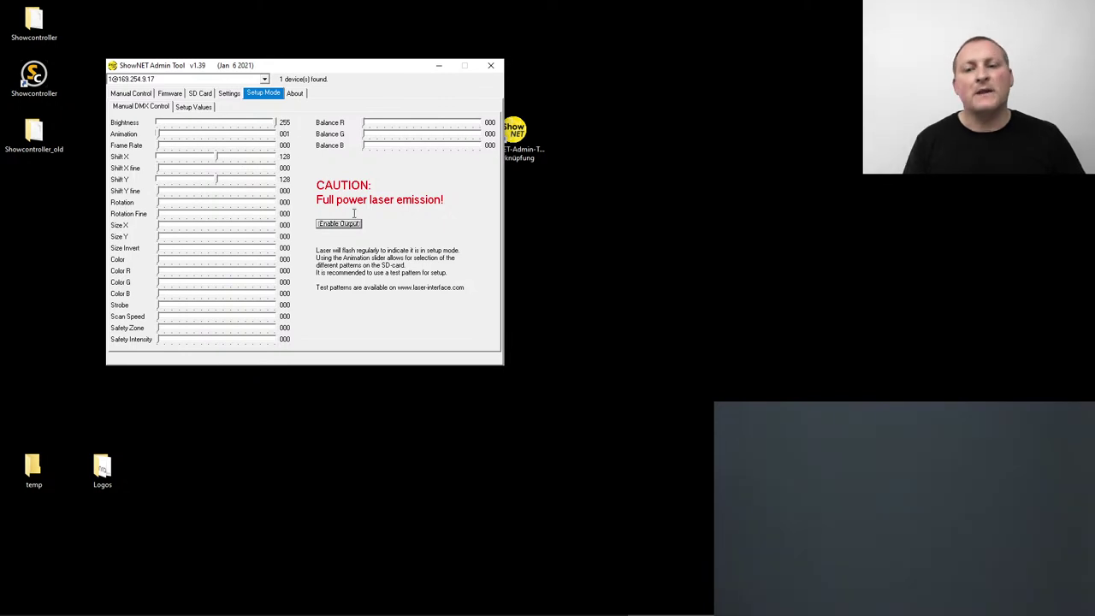
- Review the DMX/ArtNet settings in ShowNET Admin Tool, then minimize the tool
left_click(233, 93)
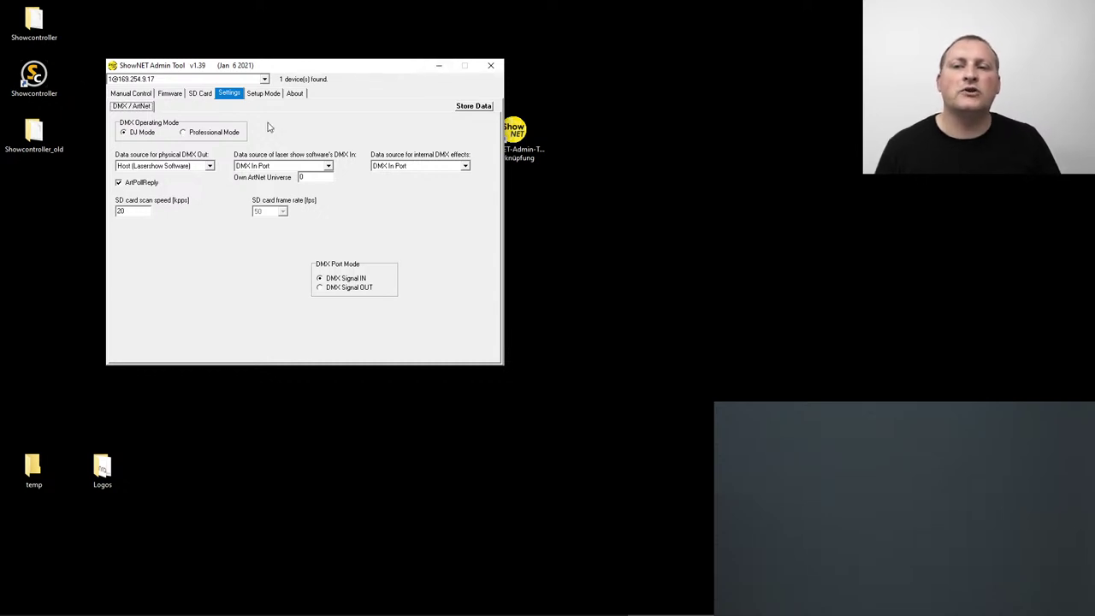
left_click(438, 66)
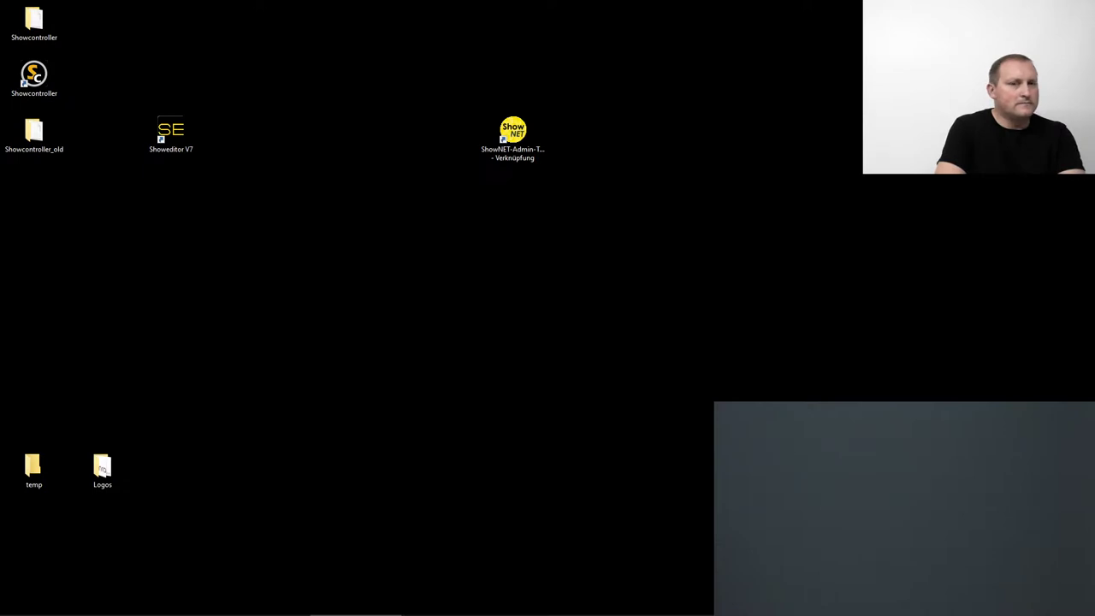
- Launch Showeditor V7 and dismiss both dongle warnings
double_click(188, 147)
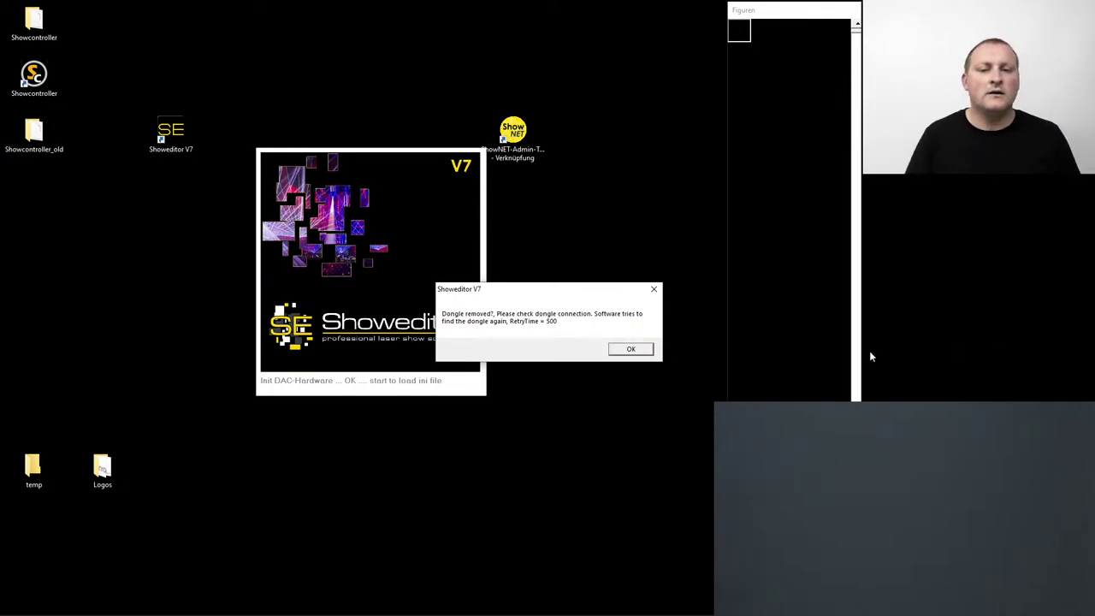
left_click(630, 348)
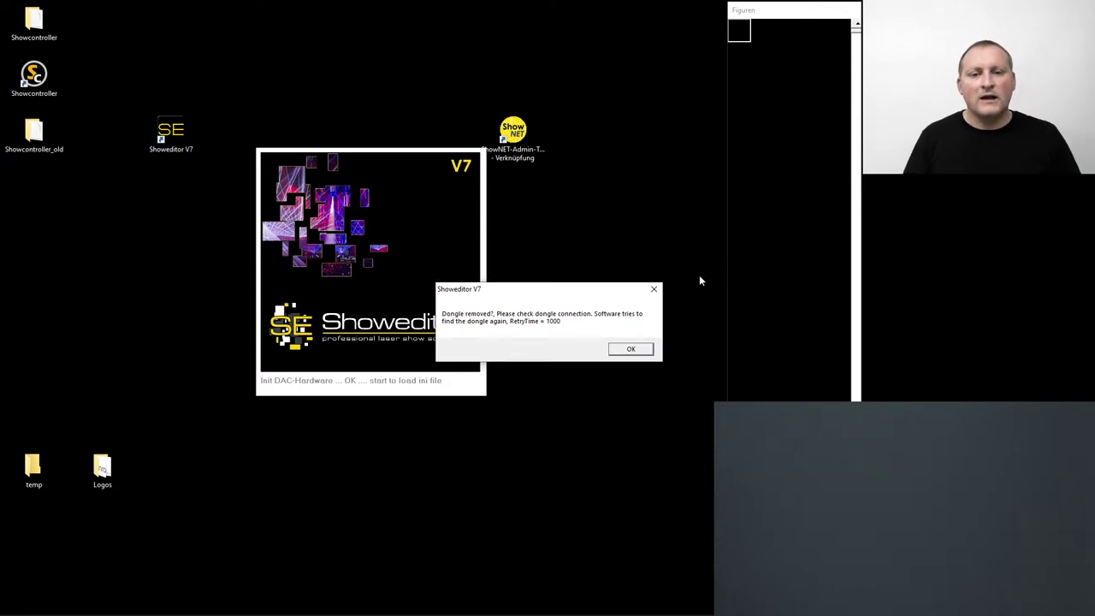
left_click(630, 349)
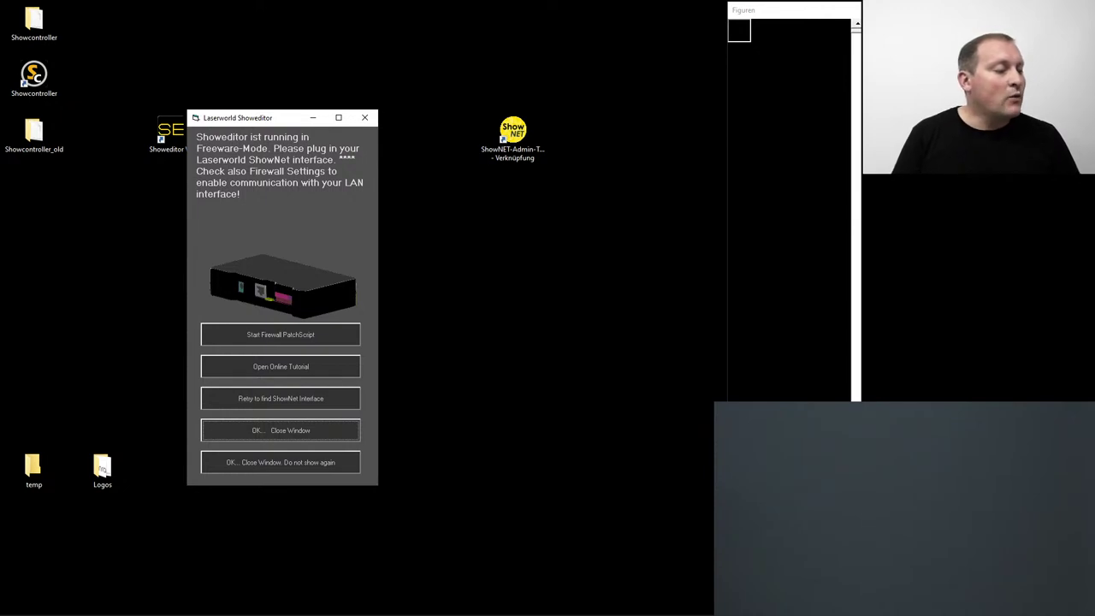
left_click_drag(230, 73, 585, 159)
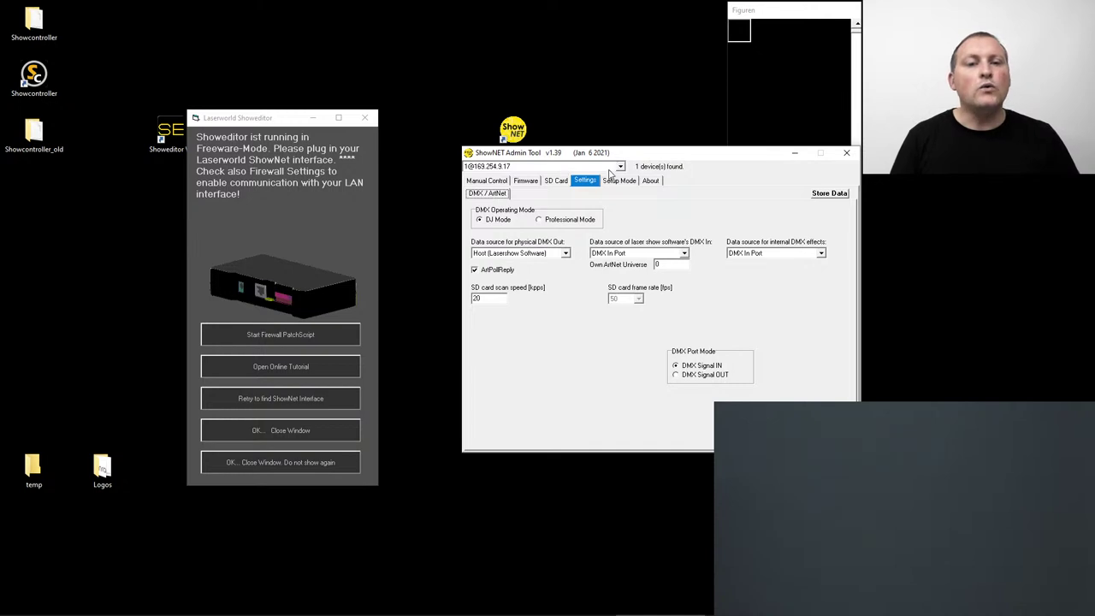
left_click(620, 167)
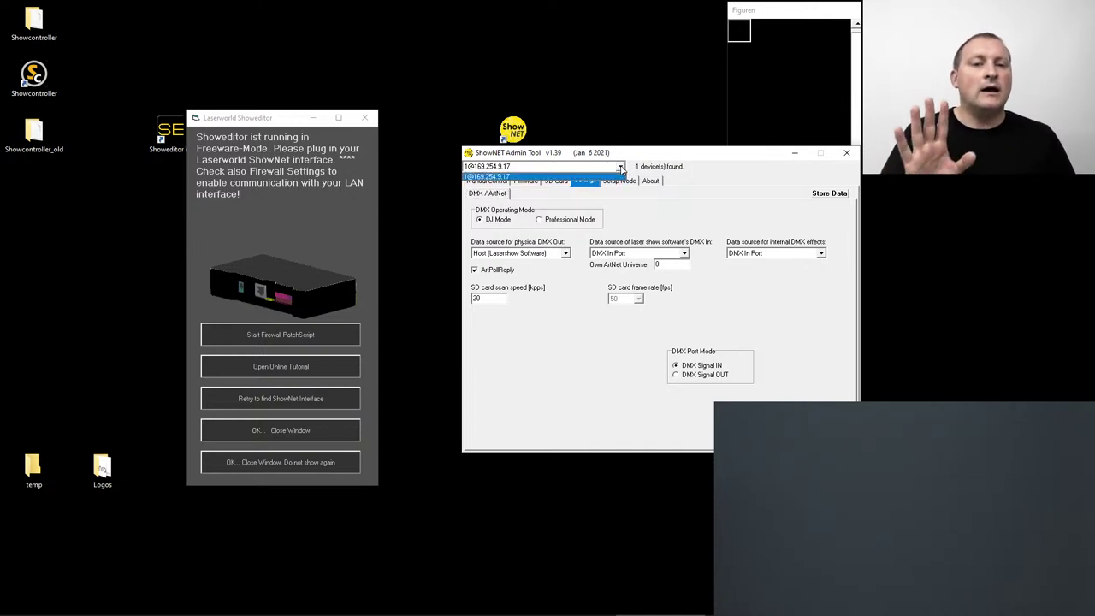
left_click(655, 169)
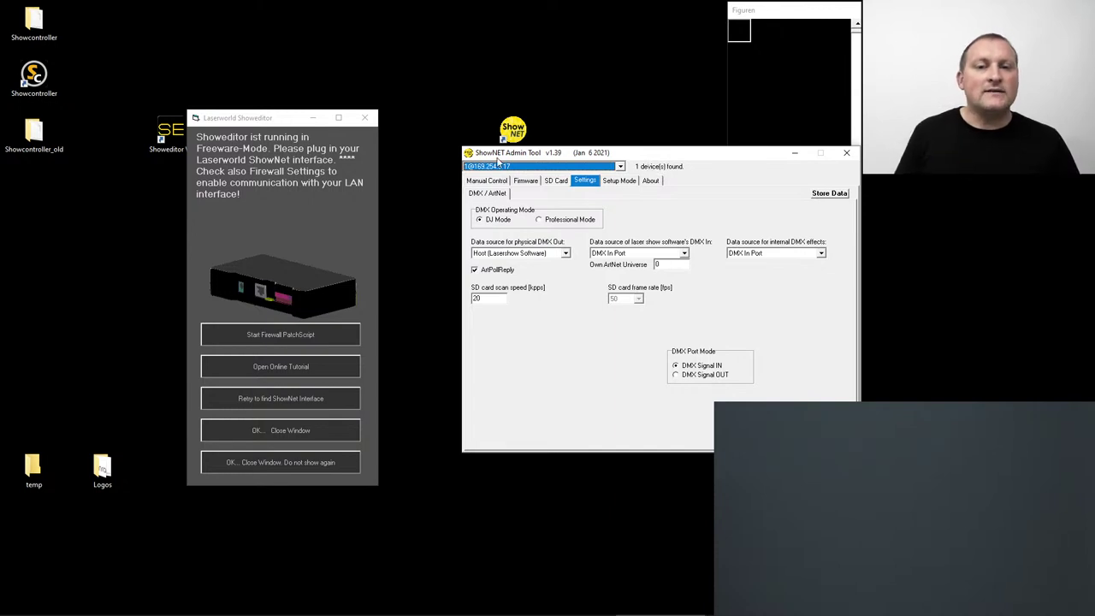
left_click(491, 186)
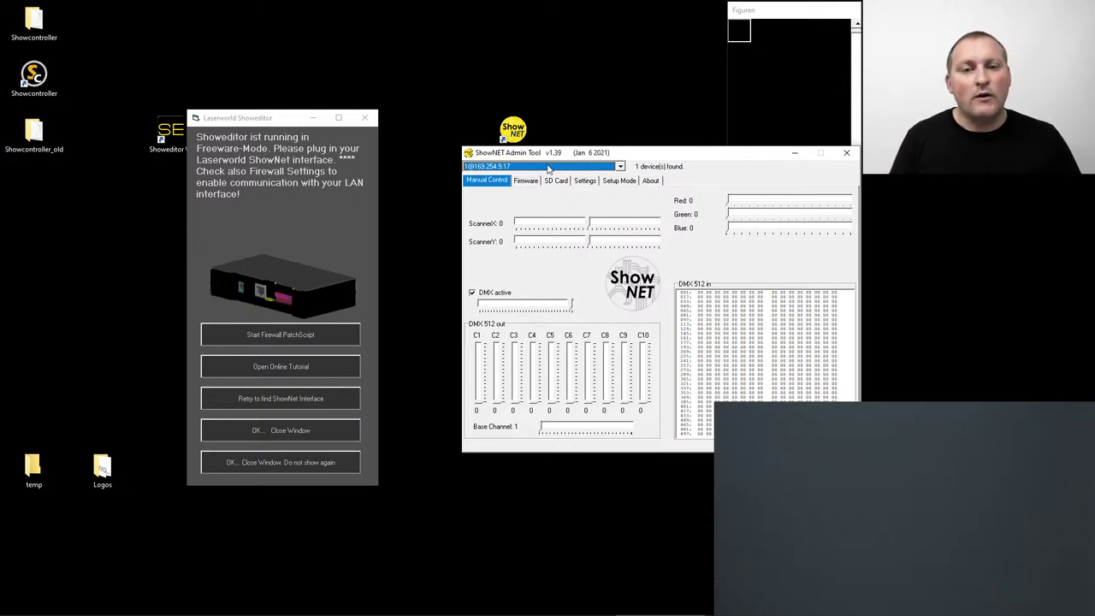
left_click(847, 154)
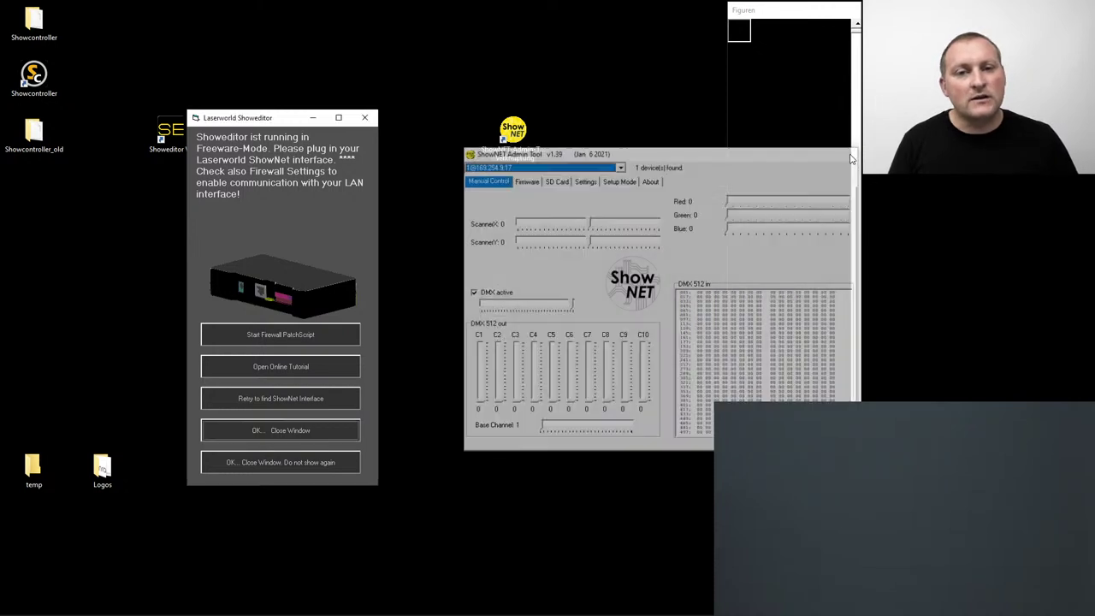
left_click(272, 398)
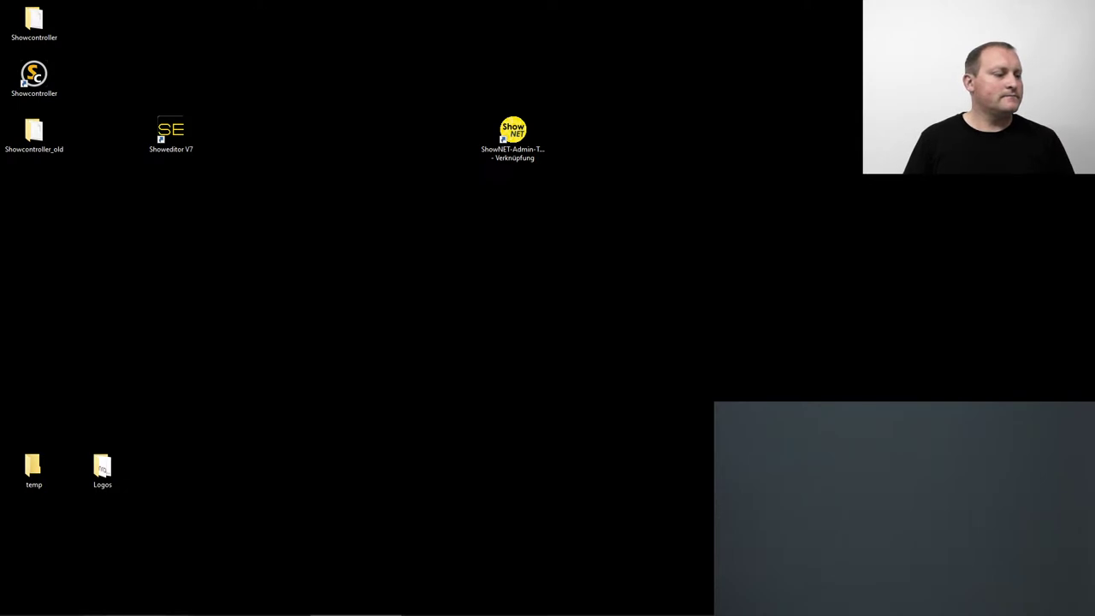
- Relaunch Showeditor V7 and go to the Figure Editor from the welcome window
double_click(170, 135)
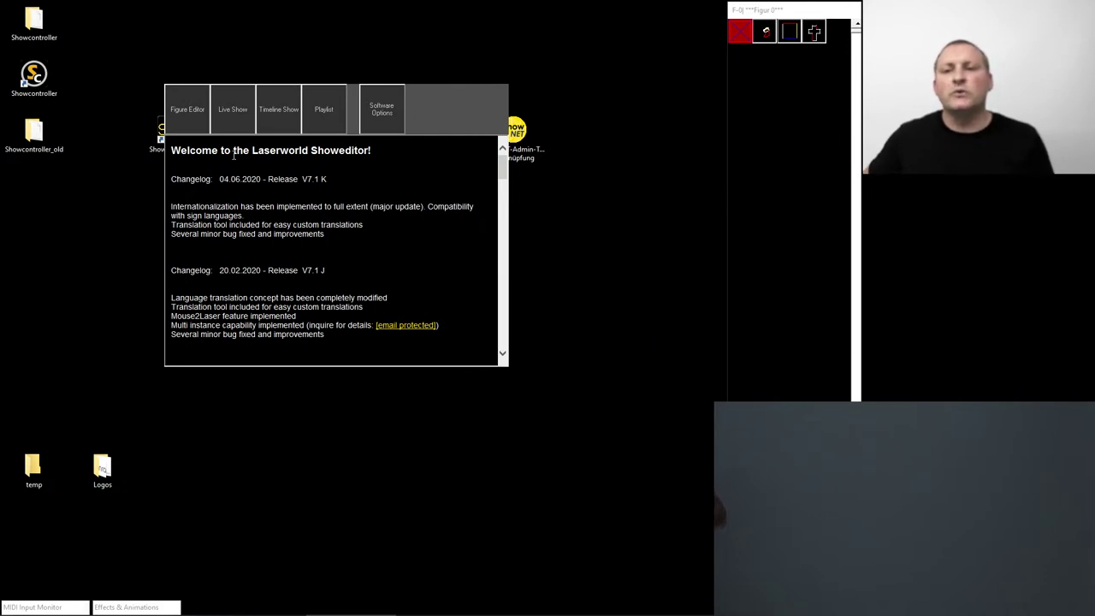
left_click(191, 115)
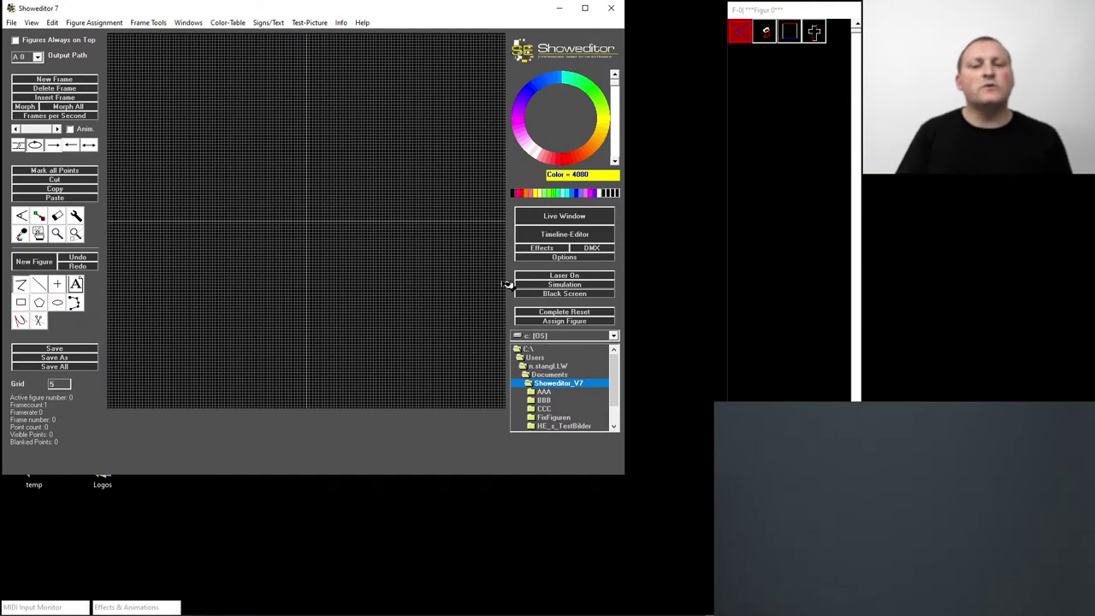
- Draw a large rectangle across the canvas and bring up Effects & Animations beside it
left_click(20, 302)
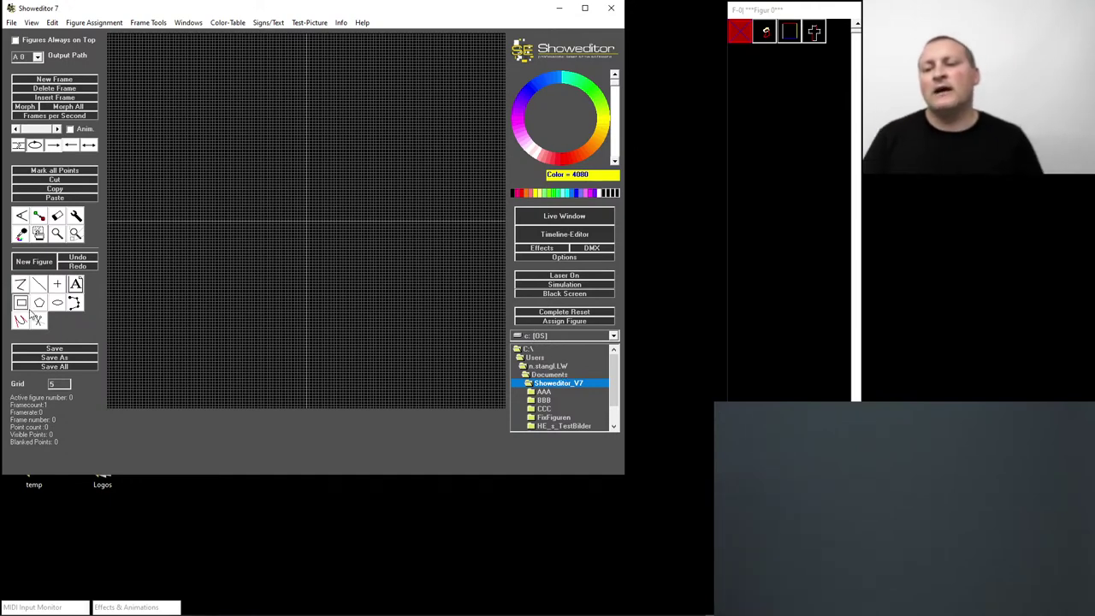
left_click_drag(196, 112, 447, 366)
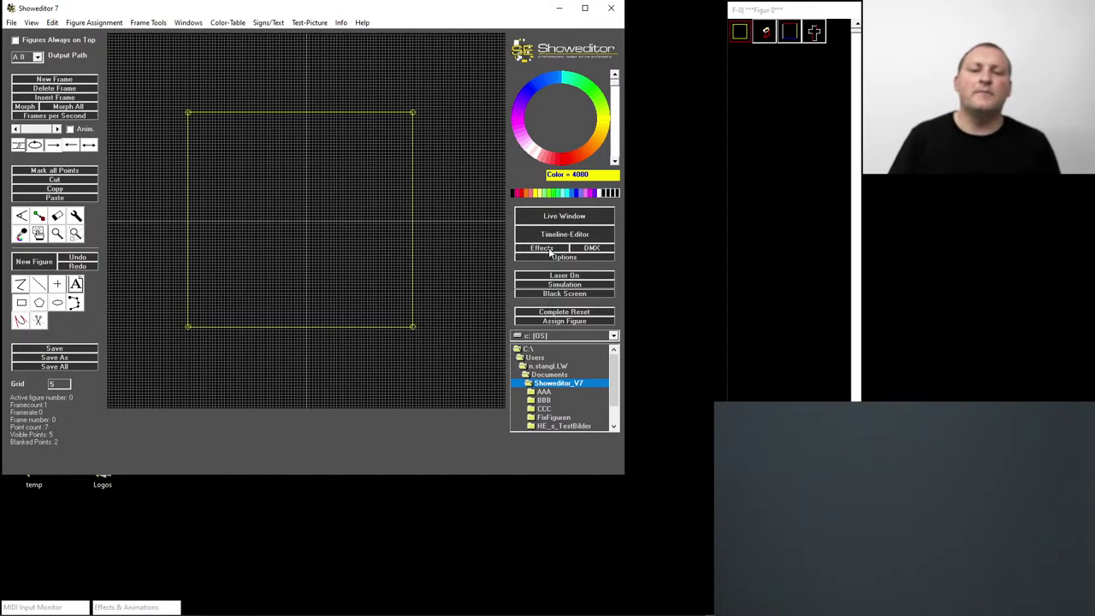
left_click(548, 249)
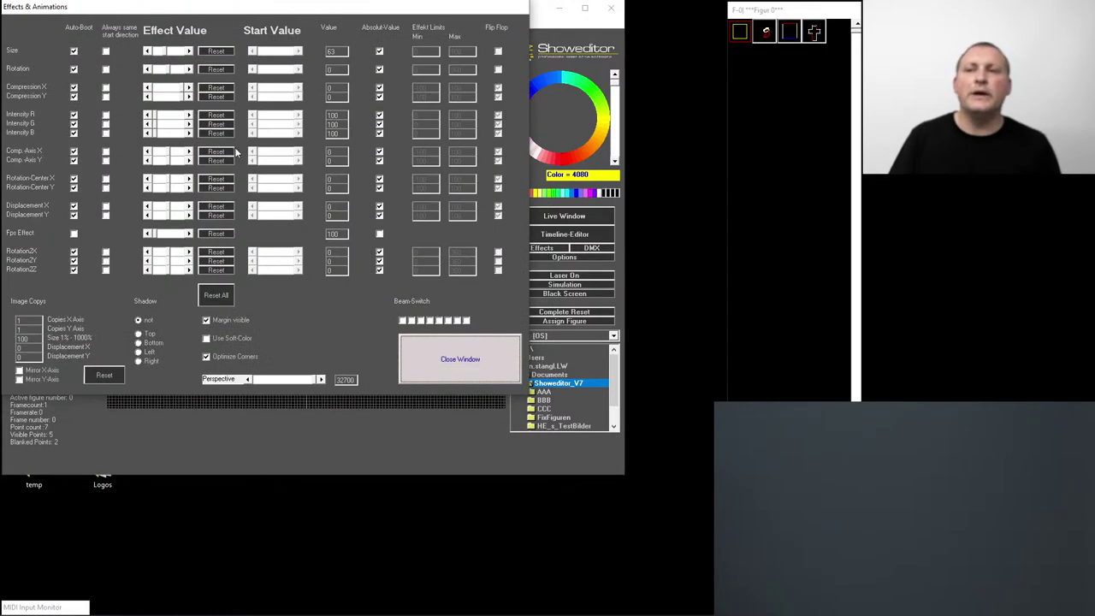
left_click_drag(98, 6, 555, 49)
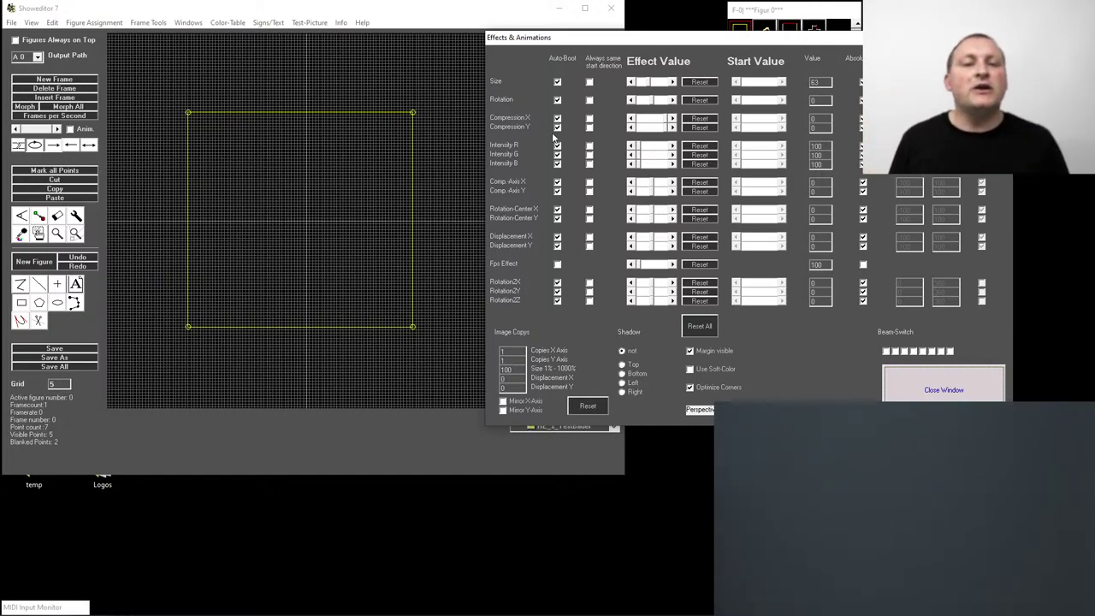
- Set Compression X to 34, Compression Y to 19 and Intensity G to 0
left_click(671, 119)
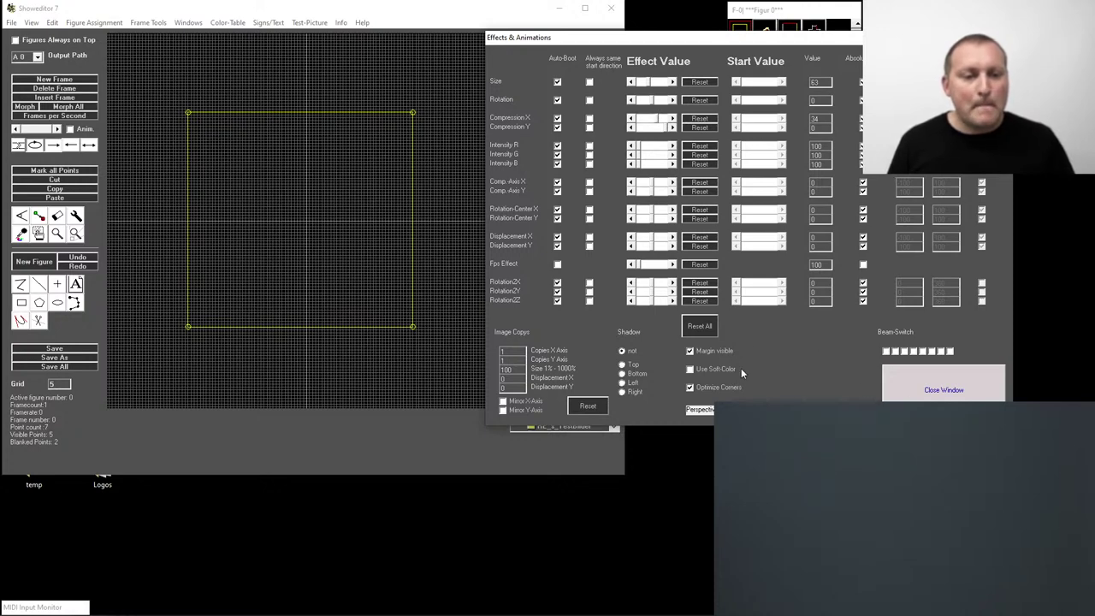
left_click(666, 127)
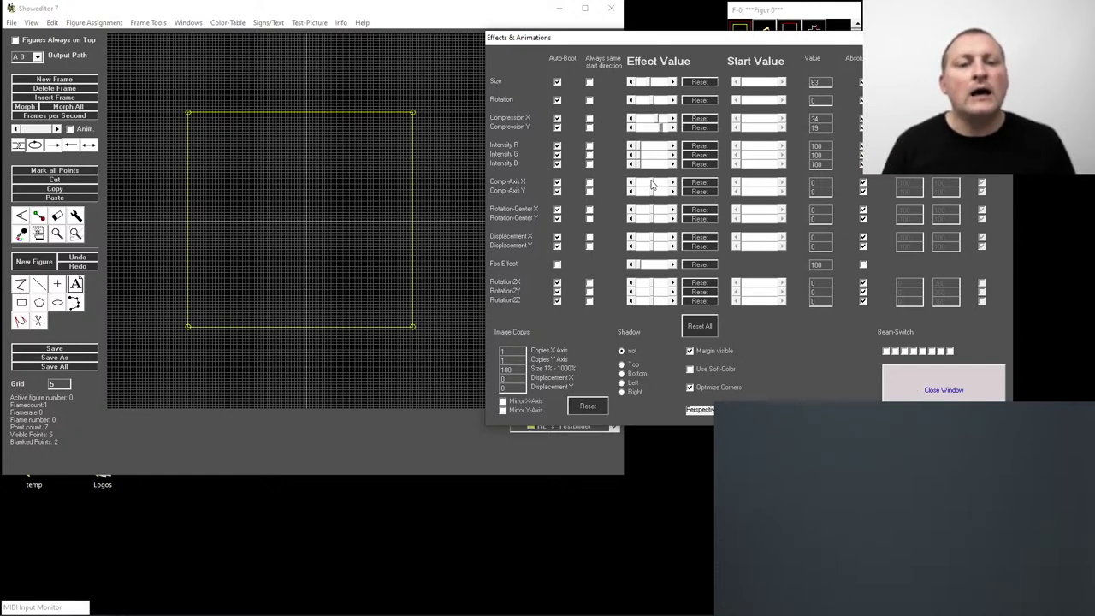
left_click_drag(639, 155, 678, 155)
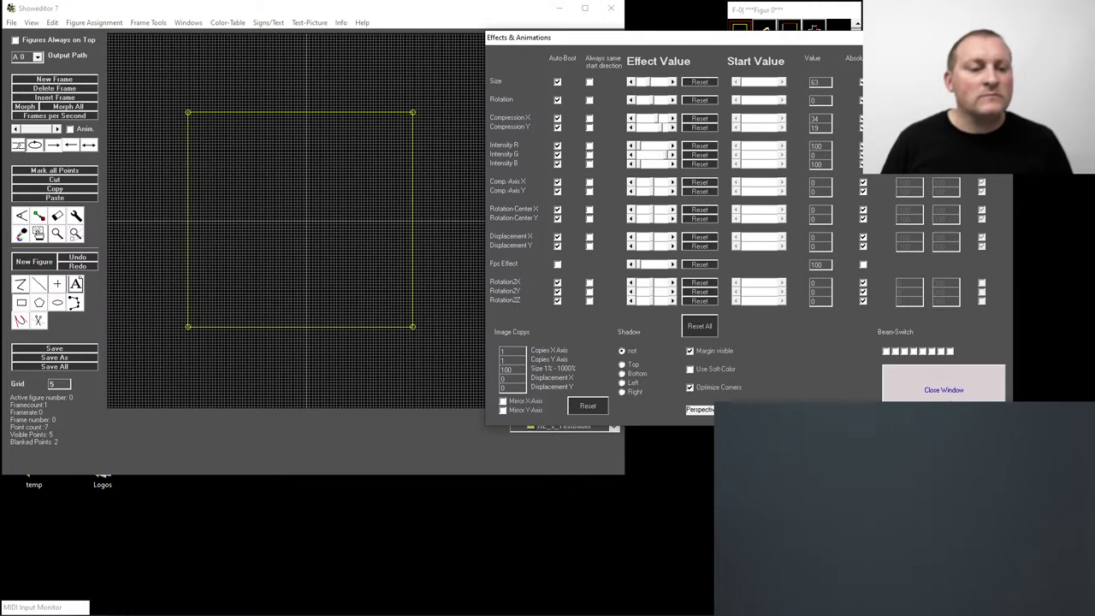
left_click(941, 392)
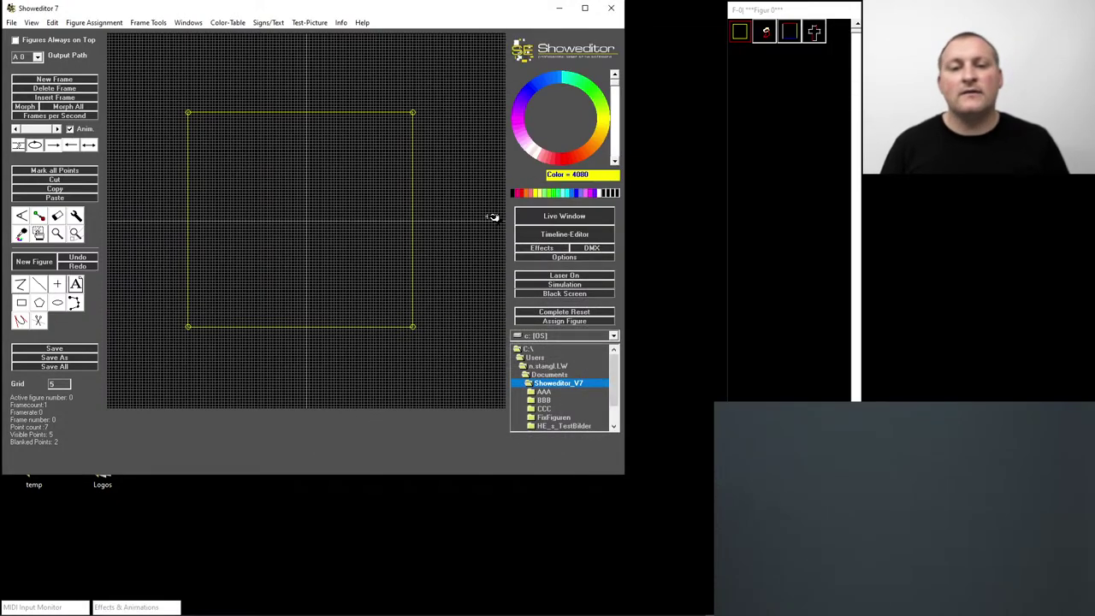
- Untick Auto-Boot for Compression X, Compression Y and Size, and switch the laser on
left_click(553, 249)
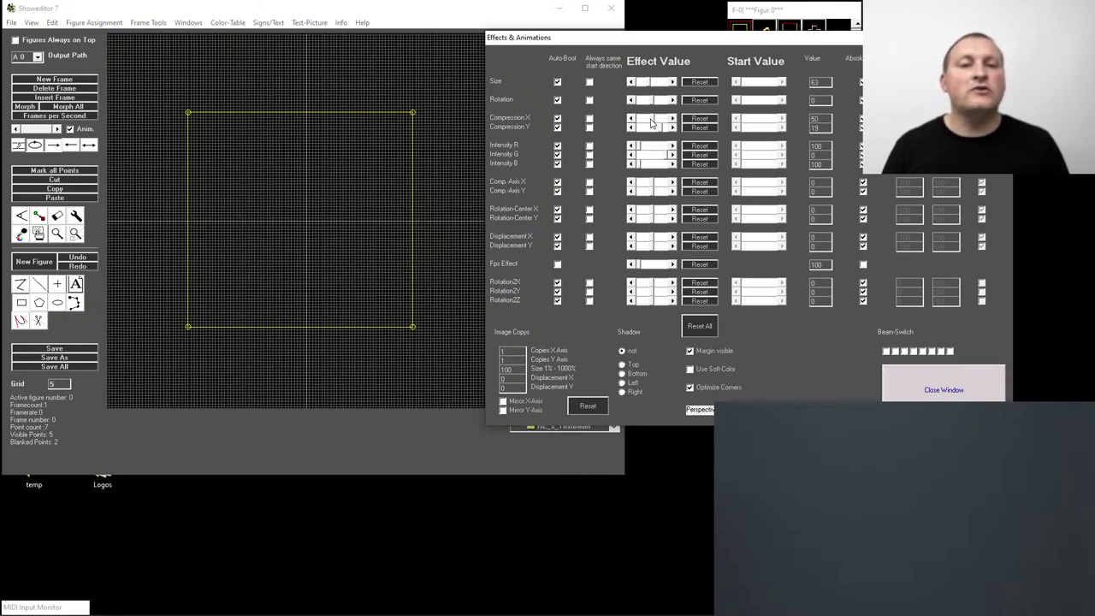
left_click(557, 118)
left_click(557, 128)
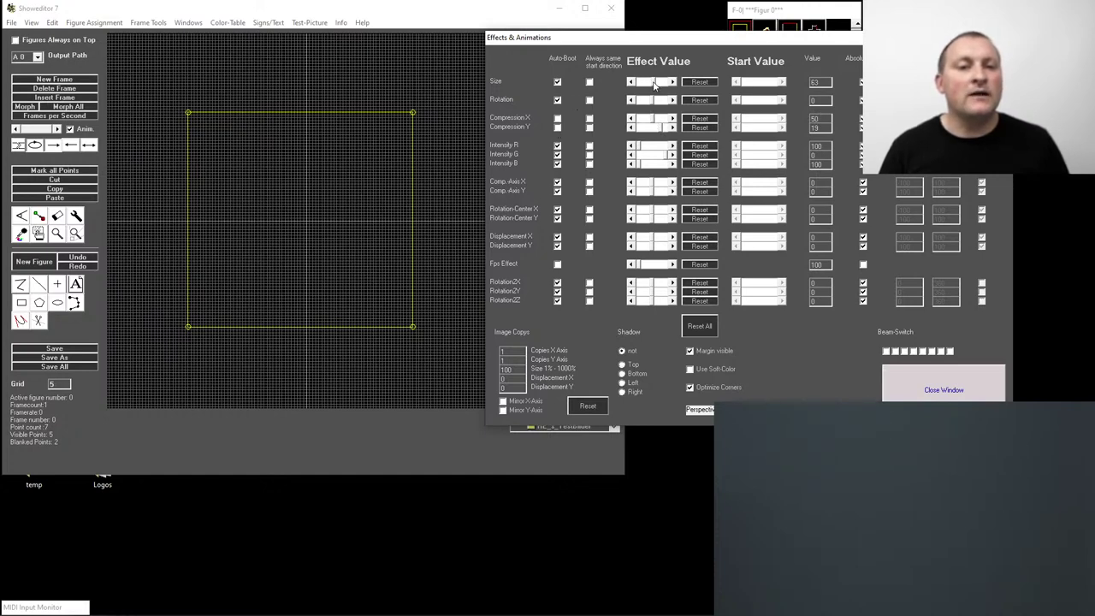
left_click(557, 83)
left_click(562, 276)
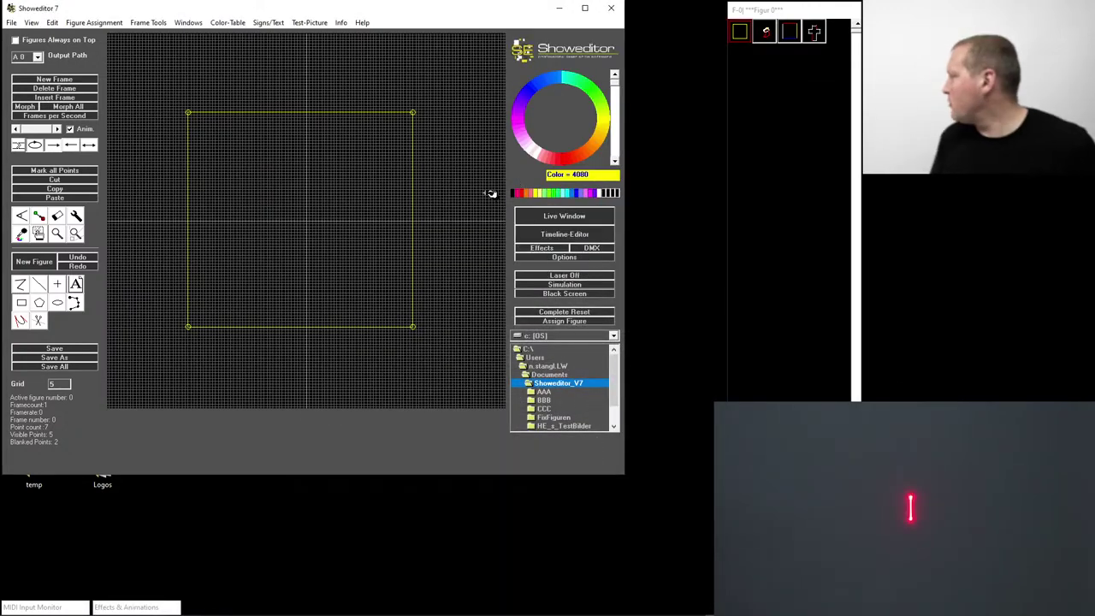
- In Effects & Animations, drag Compression X to -100 and Compression Y up to 100
left_click(541, 249)
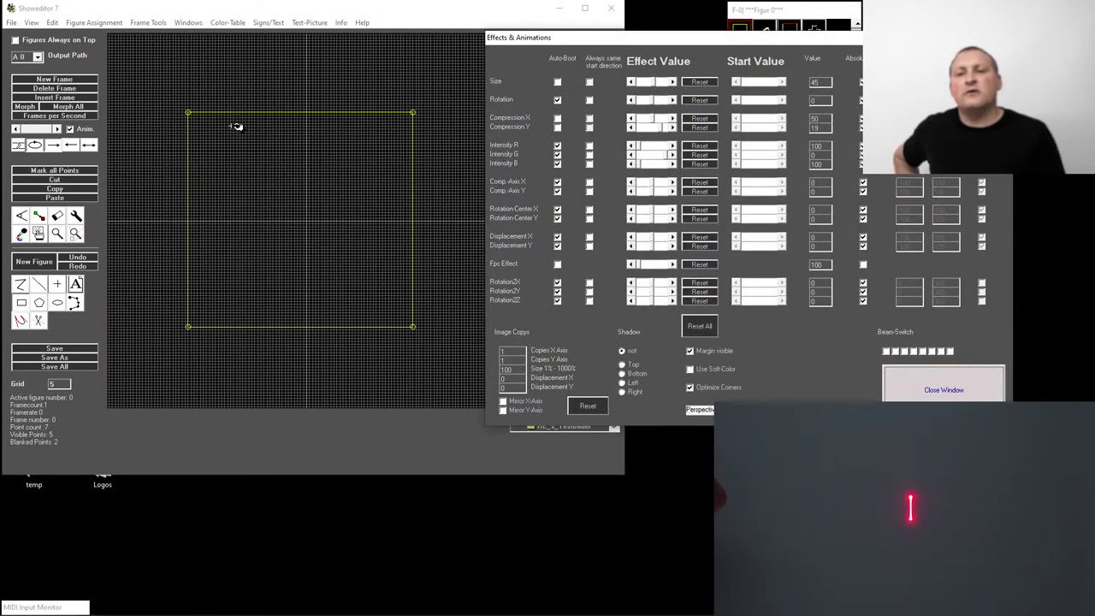
left_click(639, 119)
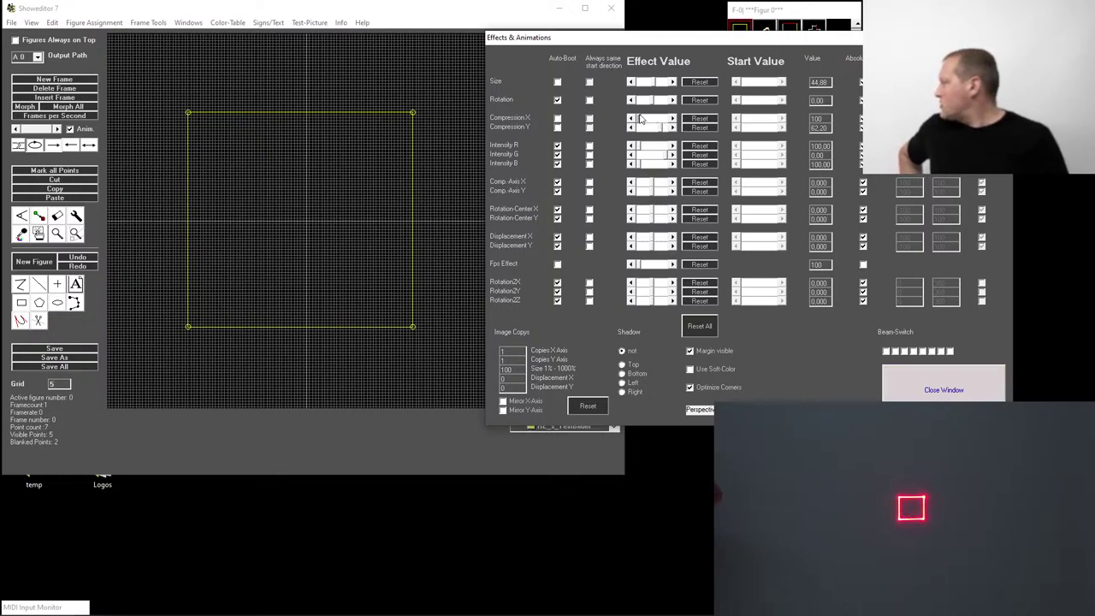
left_click_drag(640, 119, 663, 135)
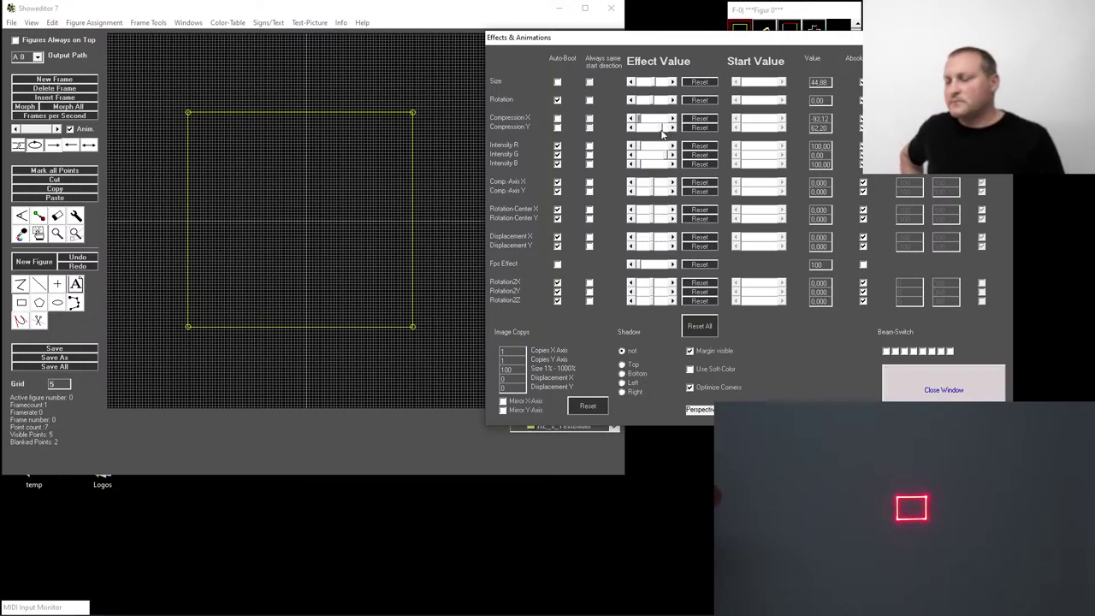
left_click(669, 128)
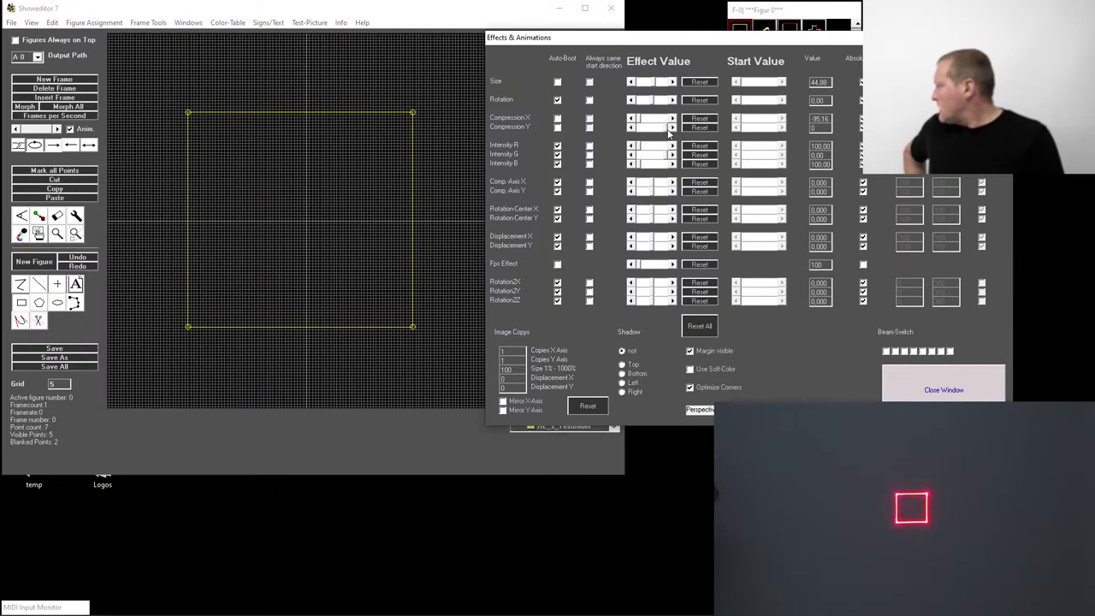
left_click(663, 127)
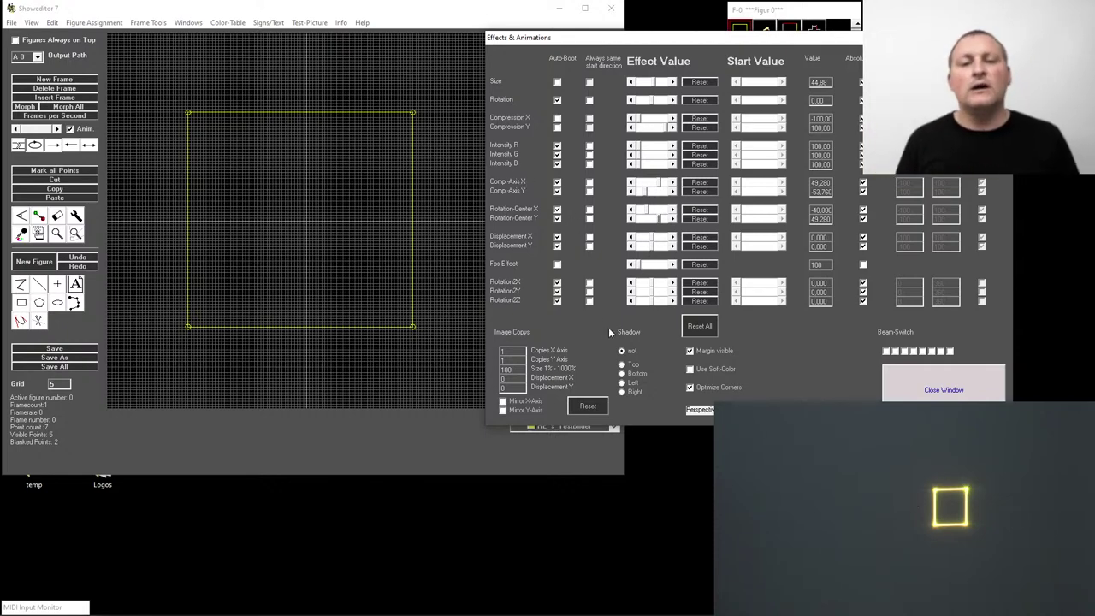
- Set RotationZX to -50 and RotationZY to 111, and untick Absolute for all three rotations
left_click(648, 283)
left_click_drag(656, 292, 665, 292)
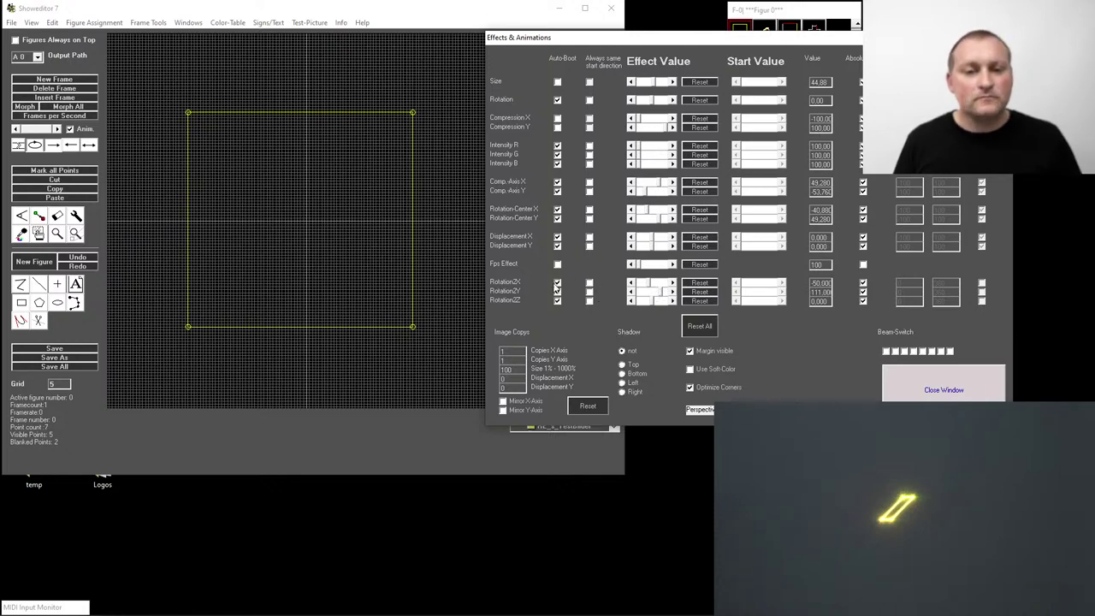
left_click(862, 282)
left_click(862, 291)
left_click(862, 301)
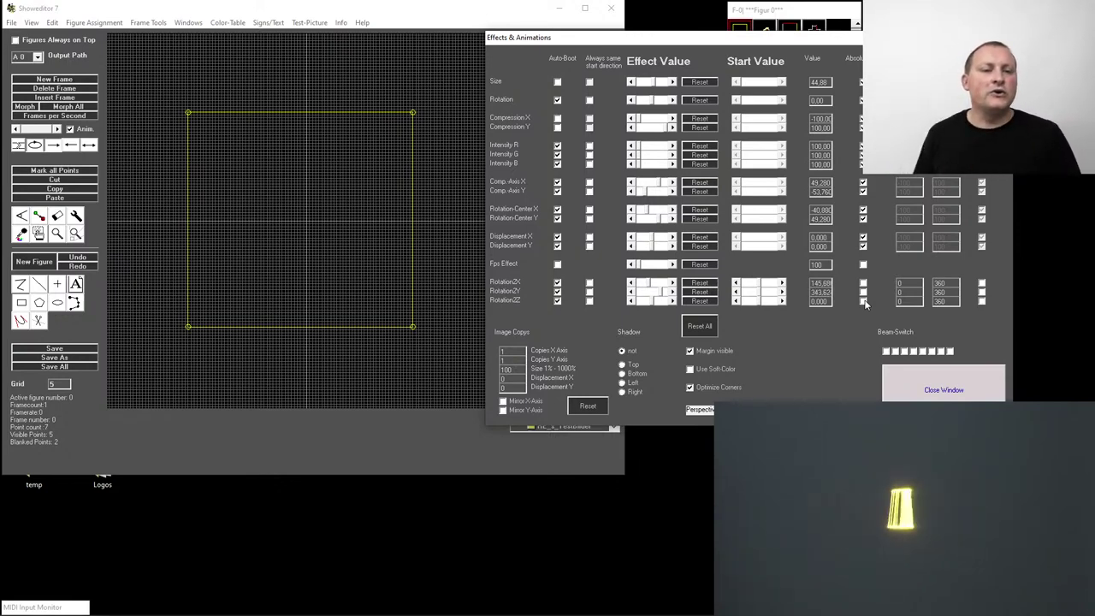
- Animate Comp. Axis X/Y between -100 and 100, re-fix RotationZX/ZY, and adjust Intensity G start
left_click(863, 182)
left_click(863, 191)
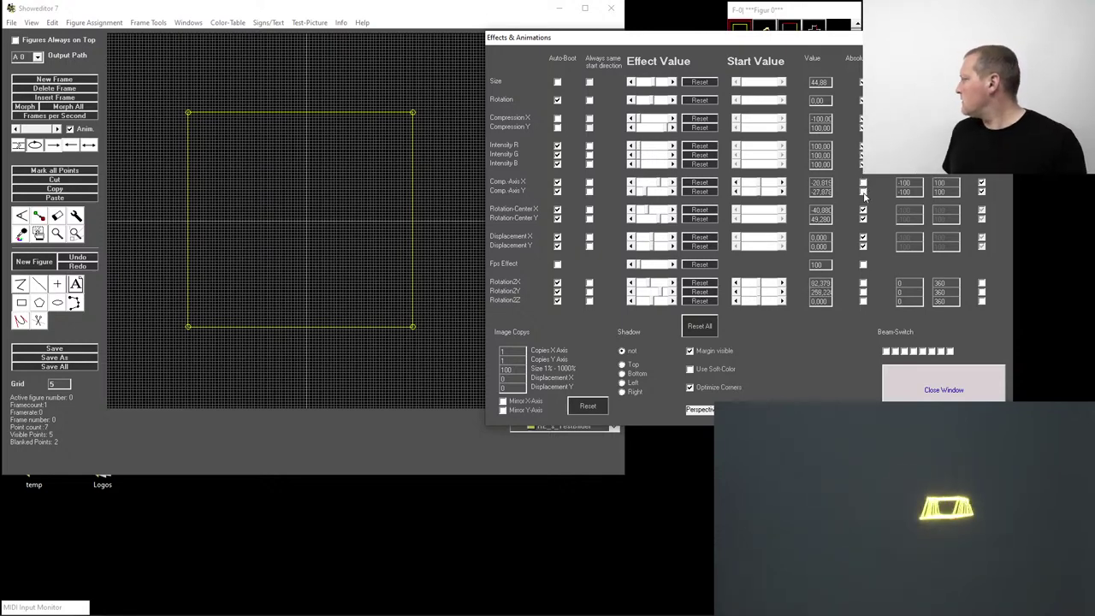
left_click(863, 282)
left_click(863, 292)
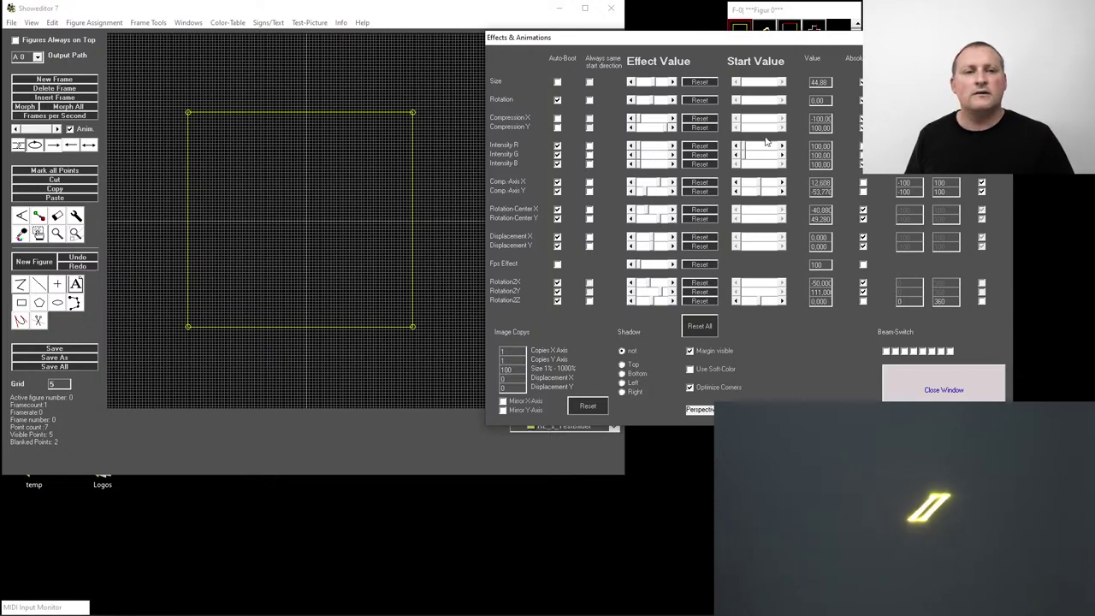
left_click(761, 155)
left_click_drag(760, 155, 765, 152)
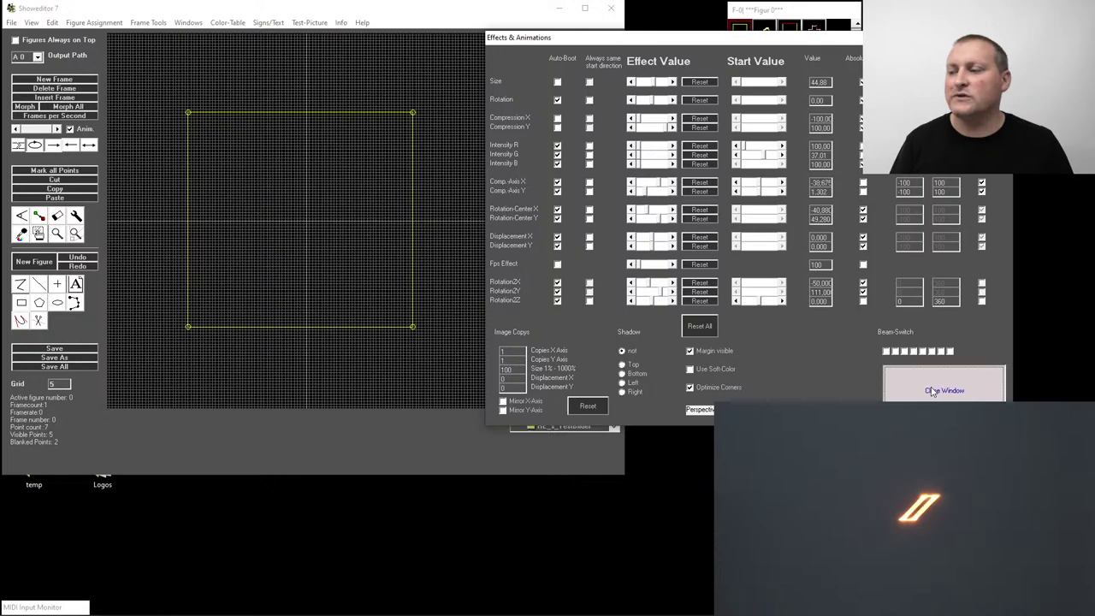
- Close Effects & Animations and bring up the DMX window
left_click(932, 391)
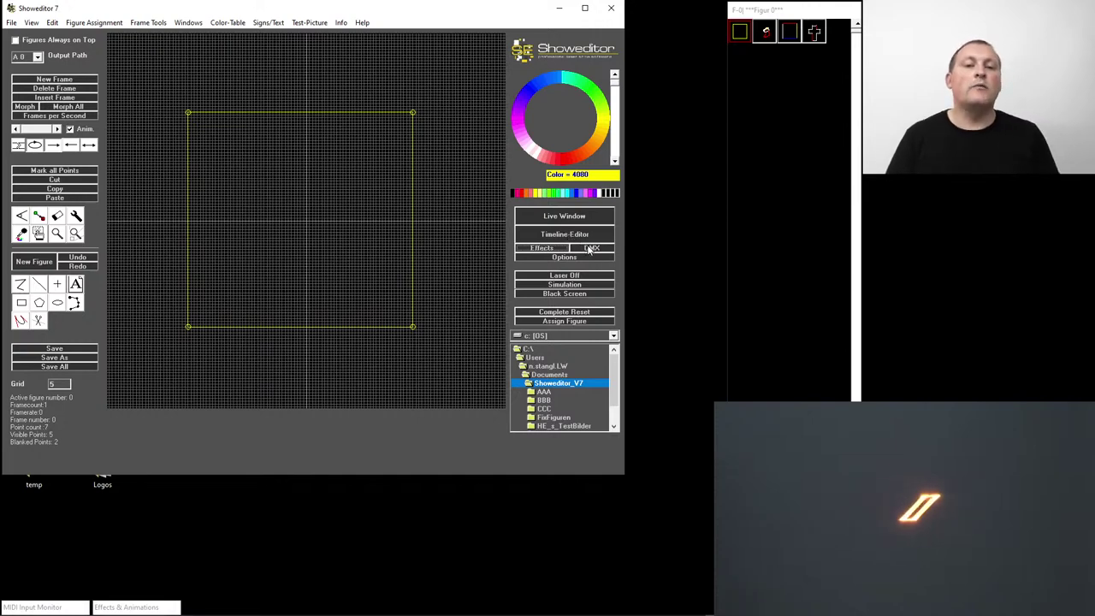
left_click(591, 248)
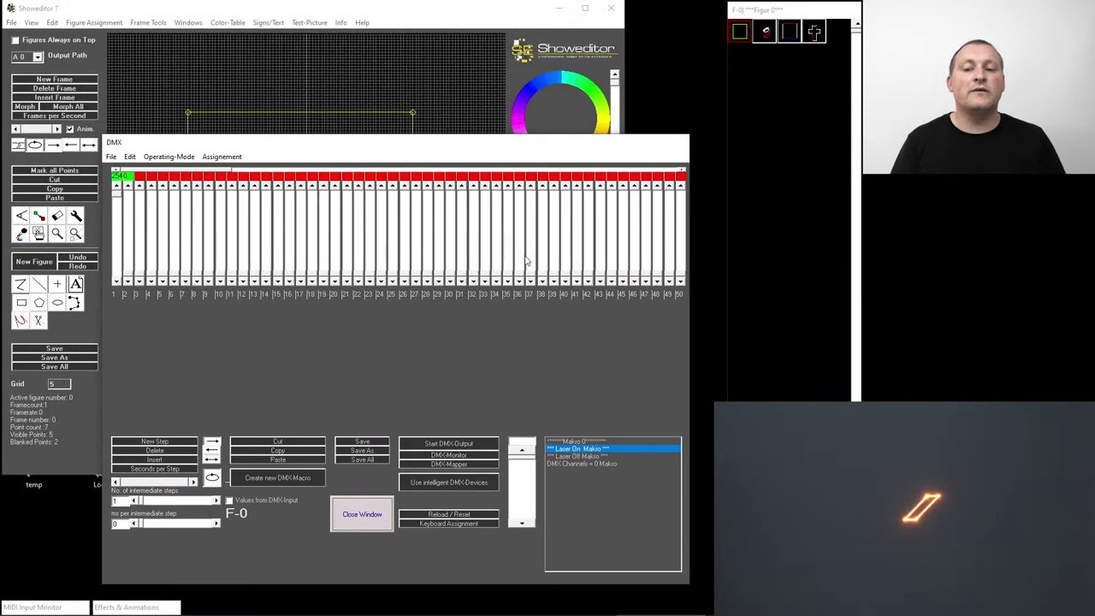
- Bring the main Showeditor window forward and minimize it
left_click(515, 17)
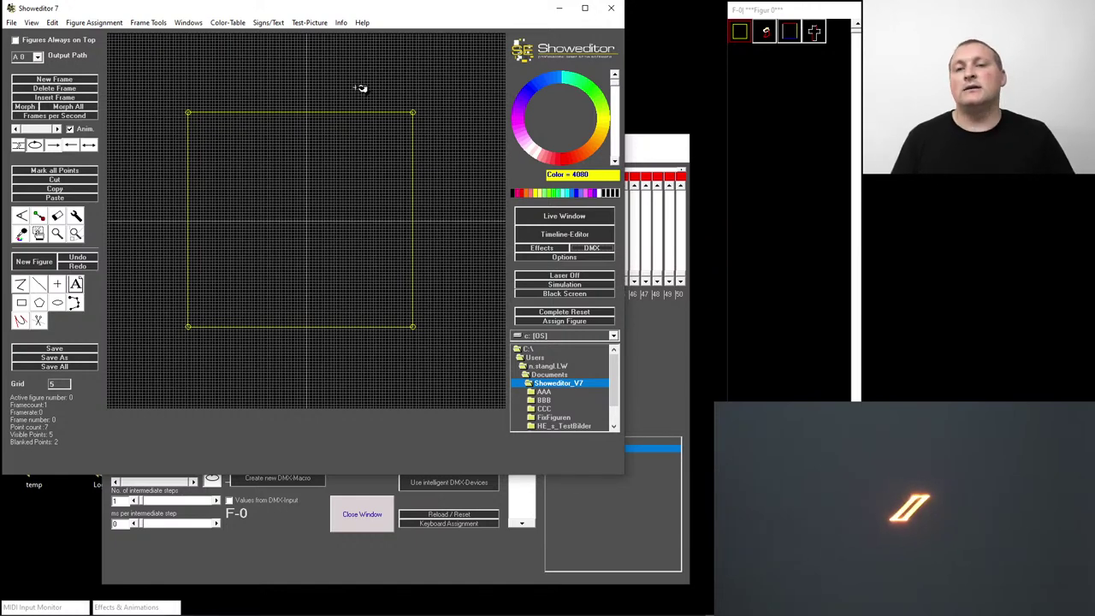
left_click(560, 10)
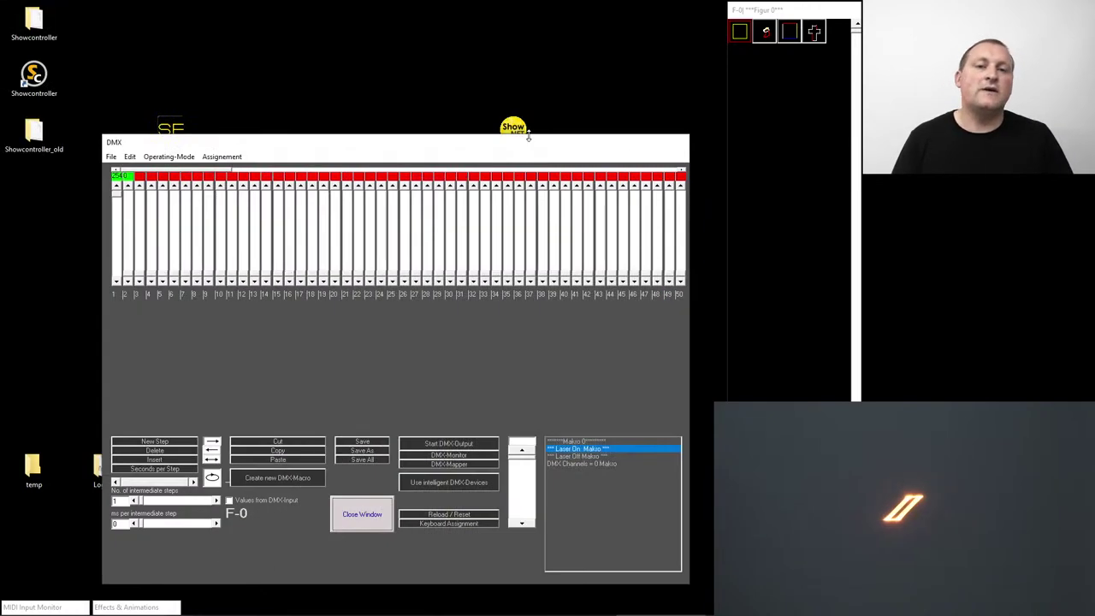
- Close the DMX window, launch Showcontroller, and centre its launcher on screen
left_click(364, 516)
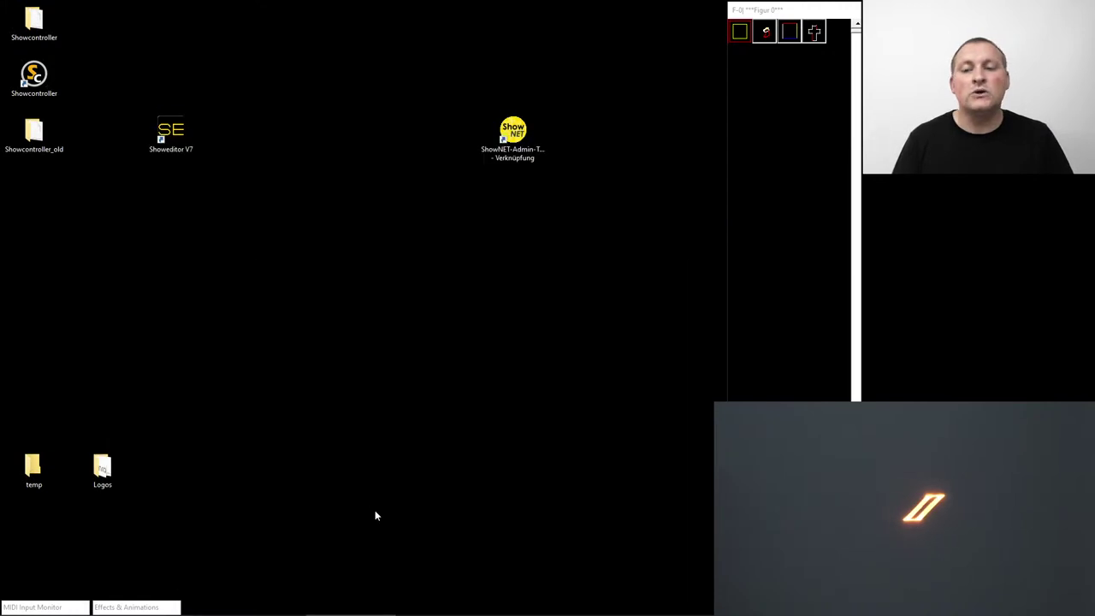
double_click(45, 78)
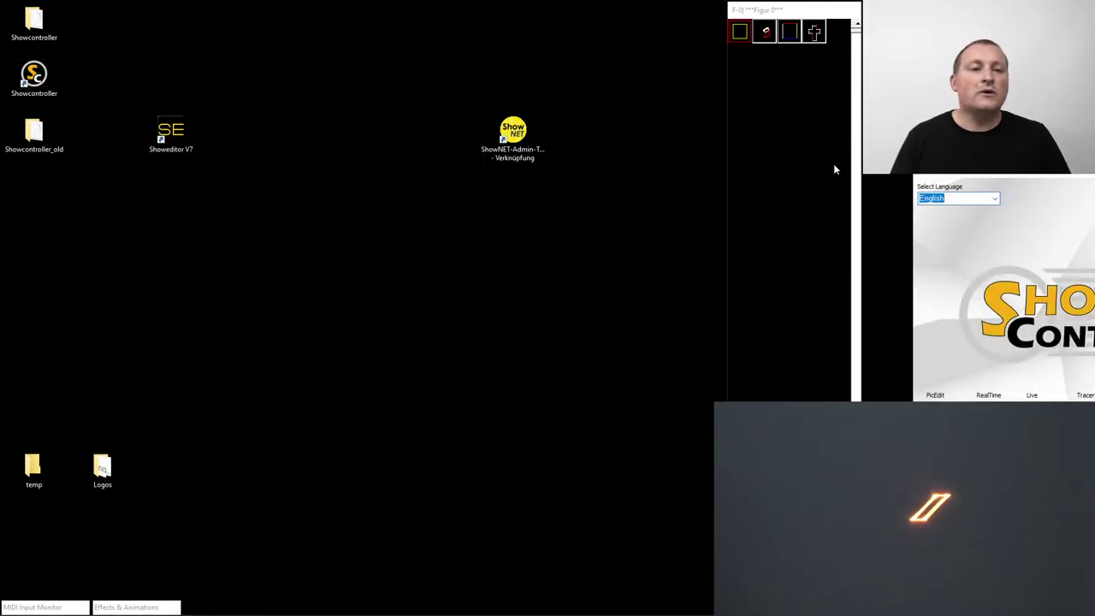
left_click_drag(988, 178, 409, 178)
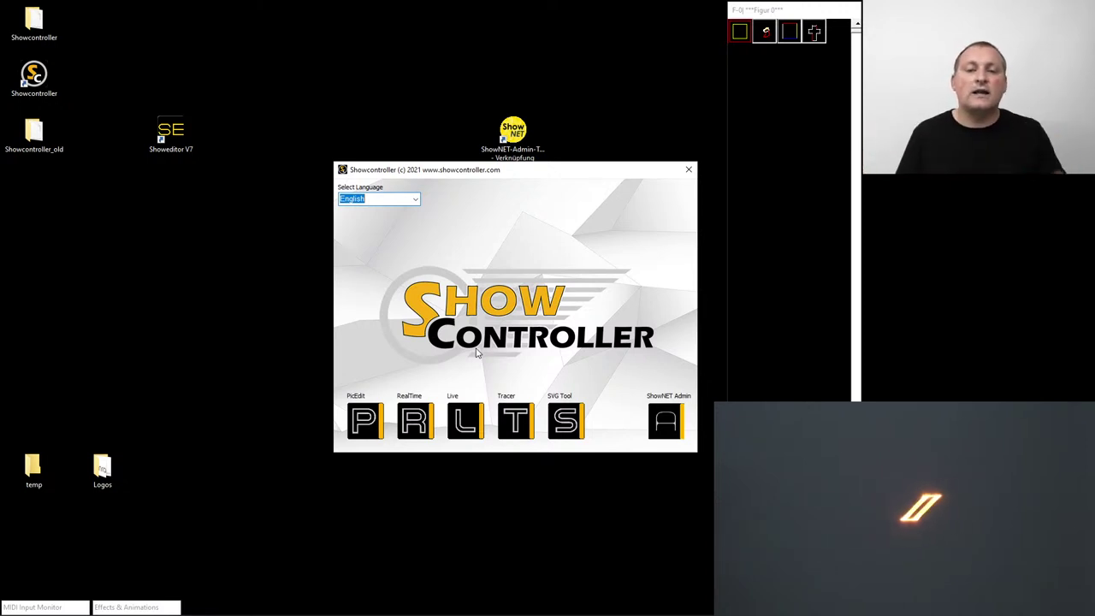
- Start Showcontroller Live past the no-dongle warning, then browse banks Beams 2–5 and settle on Beams 3
left_click(462, 425)
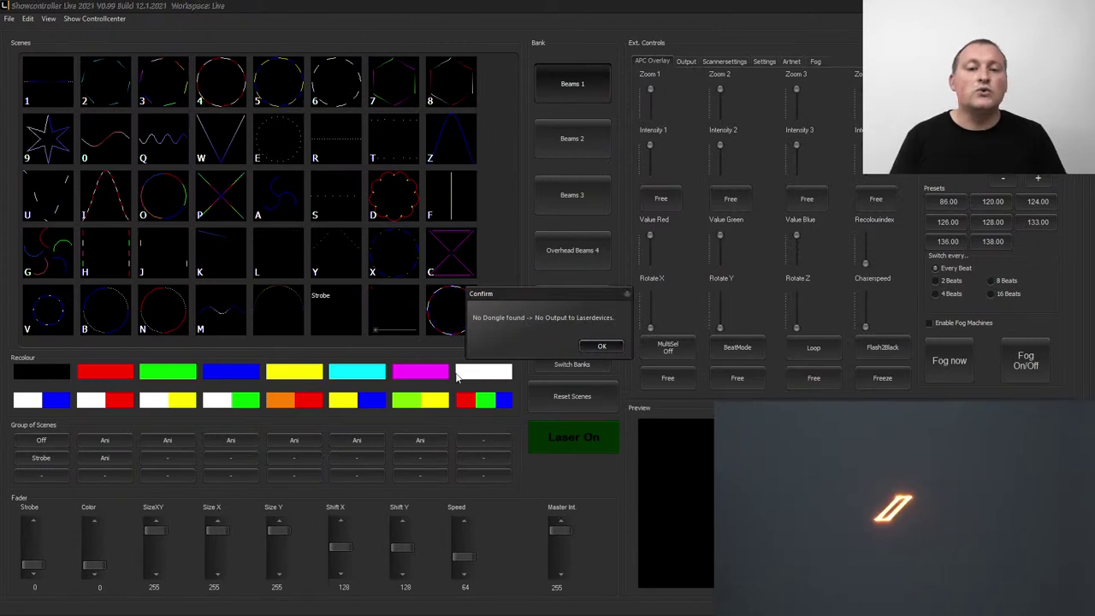
left_click(604, 345)
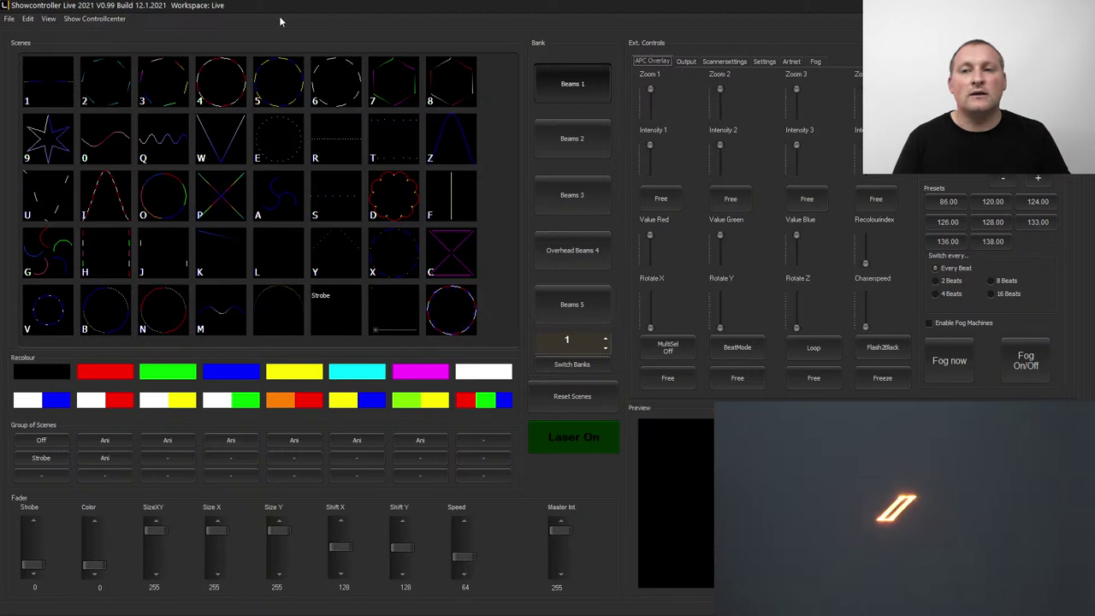
left_click(599, 154)
left_click(574, 196)
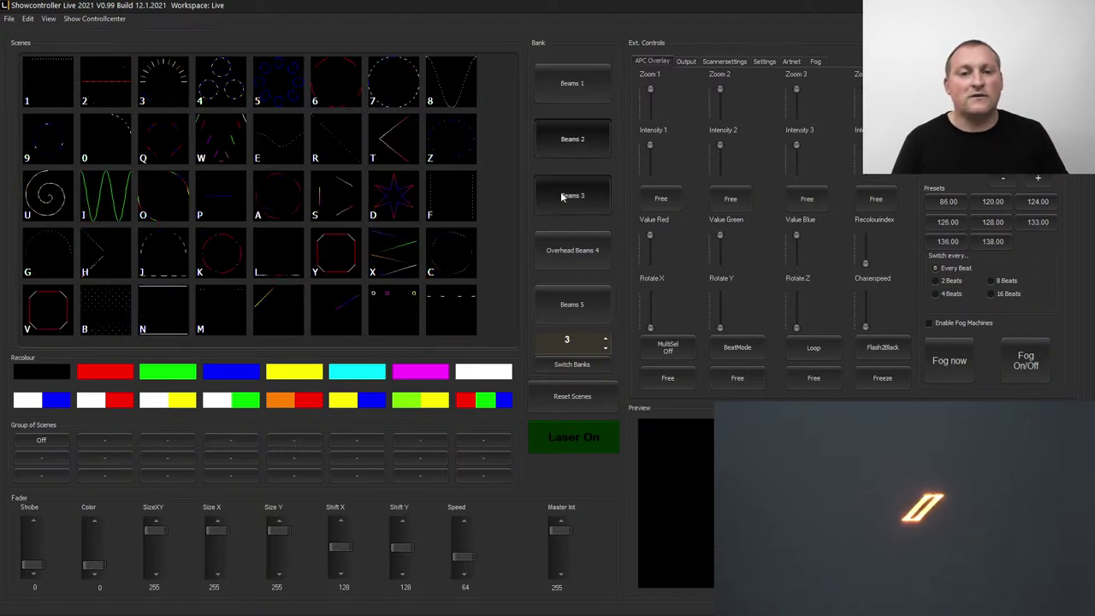
left_click(575, 252)
left_click(569, 303)
left_click(573, 202)
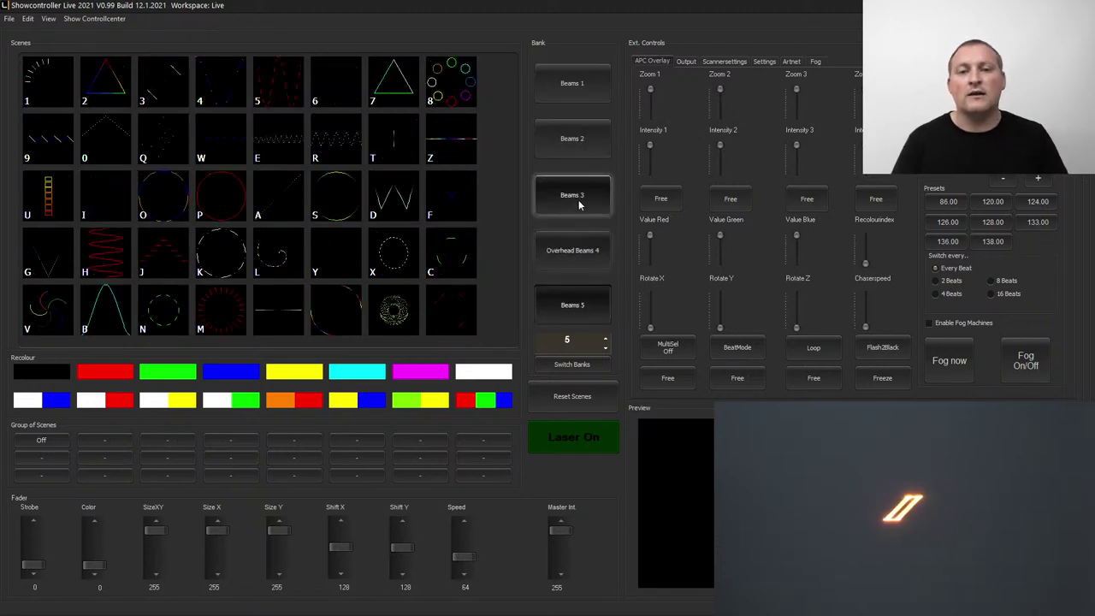